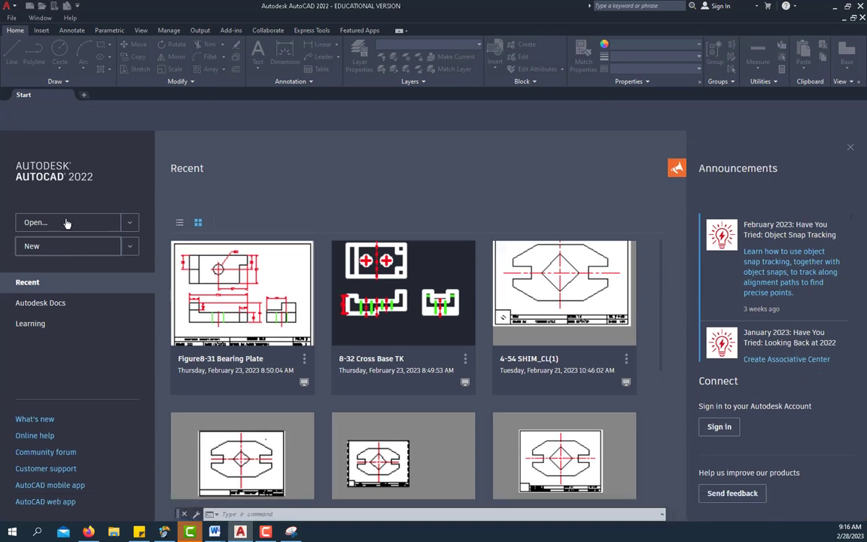
- Create a new drawing from the ANSI A Template stored in the EDD1 folder of Documents
left_click(12, 19)
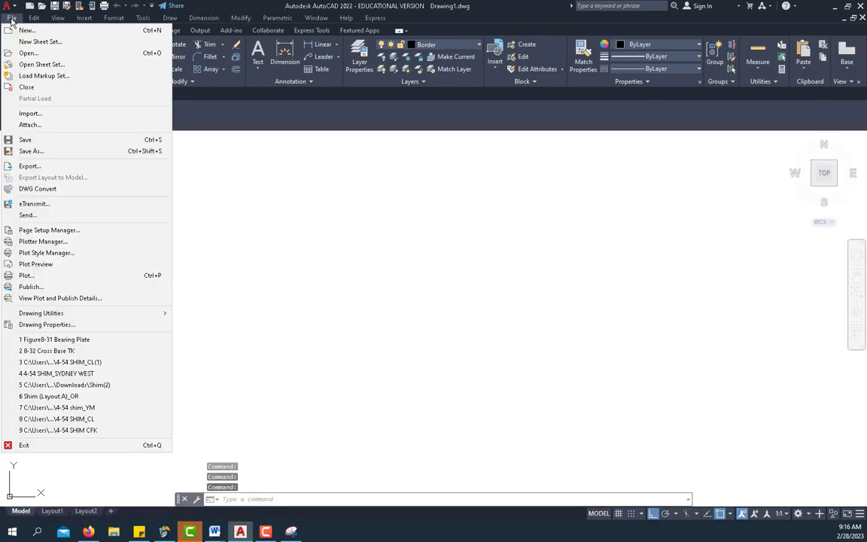
left_click(27, 30)
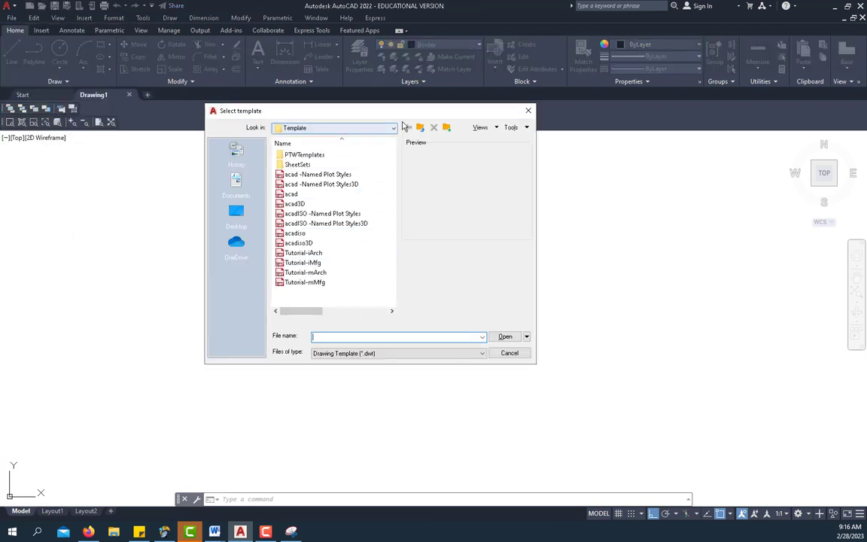
left_click(392, 132)
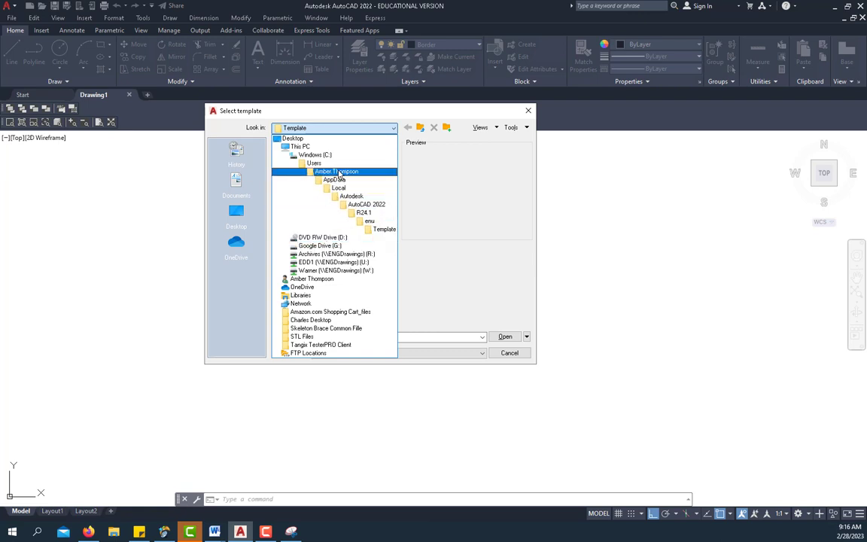
left_click(236, 181)
left_click(236, 181)
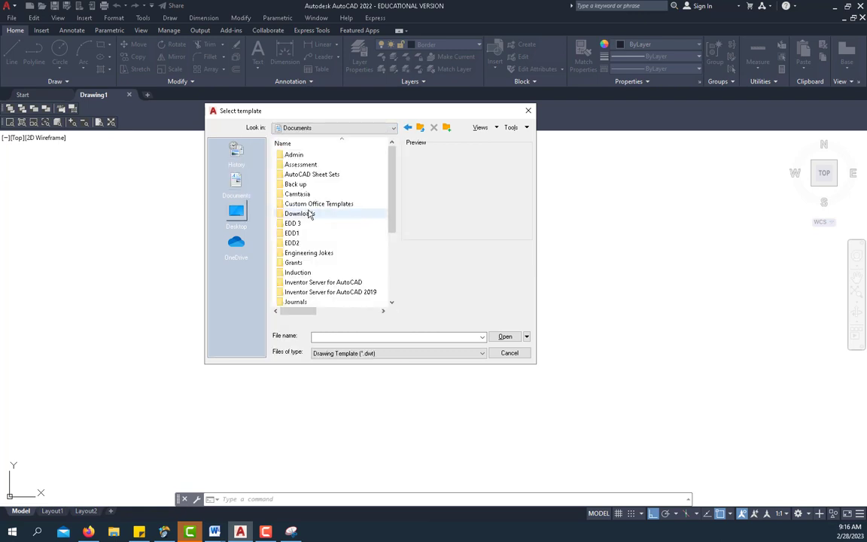
double_click(295, 233)
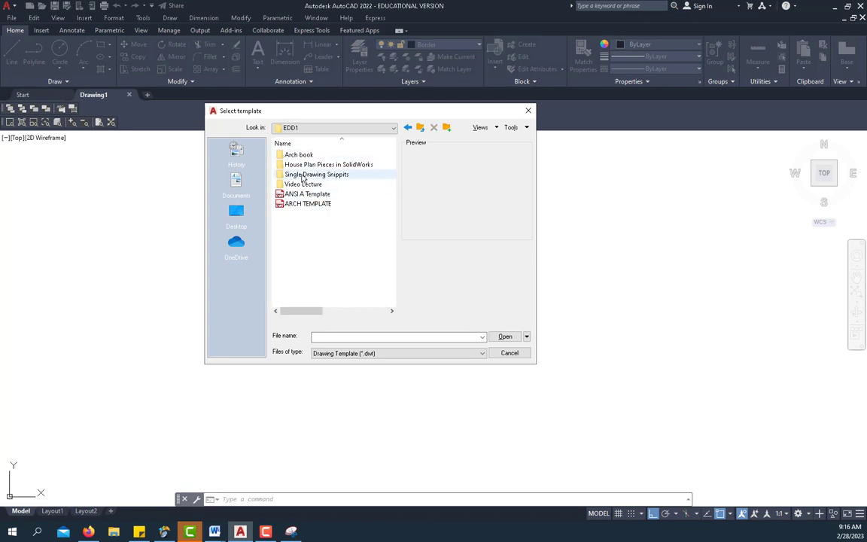
double_click(300, 195)
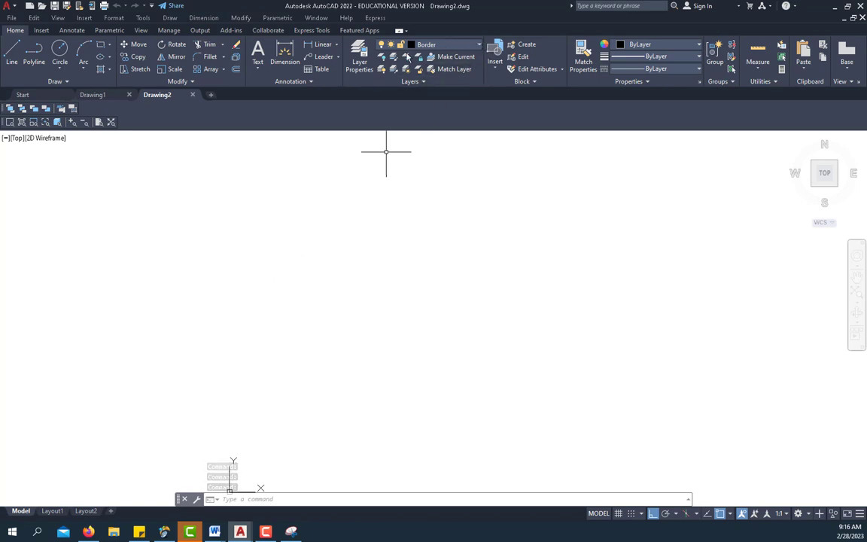
- Make layer 0 the current layer
left_click(475, 47)
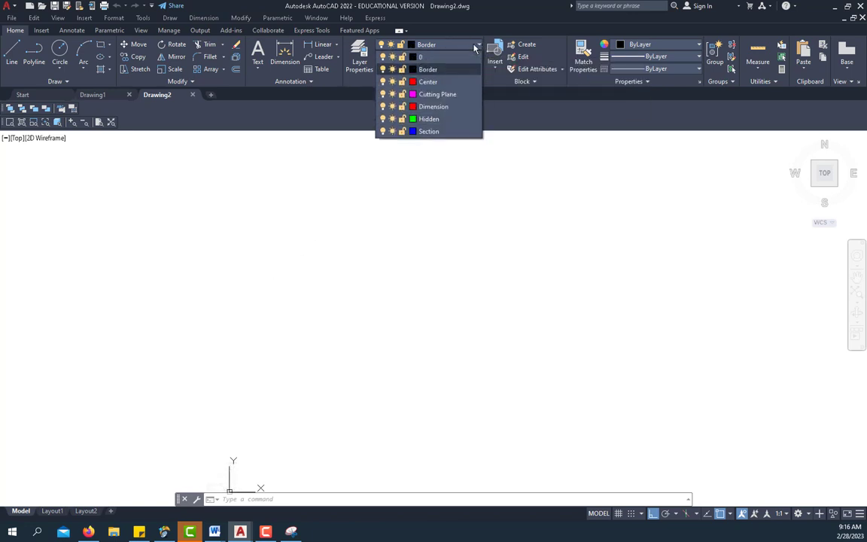
left_click(427, 58)
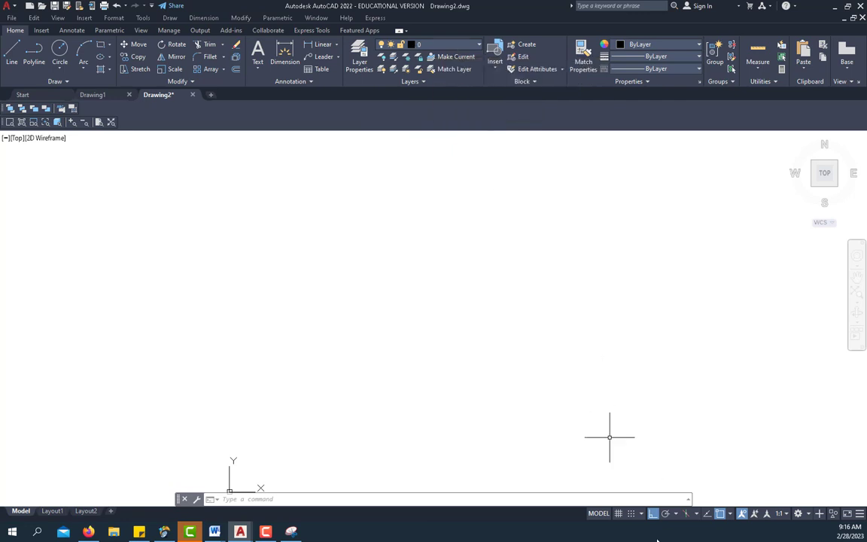
left_click(653, 514)
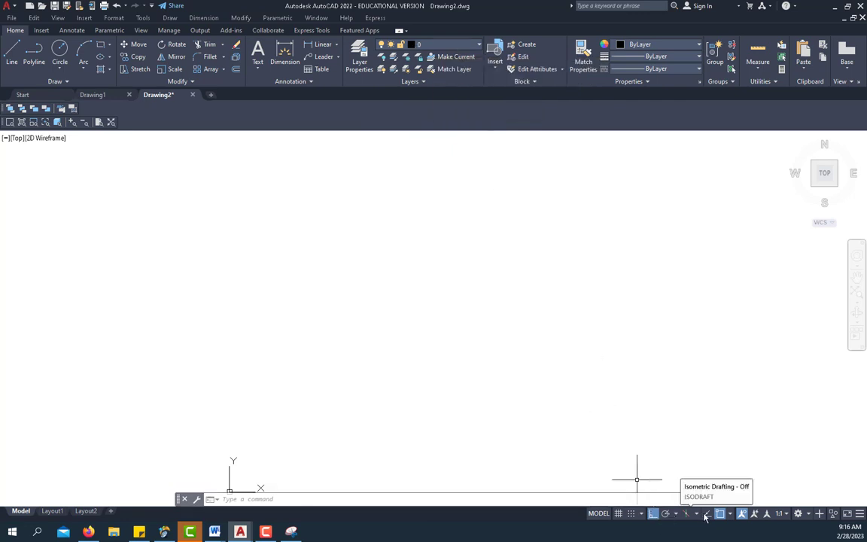
- Paste the copied isometric reference picture of the part into model space beside the empty drawing area
left_click(33, 18)
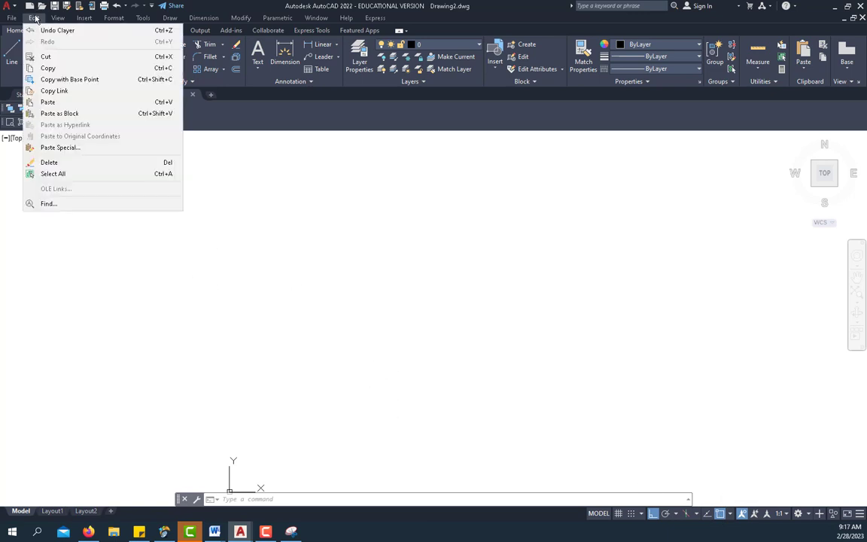
left_click(49, 102)
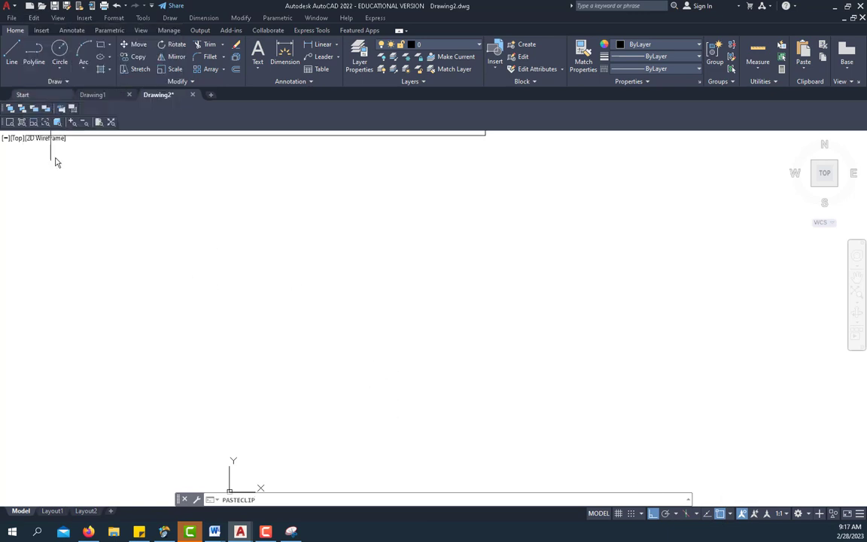
left_click(31, 465)
scroll(71, 260, "down", 4)
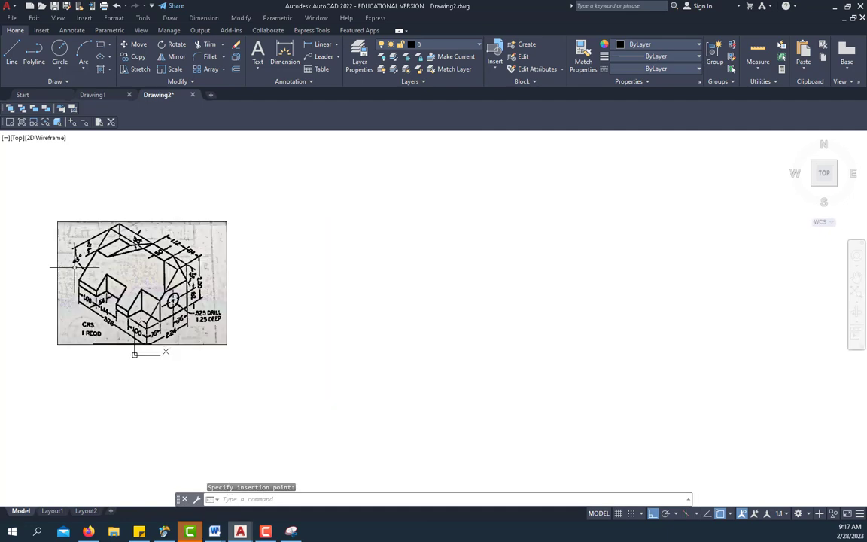
scroll(89, 420, "up", 2)
scroll(88, 420, "down", 2)
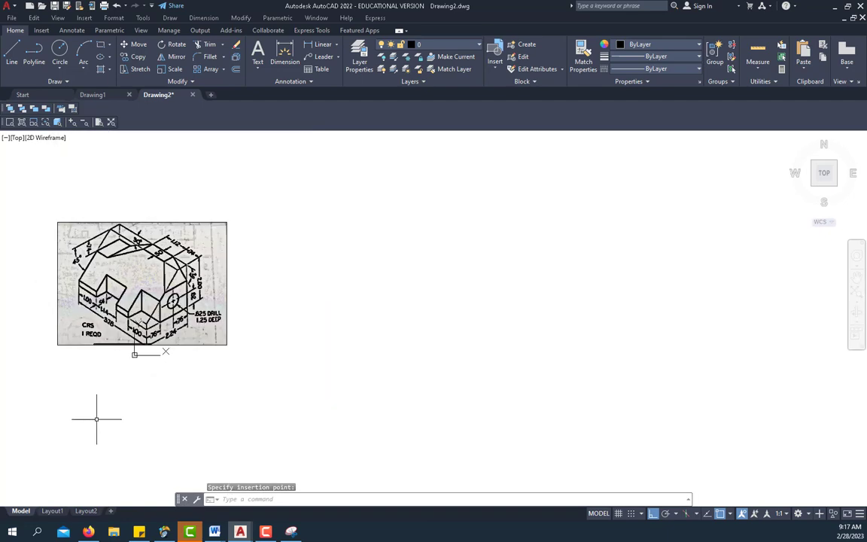
scroll(129, 443, "up", 2)
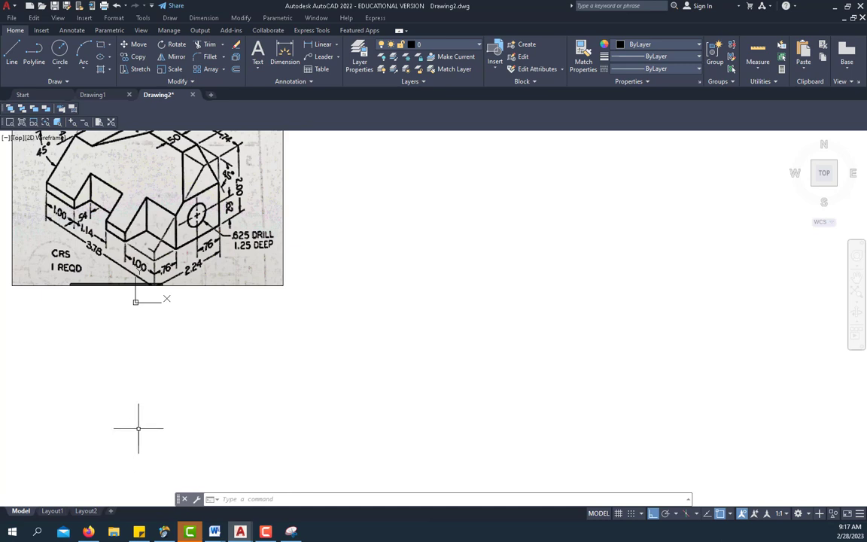
middle_click_drag(139, 427, 144, 472)
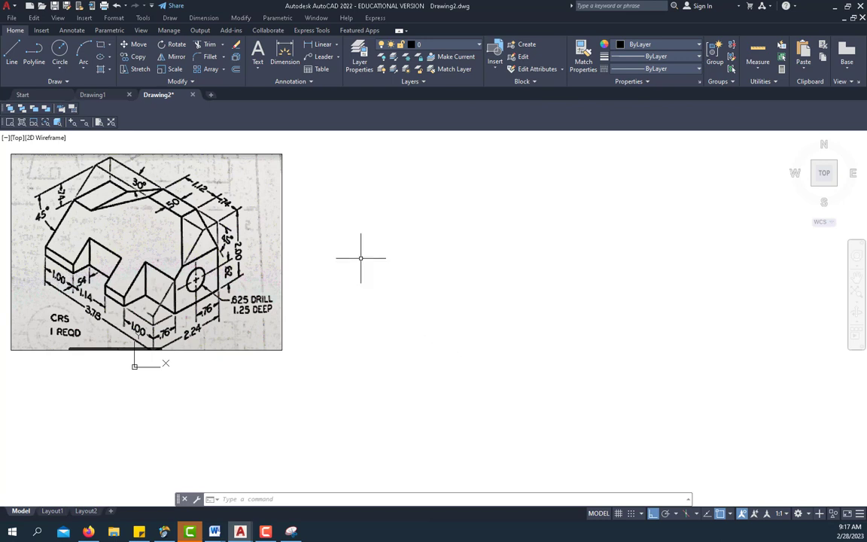
- Draw an L-shaped pair of long construction lines beside the reference picture, one vertical and one horizontal from its lower end
left_click(10, 51)
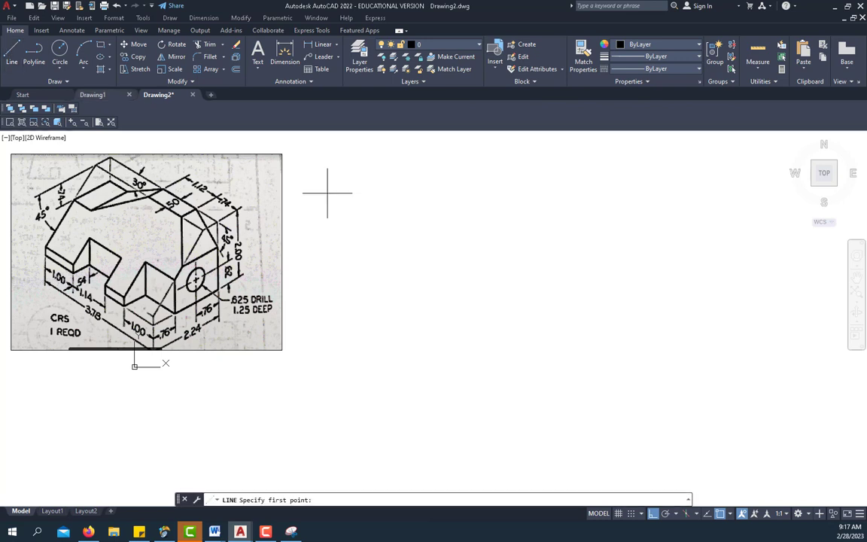
left_click(337, 137)
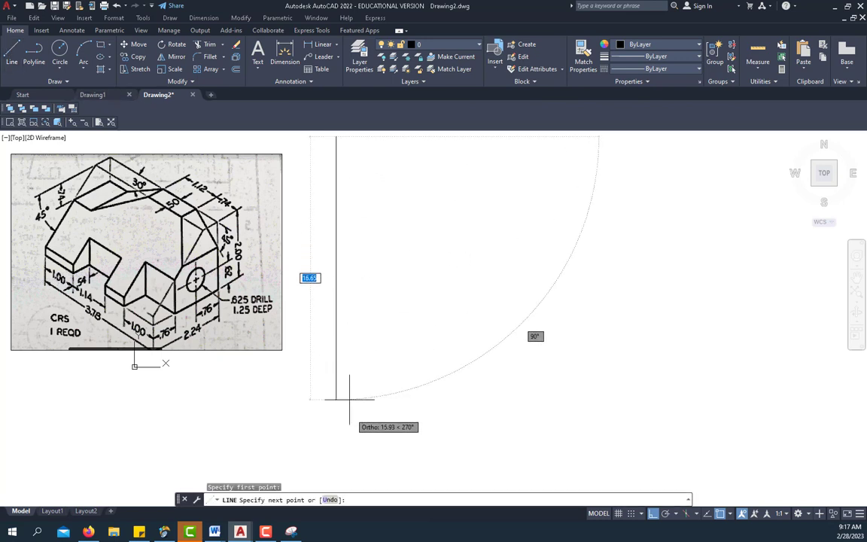
left_click(336, 482)
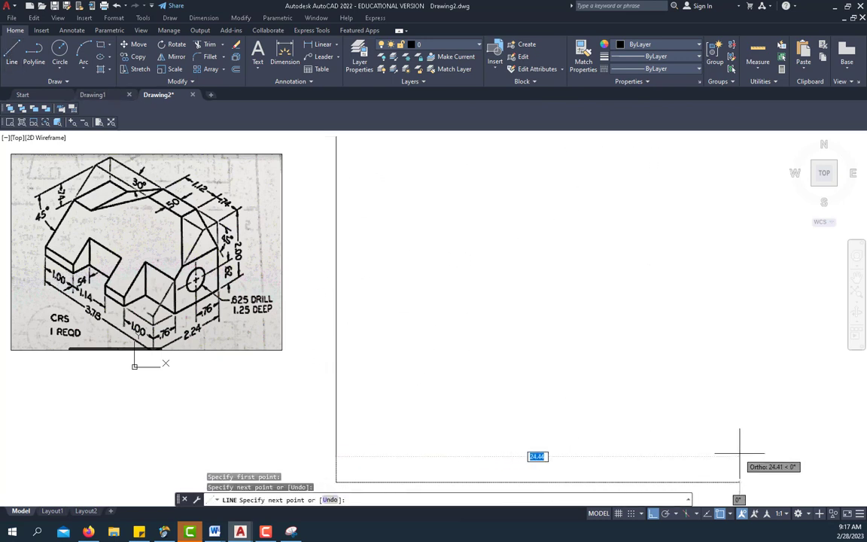
left_click(712, 454)
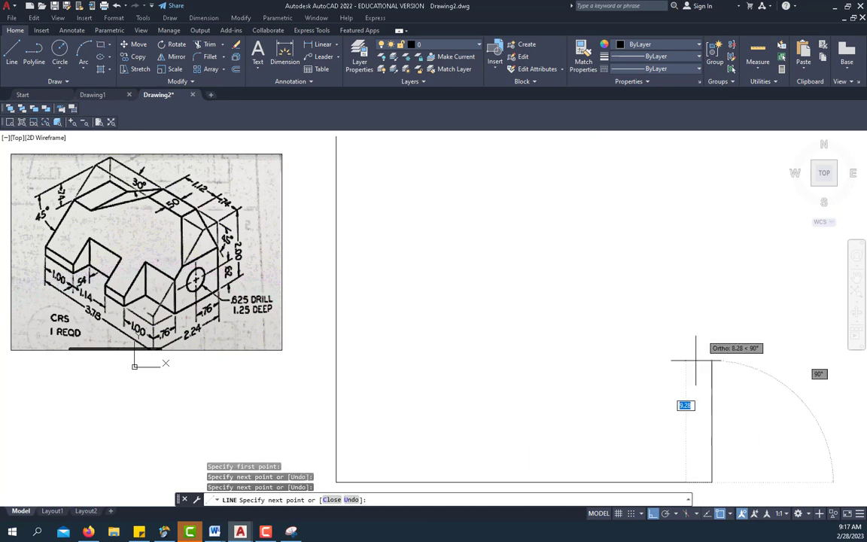
right_click(690, 294)
left_click(711, 301)
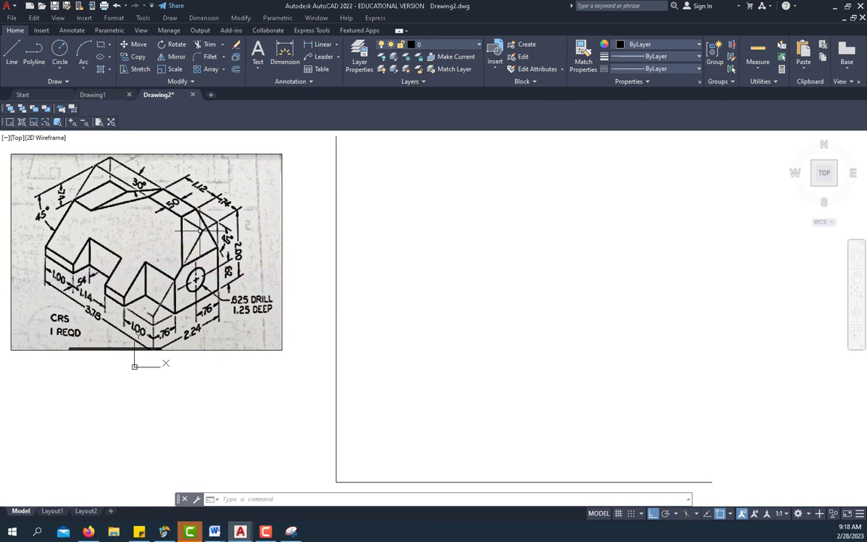
- Offset the vertical construction line 3.78 to the right for the front view's width
left_click(236, 70)
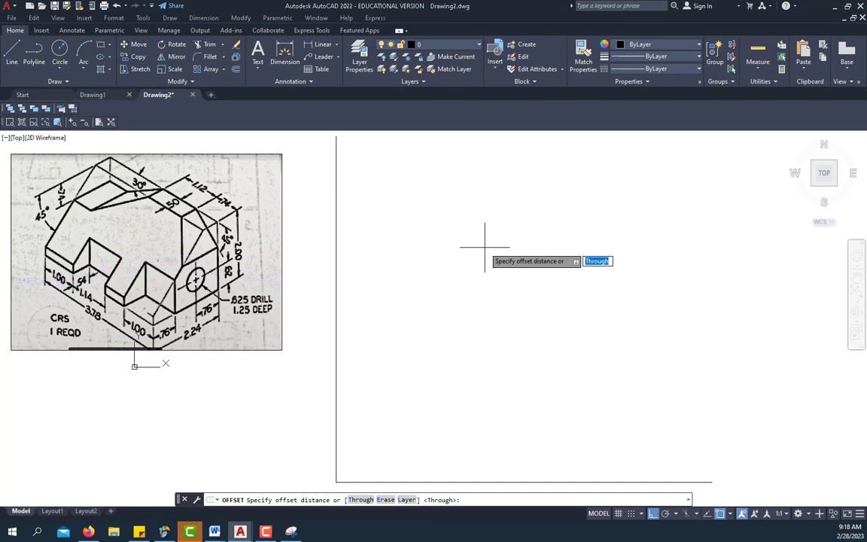
type("3.78")
key("Return")
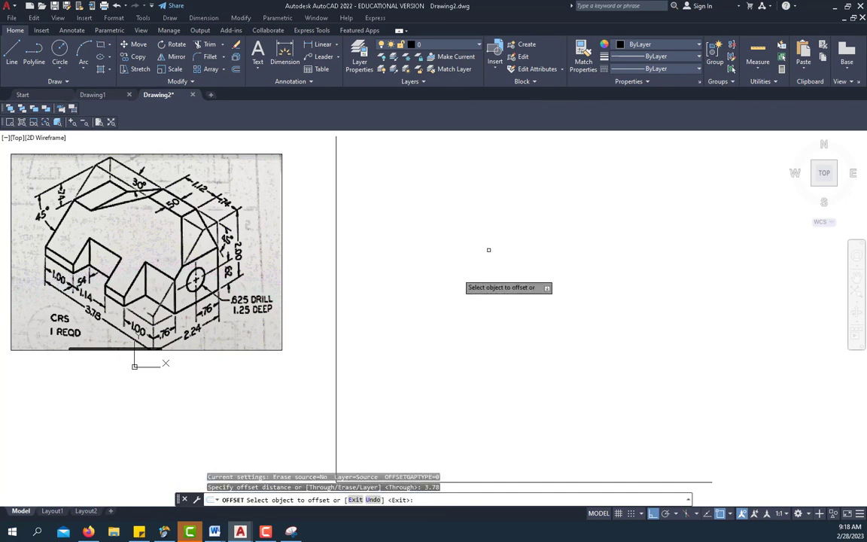
left_click(337, 254)
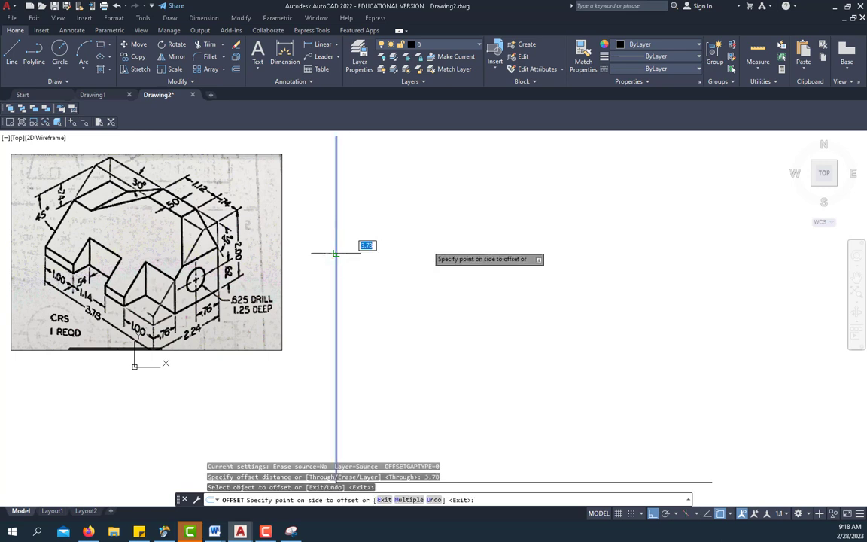
left_click(477, 241)
right_click(478, 240)
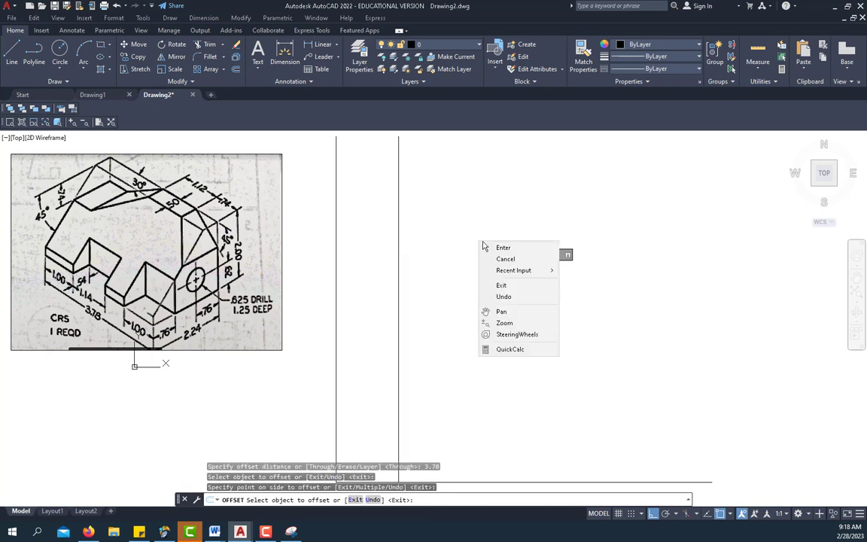
left_click(497, 246)
- Offset the bottom horizontal construction line 2 upward for the front view's height
scroll(447, 214, "down", 2)
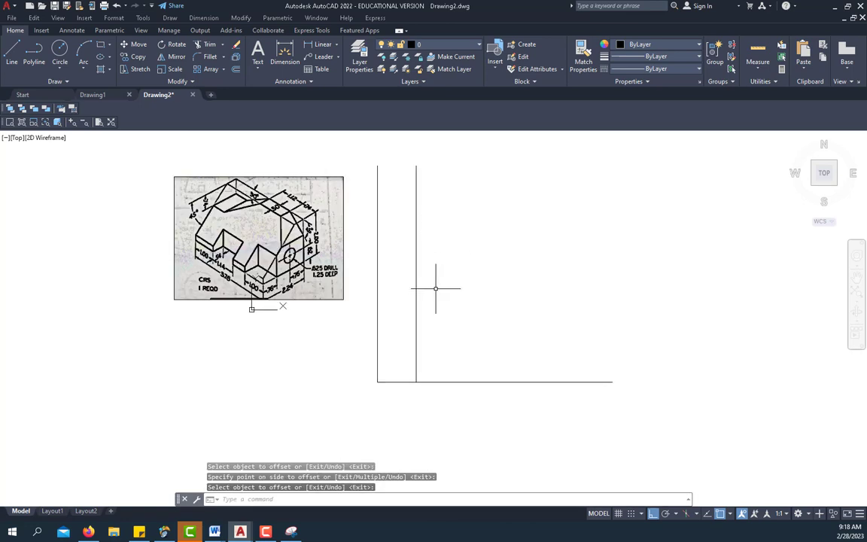
scroll(426, 359, "up", 2)
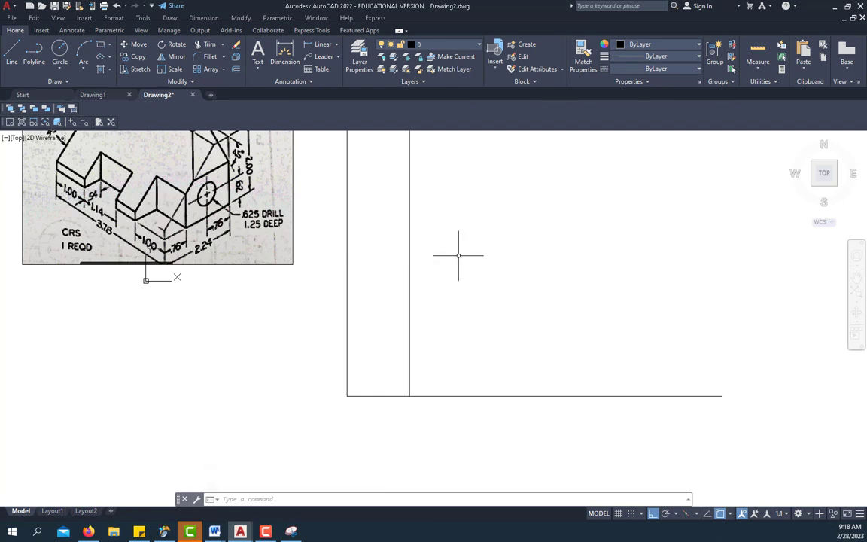
mouse_move(304, 307)
middle_mouse_down()
mouse_move(327, 358)
mouse_move(320, 383)
mouse_move(313, 369)
middle_mouse_up()
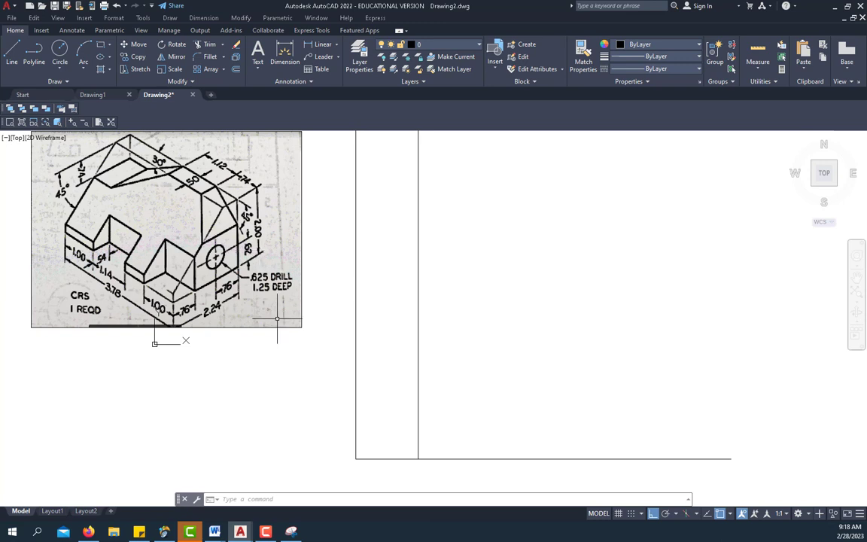
left_click(236, 70)
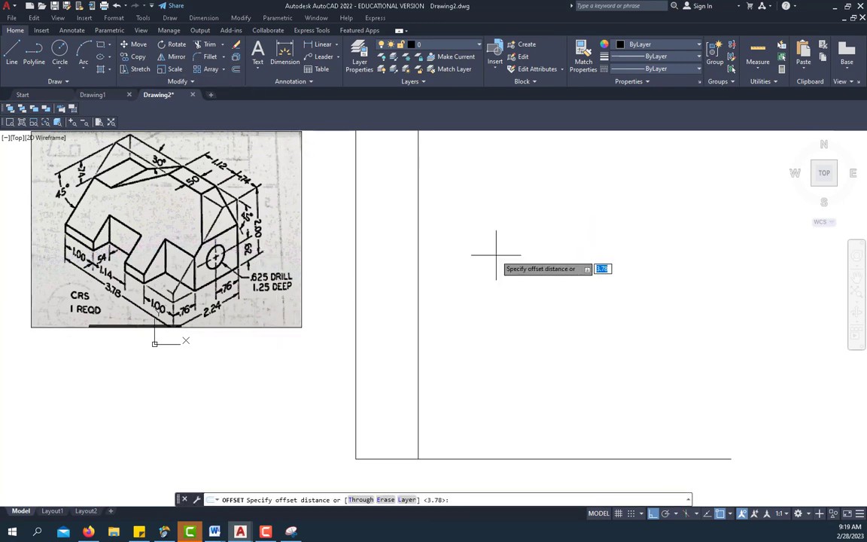
type("2")
key("Return")
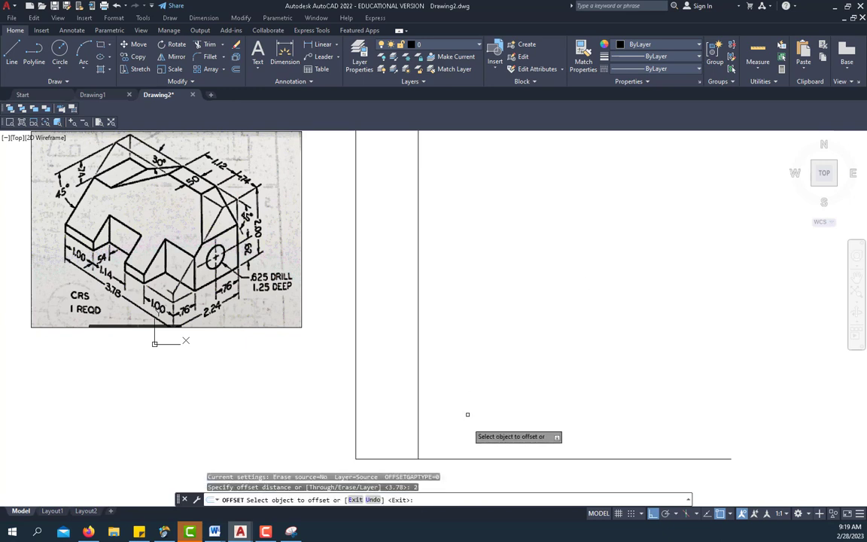
left_click(460, 459)
left_click(451, 320)
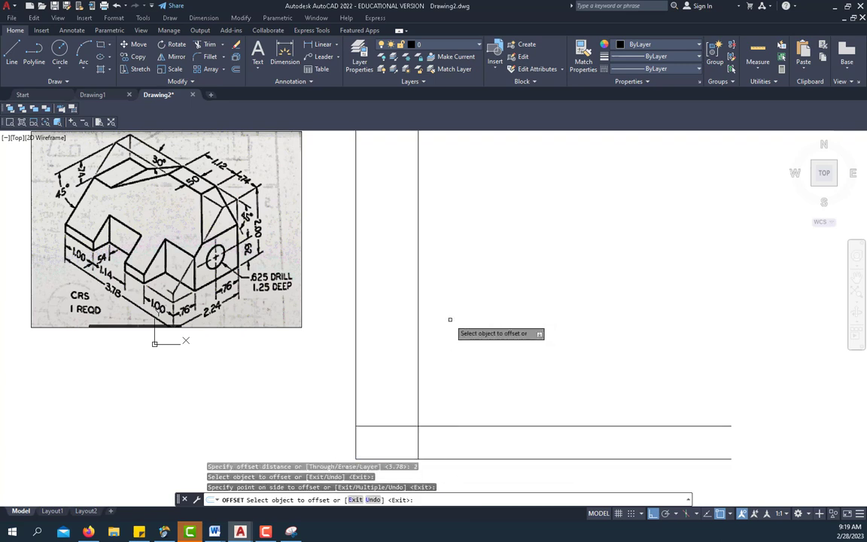
right_click(451, 319)
left_click(462, 327)
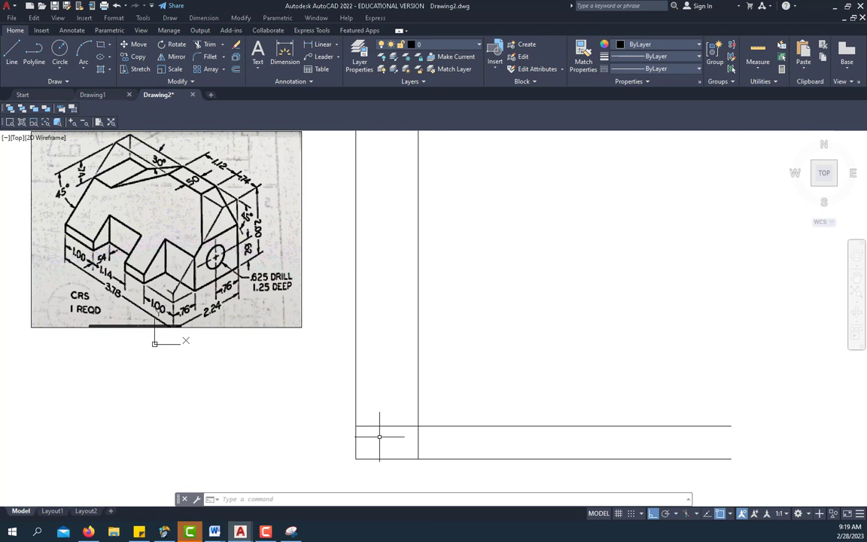
- Offset the front view's top line upward and its right line to the right by 1.5 to space the adjacent views
left_click(235, 69)
type("1")
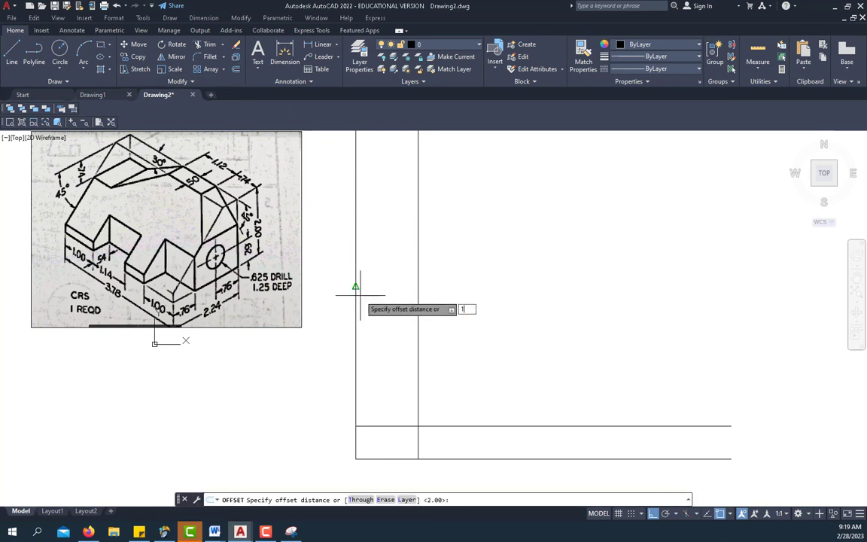
type(".5")
key("Return")
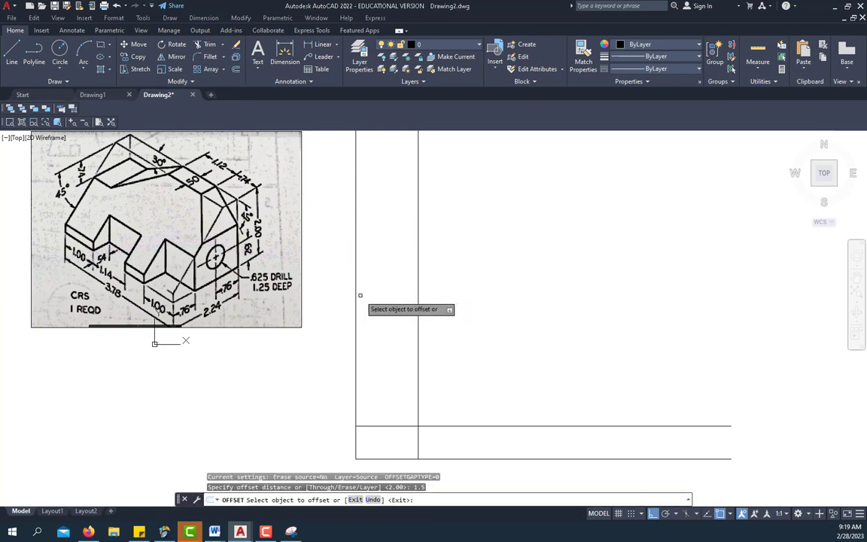
left_click(384, 426)
left_click(394, 357)
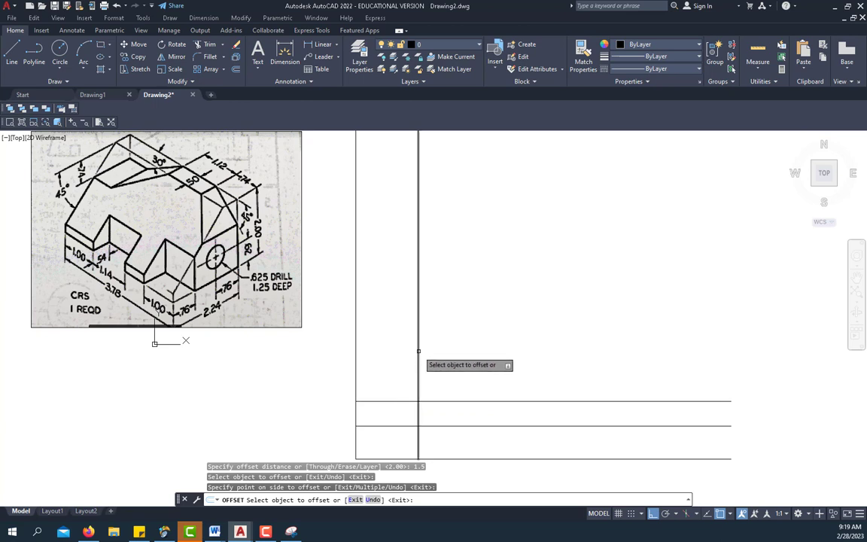
left_click(418, 350)
left_click(506, 347)
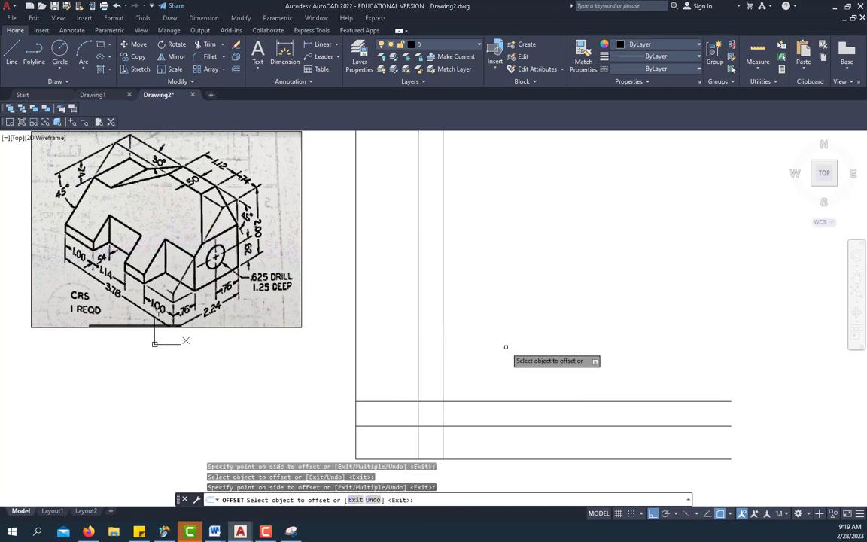
- Offset the top view's lower horizontal line 2.24 upward for the part's depth
right_click(524, 345)
left_click(533, 350)
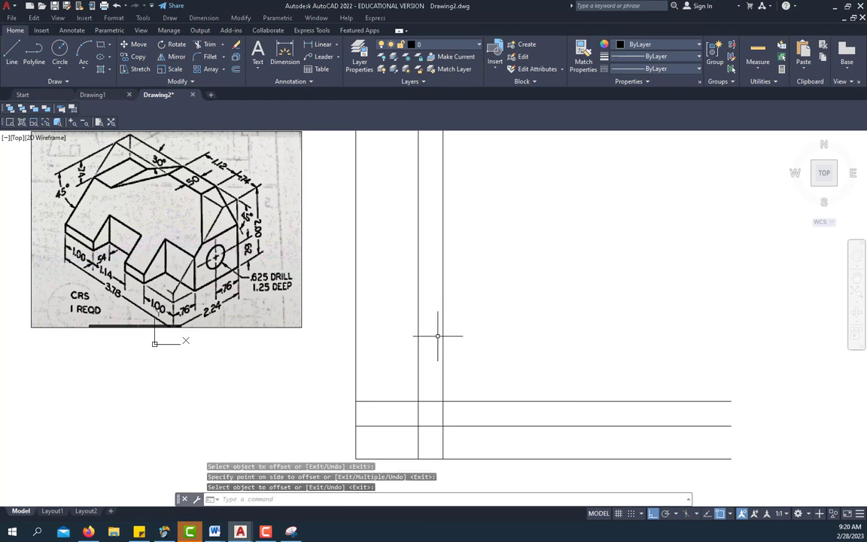
scroll(425, 376, "down", 3)
scroll(409, 407, "up", 3)
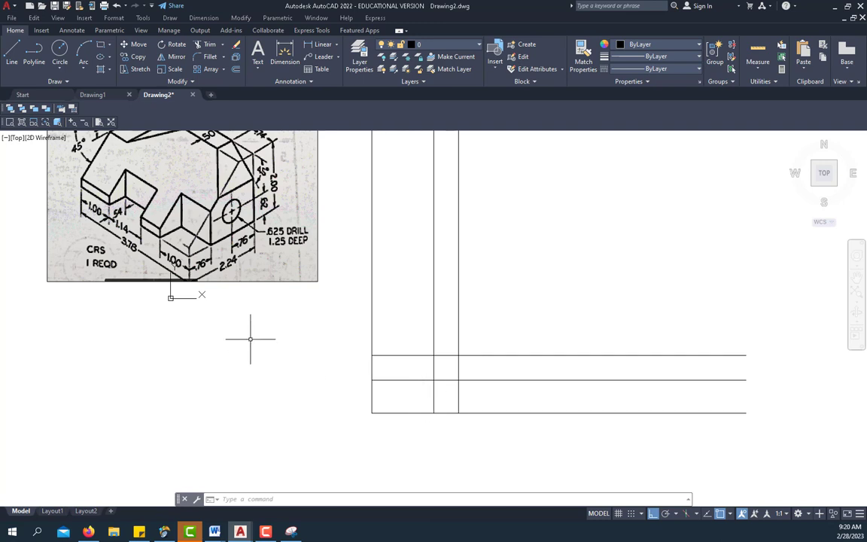
middle_click_drag(251, 336, 249, 369)
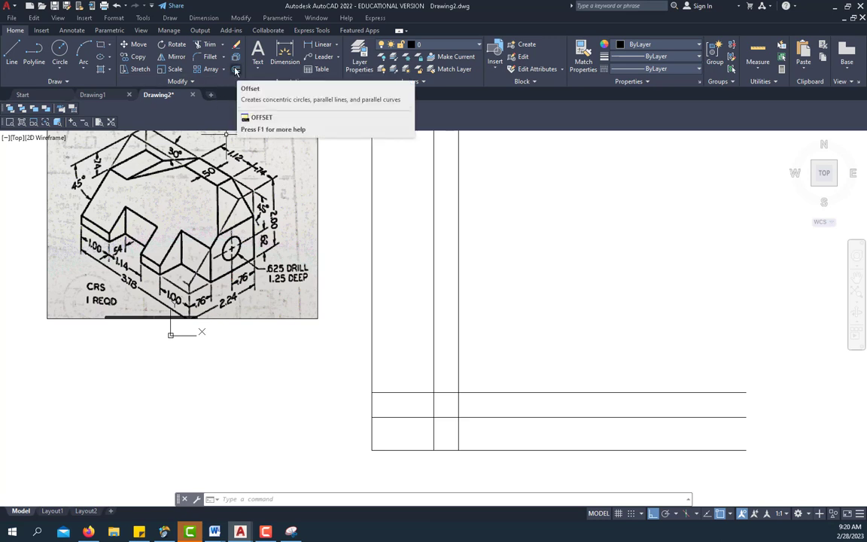
left_click(235, 70)
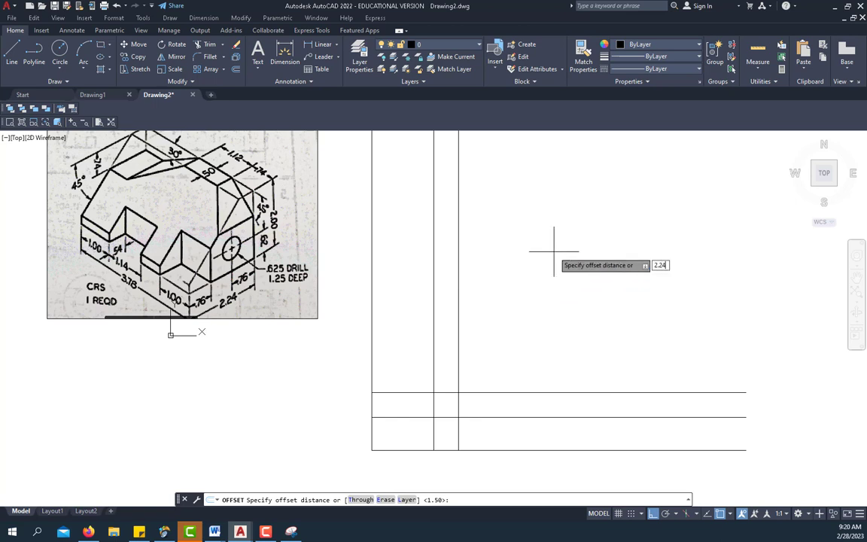
type("2.24")
key("Return")
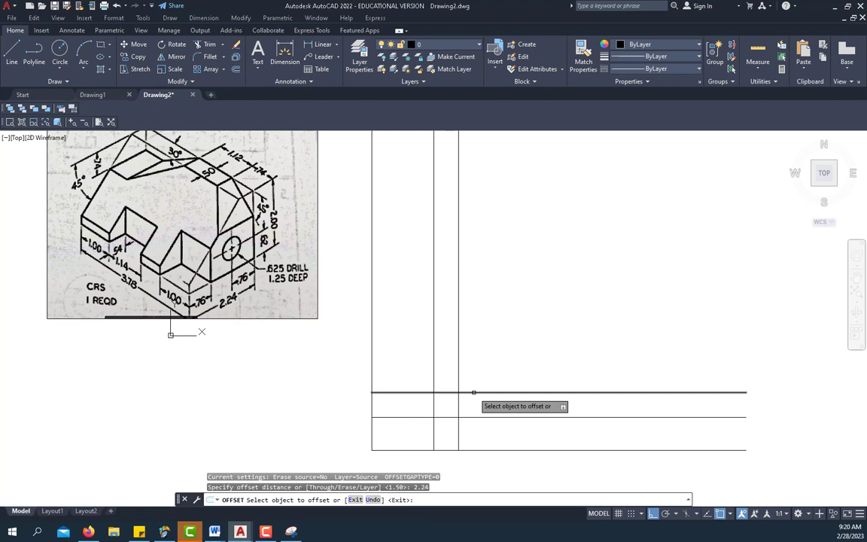
left_click(473, 392)
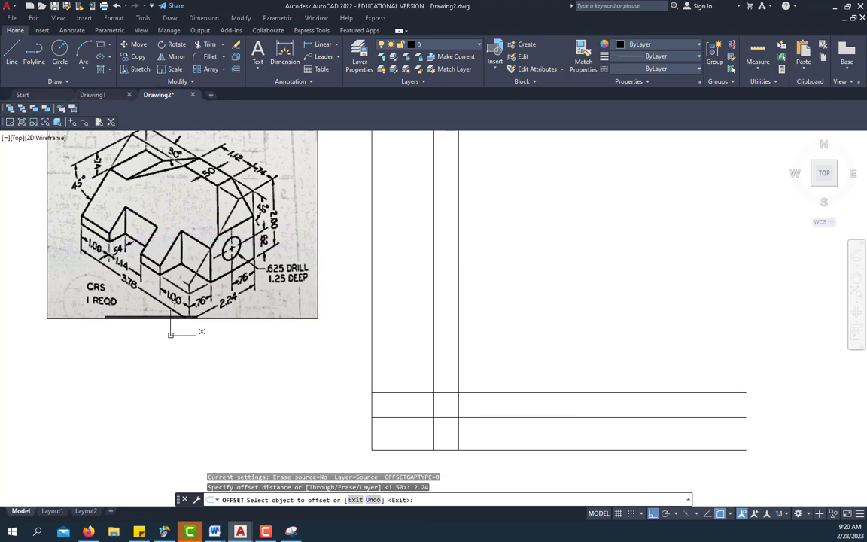
left_click(480, 286)
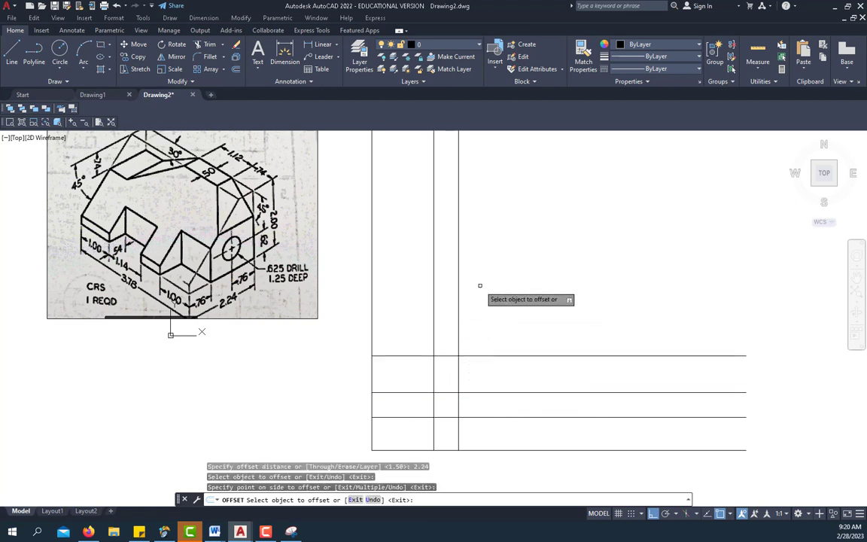
- Offset the side view's left vertical line 2.24 to the right for the side view's depth
left_click(458, 316)
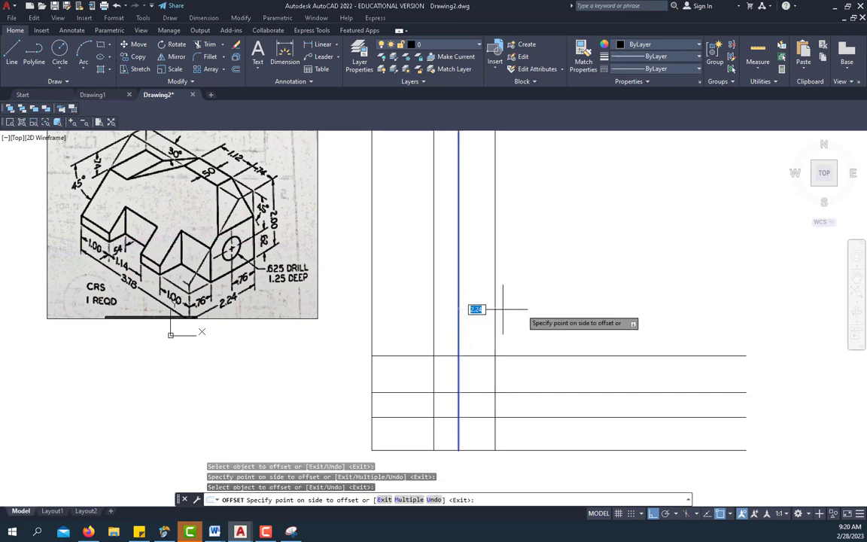
left_click(555, 309)
right_click(555, 309)
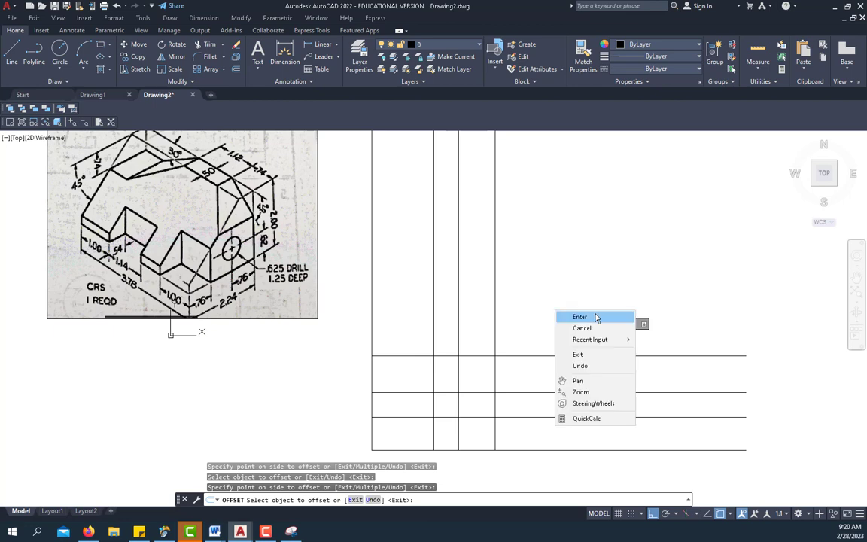
left_click(597, 319)
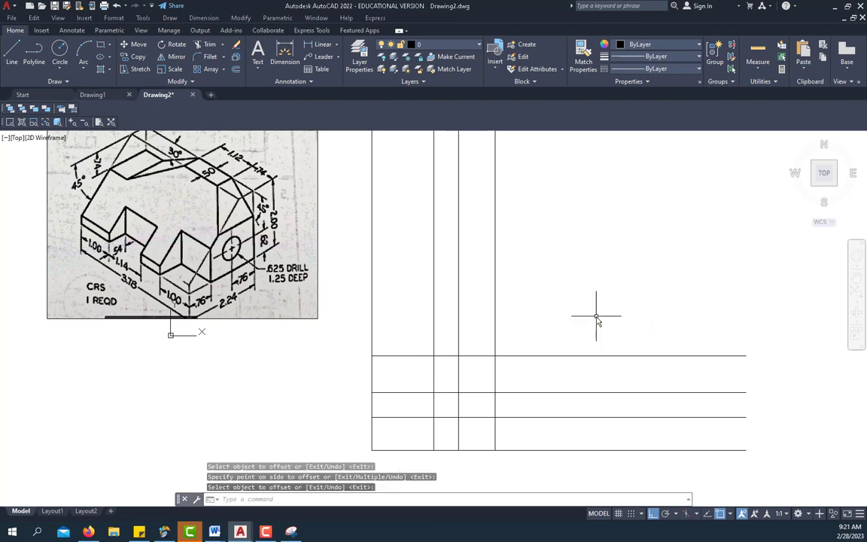
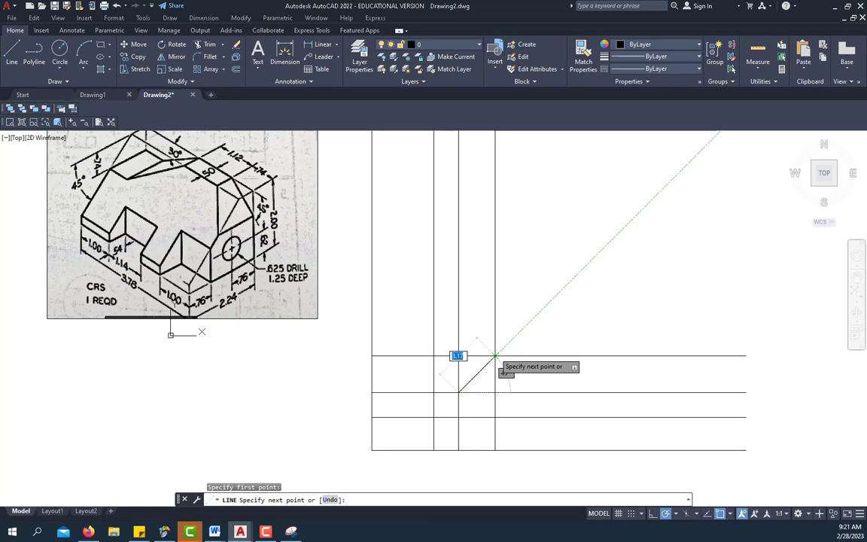
- Draw a 45° miter line across the upper-right square, from its lower-left corner to its upper-right corner
left_click(495, 355)
right_click(561, 277)
left_click(574, 283)
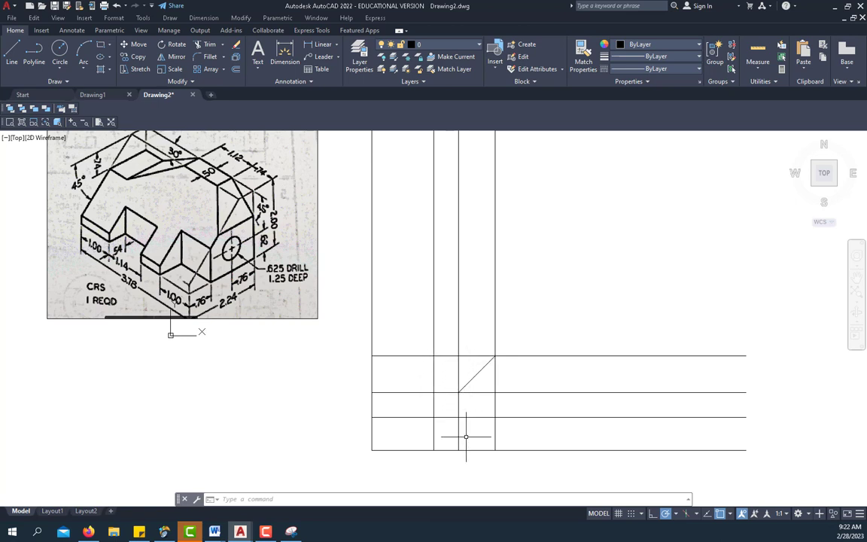
- Trim the vertical construction lines above the top view and the horizontal ones extending right of the side view
left_click(209, 45)
left_click(526, 323)
left_click(526, 322)
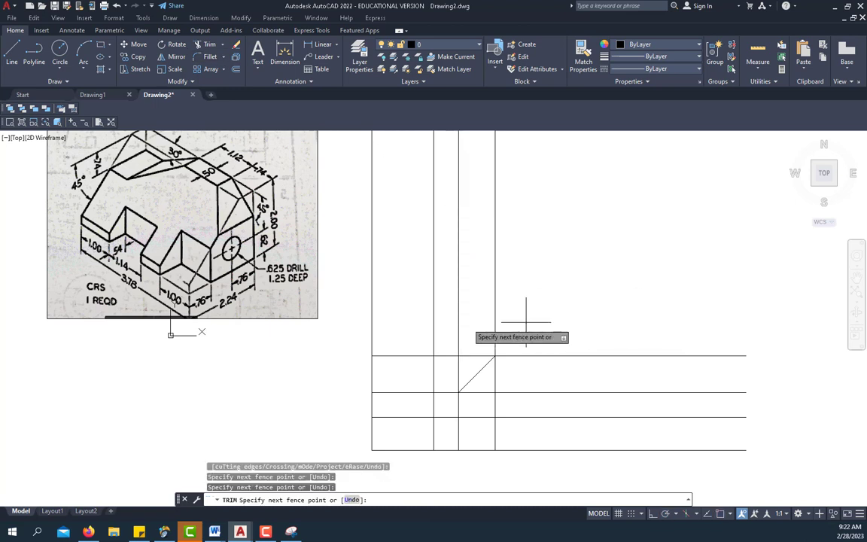
left_click(360, 287)
key("Return")
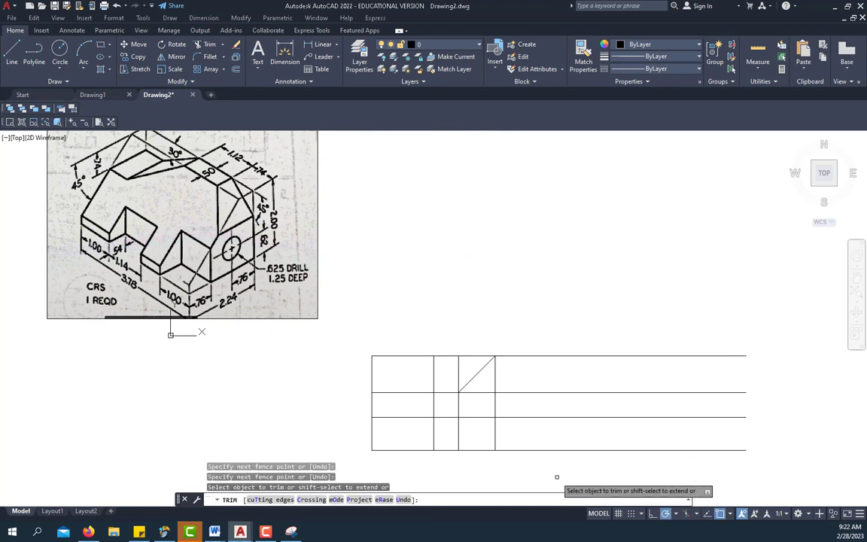
left_click(557, 476)
left_click(552, 307)
key("Return")
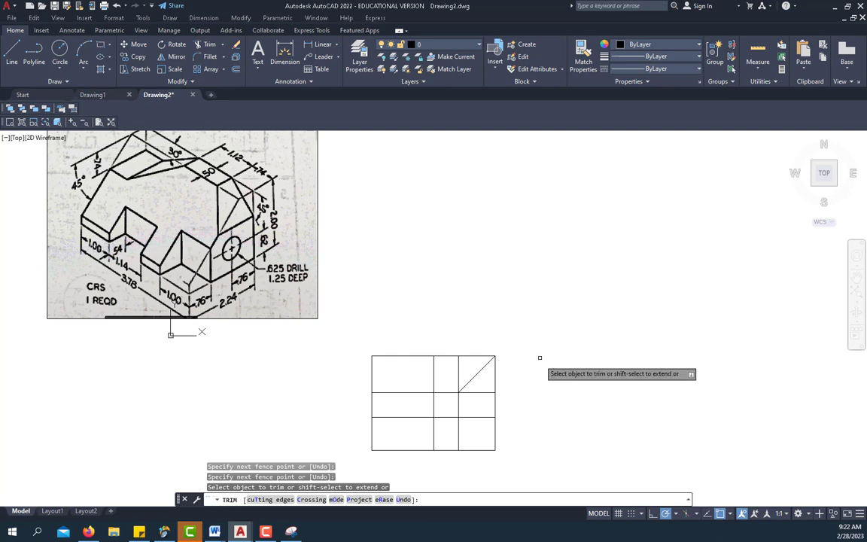
- Trim the line segments in the gaps between the views, leaving four separate rectangles
left_click(454, 400)
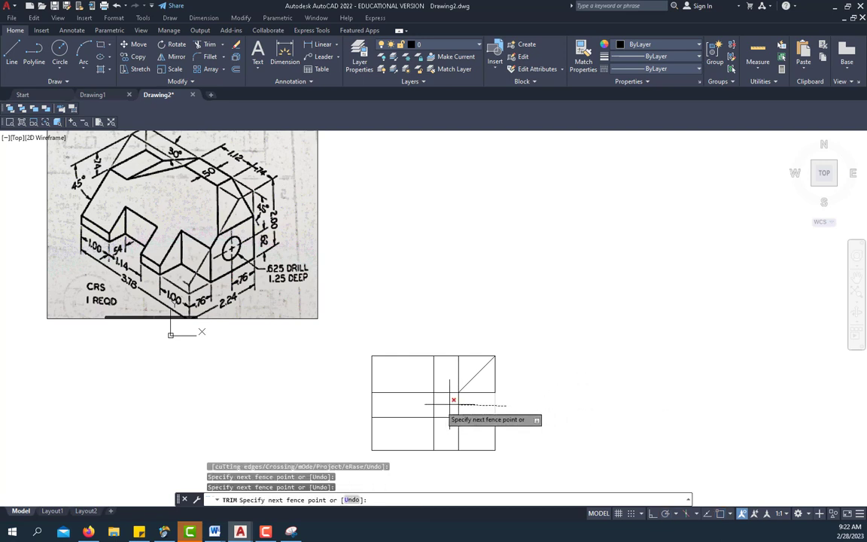
left_click(354, 404)
key("Return")
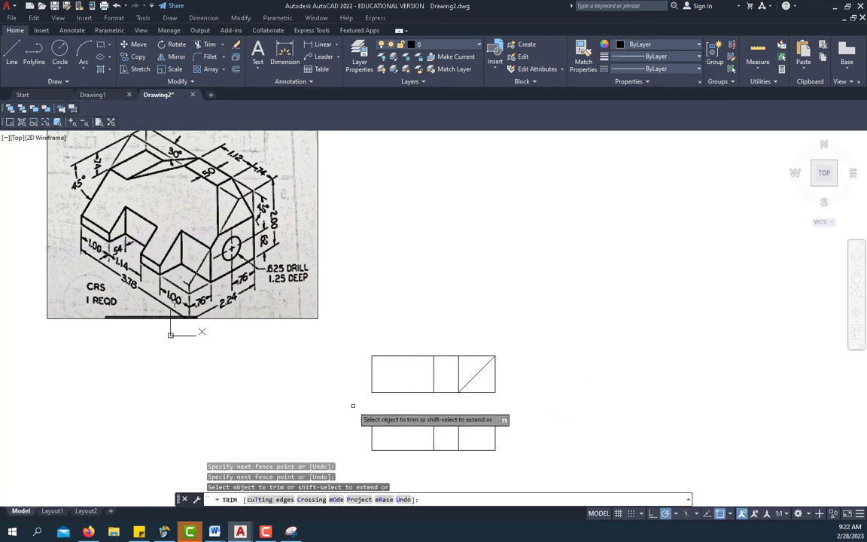
left_click(445, 470)
left_click(449, 324)
key("Return")
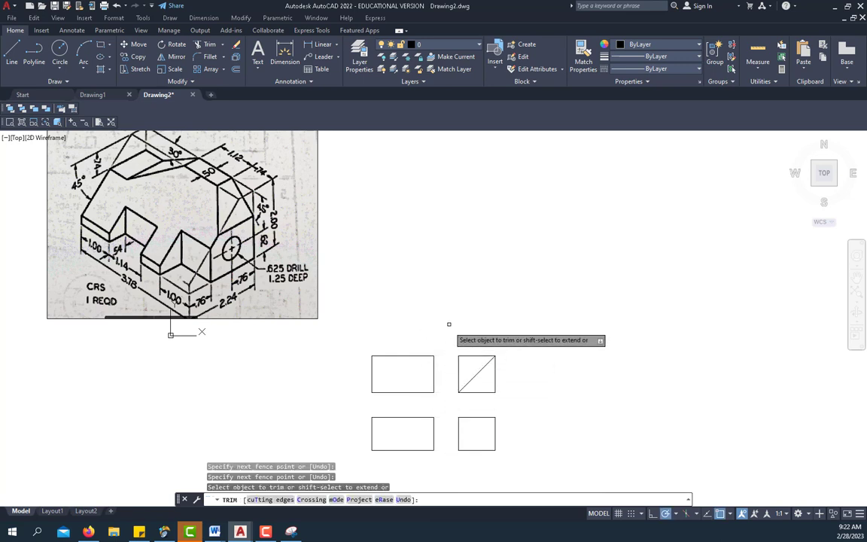
right_click(488, 258)
left_click(502, 263)
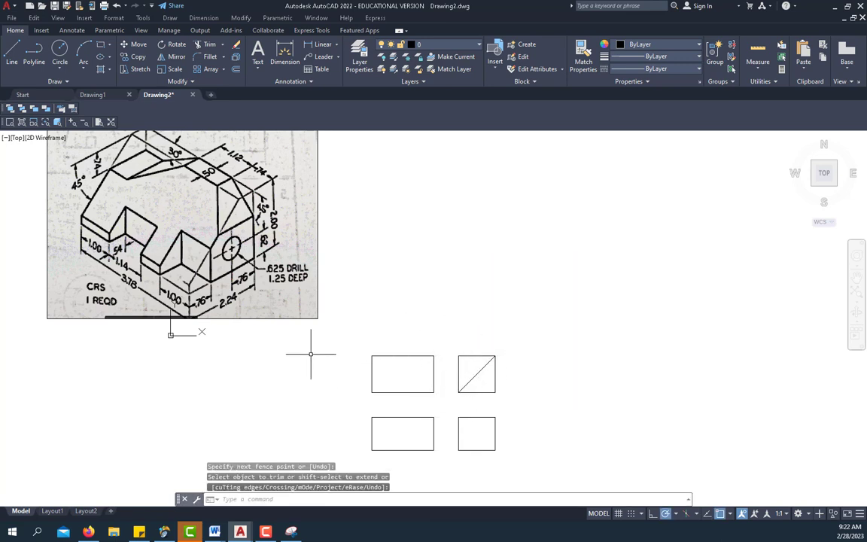
- Move the reference picture straight down so it sits beside the view outlines
scroll(311, 354, "down", 3)
left_click(306, 319)
left_click(301, 329)
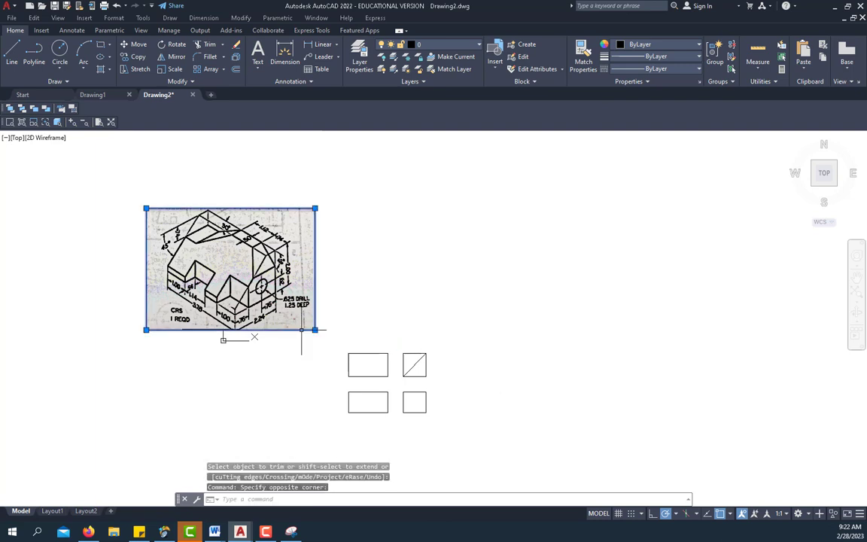
left_click(133, 43)
left_click(223, 230)
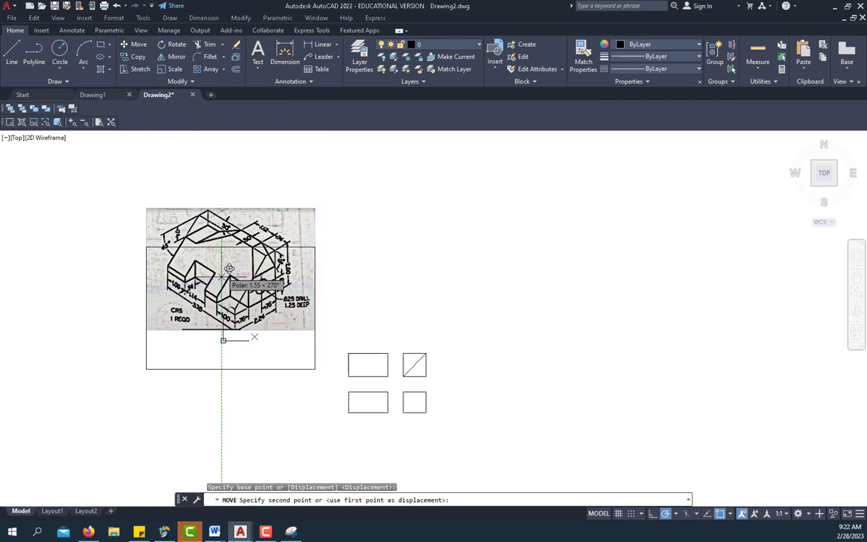
left_click(223, 340)
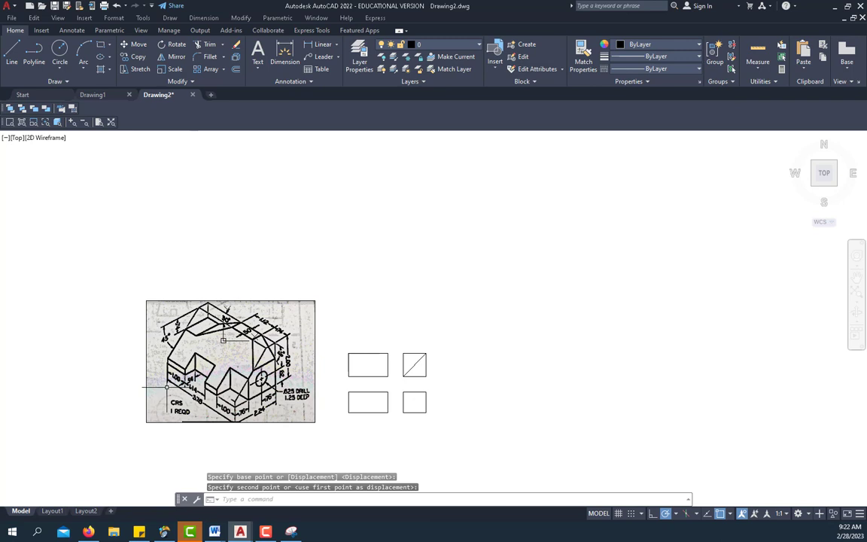
- Offset the front view's right edge .74 to the left, inside the view
scroll(248, 409, "up", 4)
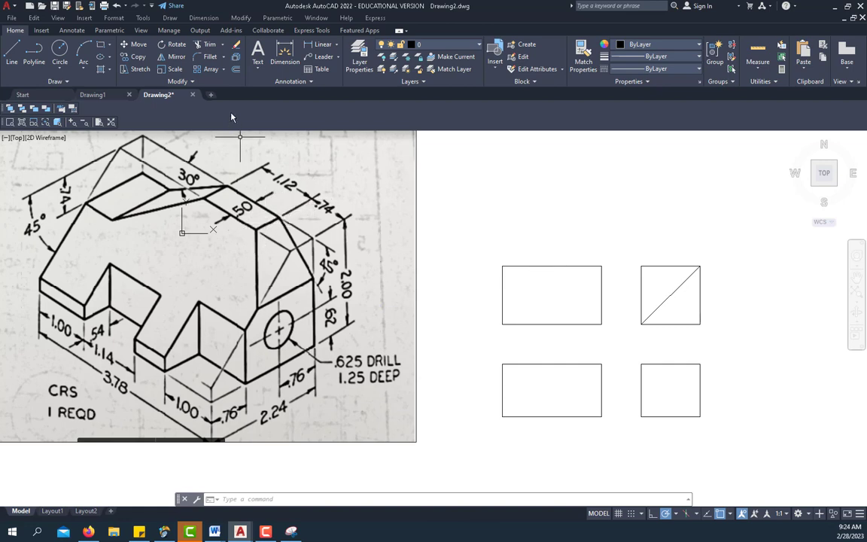
left_click(237, 70)
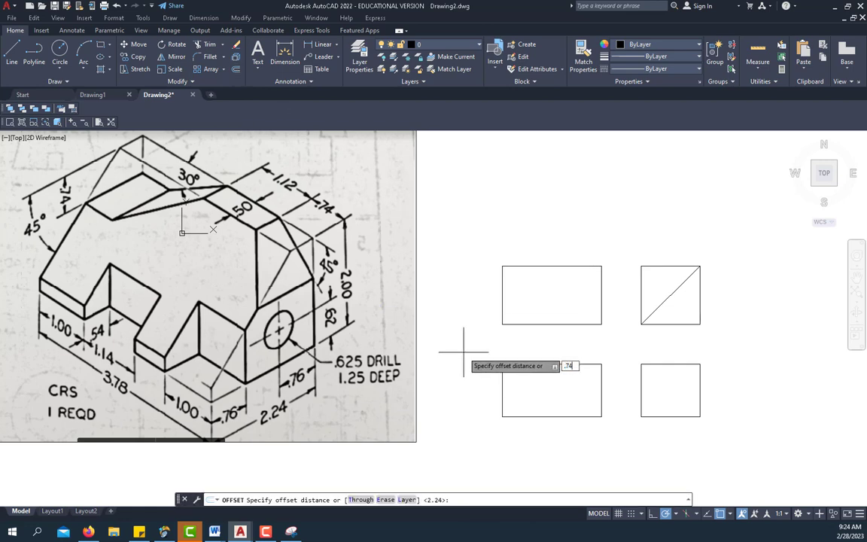
key("Return")
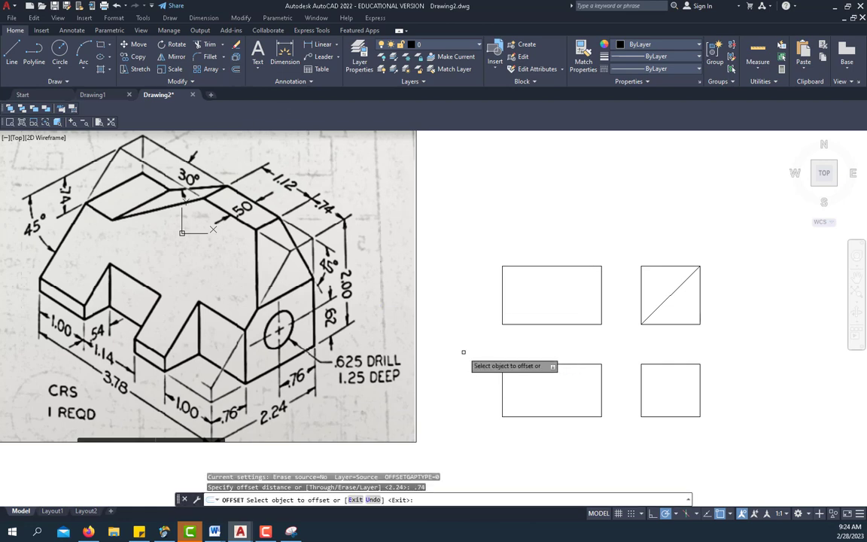
left_click(602, 376)
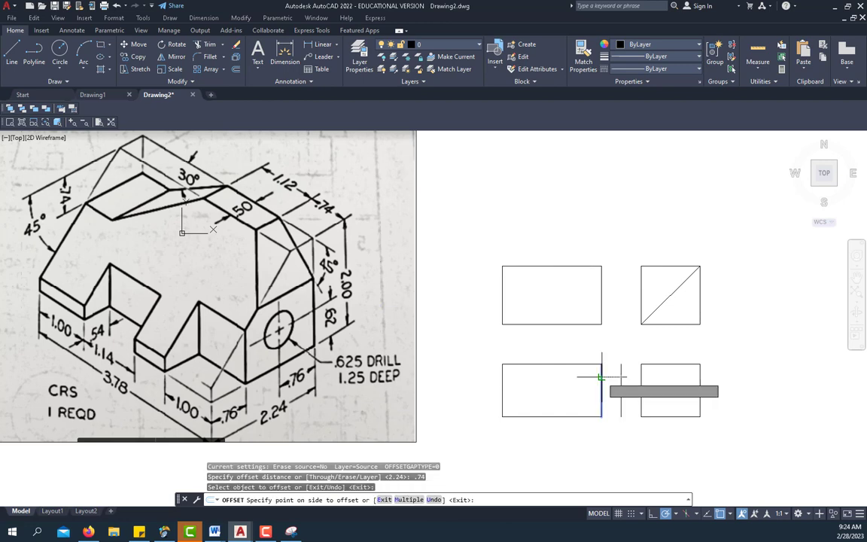
left_click(541, 380)
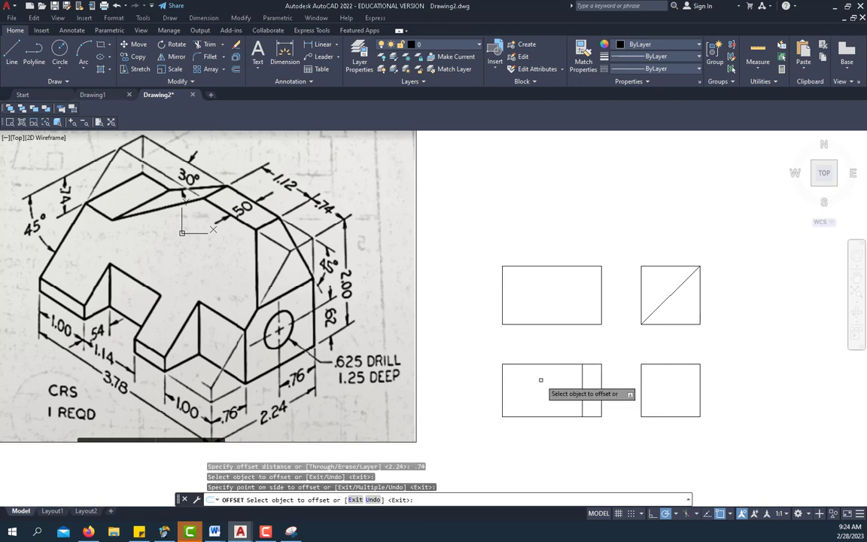
right_click(615, 345)
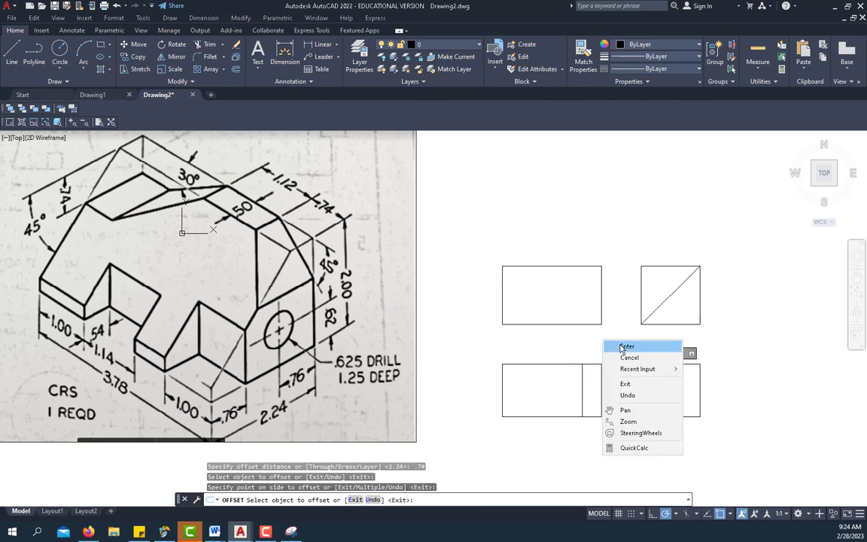
left_click(622, 346)
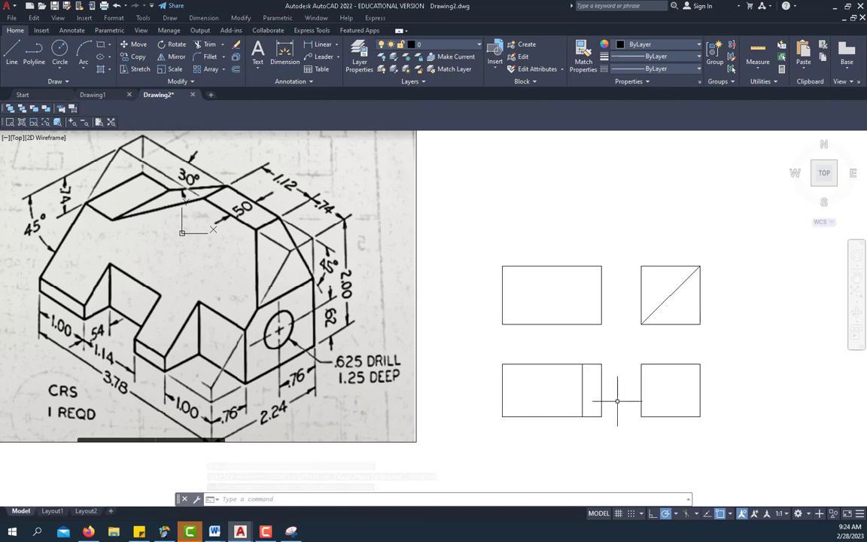
- Draw a line about 2.29 long at 315° from the top end of the .74 offset line, past the front view's right edge
left_click(677, 514)
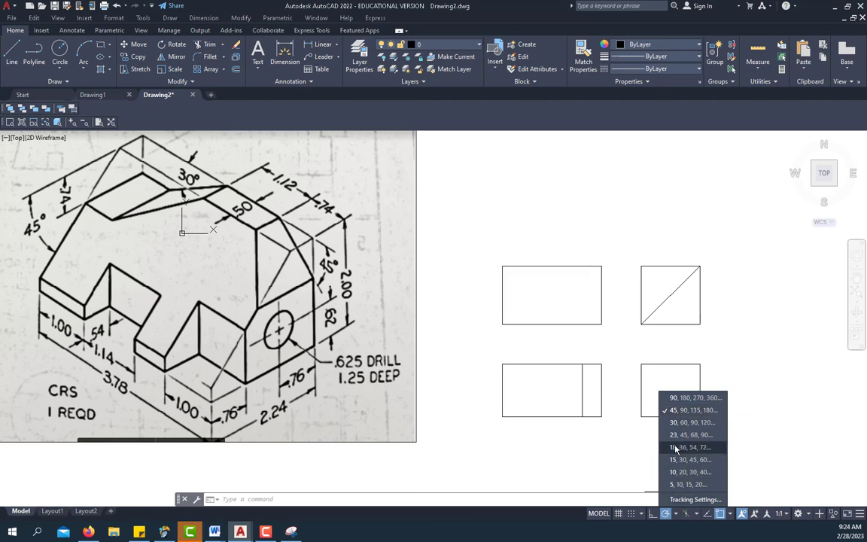
left_click(623, 424)
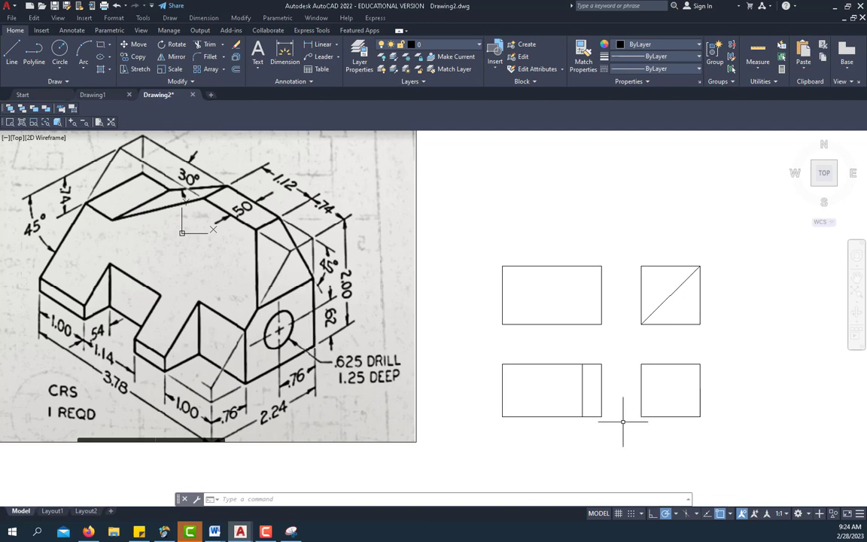
left_click(15, 51)
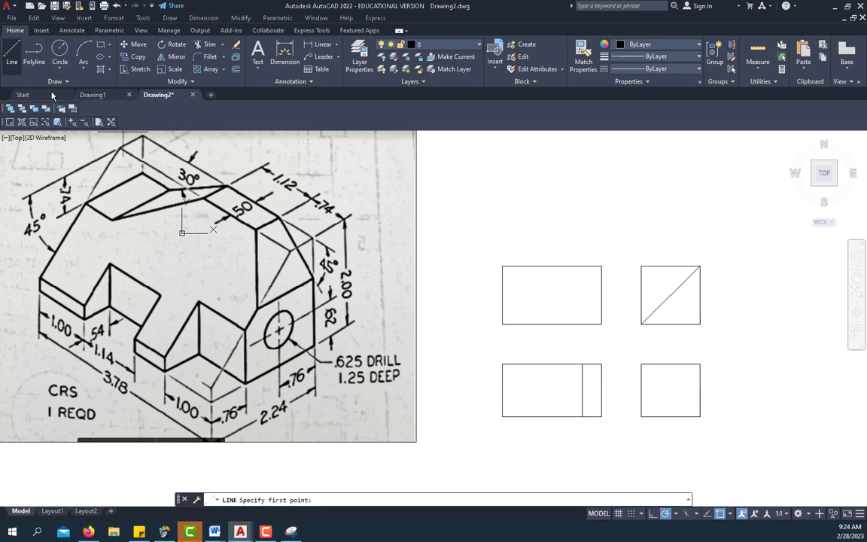
left_click(582, 364)
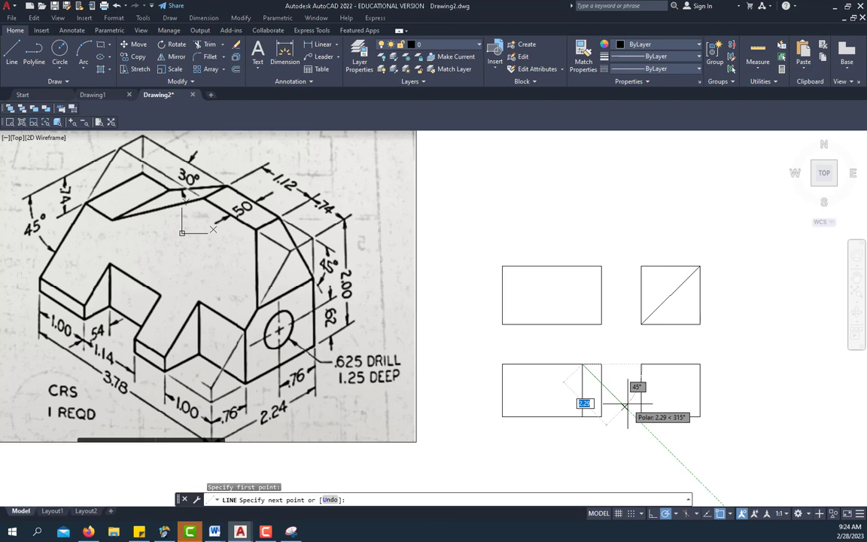
left_click(625, 407)
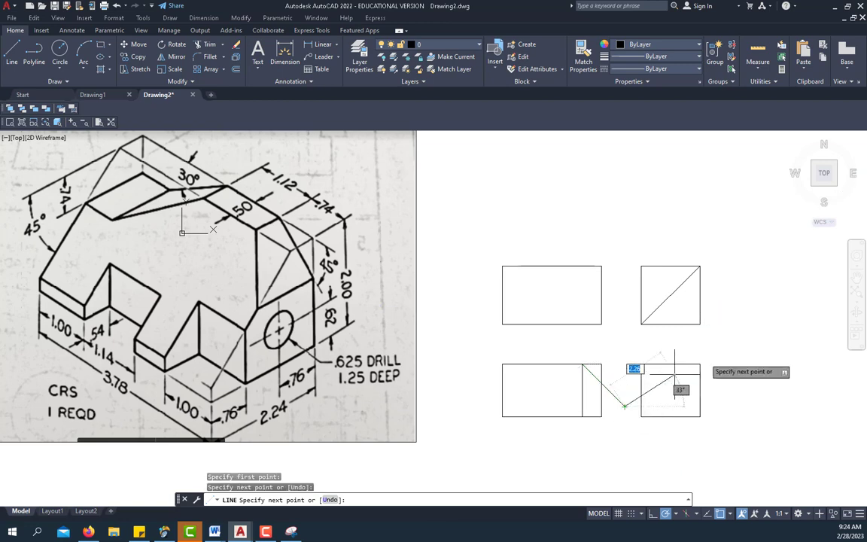
right_click(789, 330)
left_click(801, 337)
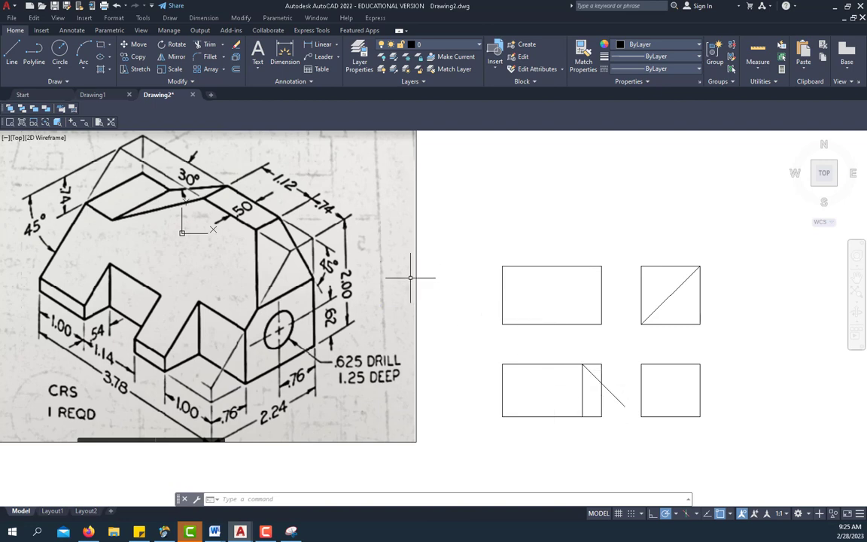
- Trim the angled line beyond the front view's right edge and cut away the corner outside the 45° chamfer
left_click(206, 45)
left_click(602, 374)
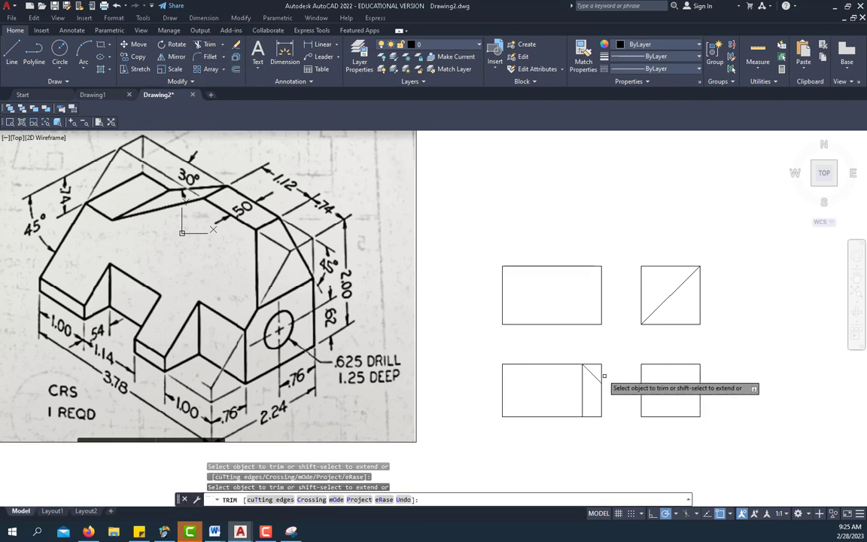
left_click(600, 373)
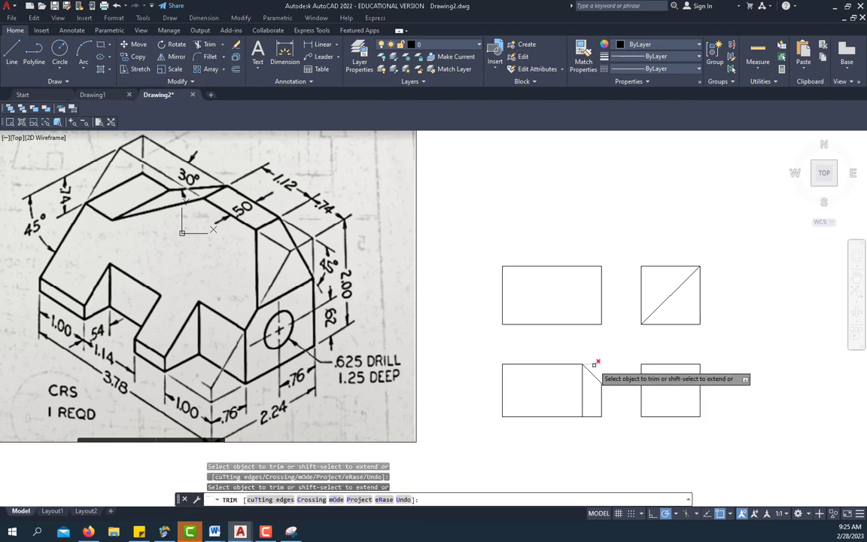
right_click(593, 346)
left_click(613, 351)
- Delete the vertical .74 offset line inside the front view
scroll(597, 367, "up", 2)
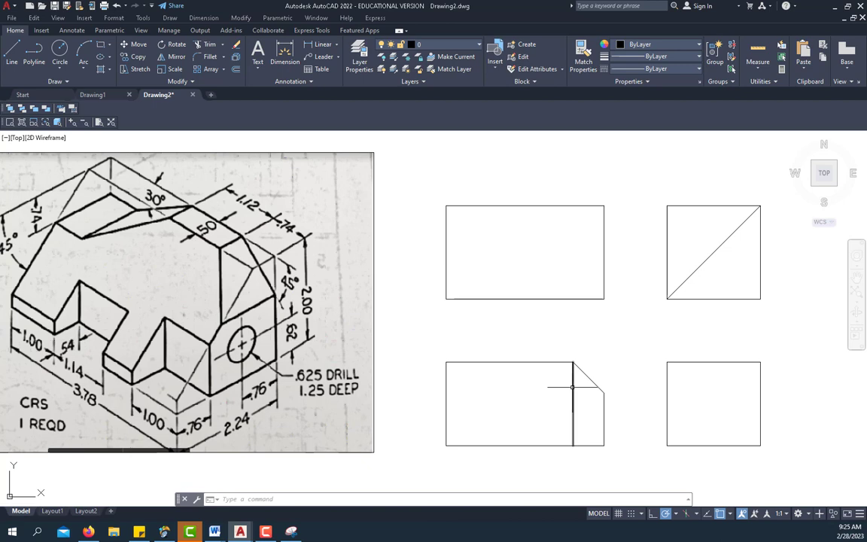
left_click(574, 393)
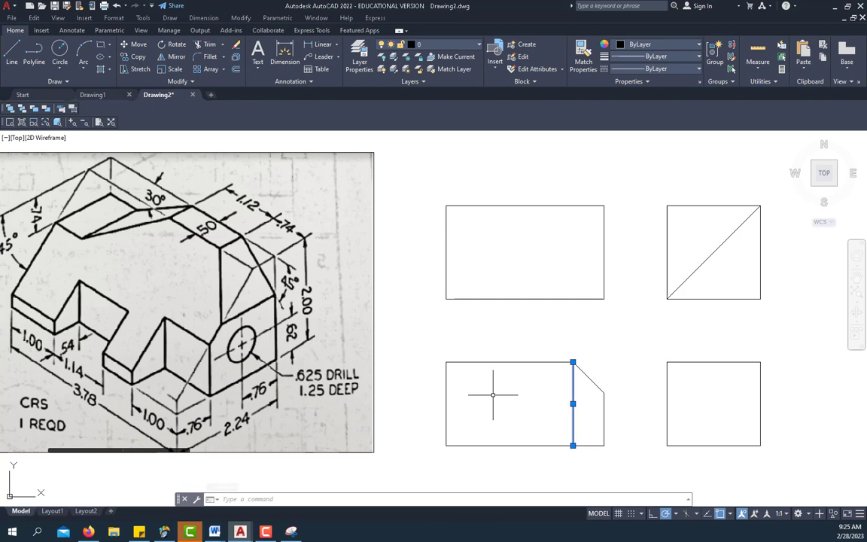
key("Delete")
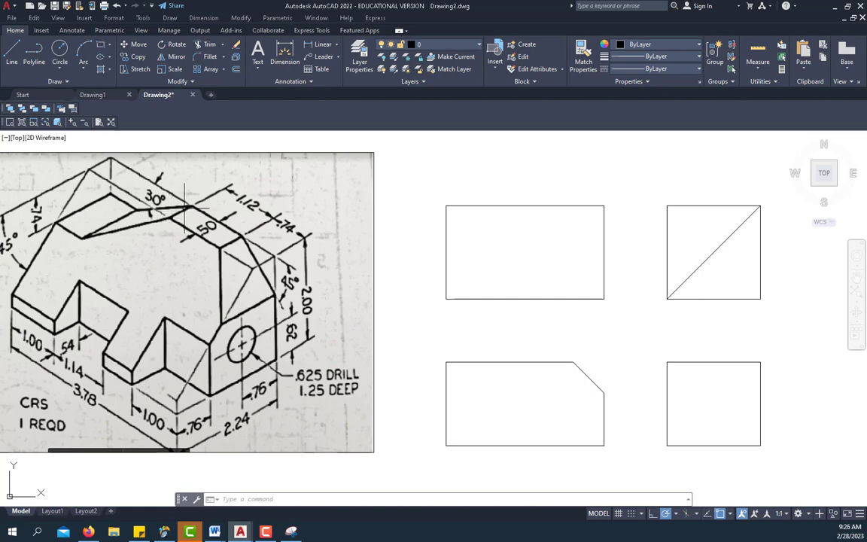
left_click(236, 69)
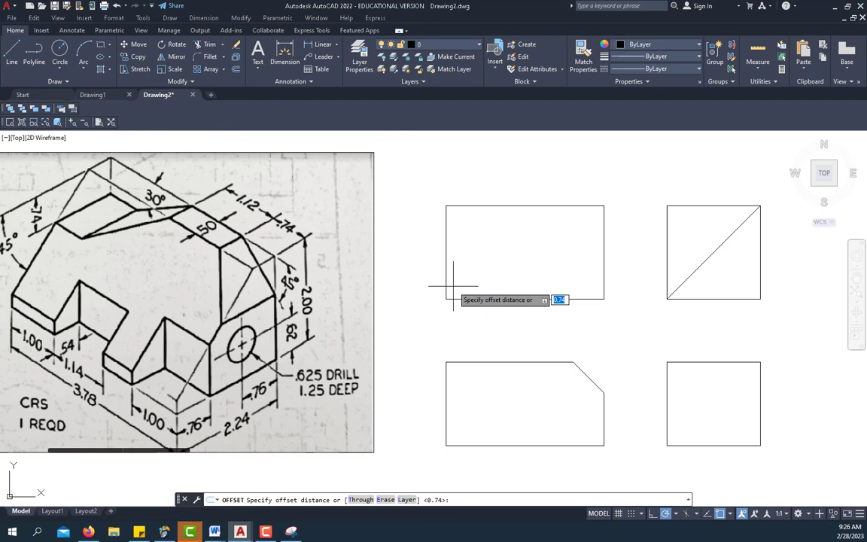
type("1.12")
key("Return")
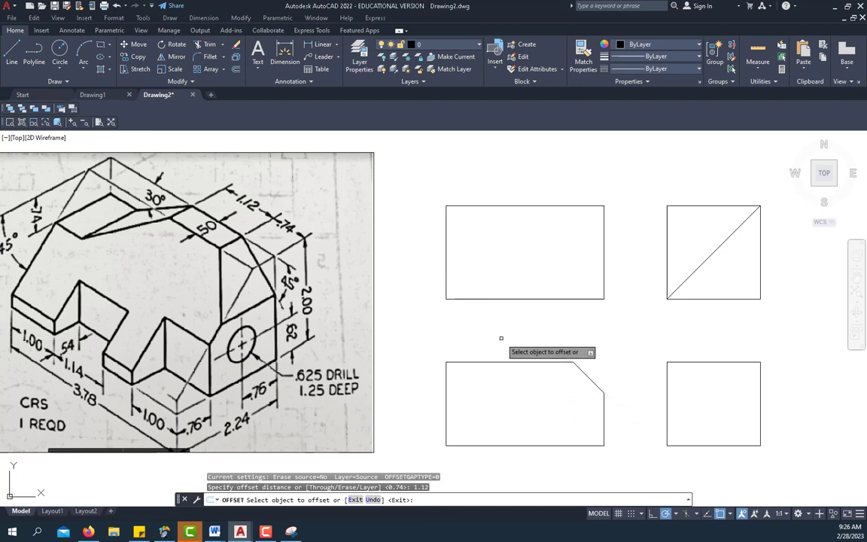
key("Escape")
key("Escape")
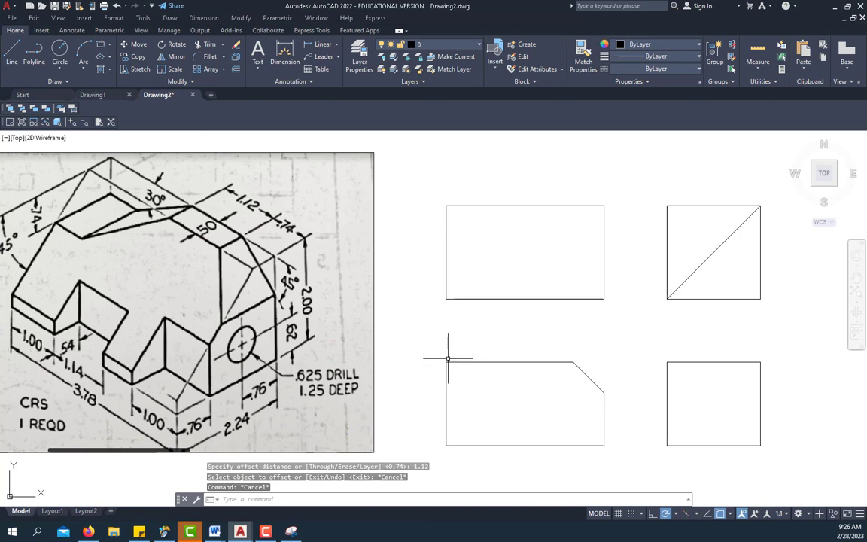
- Draw a 1.12 line leftward from the chamfer's upper end and delete the front view's original top edge
left_click(15, 51)
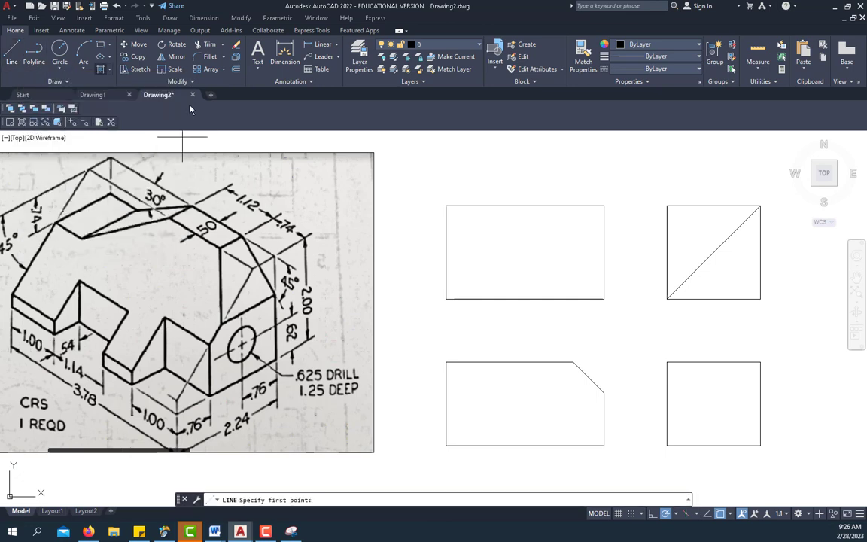
left_click(573, 362)
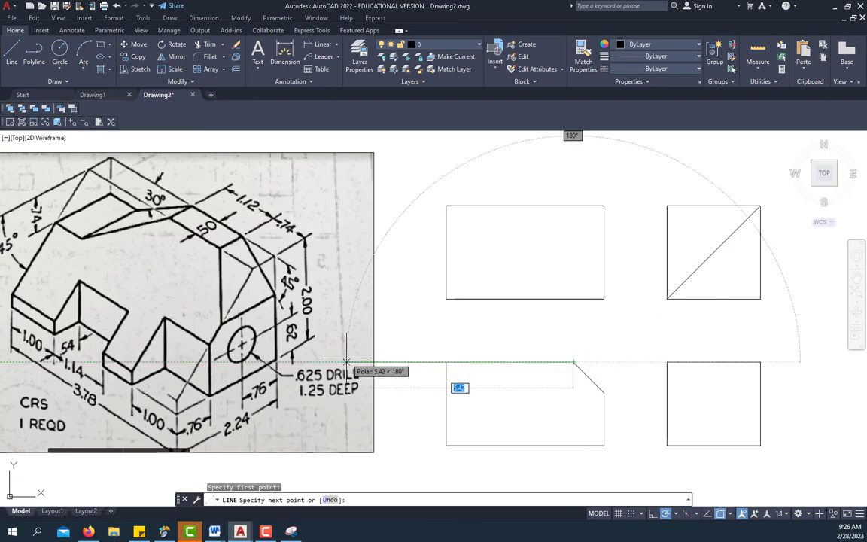
type("1")
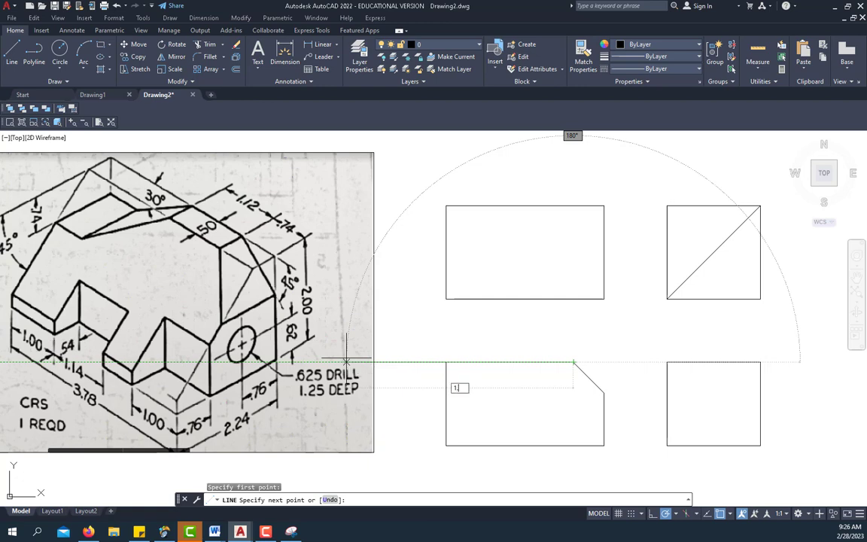
type(".12")
key("Return")
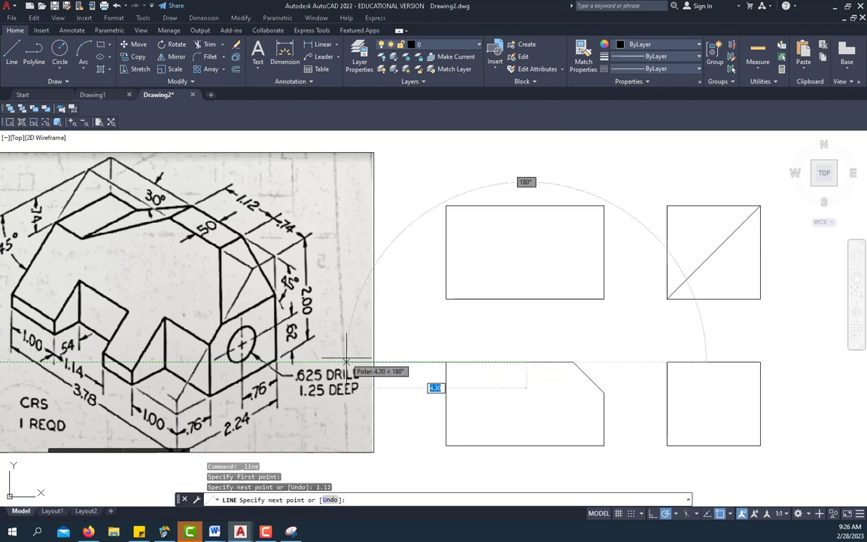
right_click(553, 329)
left_click(576, 335)
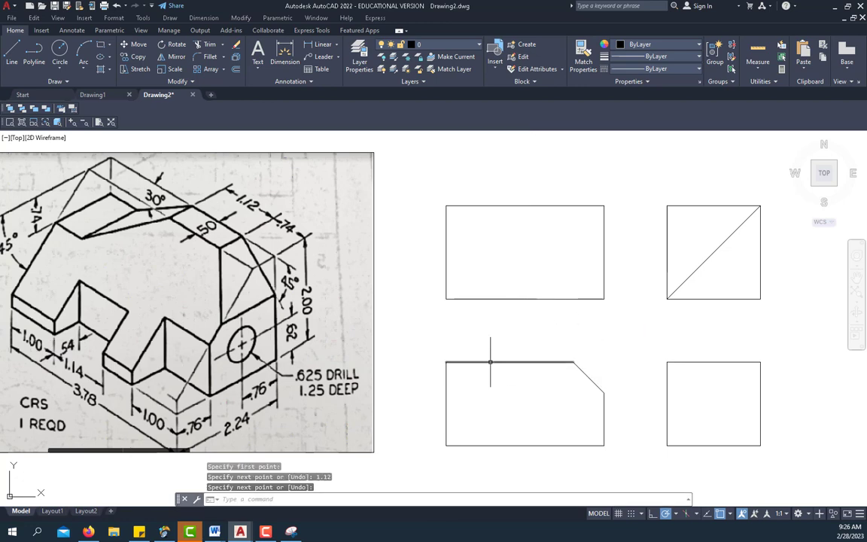
left_click(499, 362)
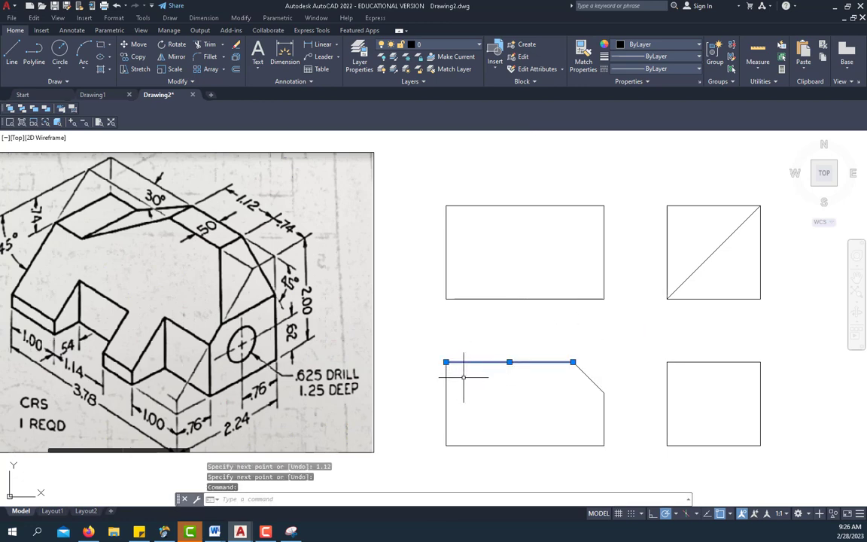
key("Delete")
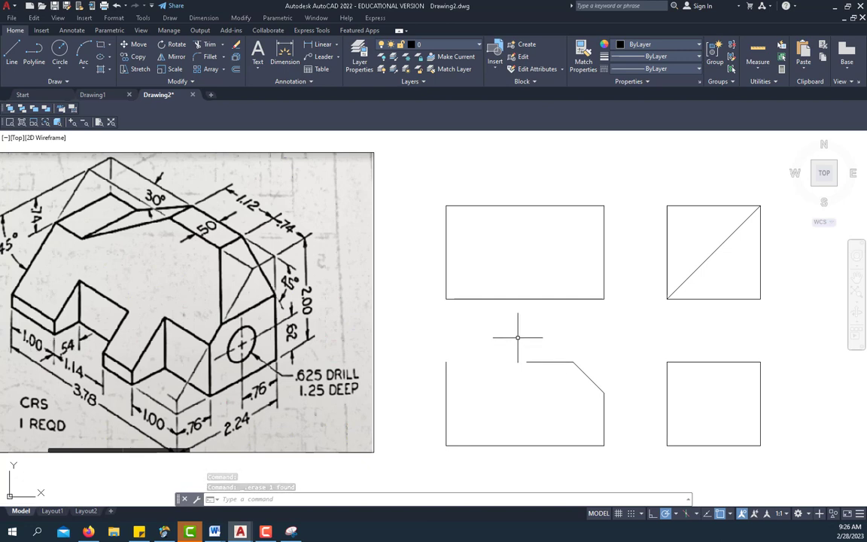
- Try a vertical line downward from the chamfer's upper end inside the front view, and erase it
left_click(10, 52)
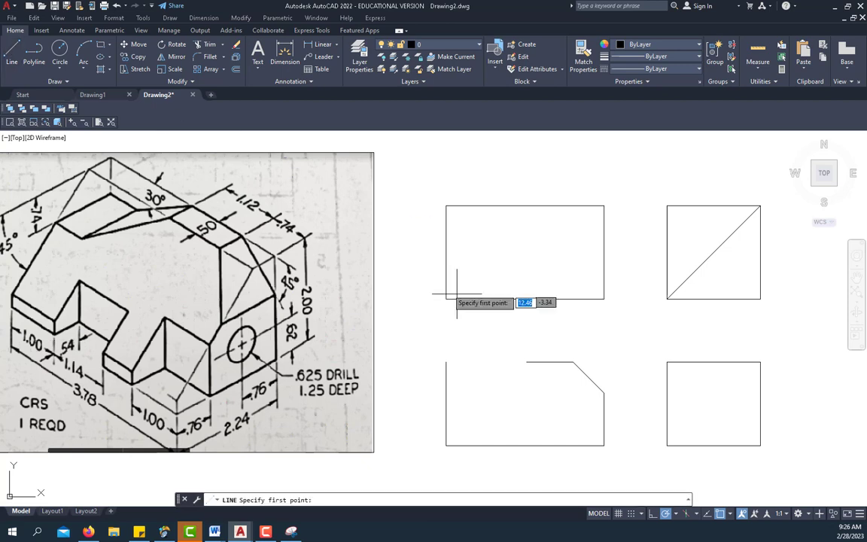
left_click(573, 363)
left_click(573, 416)
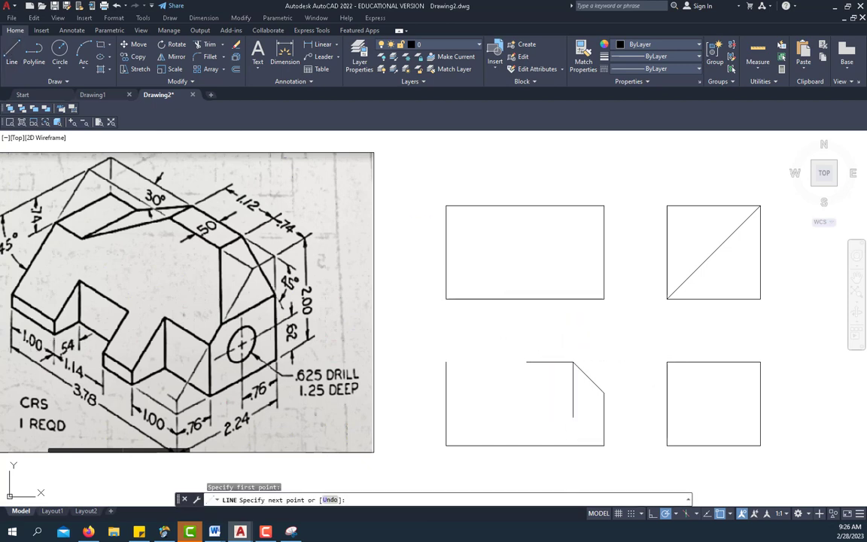
right_click(610, 330)
left_click(636, 342)
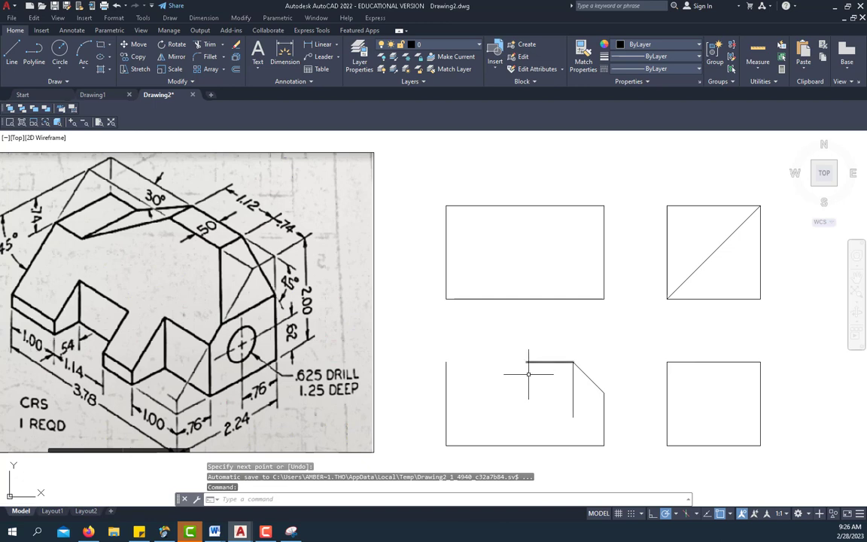
left_click(572, 388)
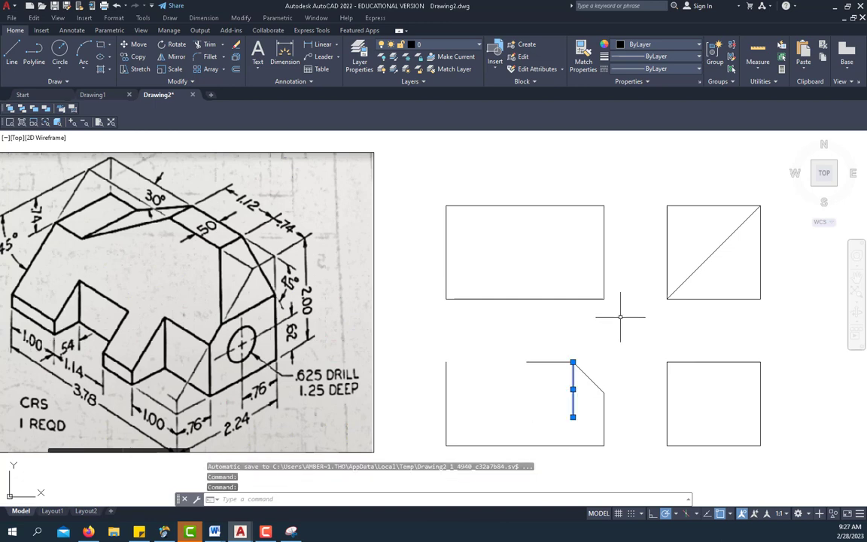
key("Delete")
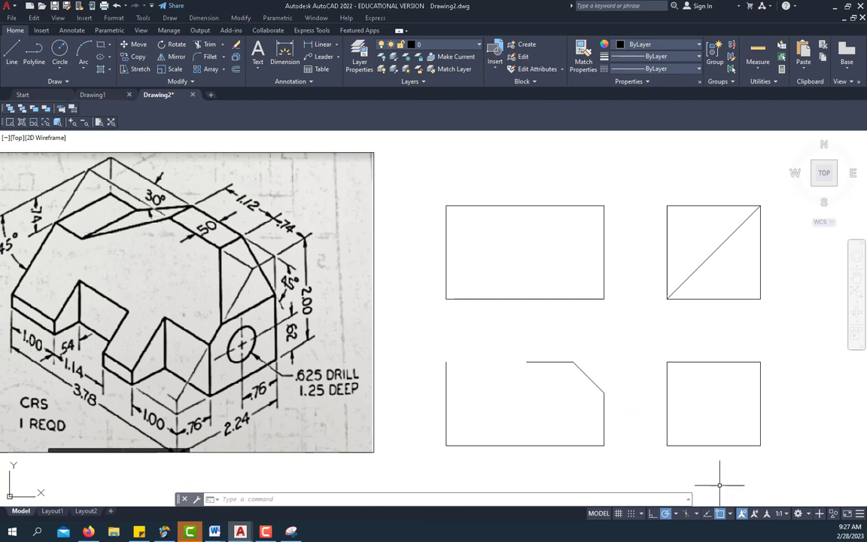
- Set polar tracking to 30° increments and draw a line about 1.72 long at 210° from the 1.12 line's left end
left_click(675, 515)
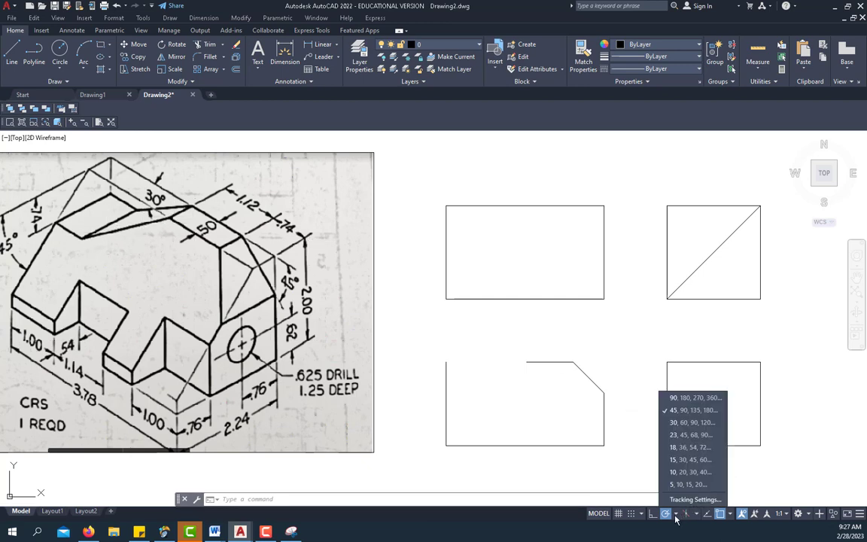
left_click(673, 423)
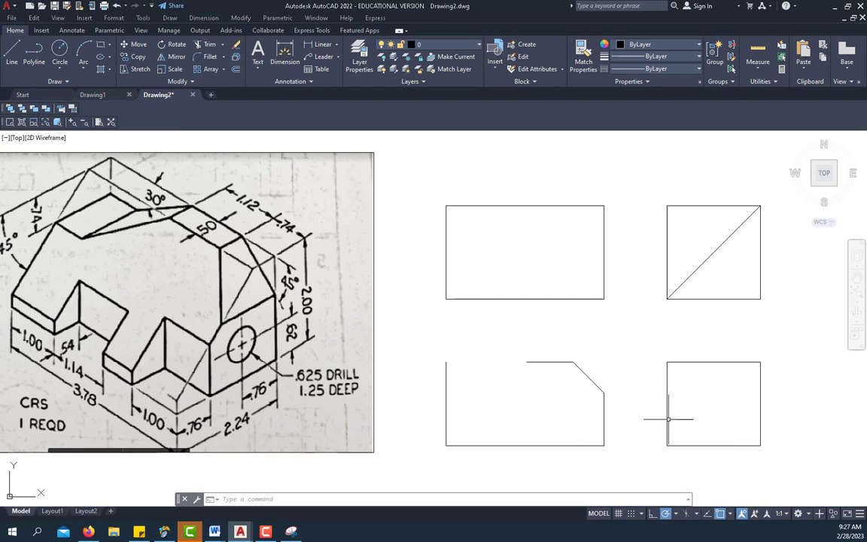
left_click(18, 58)
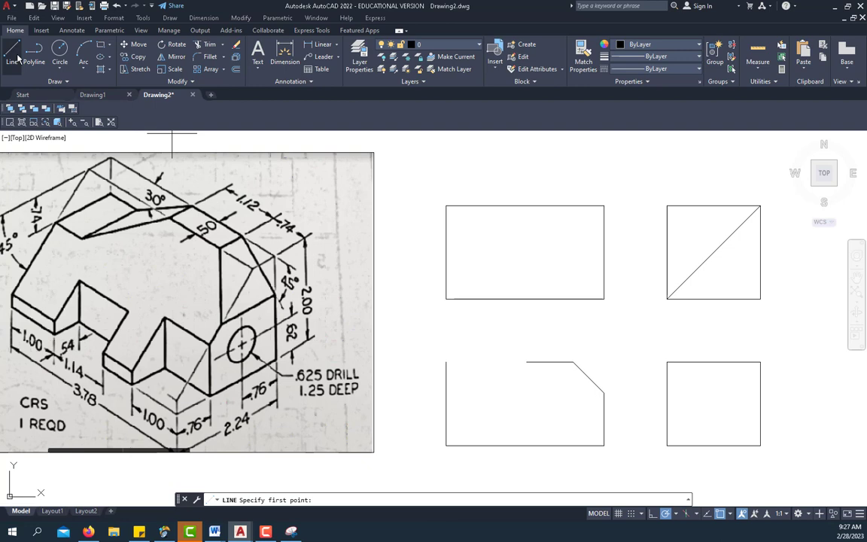
left_click(526, 362)
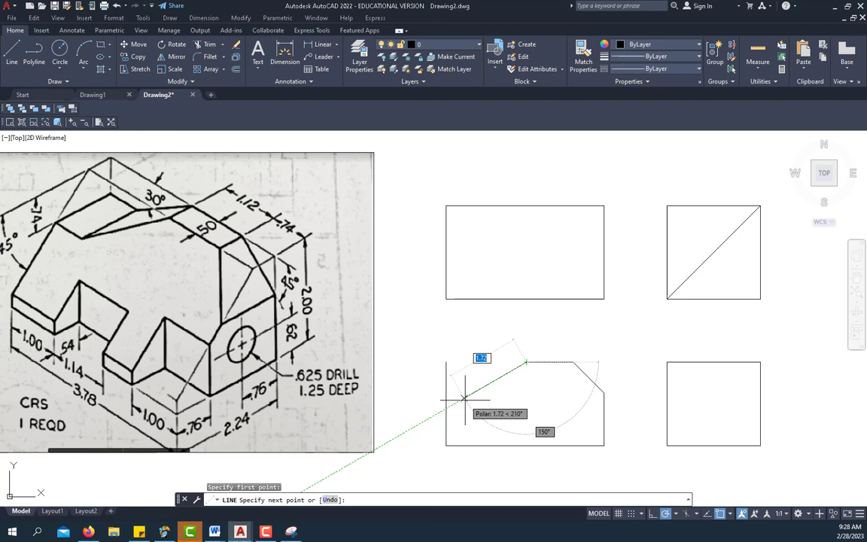
left_click(464, 397)
right_click(581, 399)
left_click(604, 399)
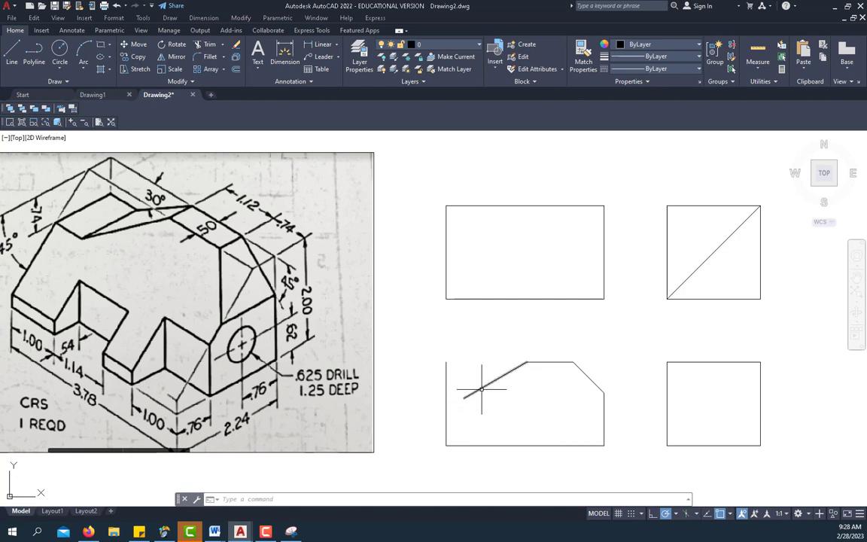
- Draw a horizontal line rightward from the upper end of the front view's left edge, stopping short of the sloped line
middle_click_drag(409, 304, 454, 303)
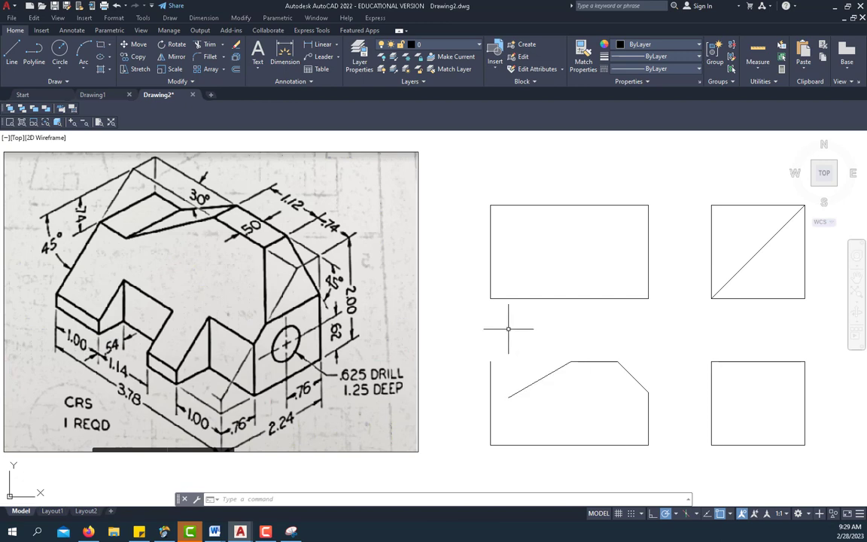
left_click(9, 54)
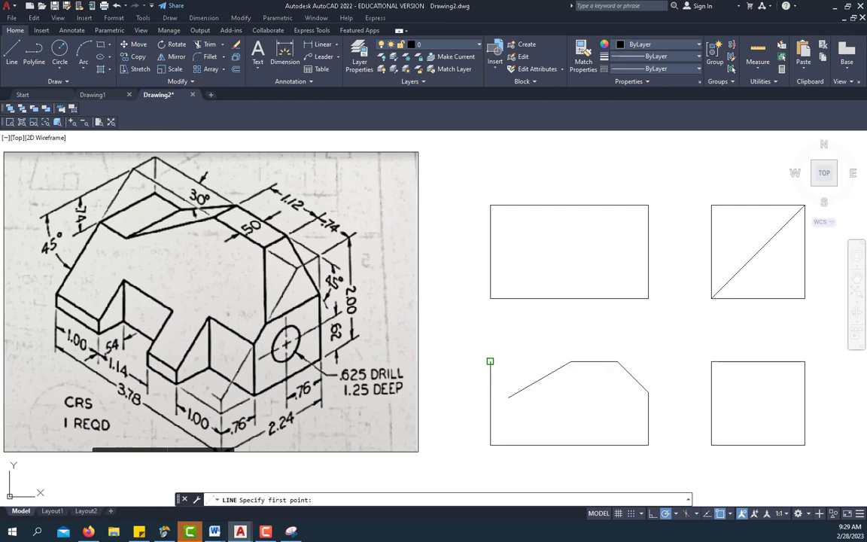
left_click(490, 362)
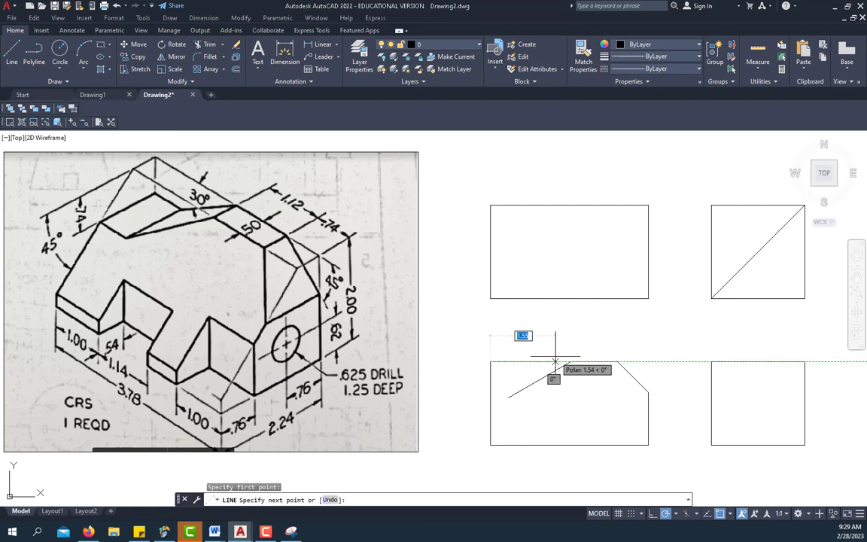
right_click(581, 312)
left_click(603, 326)
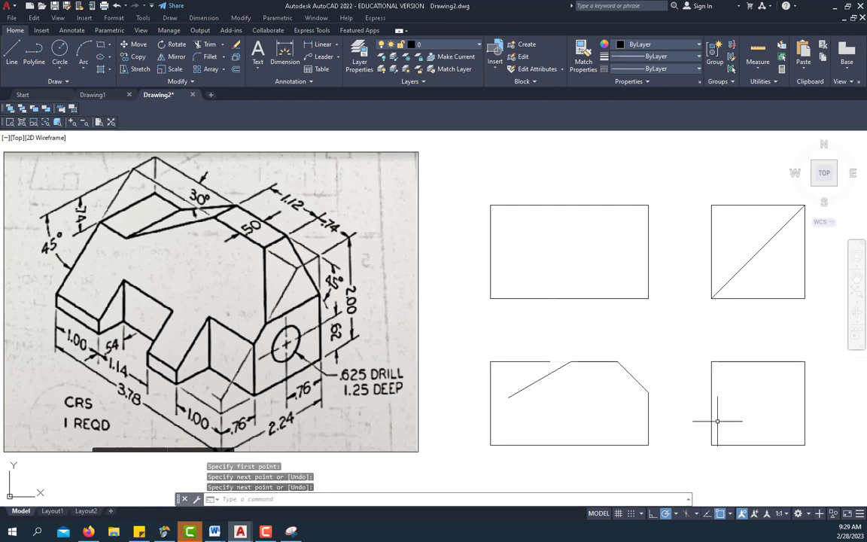
- Turn on Ortho and offset the front view's short upper horizontal line 0.74 downward
left_click(653, 514)
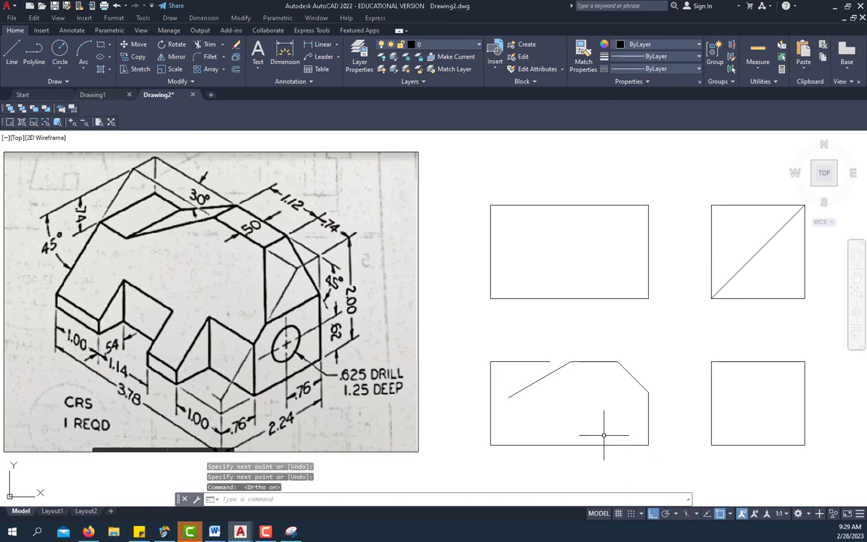
left_click(501, 361)
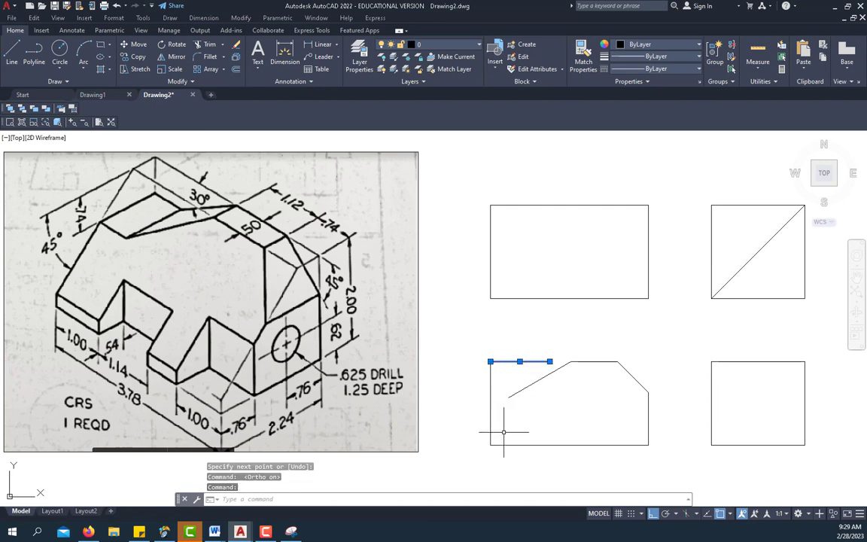
key("Escape")
key("Escape")
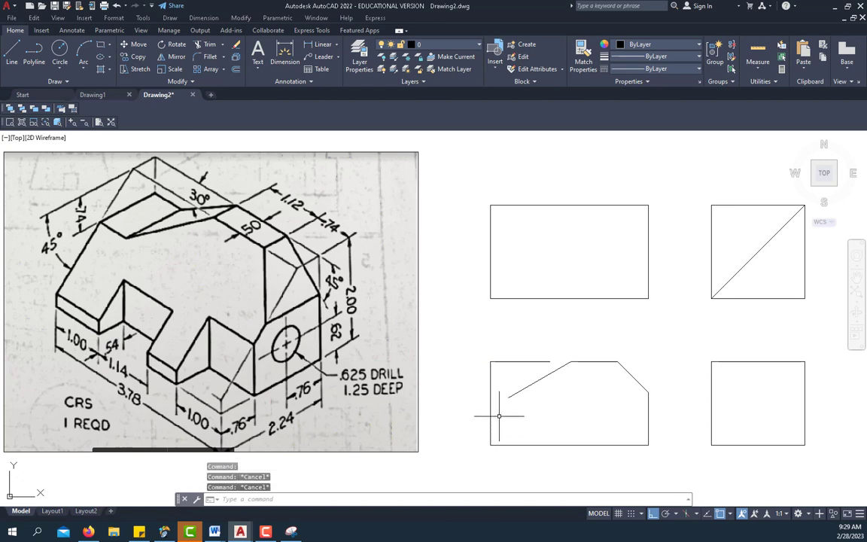
left_click(238, 69)
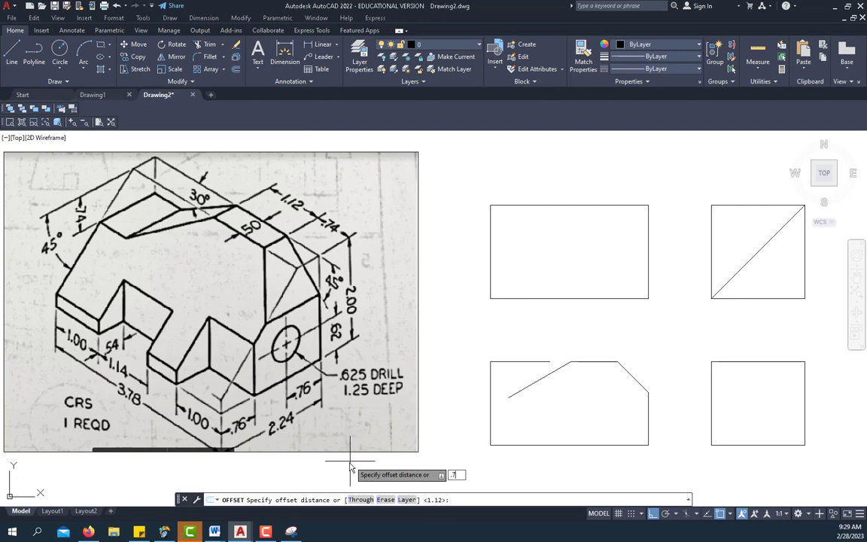
type(".74")
key("Return")
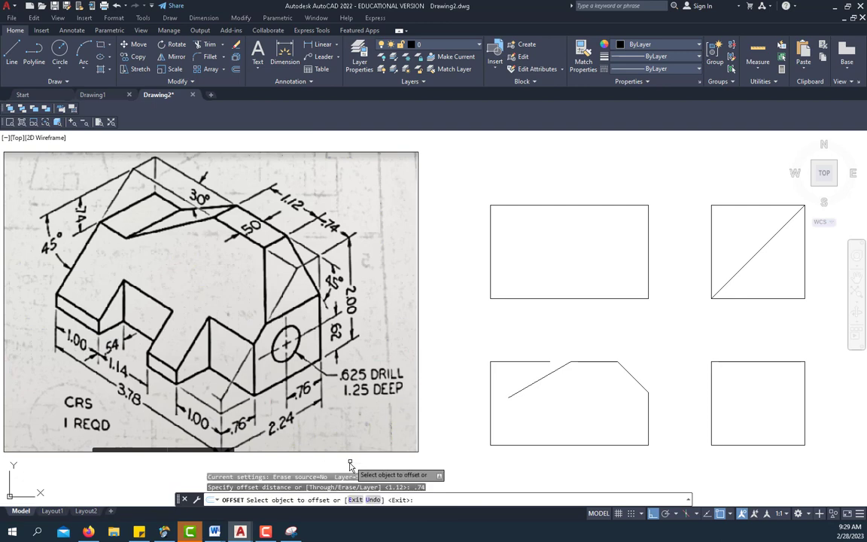
left_click(502, 361)
left_click(518, 381)
right_click(602, 392)
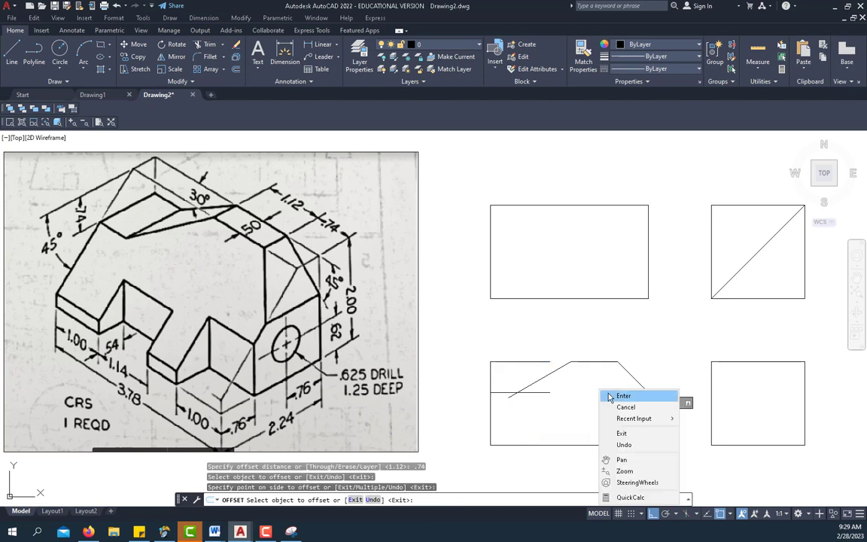
left_click(623, 396)
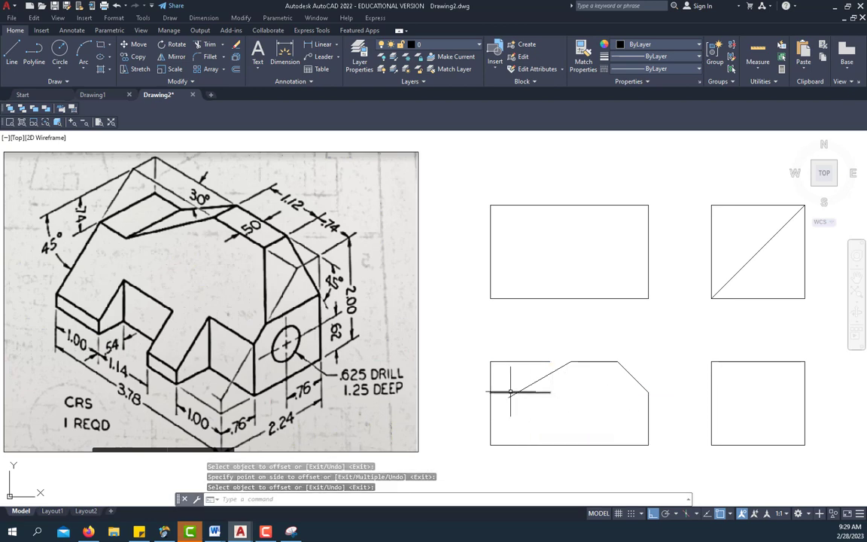
- Trim the offset line and 30° slope to their intersection, and remove the short original top line and the left edge above the offset line
scroll(510, 391, "up", 4)
scroll(511, 391, "up", 2)
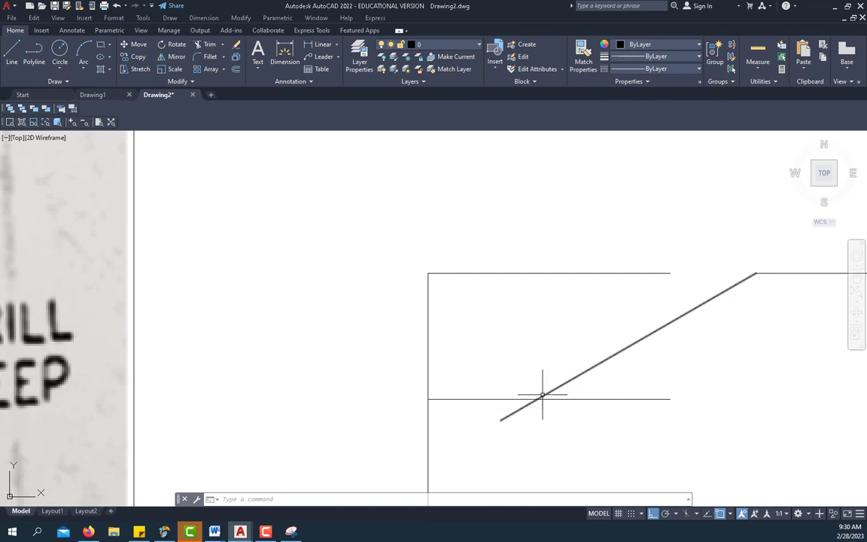
scroll(501, 354, "down", 4)
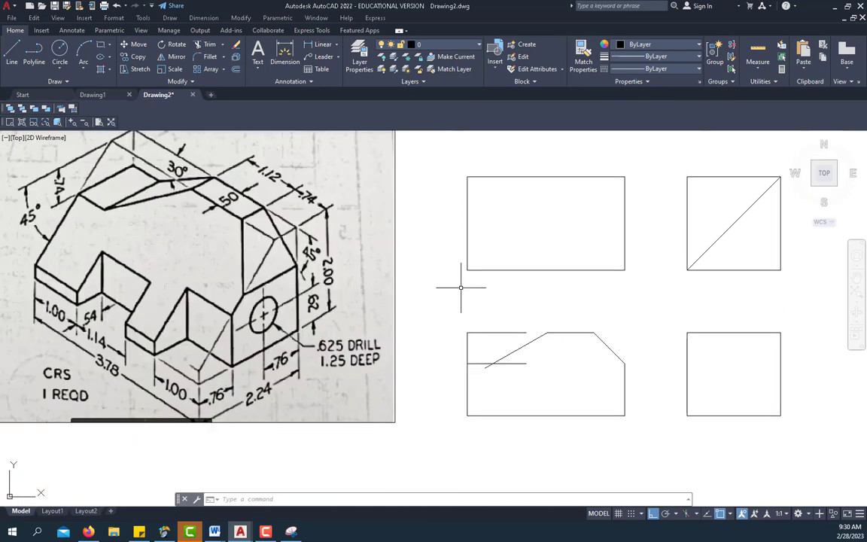
left_click(201, 45)
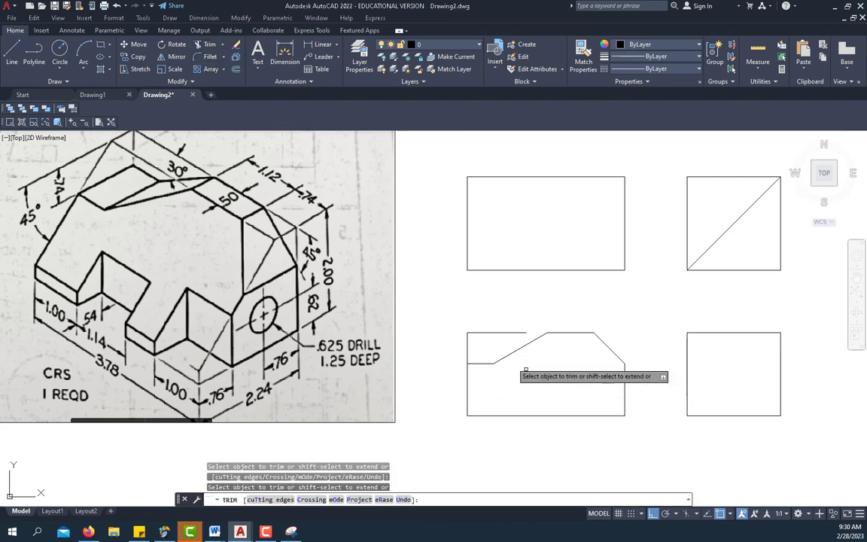
left_click(479, 332)
left_click(467, 346)
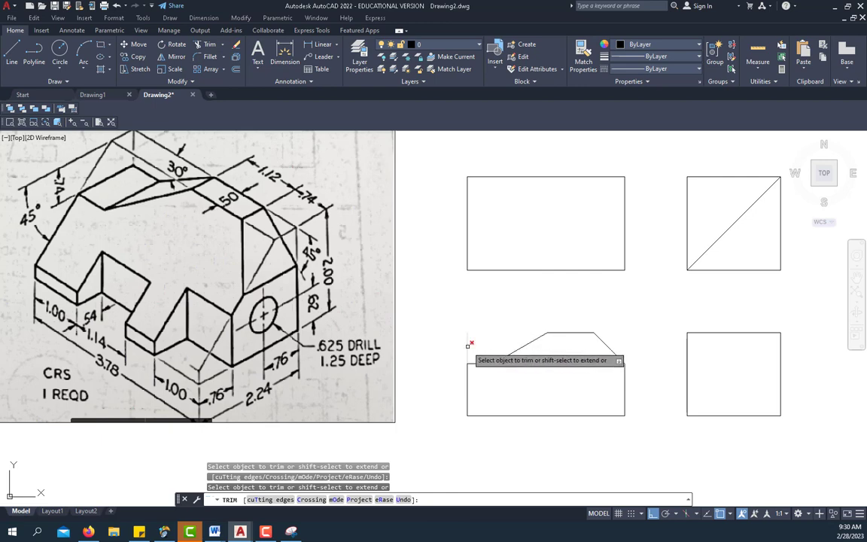
right_click(470, 308)
left_click(489, 308)
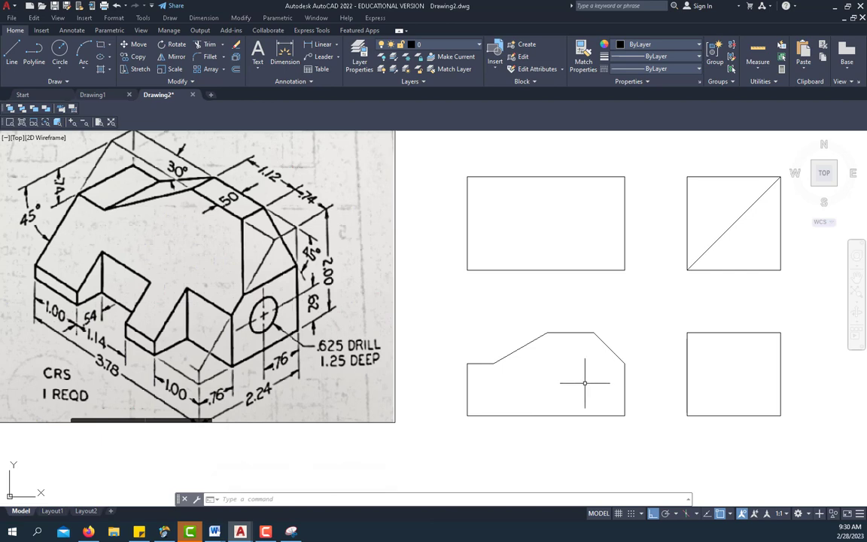
- Offset the front view's left and right vertical edges 1 inward
middle_click_drag(585, 383, 617, 395)
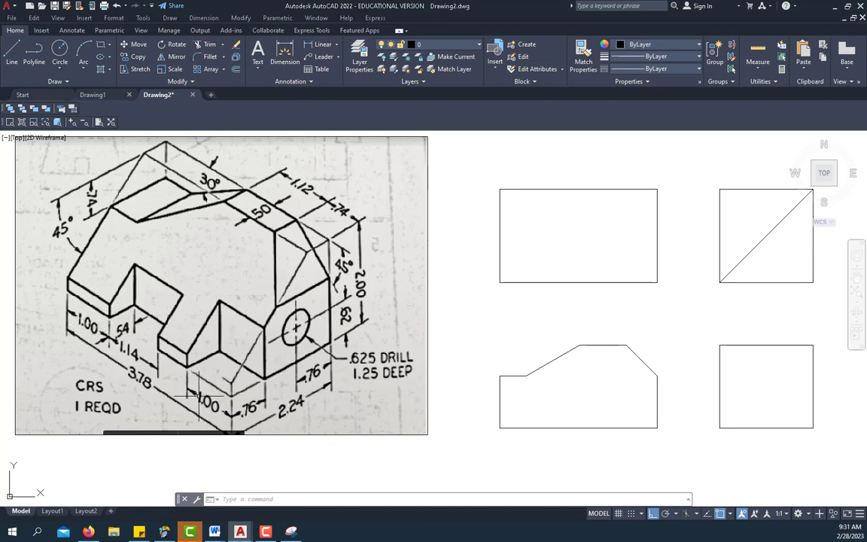
left_click(238, 70)
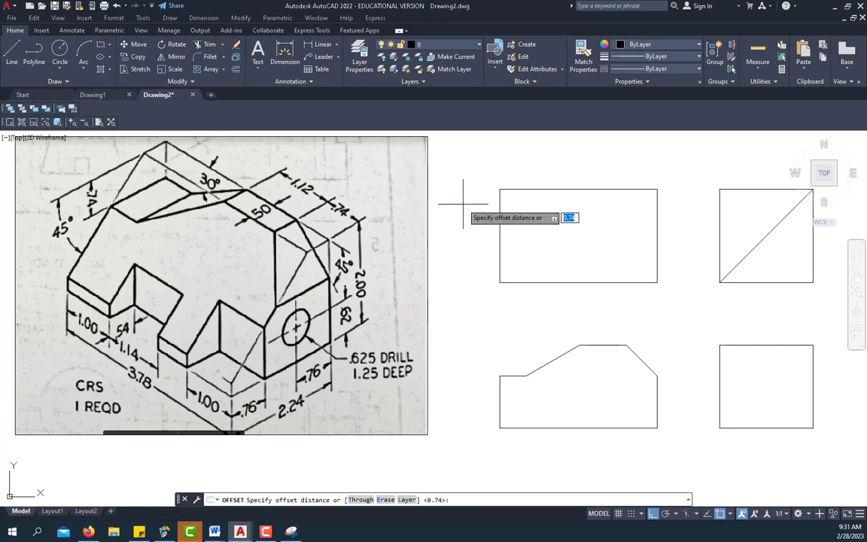
type("1")
key("Return")
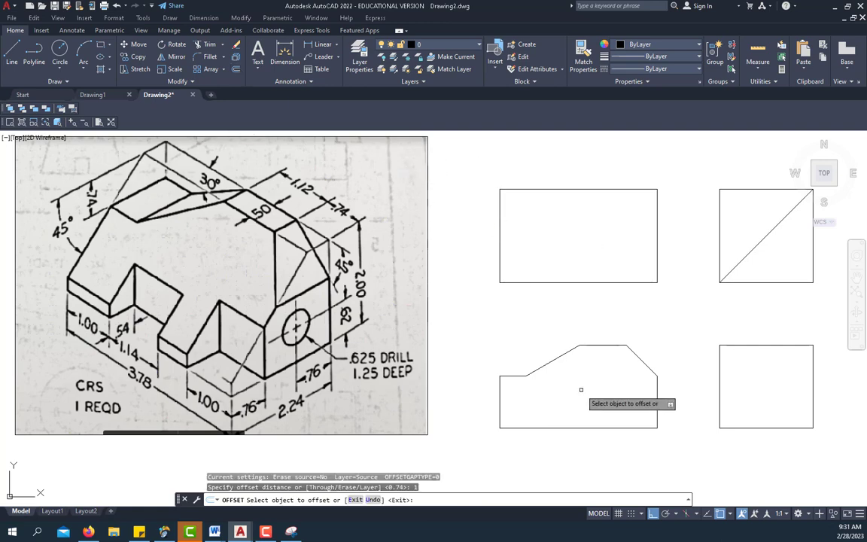
left_click(499, 407)
left_click(572, 401)
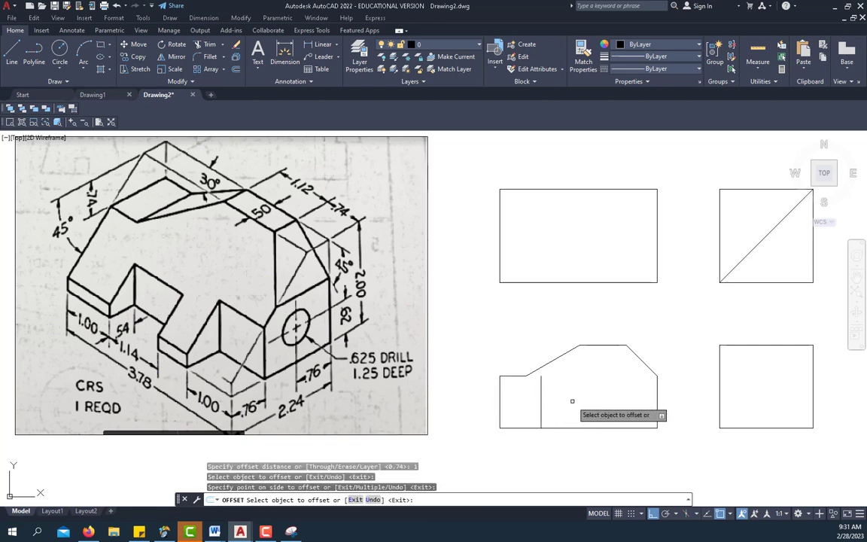
left_click(656, 396)
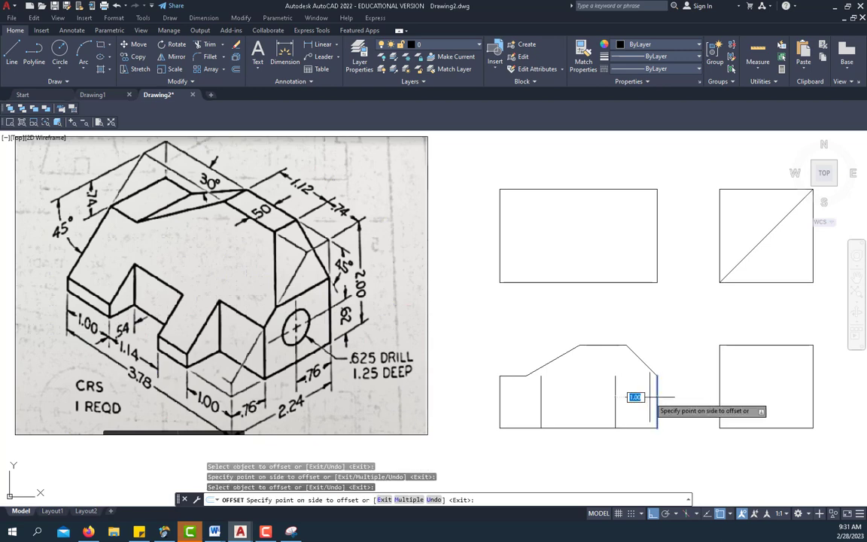
left_click(569, 400)
right_click(573, 402)
left_click(583, 404)
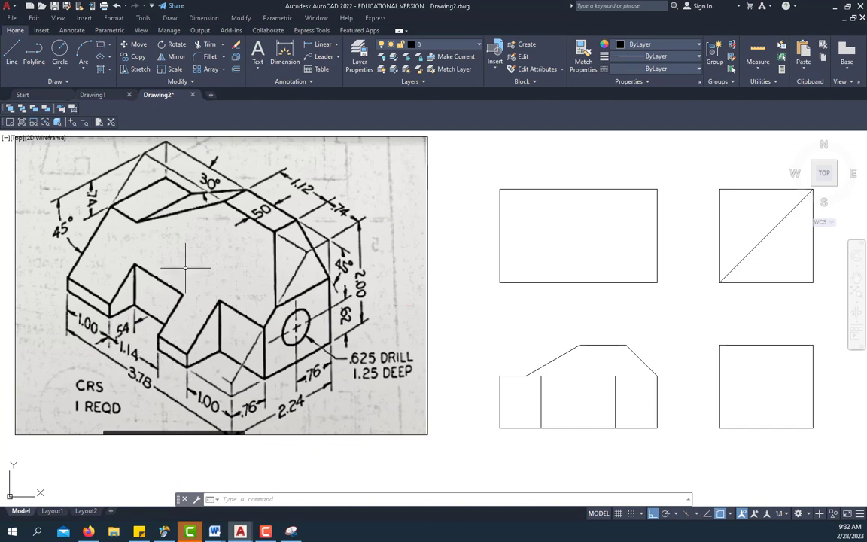
- Offset the front view's left inner vertical line 1.14 to the right
left_click(236, 68)
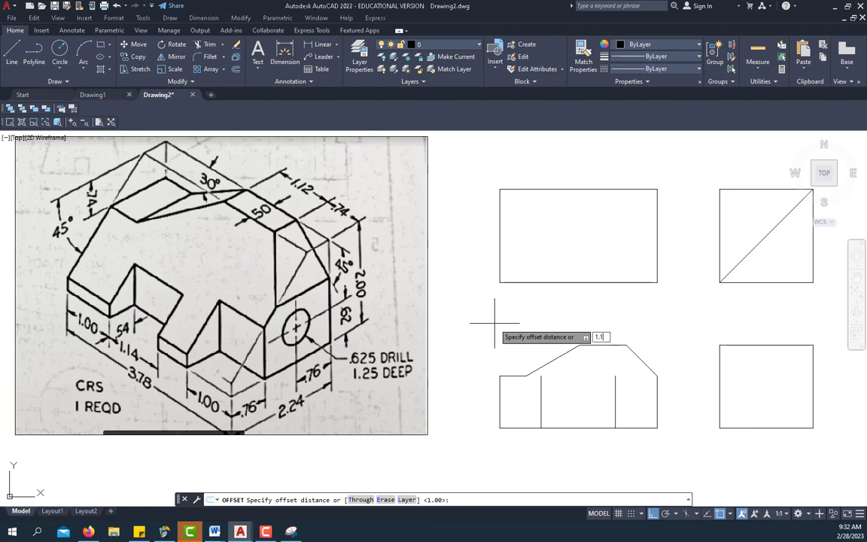
type("1.14")
key("Return")
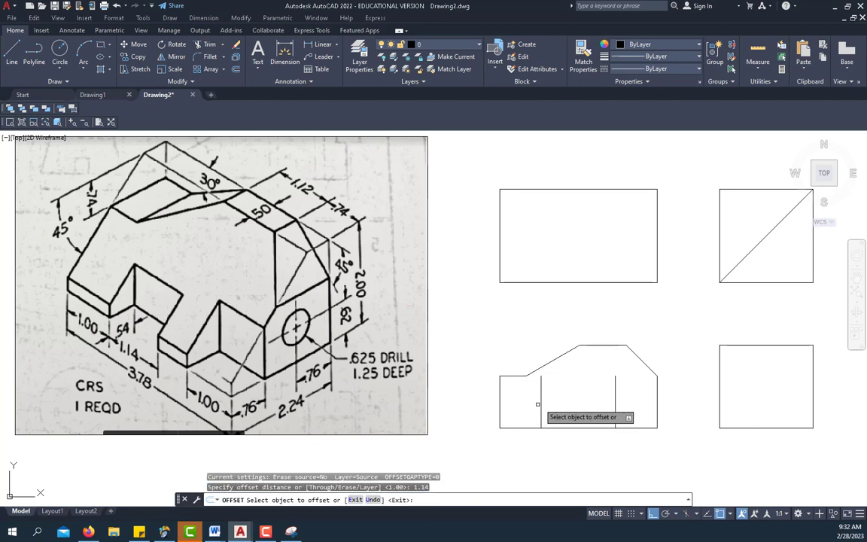
left_click(541, 402)
left_click(599, 401)
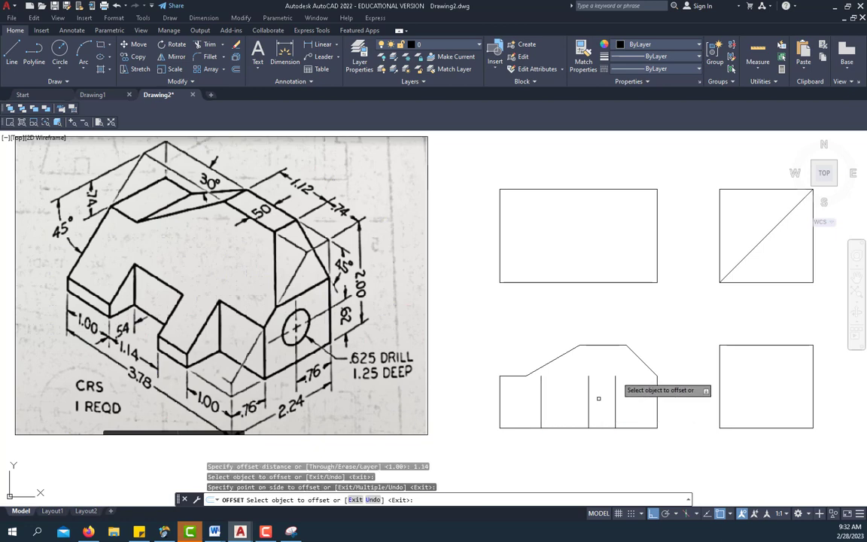
right_click(669, 310)
left_click(695, 326)
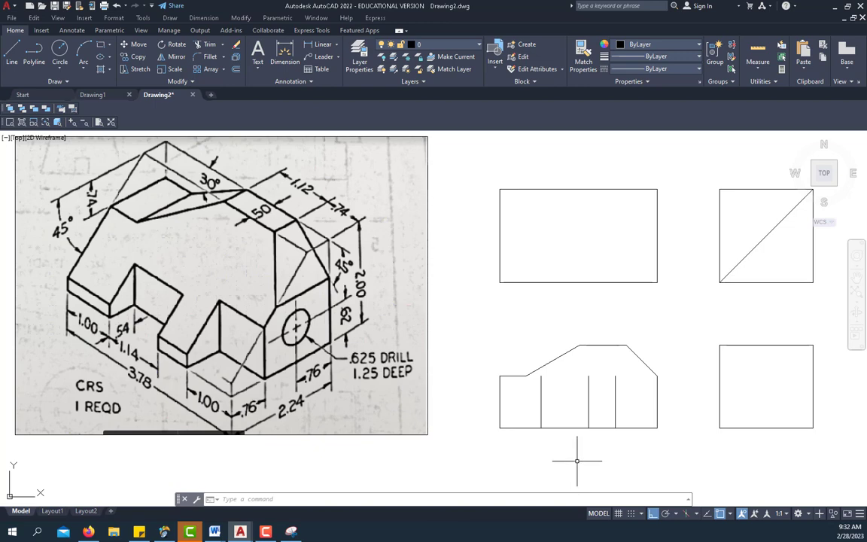
- Offset the side view's right vertical edge 0.5 inward
middle_click_drag(670, 409, 631, 413)
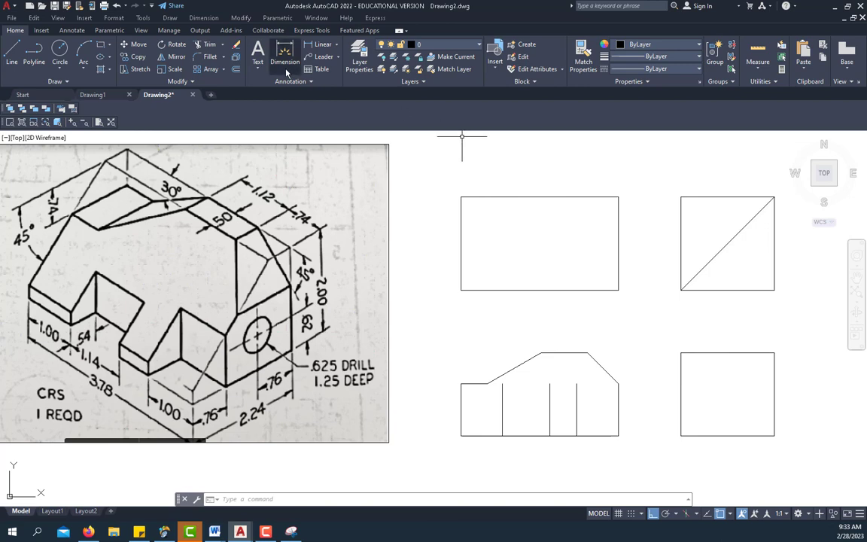
left_click(236, 69)
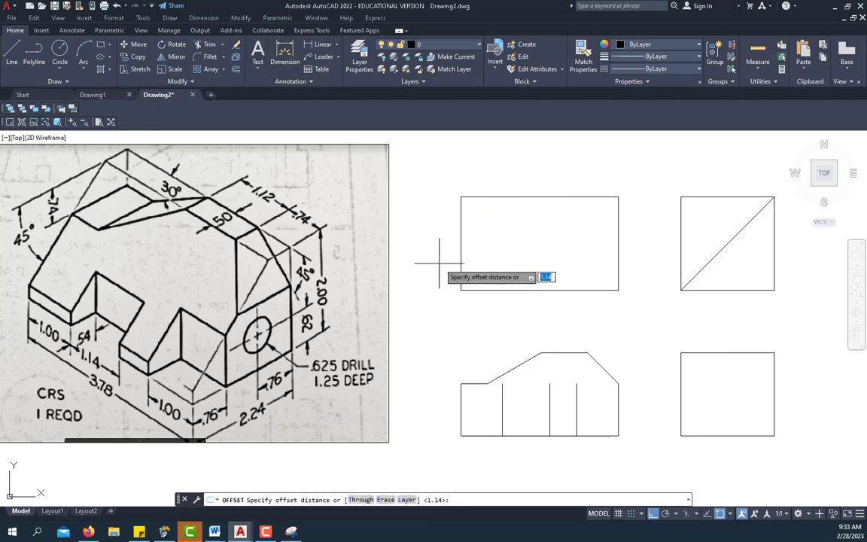
type(".")
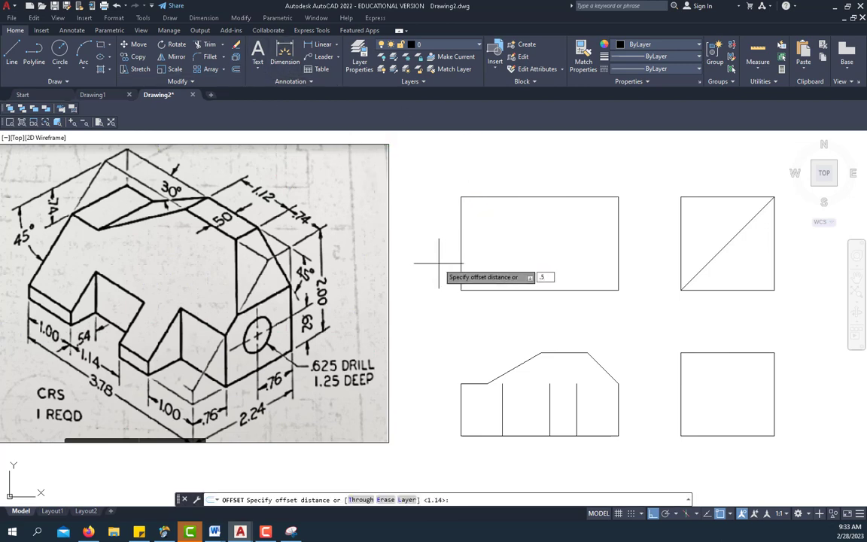
type("5")
key("Return")
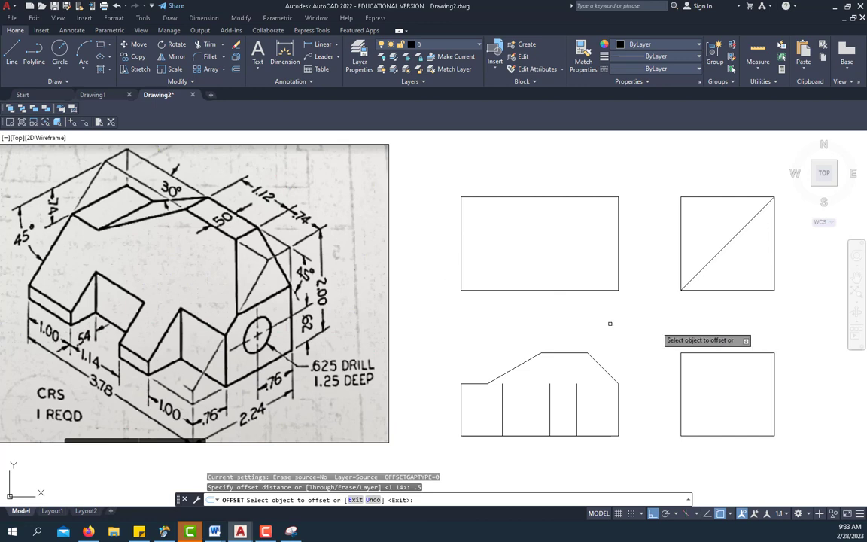
left_click(773, 371)
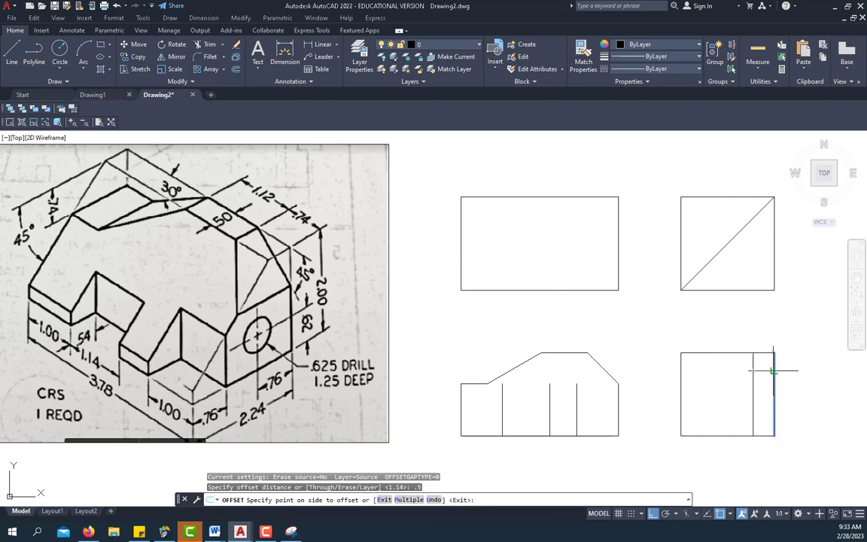
left_click(703, 369)
right_click(720, 321)
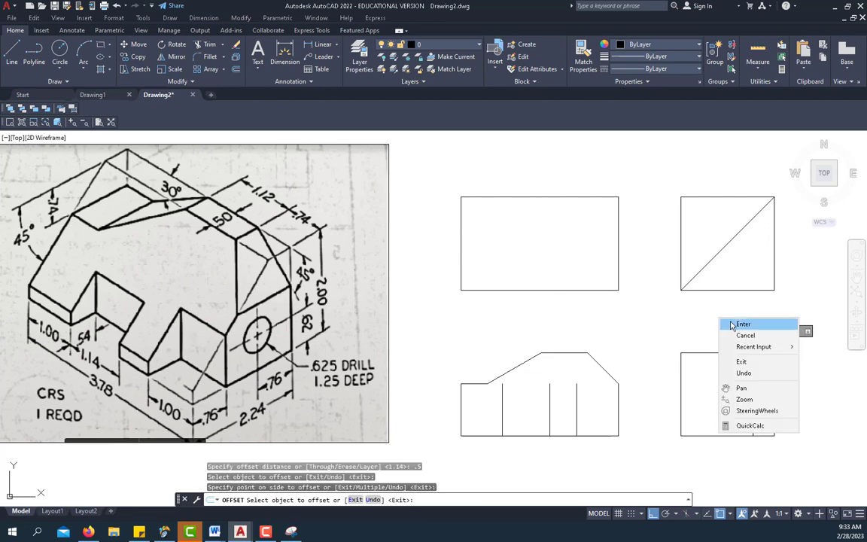
left_click(737, 326)
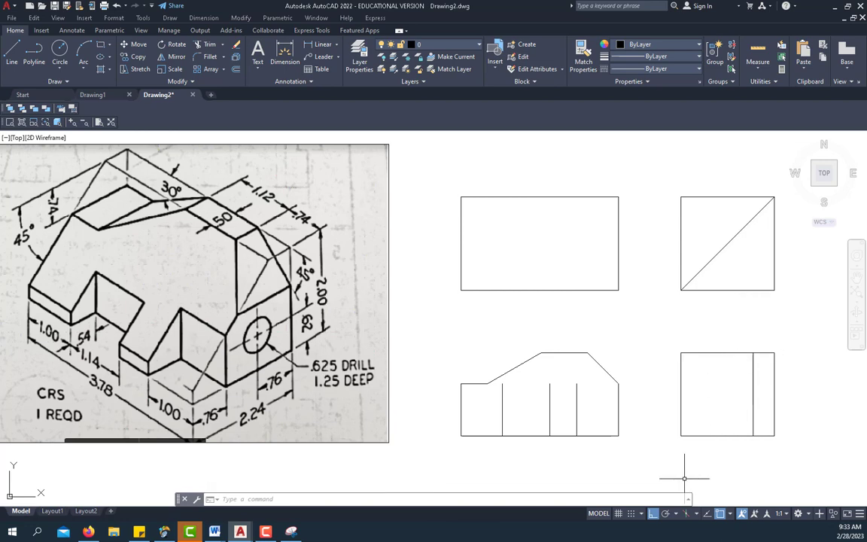
- Set polar tracking to 45° increments and draw a line about 3.76 long at 225° from the upper end of the side view's inner vertical line
left_click(675, 513)
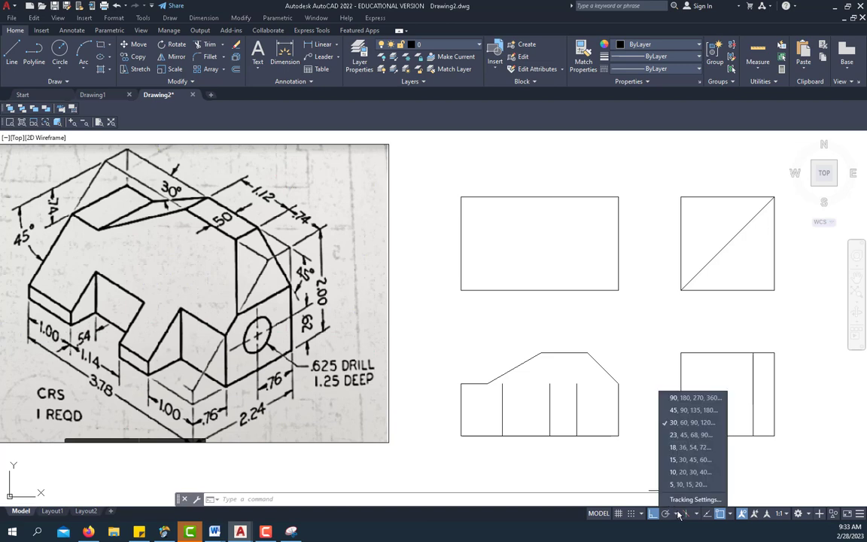
left_click(690, 411)
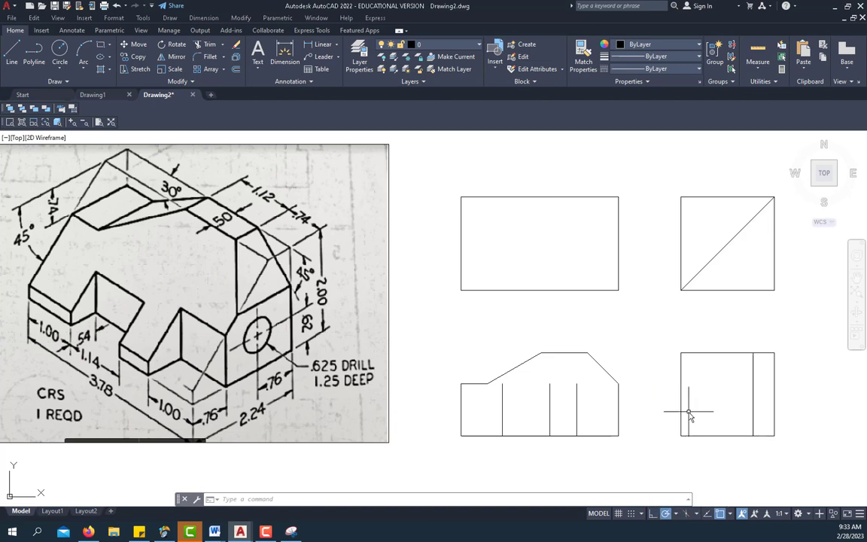
left_click(17, 54)
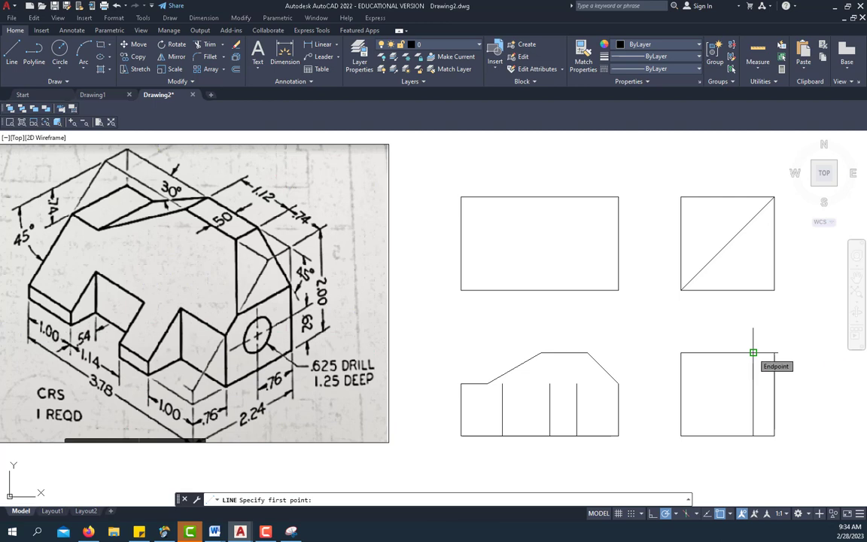
left_click(753, 352)
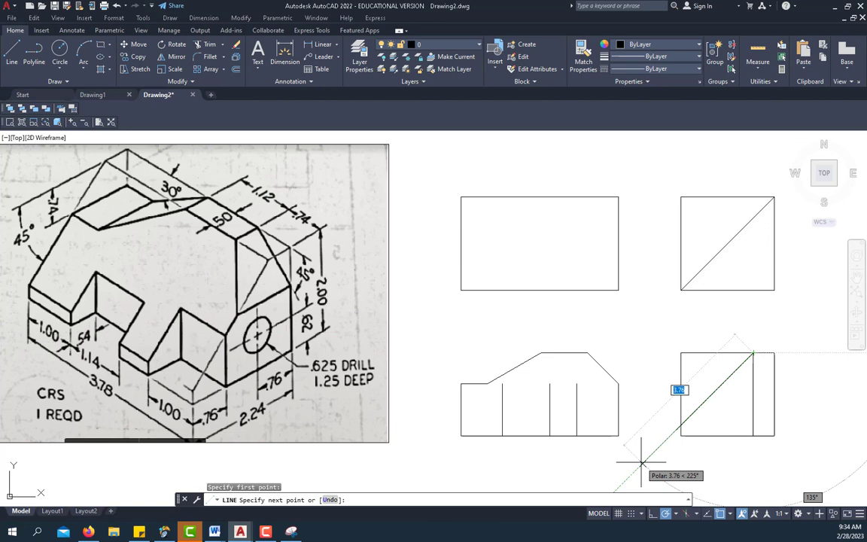
left_click(641, 462)
key("Return")
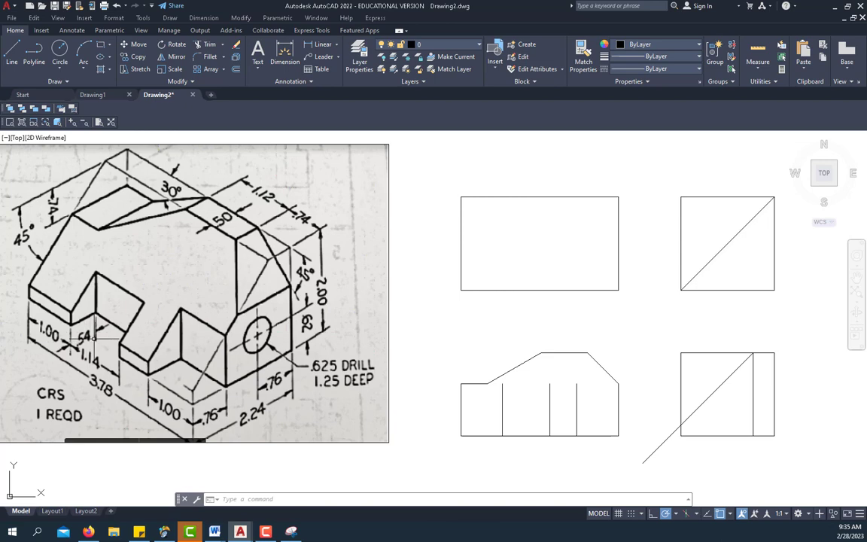
- Offset the side view's left vertical edge .54 inward
left_click(236, 68)
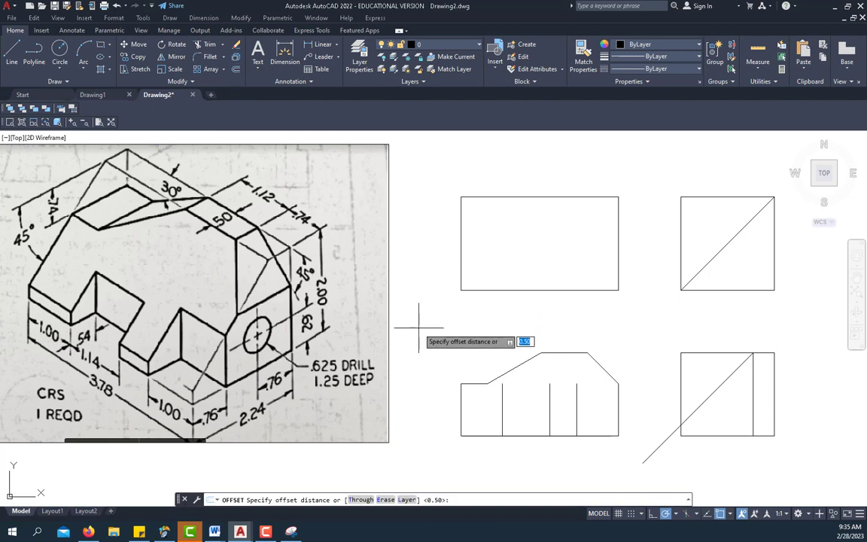
key("Return")
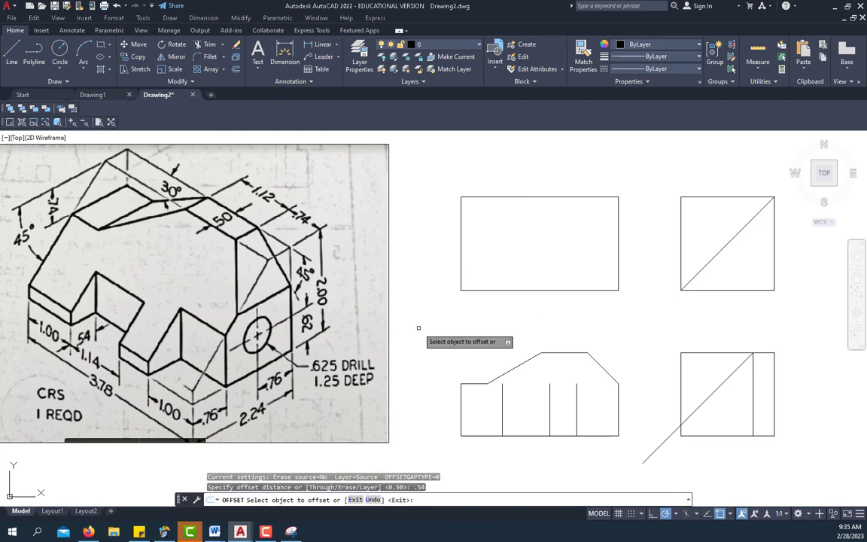
left_click(680, 377)
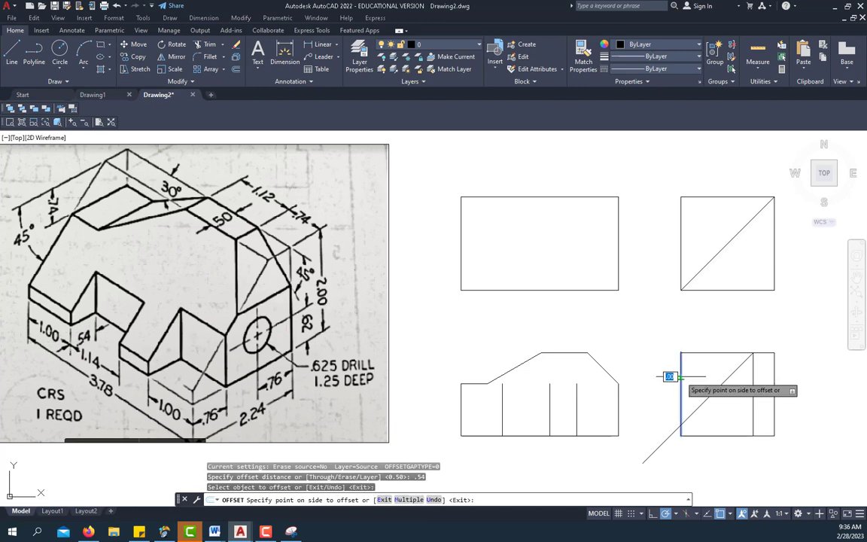
left_click(739, 393)
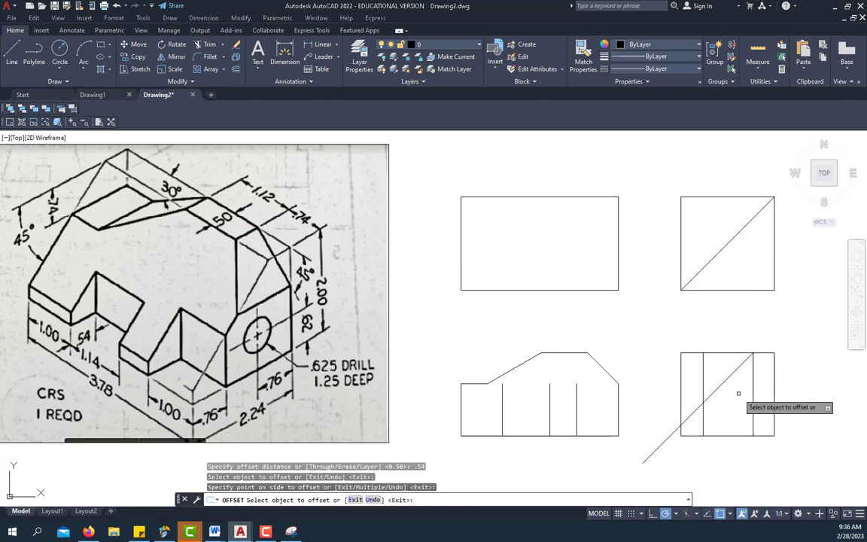
right_click(768, 329)
left_click(781, 332)
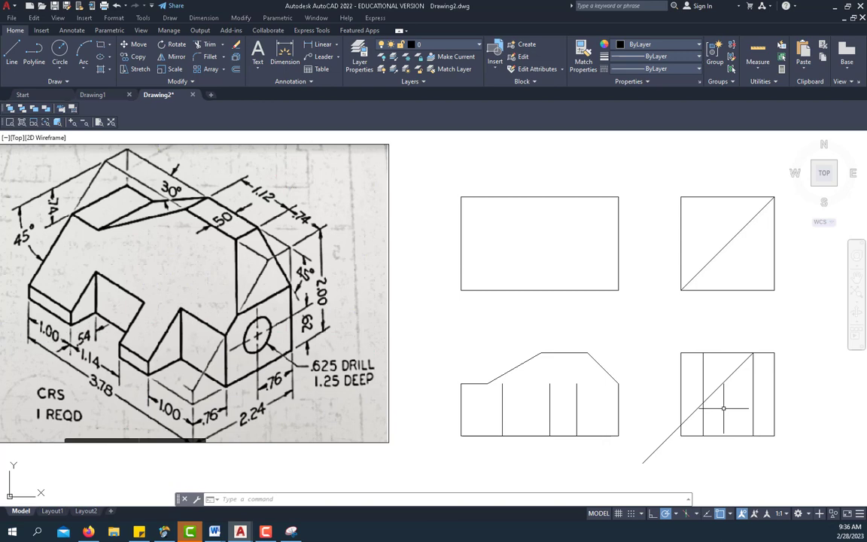
- Trim the side view's .54 offset line above the 45° slope and the slope's overhang beyond the left edge
left_click(208, 47)
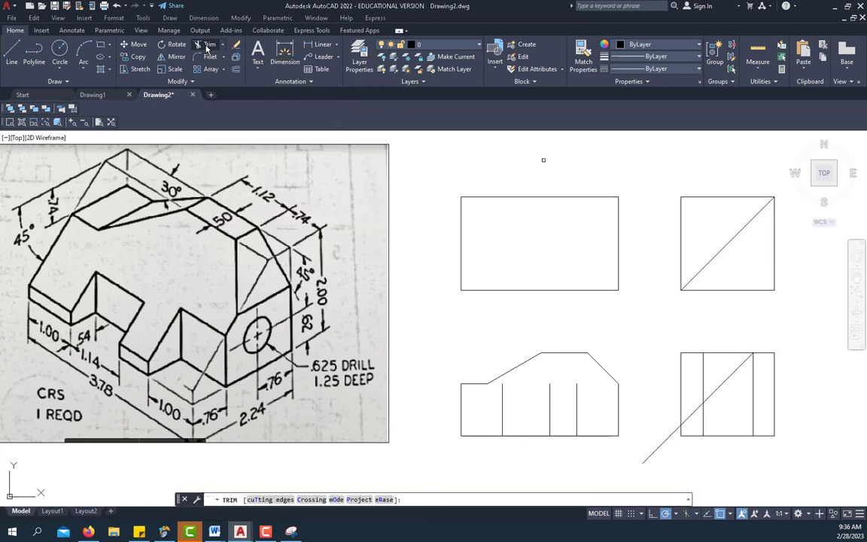
left_click(704, 371)
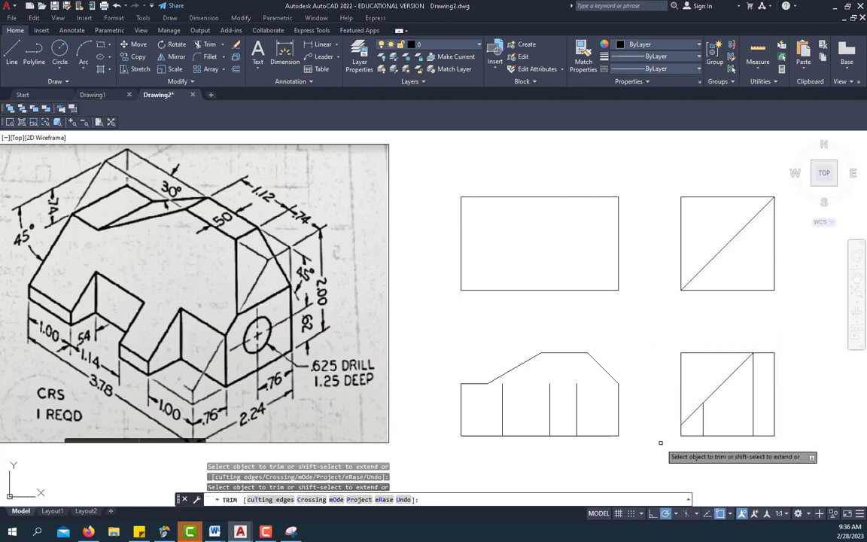
right_click(640, 319)
left_click(646, 320)
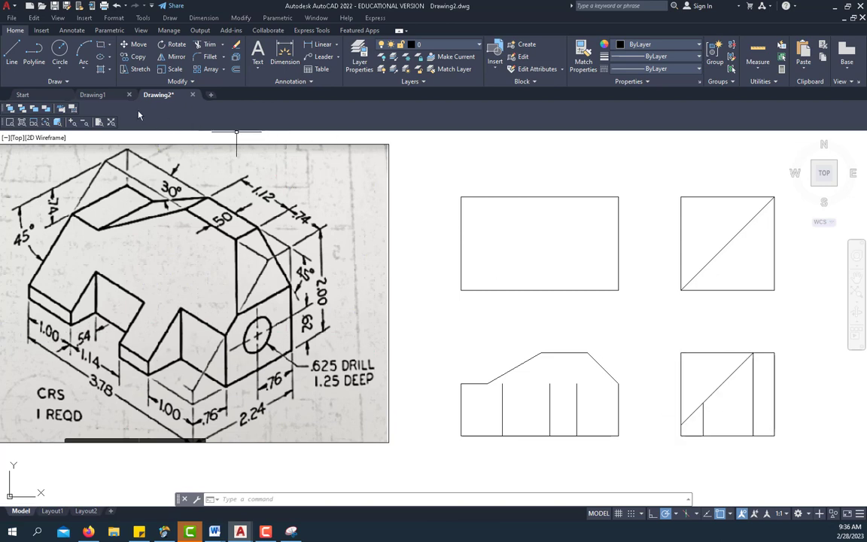
- Draw a horizontal projection line from the upper end of the side view's .54 offset line leftward across the front view's notch lines
left_click(13, 56)
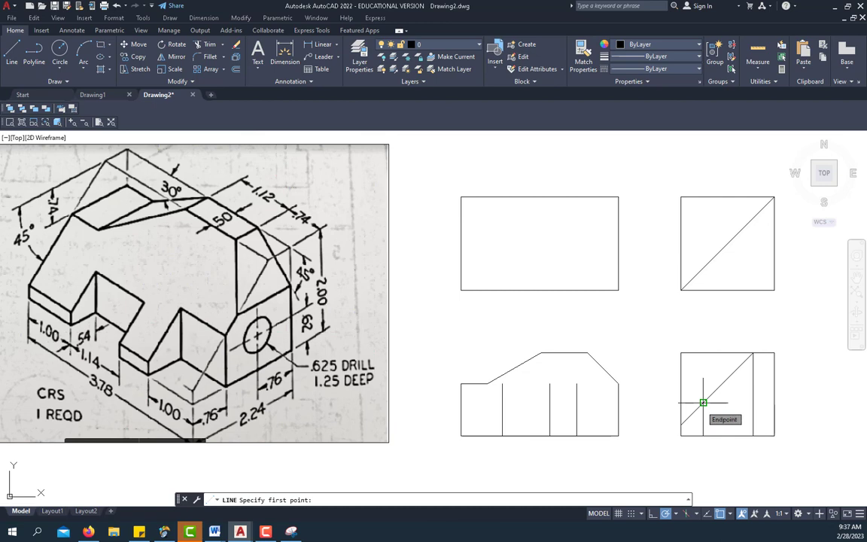
left_click(703, 403)
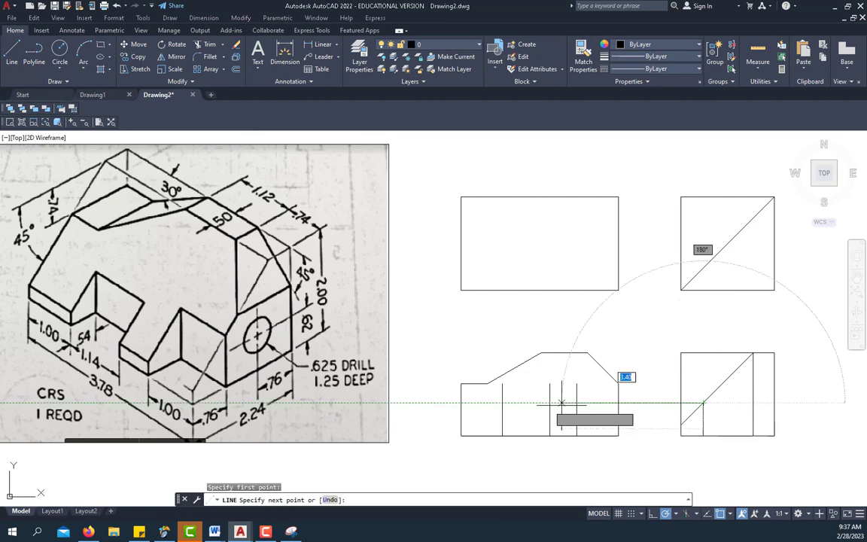
left_click(472, 402)
right_click(556, 319)
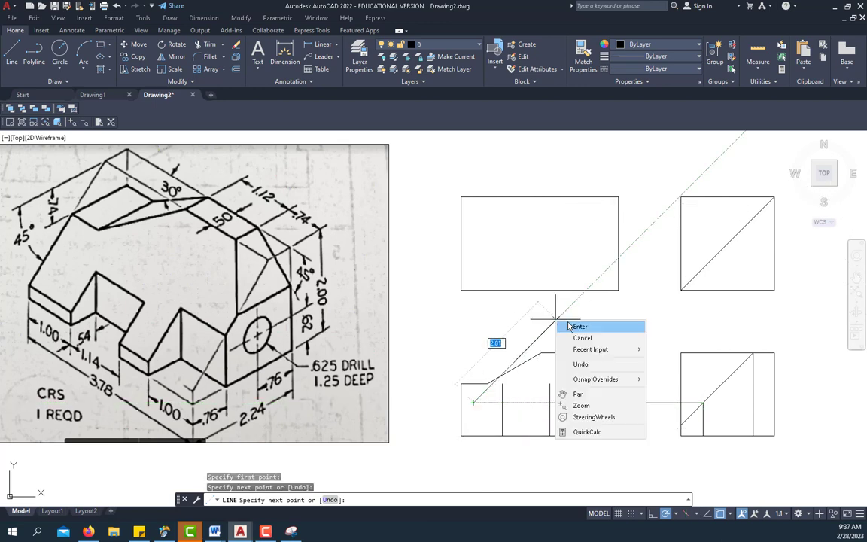
left_click(578, 327)
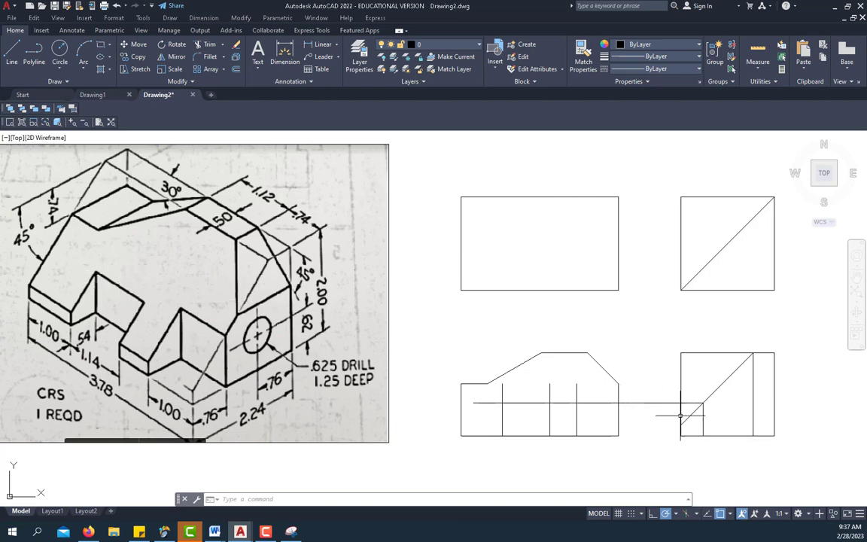
- Trim the projection line and notch verticals in the front view to form the closed rectangular middle notch
left_click(210, 45)
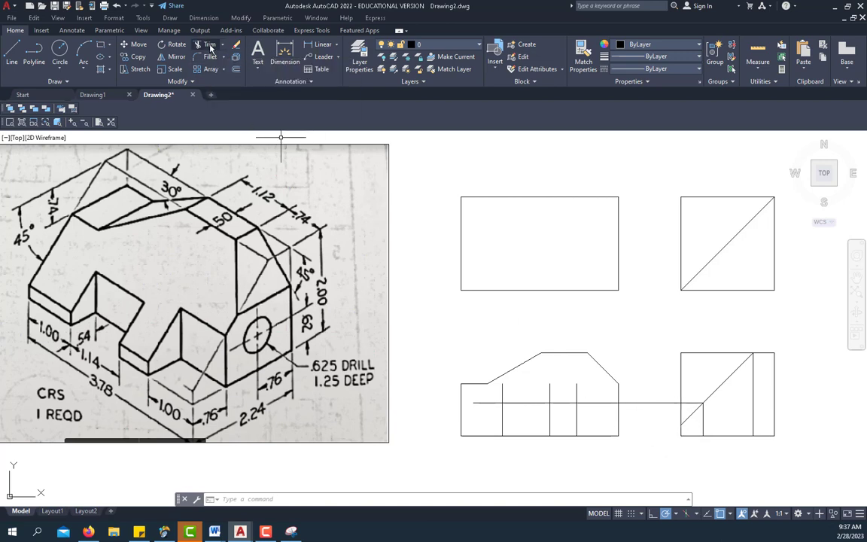
left_click(490, 403)
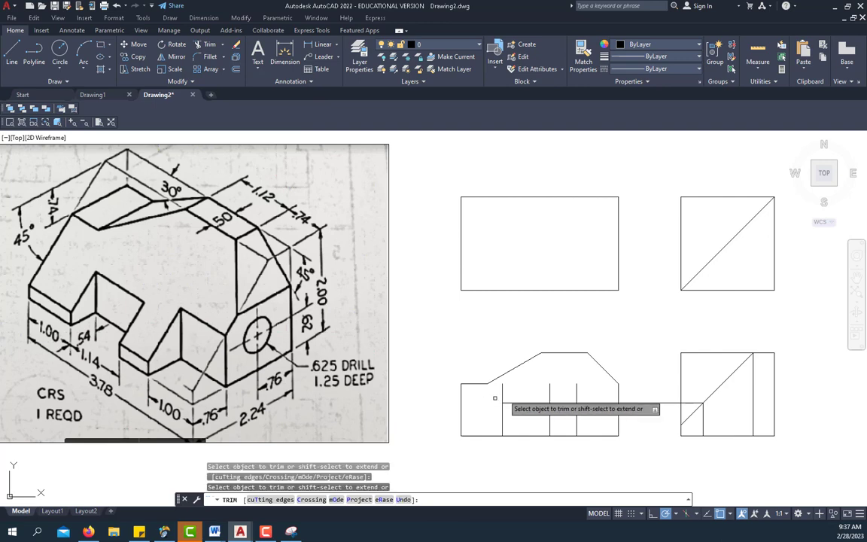
left_click(502, 390)
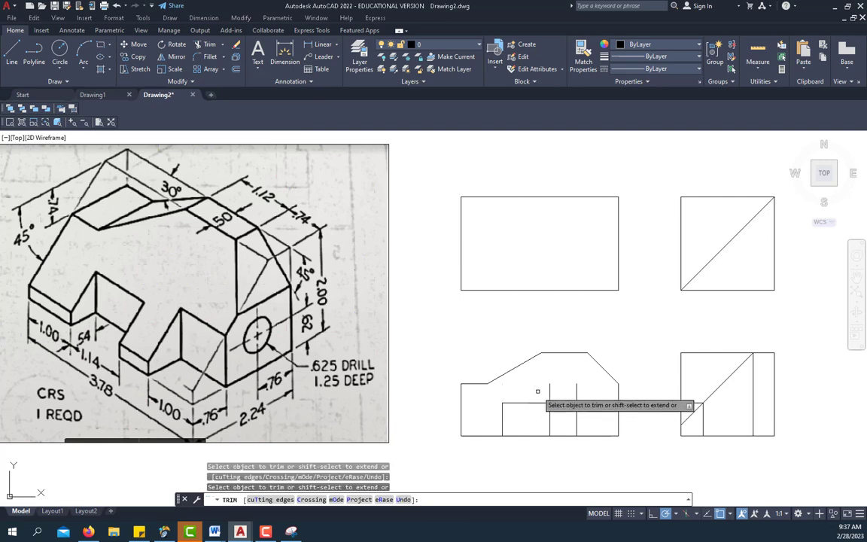
left_click(557, 403)
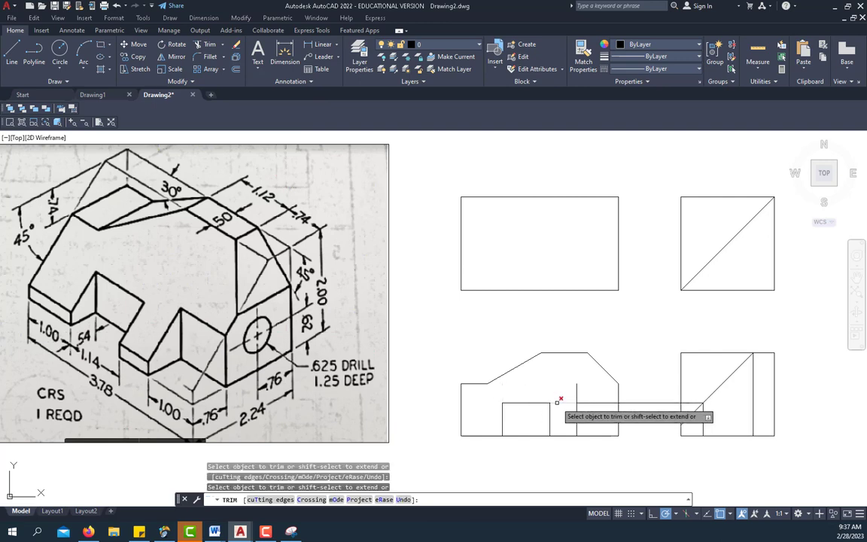
right_click(638, 333)
left_click(649, 336)
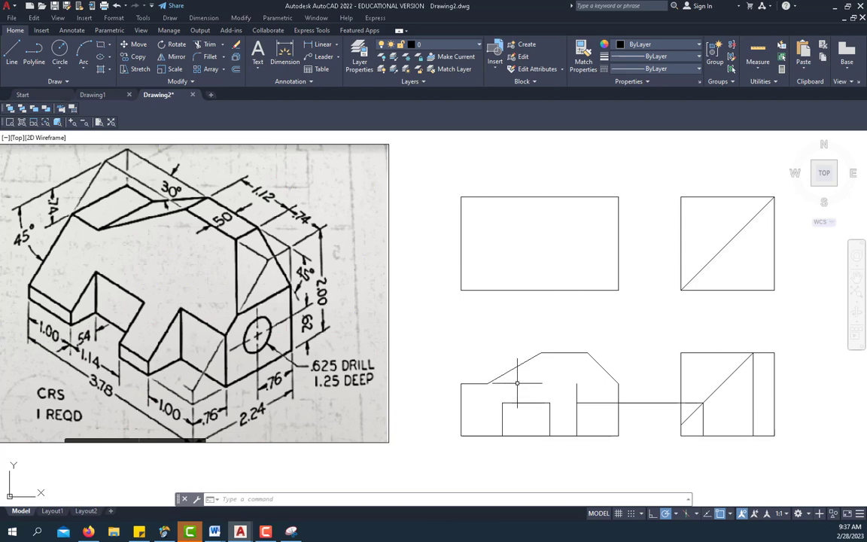
- Delete the leftover projection line between the front view's right notch line and the side view
left_click(564, 407)
left_click(548, 387)
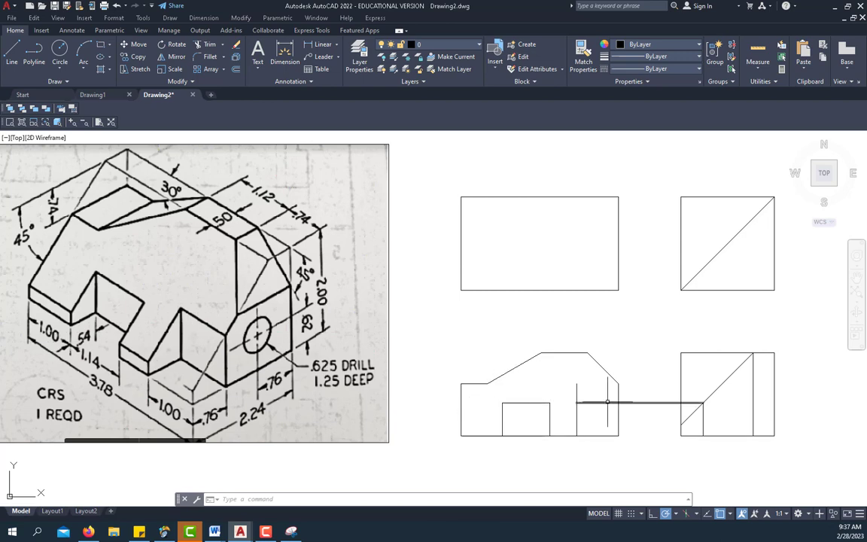
left_click(646, 403)
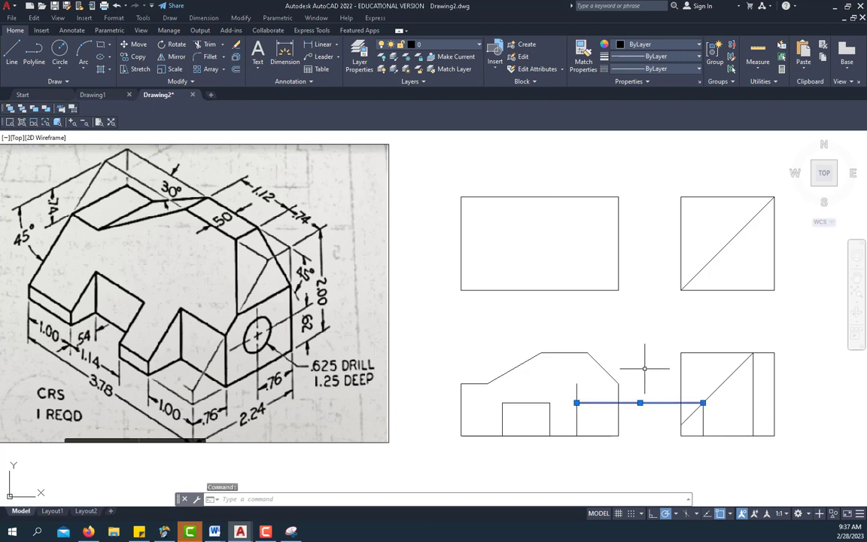
key("Delete")
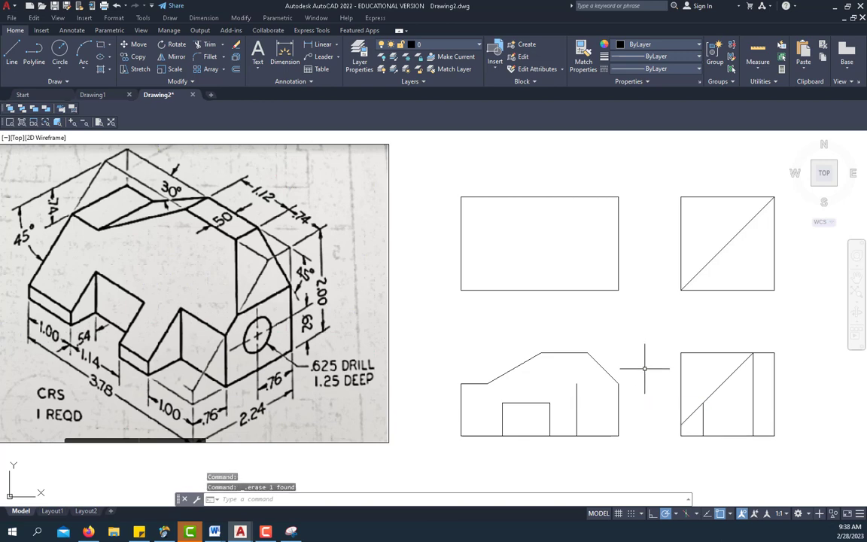
- Put the side view's short vertical notch line below the 45° slope on the Hidden layer
left_click(703, 416)
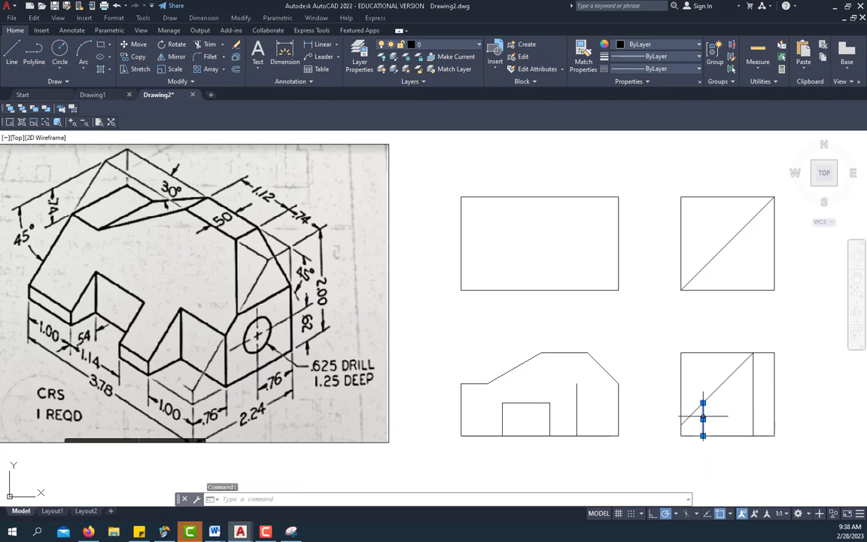
left_click(445, 45)
left_click(425, 118)
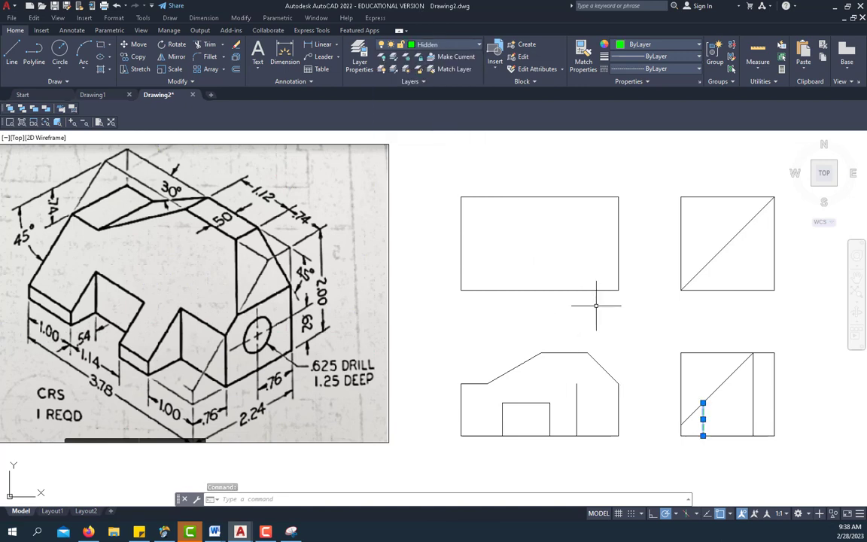
key("Escape")
key("Escape")
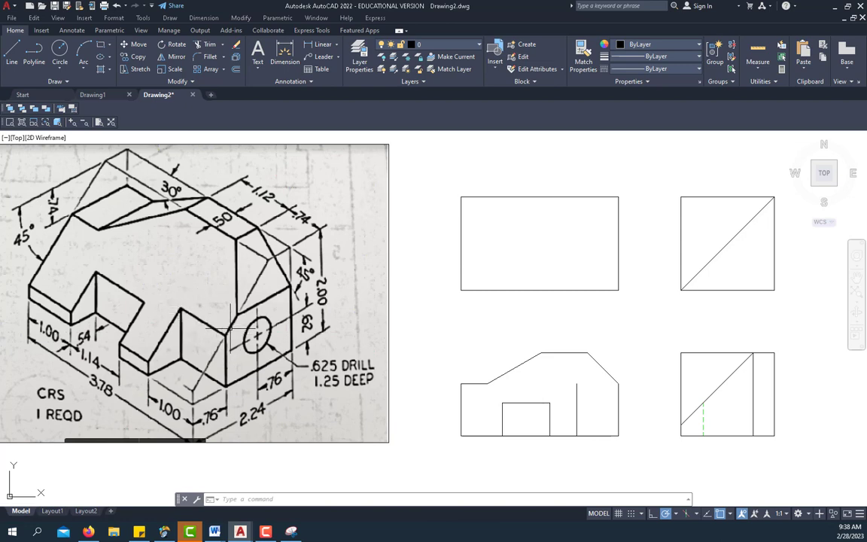
- Offset the side view's left vertical edge .76 inward
left_click(235, 71)
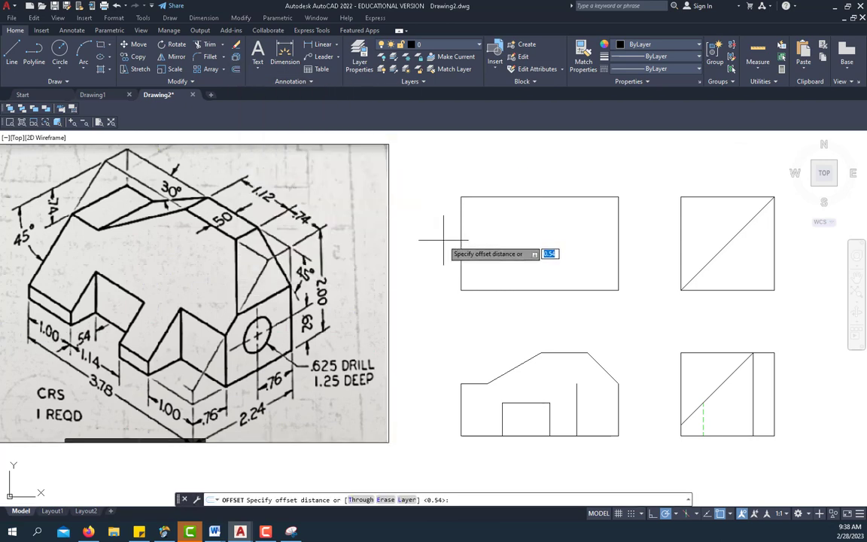
key("Return")
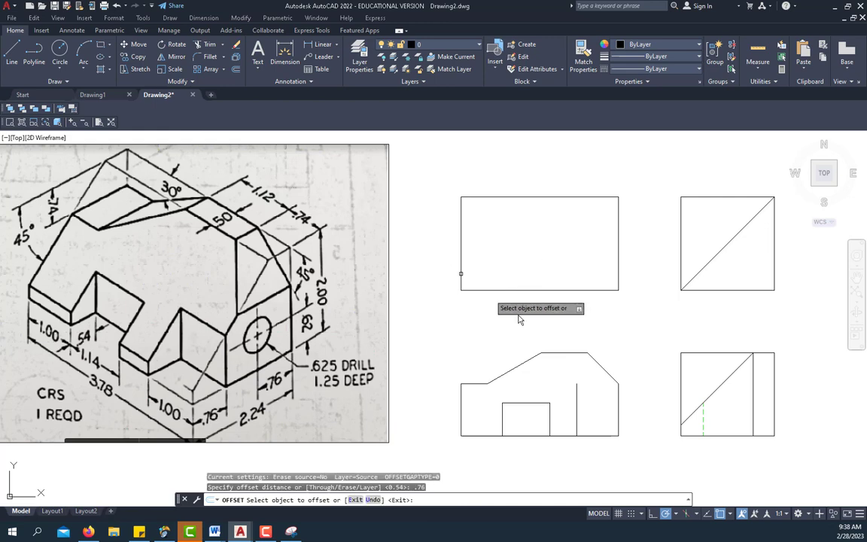
left_click(681, 380)
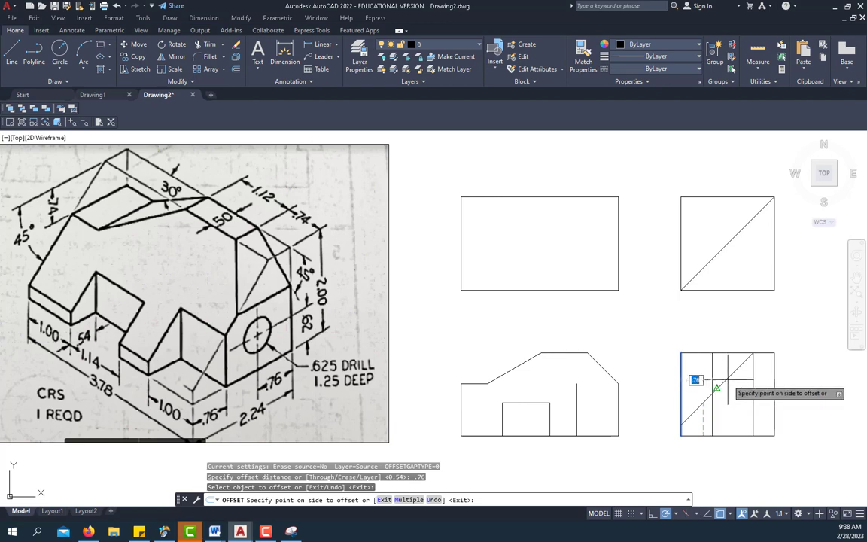
left_click(735, 394)
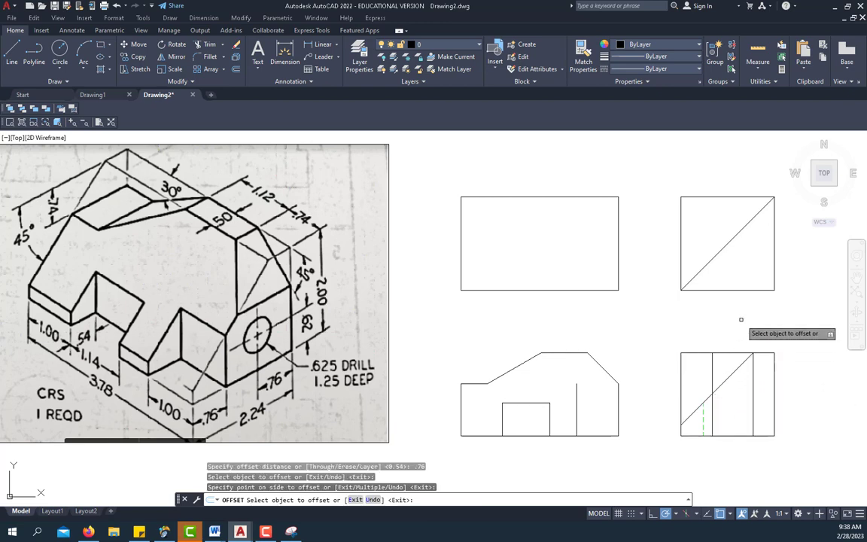
right_click(743, 326)
left_click(755, 329)
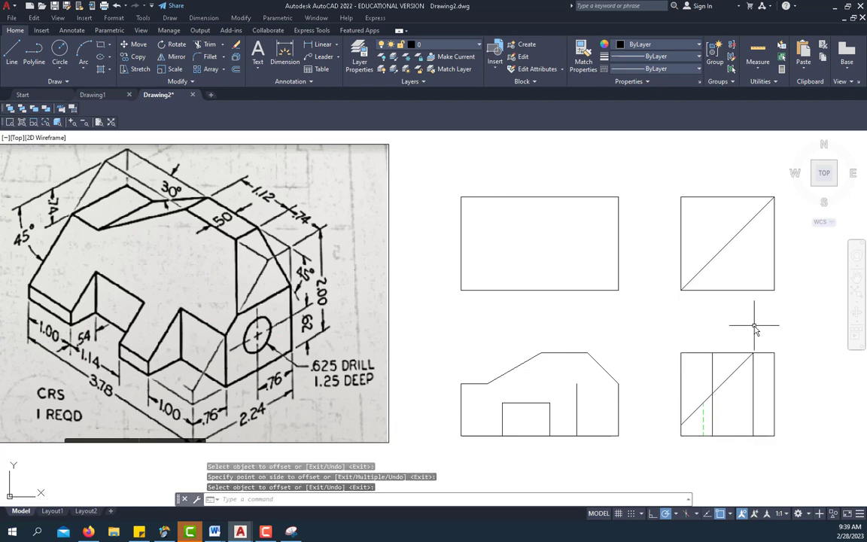
- Trim the portion of the side view's .76 offset line above the 45° slope
left_click(210, 47)
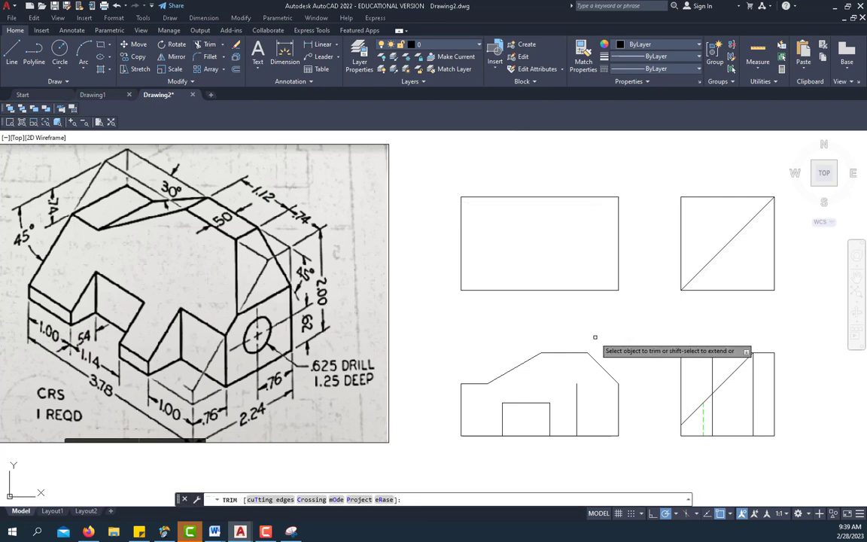
left_click(712, 365)
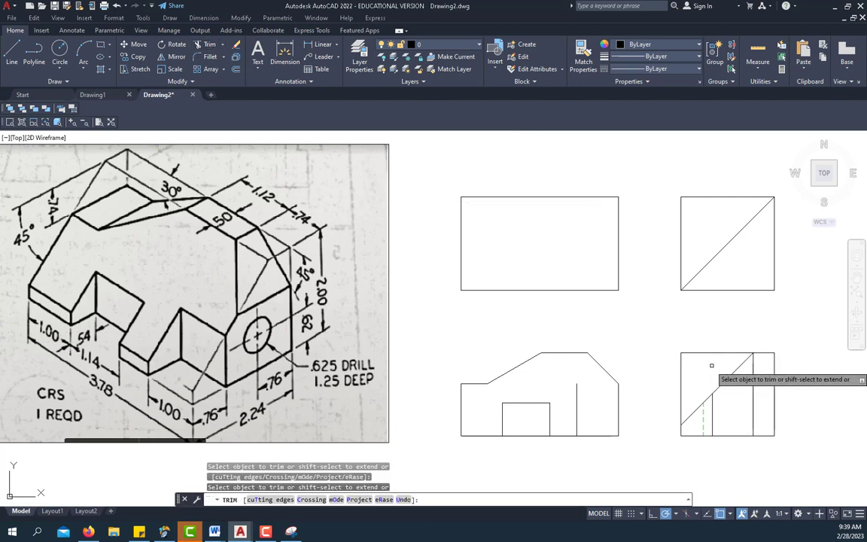
right_click(705, 329)
left_click(722, 334)
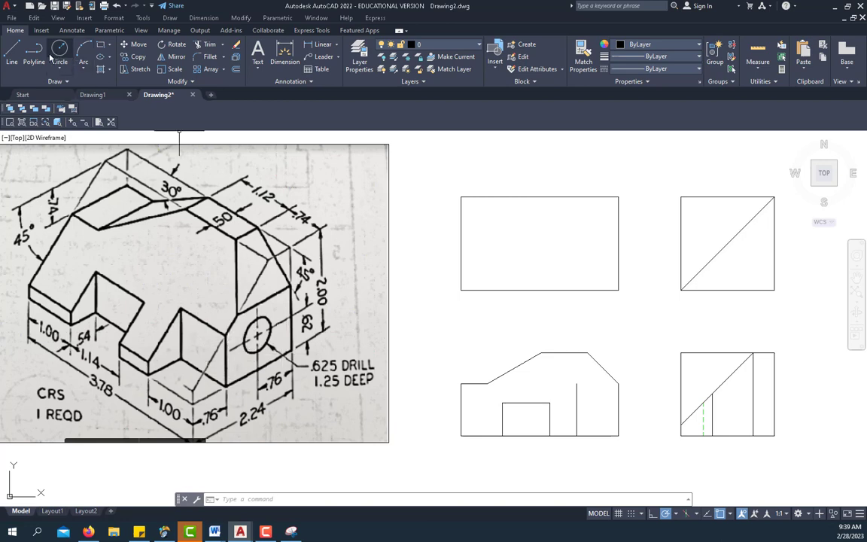
- Draw a horizontal projection line from the upper end of the side view's .76 offset line to just past the front view's right notch line
left_click(15, 53)
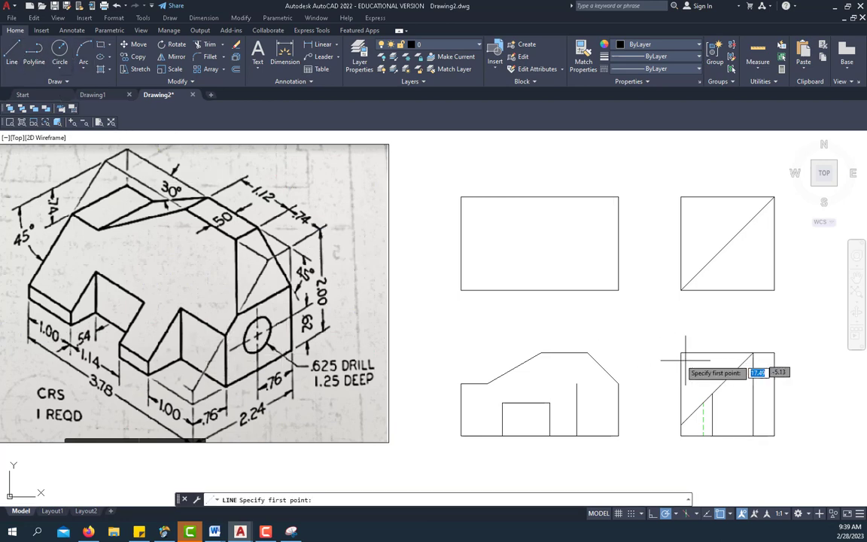
left_click(712, 392)
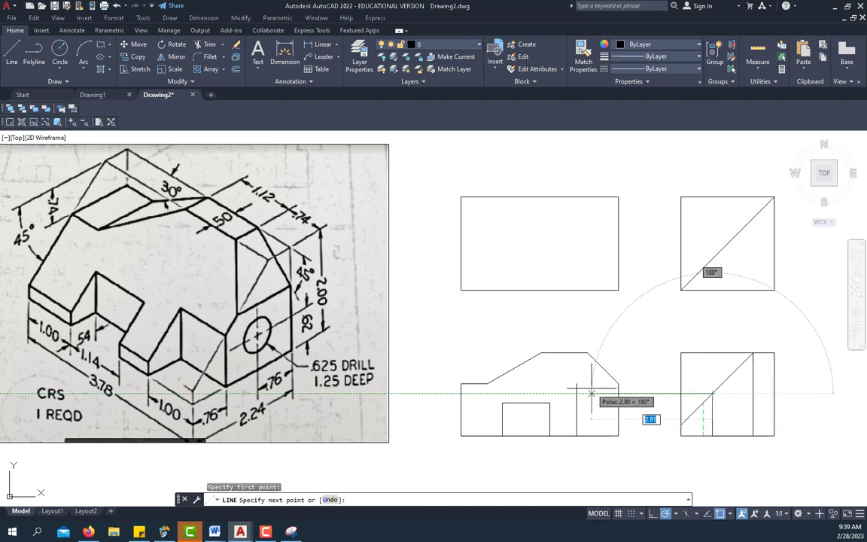
left_click(567, 393)
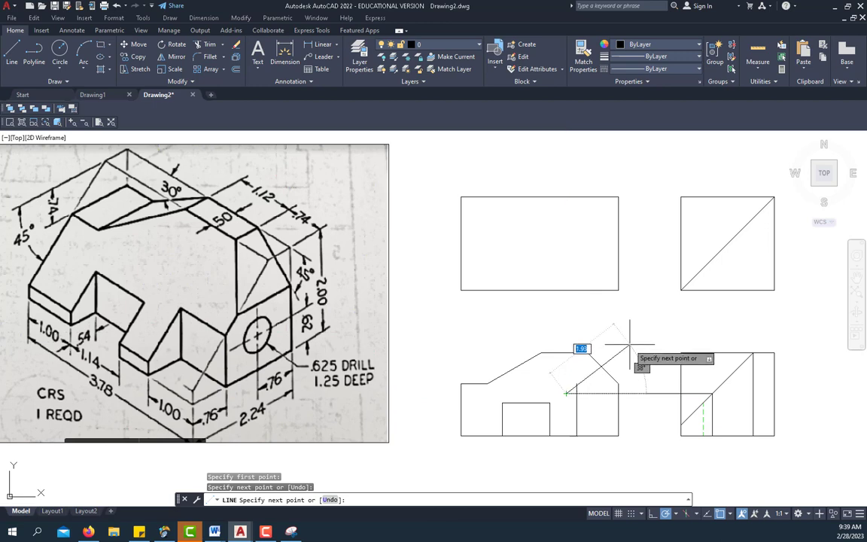
right_click(641, 354)
left_click(652, 353)
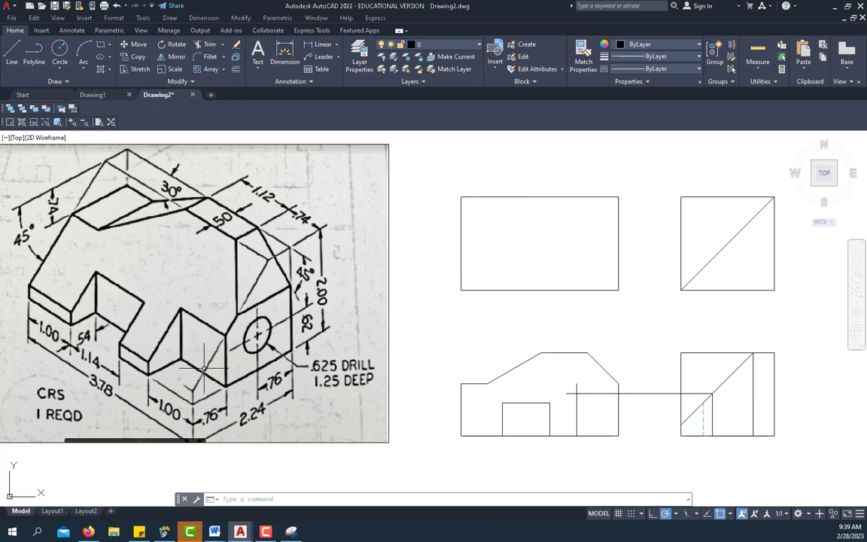
- Trim the projection line and the front view's right notch line to close the notch, and delete the leftover segment in the side view
left_click(201, 45)
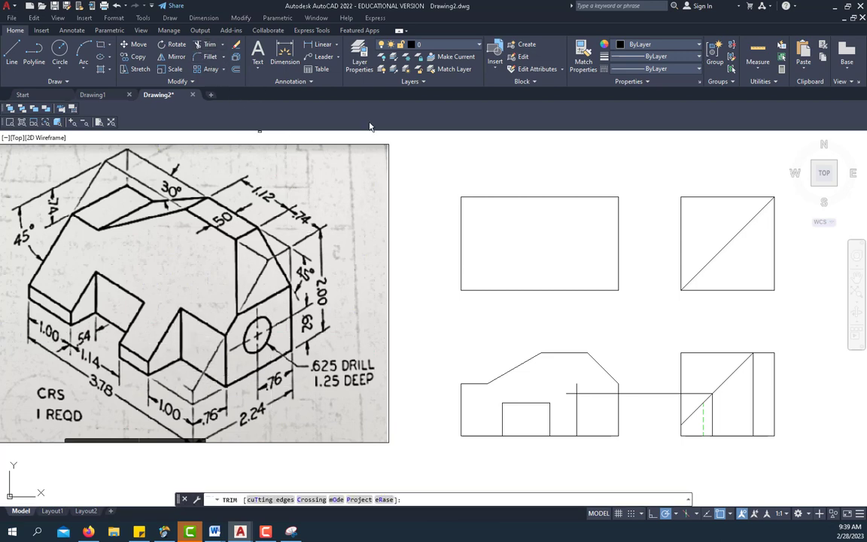
left_click(575, 386)
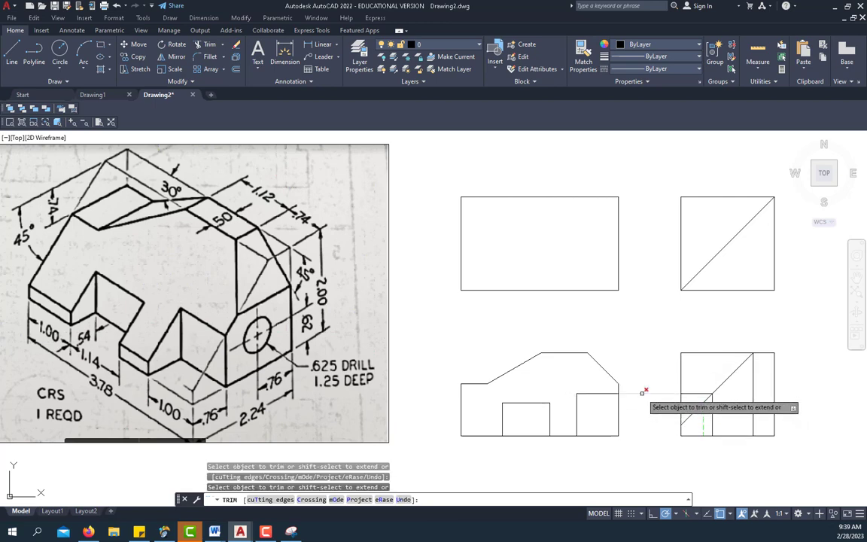
right_click(645, 336)
left_click(654, 345)
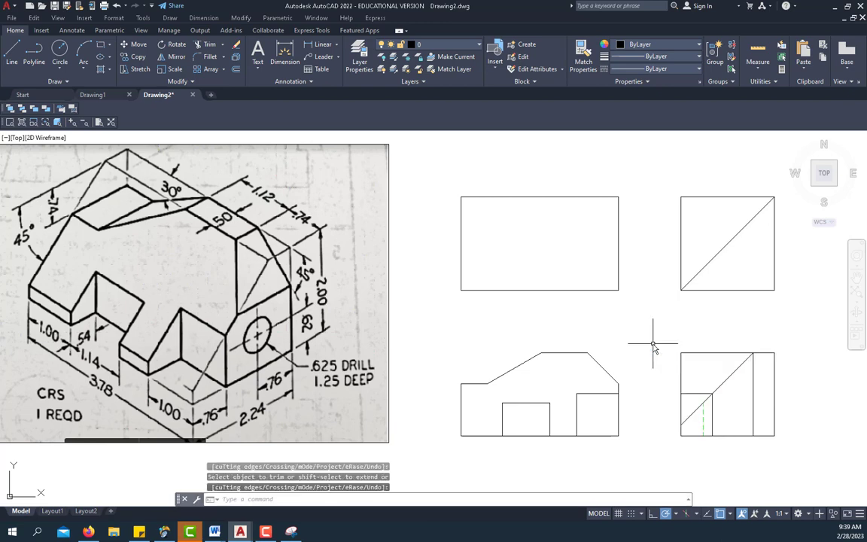
left_click(690, 393)
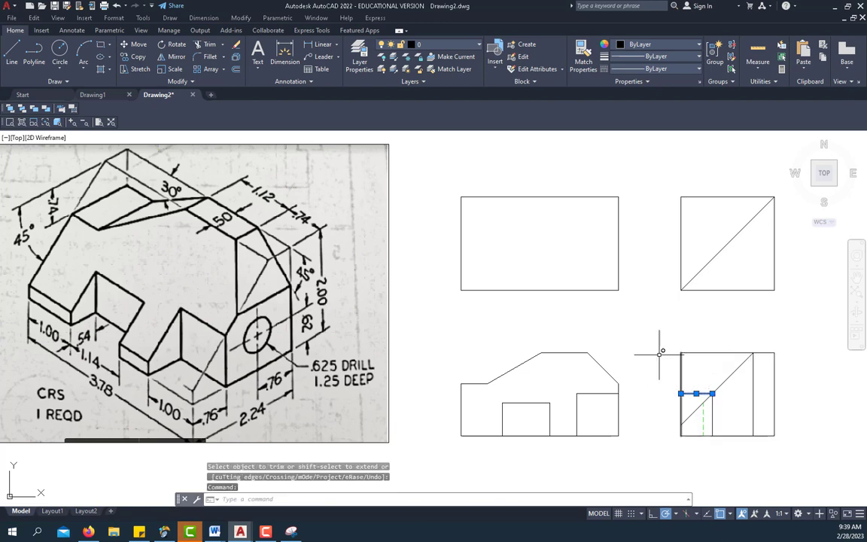
key("Delete")
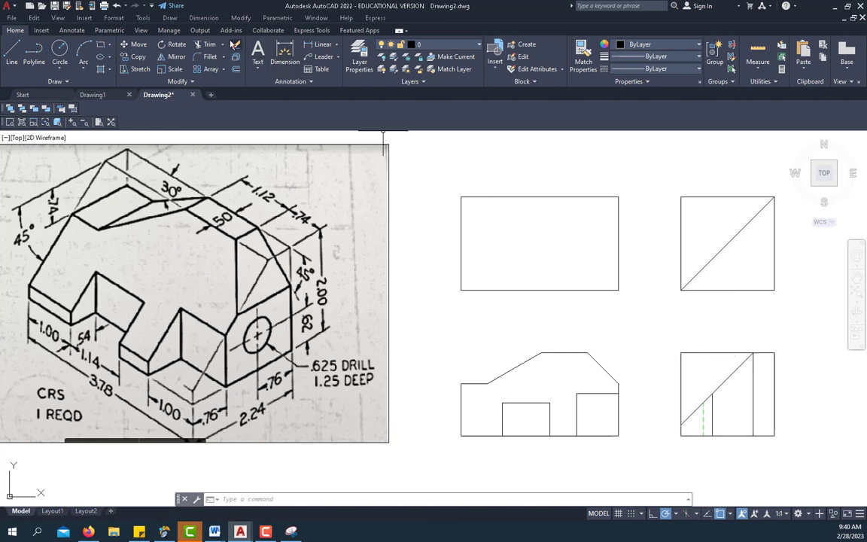
- Trim the side view's left and top edges outside the 45° slope
left_click(208, 47)
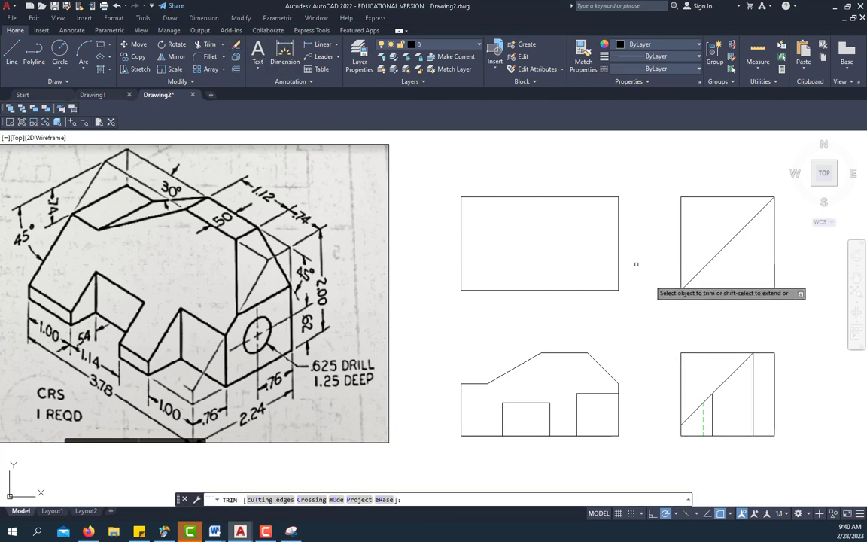
left_click(682, 369)
right_click(639, 336)
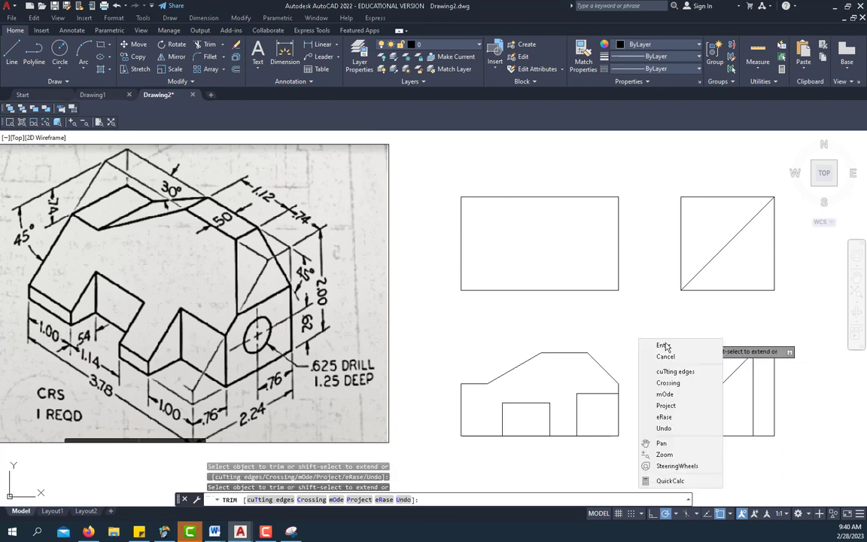
left_click(658, 347)
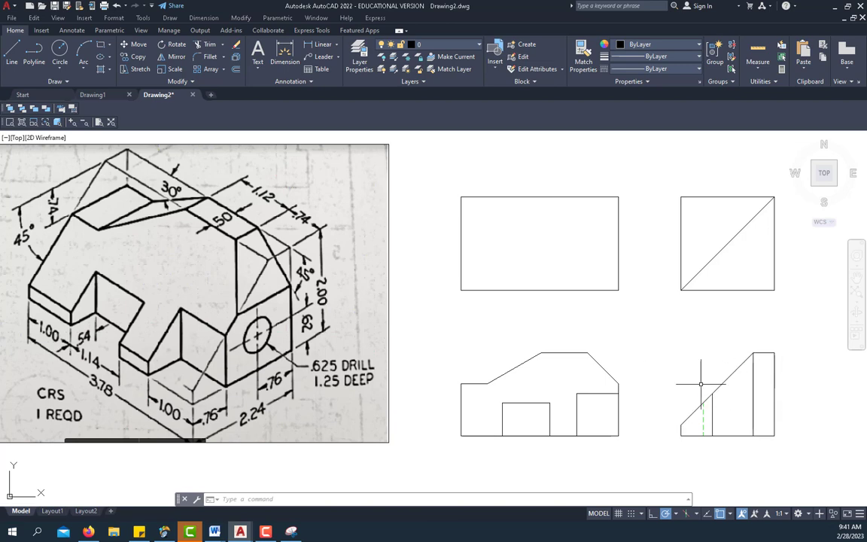
- Draw a horizontal projection line from the front view's upper right corner to past the side view's right edge, and turn on Ortho mode
left_click(473, 383)
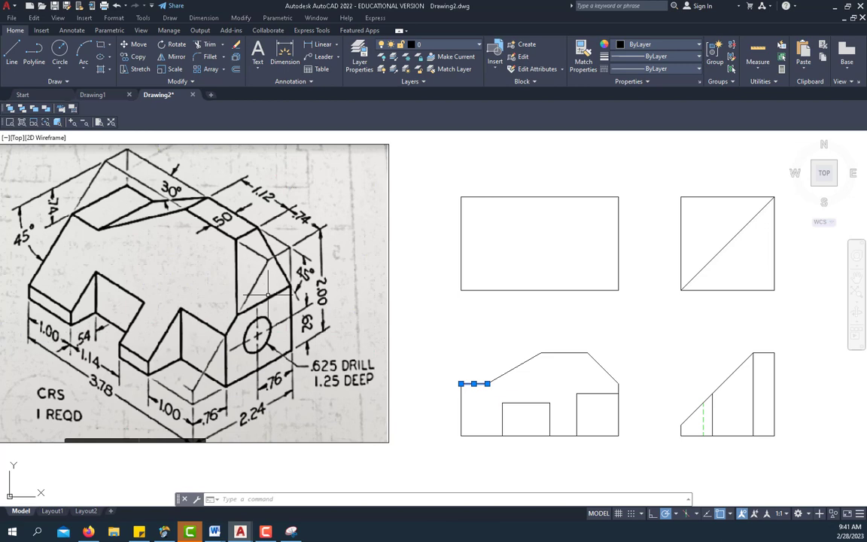
key("Escape")
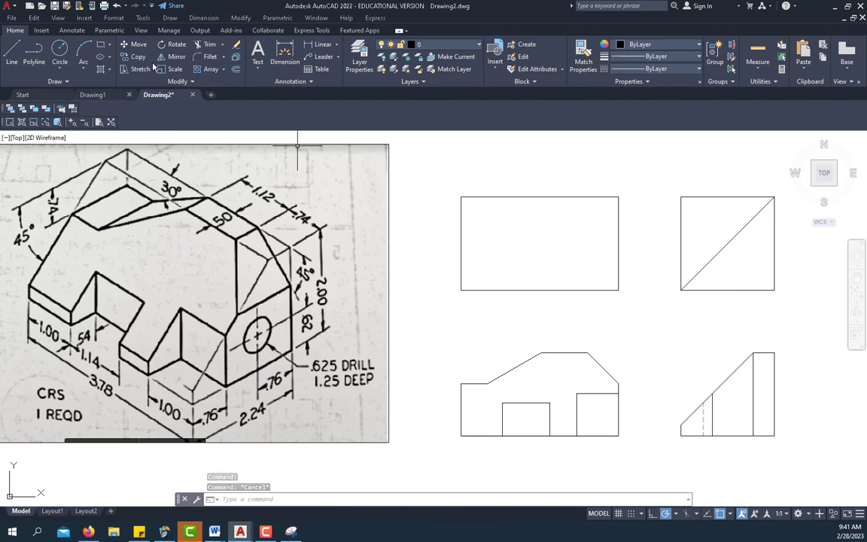
left_click(12, 59)
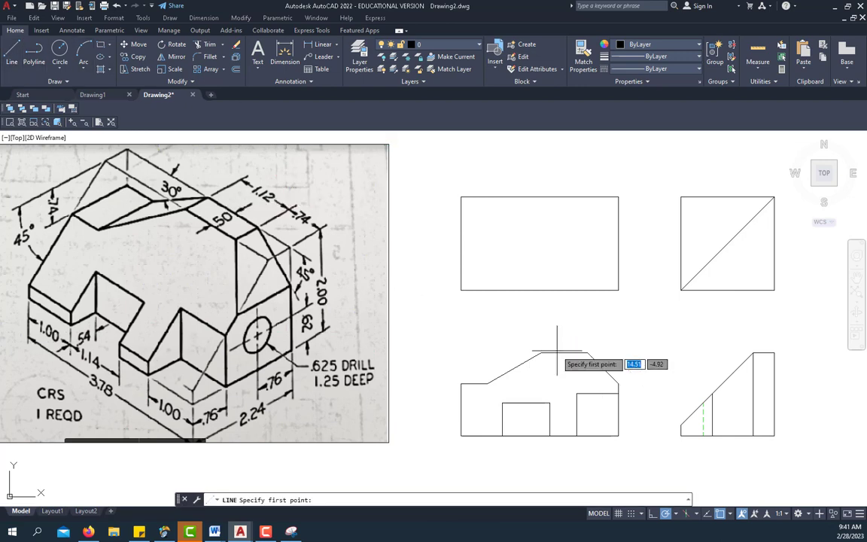
left_click(618, 383)
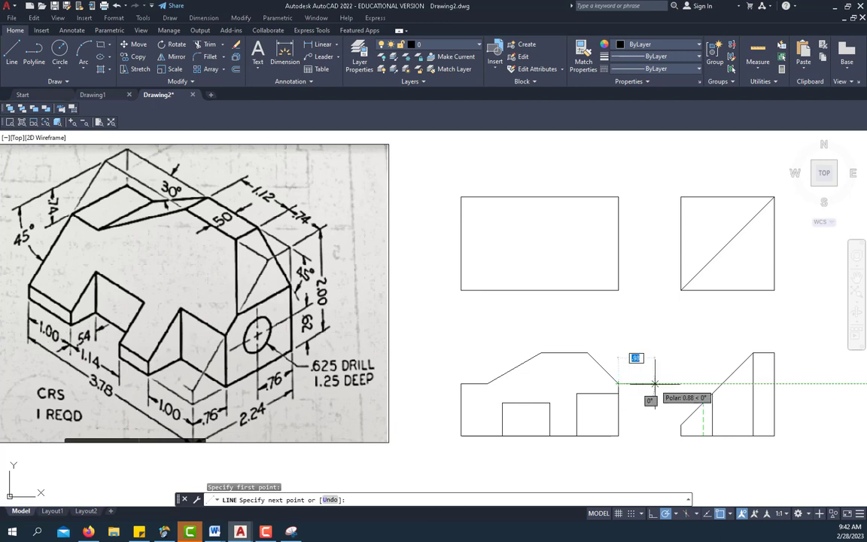
left_click(806, 384)
right_click(804, 382)
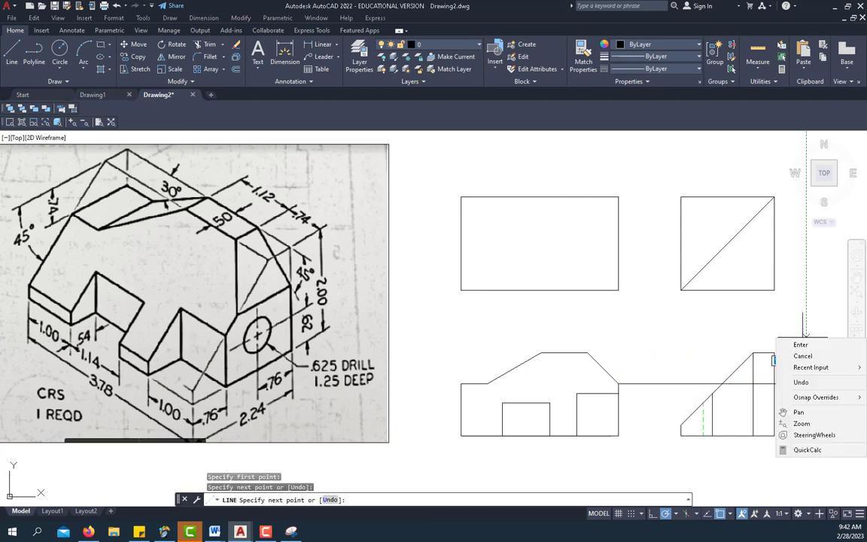
left_click(796, 342)
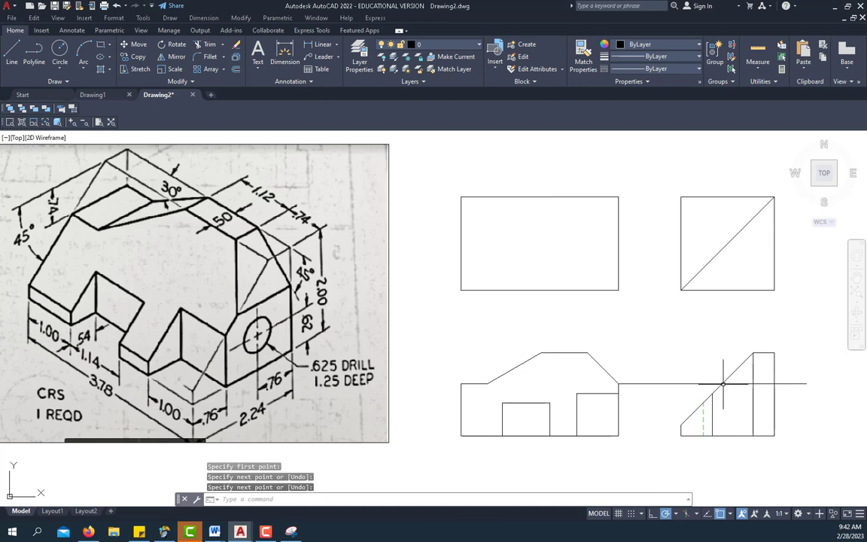
left_click(653, 514)
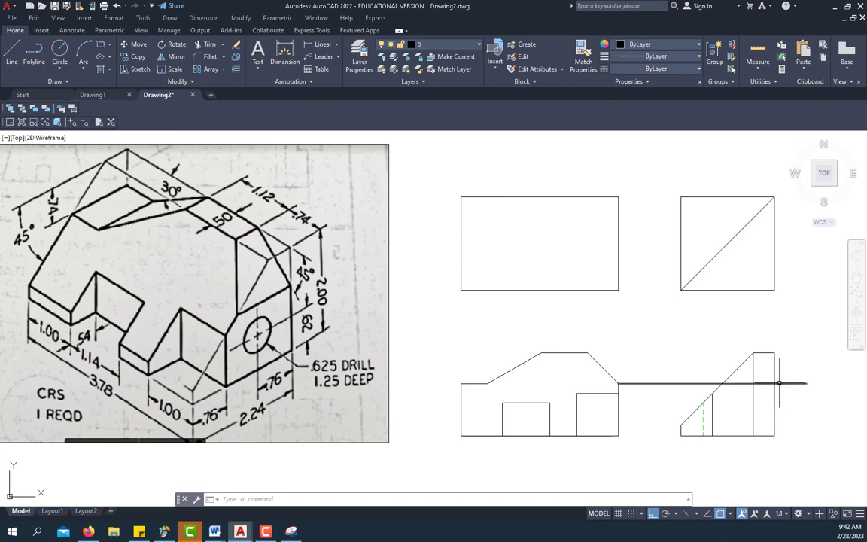
left_click(10, 63)
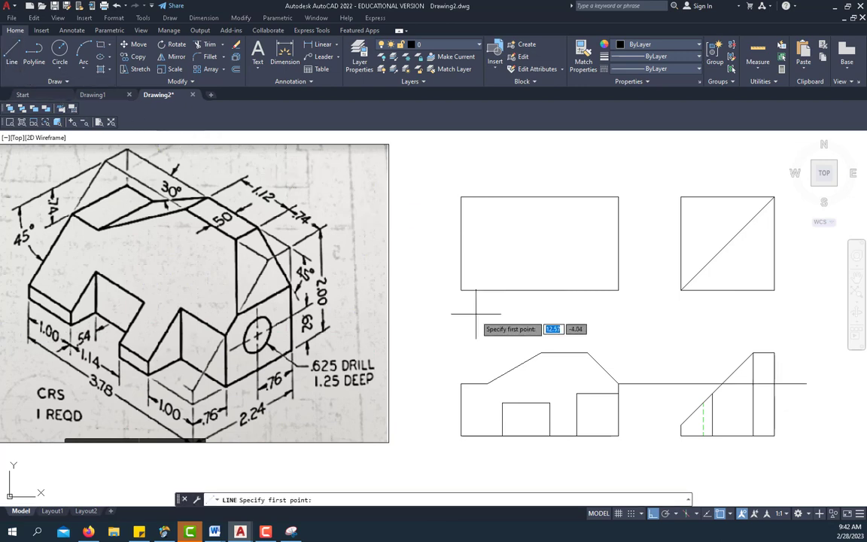
left_click(487, 383)
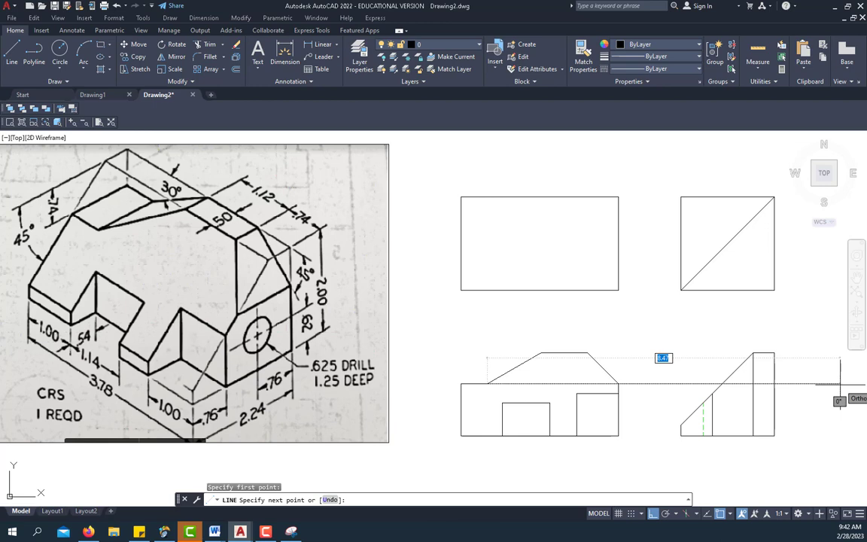
right_click(650, 332)
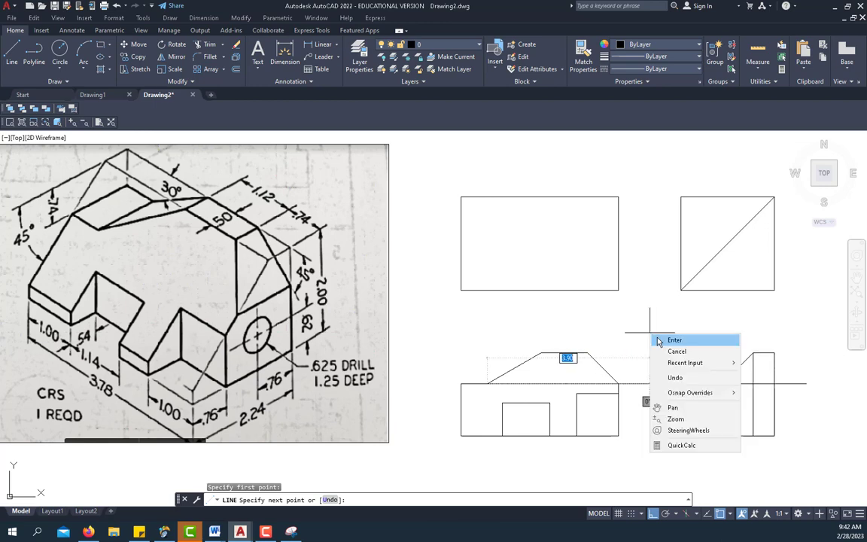
left_click(673, 340)
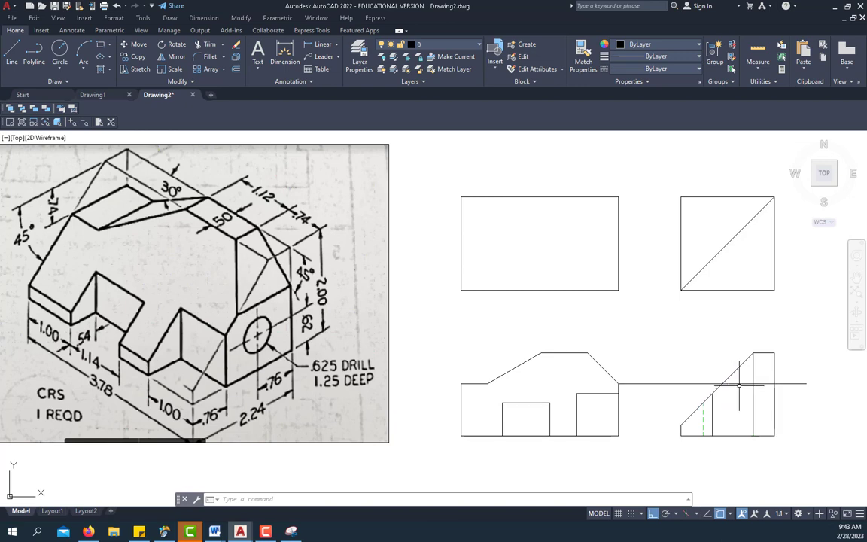
left_click(696, 383)
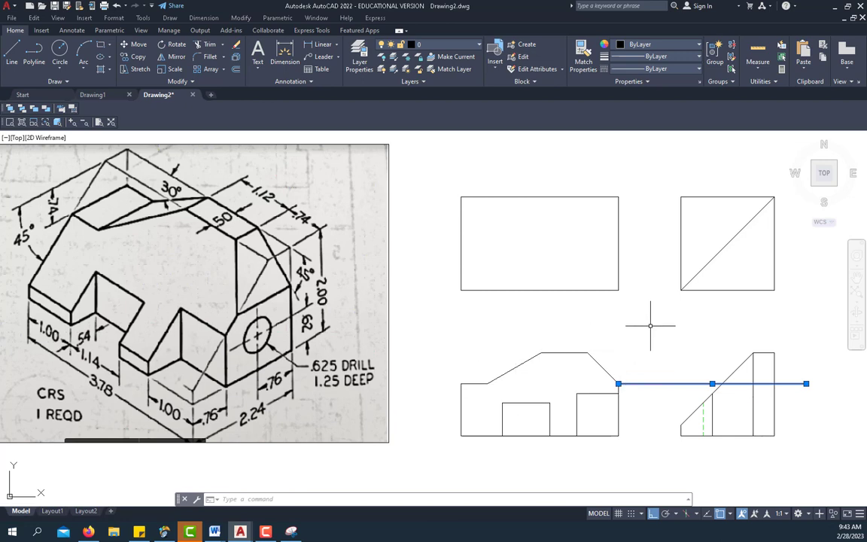
key("Escape")
key("Escape")
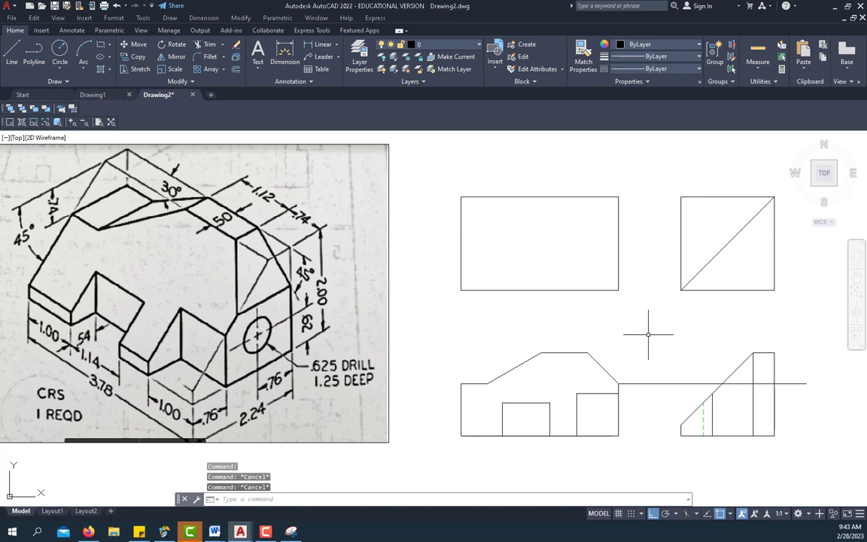
- Trim the projection line outside the side view's slope and right edge, and delete the full-height vertical line inside the side view
left_click(210, 46)
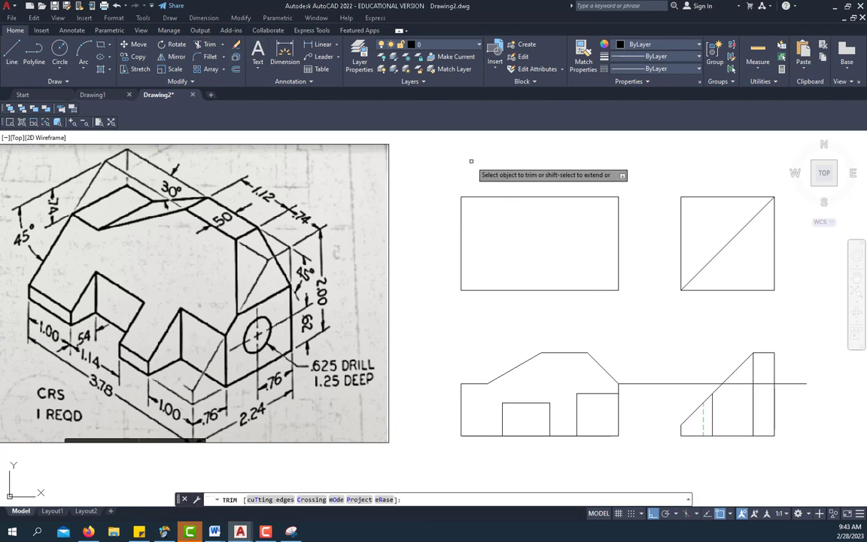
left_click(674, 384)
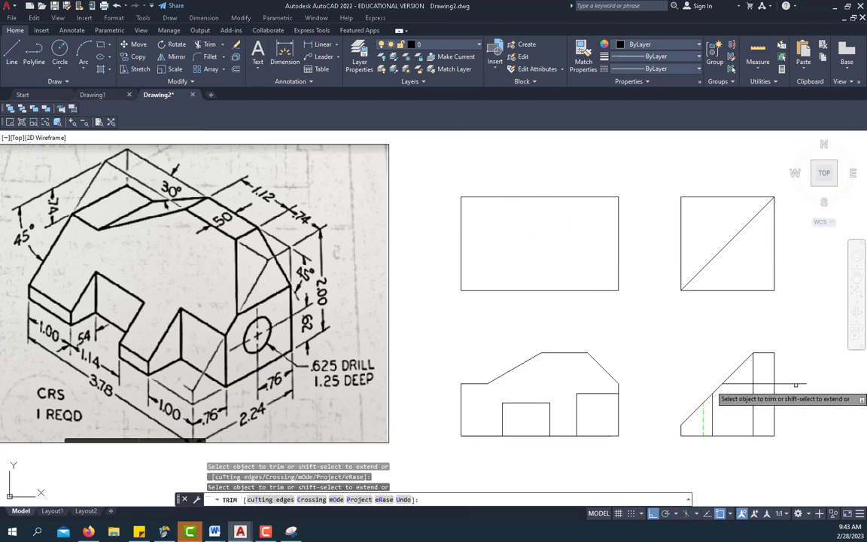
right_click(795, 311)
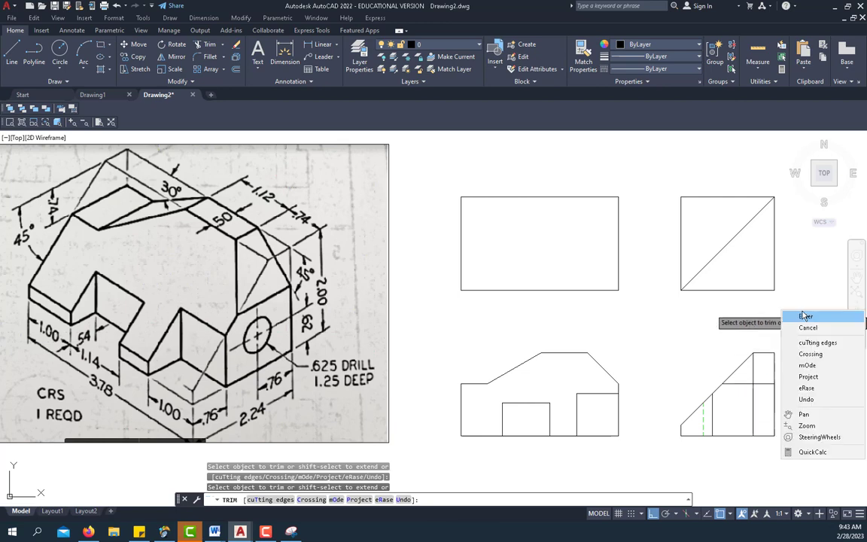
left_click(804, 320)
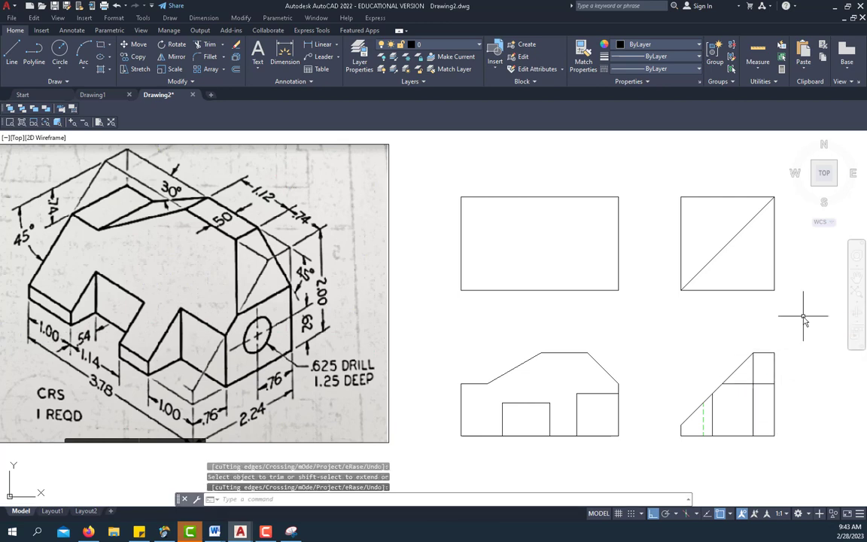
left_click(753, 371)
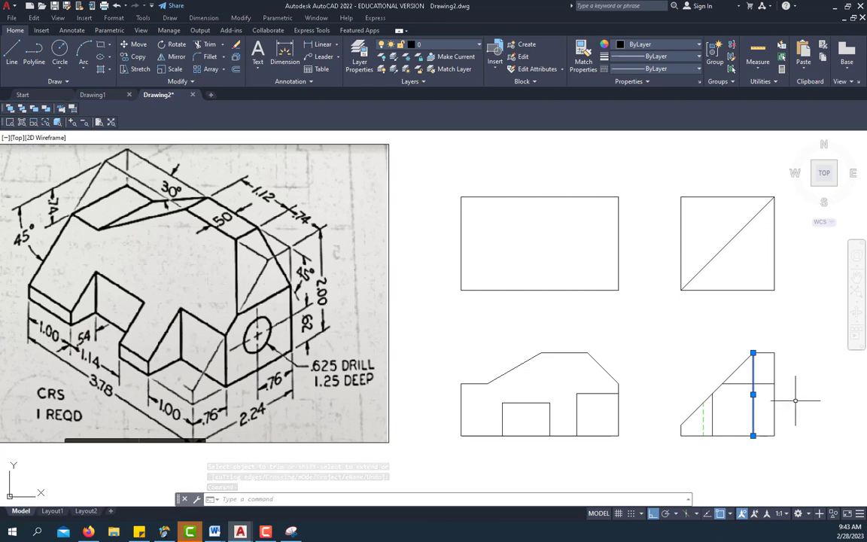
key("Delete")
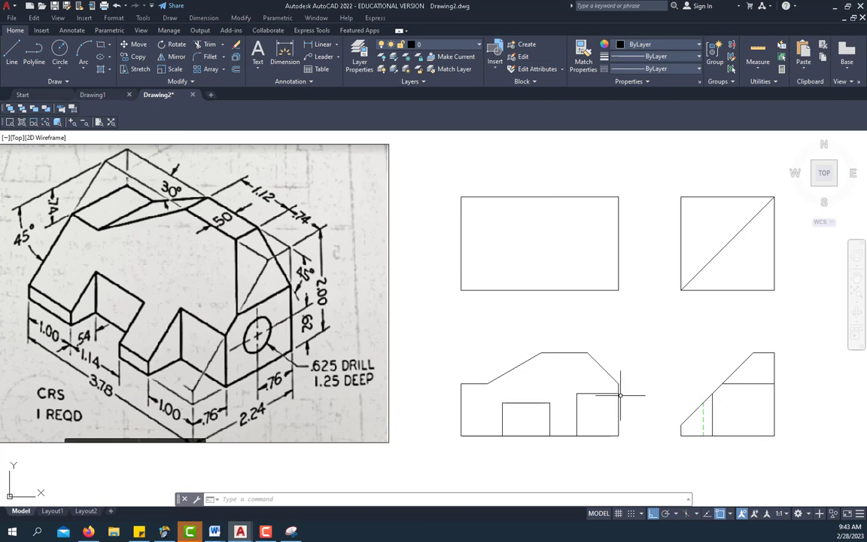
left_click(708, 386)
key("ctrl+z")
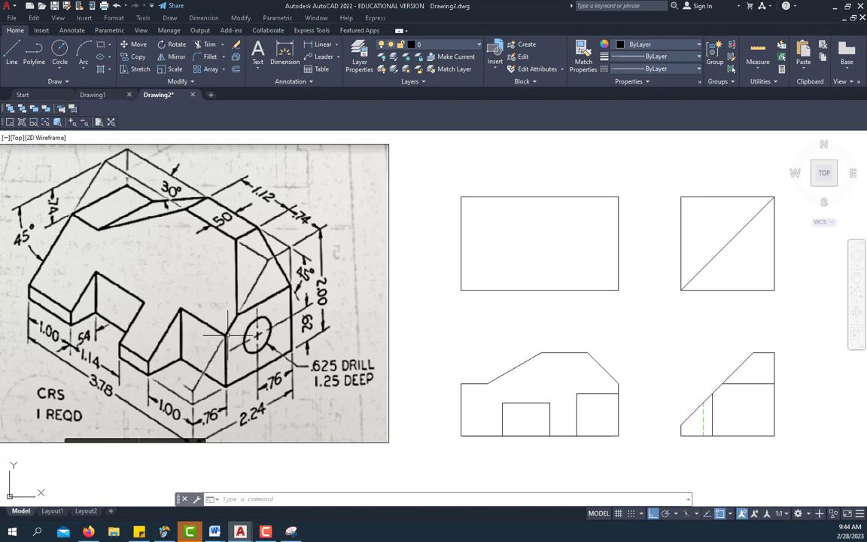
left_click(722, 386)
key("ctrl+z")
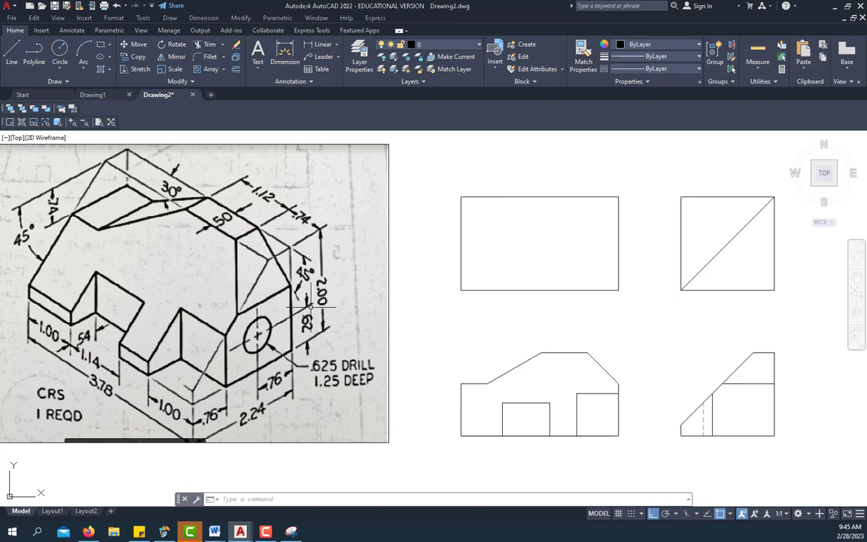
- Offset the side view's bottom edge .62 upward
left_click(237, 70)
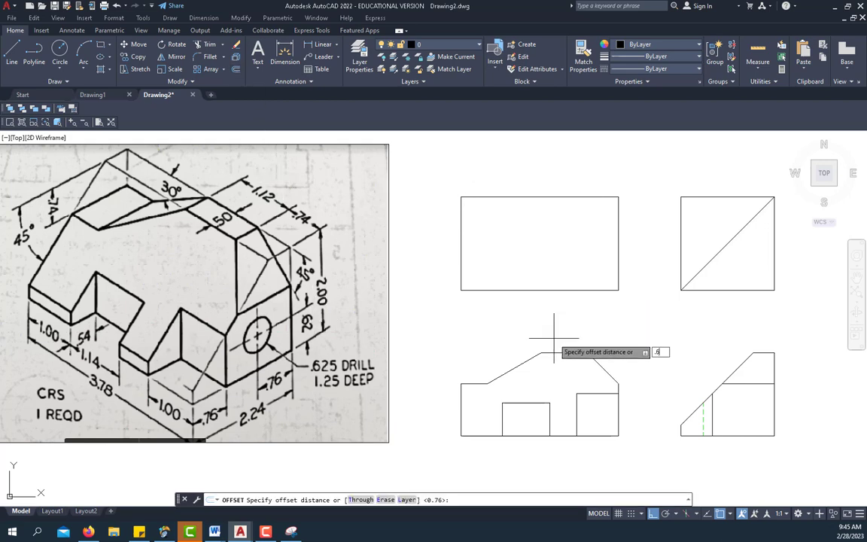
type(".62")
key("Return")
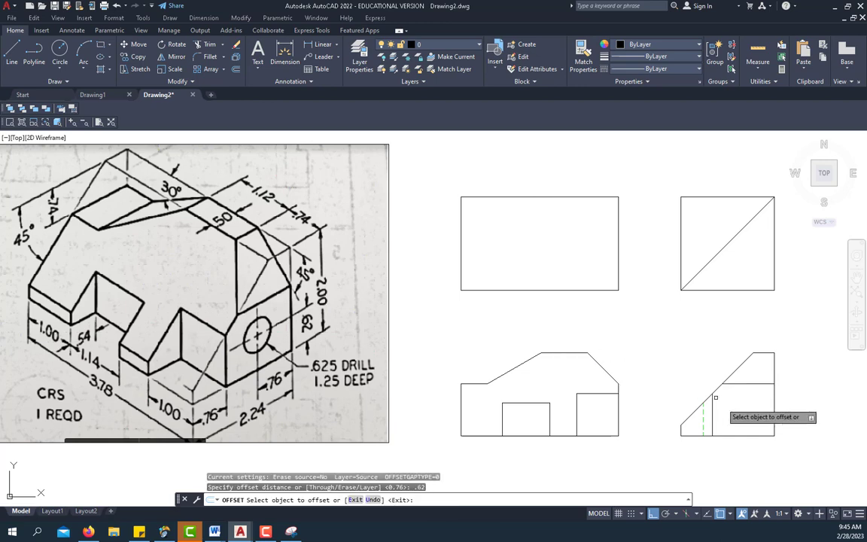
left_click(747, 436)
left_click(729, 403)
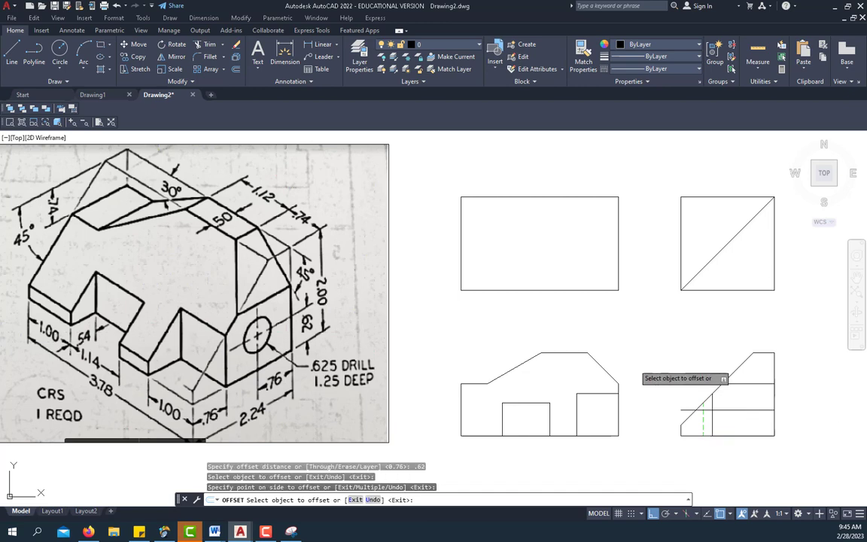
right_click(631, 326)
left_click(647, 326)
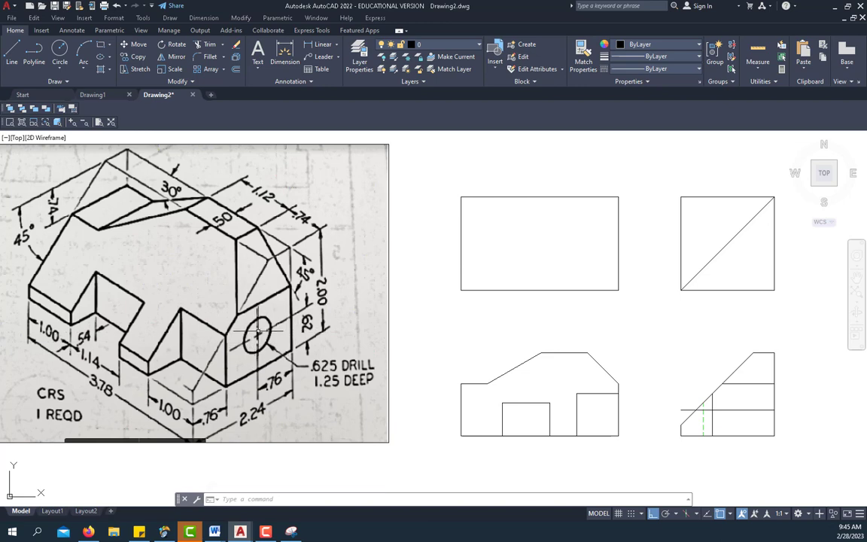
- Offset the side view's right edge .76 inward to locate the drilled hole's center
left_click(235, 70)
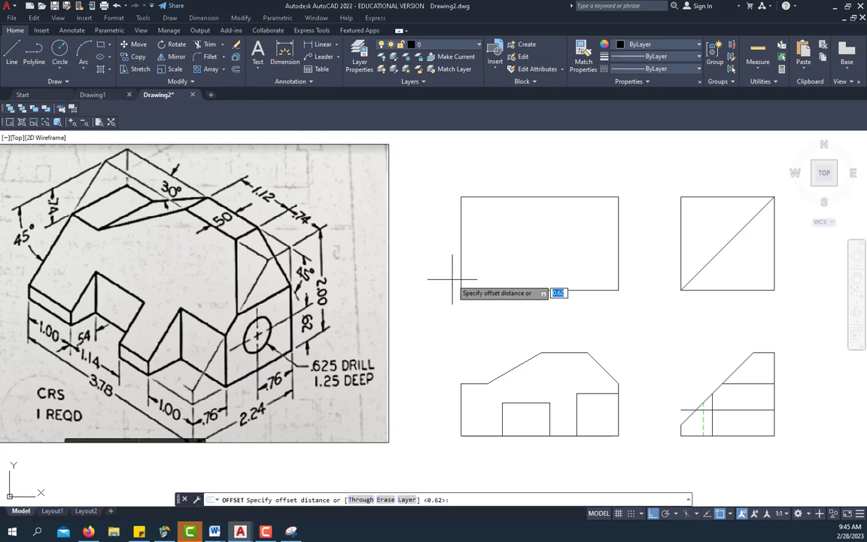
key("Return")
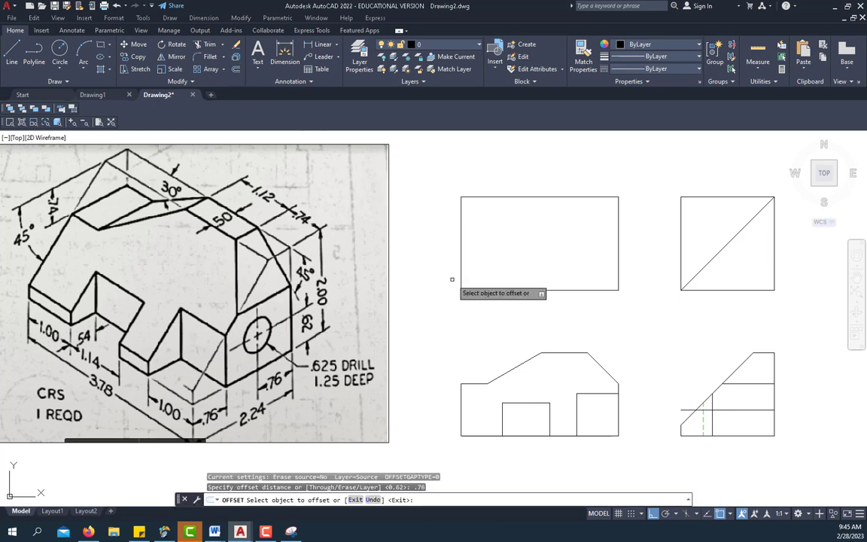
left_click(774, 395)
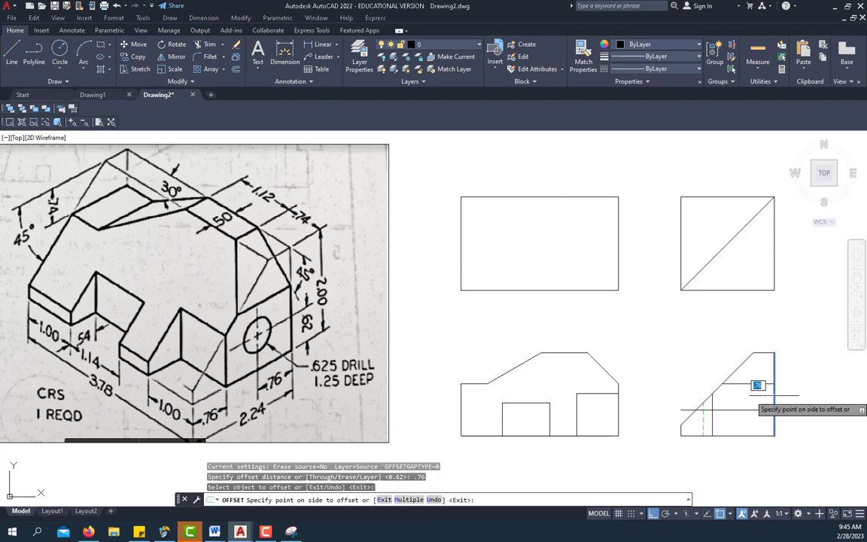
left_click(736, 396)
right_click(648, 341)
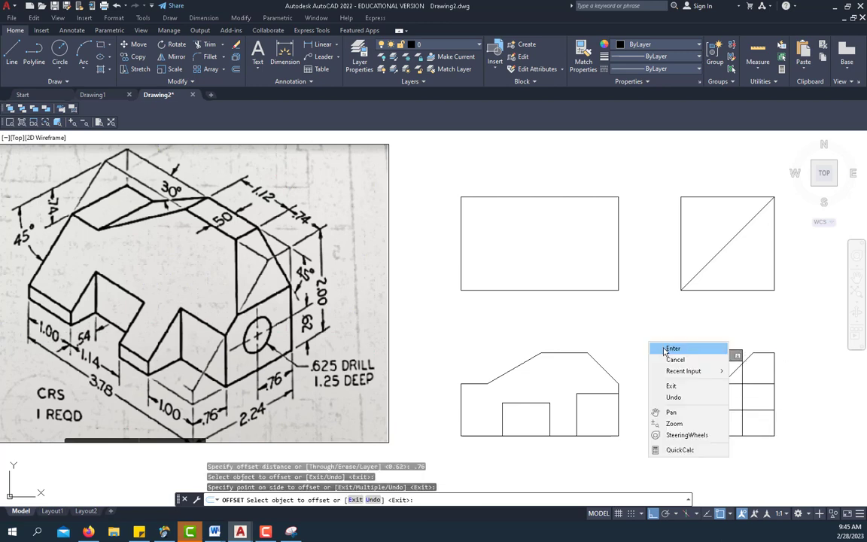
left_click(670, 350)
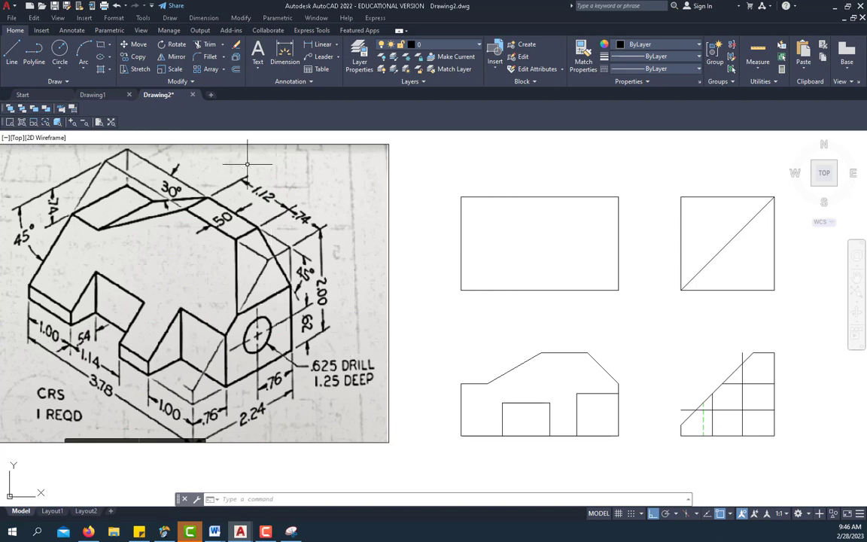
- Draw a circle of diameter .625 centered where the two offset lines cross in the side view
left_click(60, 71)
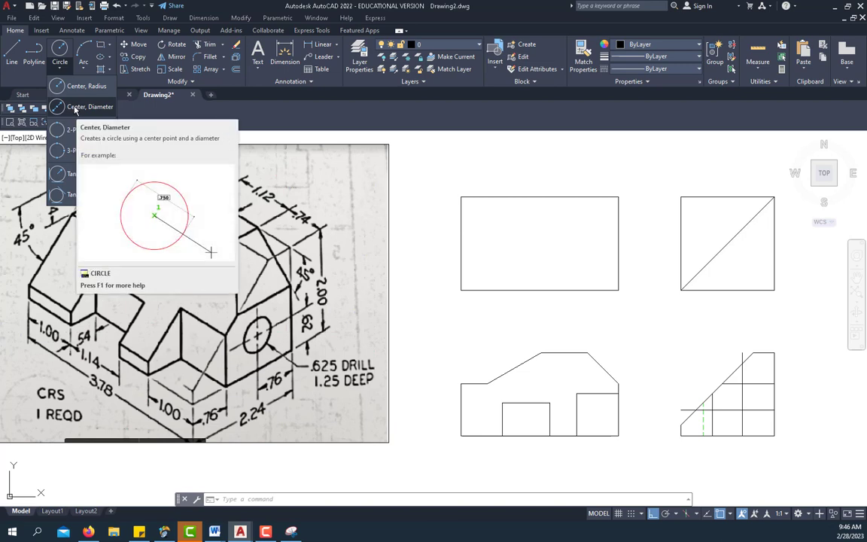
left_click(74, 109)
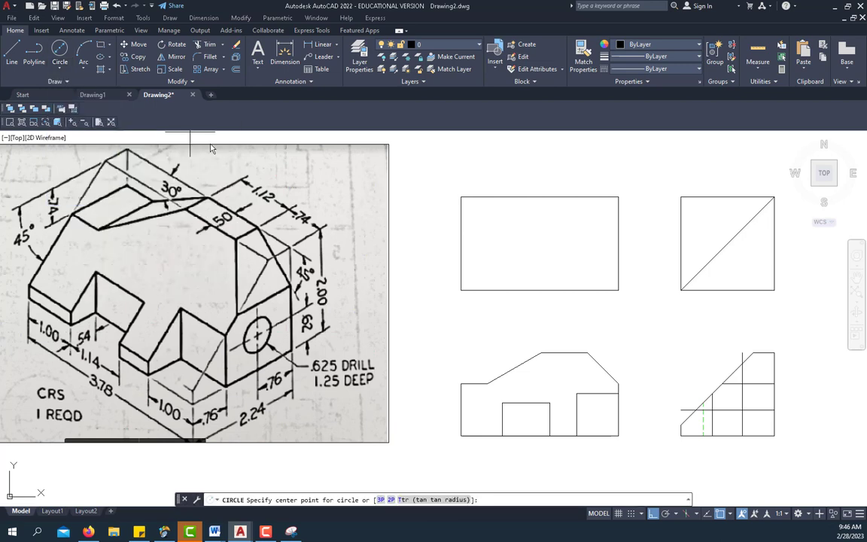
left_click(742, 410)
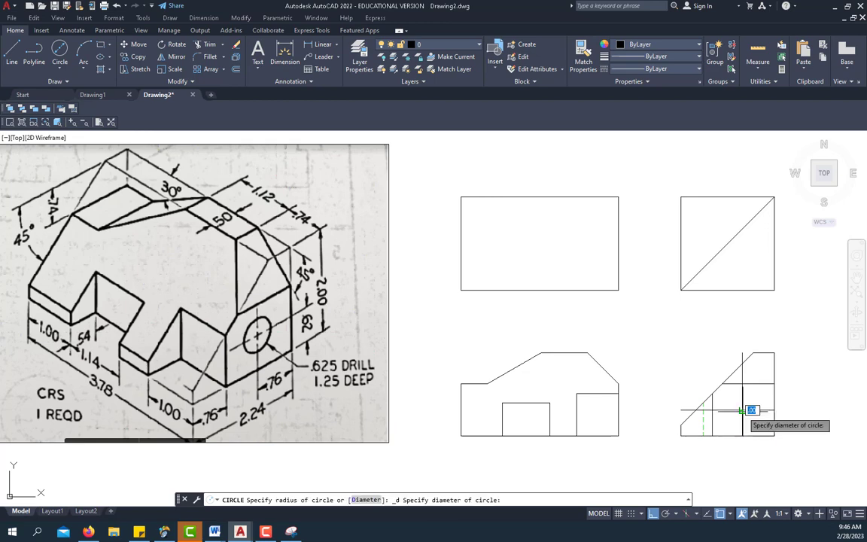
type(".")
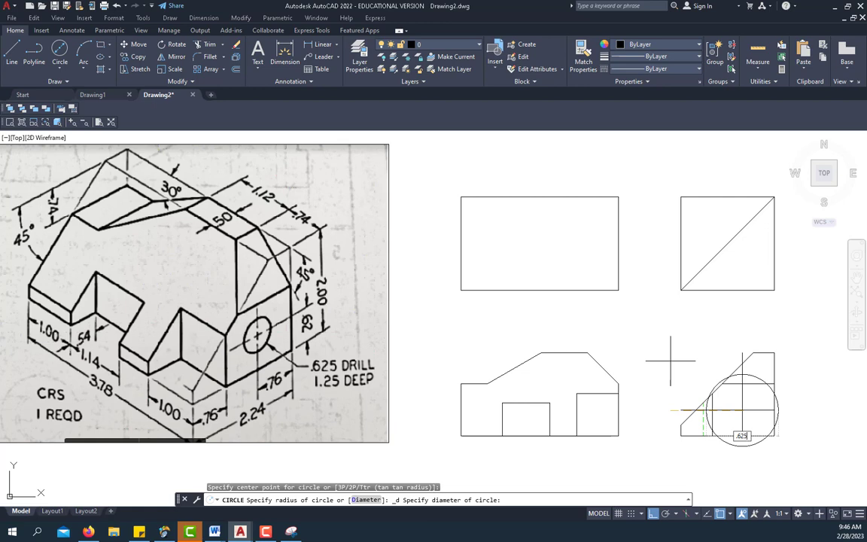
type("625")
key("Return")
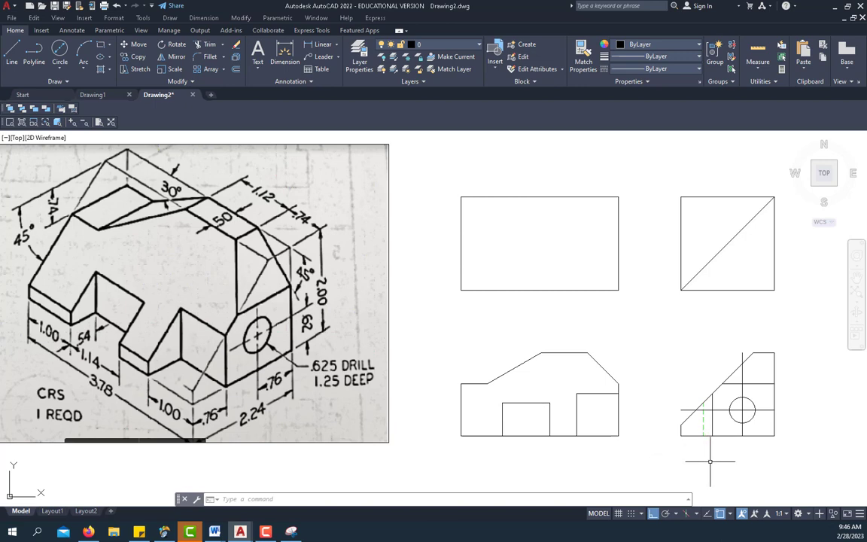
- Delete the vertical and horizontal construction lines through the circle's center in the side view
left_click(742, 387)
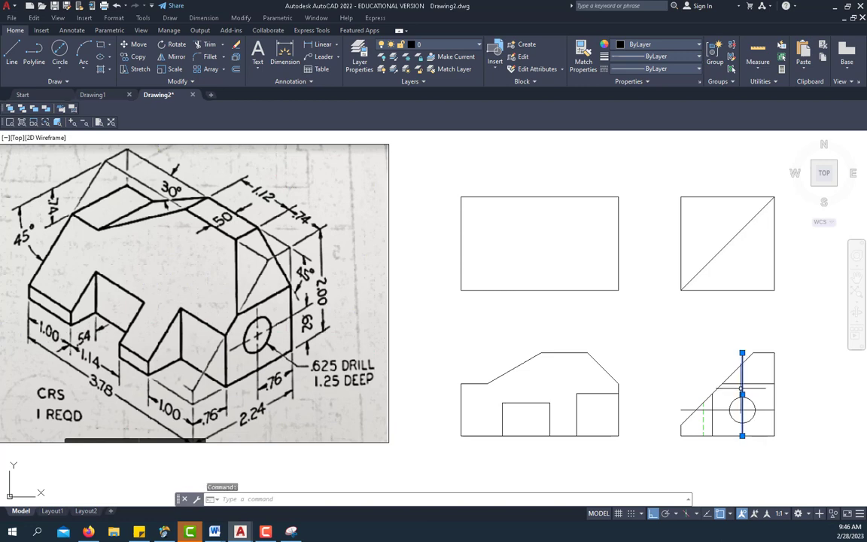
left_click(725, 409)
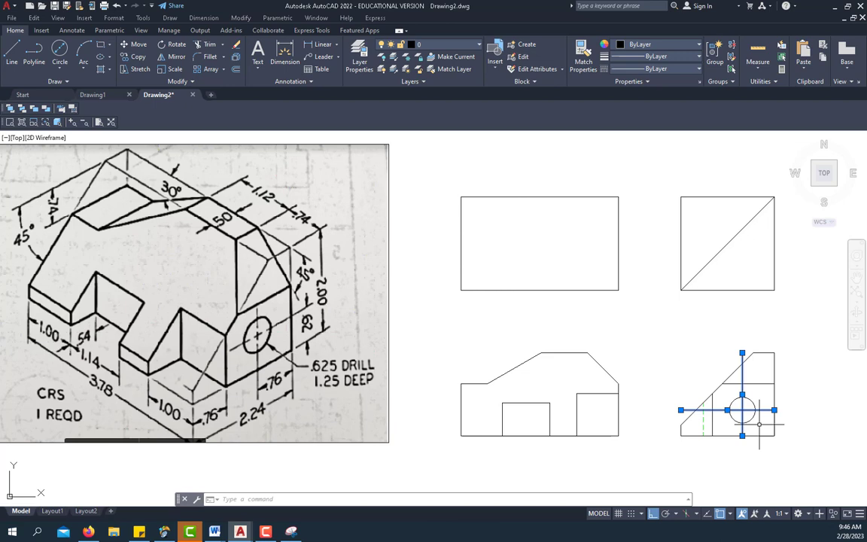
key("Delete")
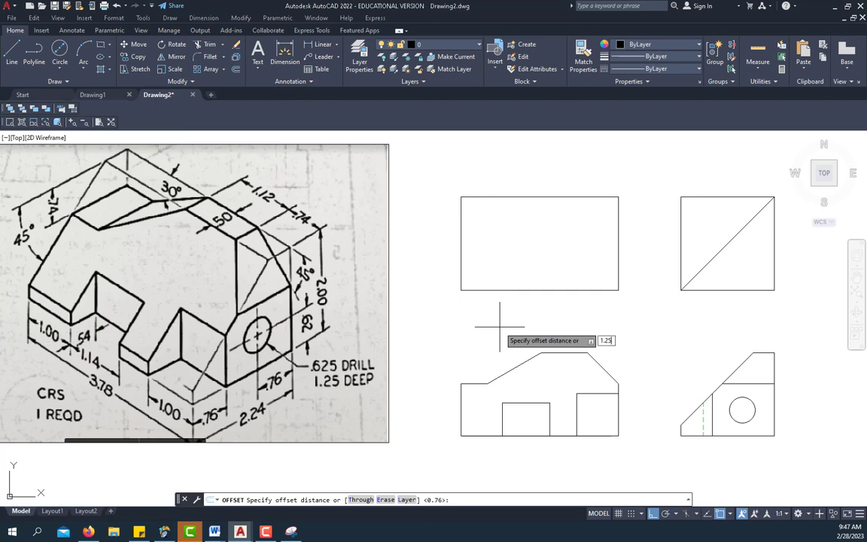
- Offset the front view's right edge 1.25 inward to mark the drilled hole's depth
key("Return")
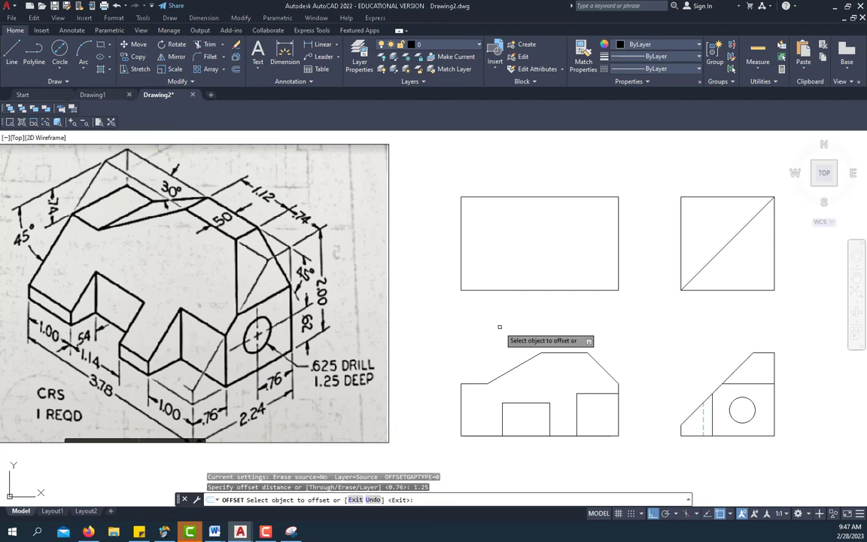
left_click(616, 415)
left_click(557, 414)
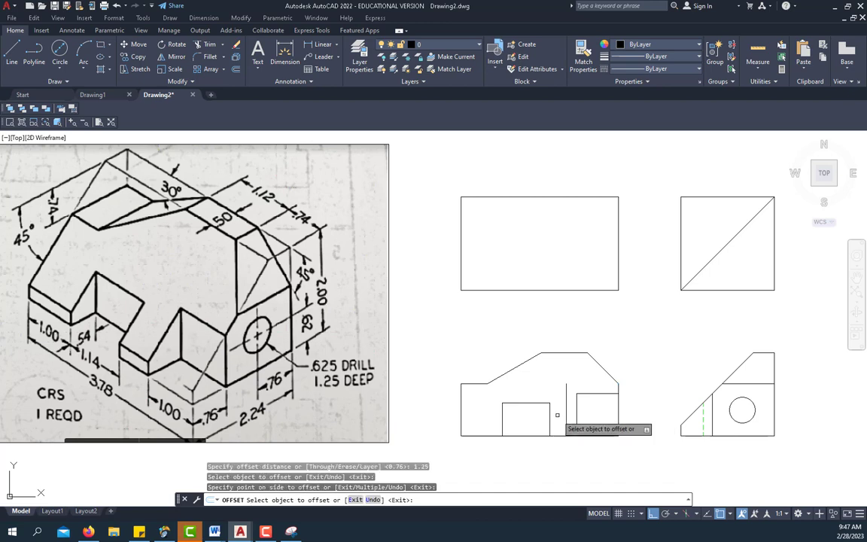
right_click(630, 341)
left_click(645, 345)
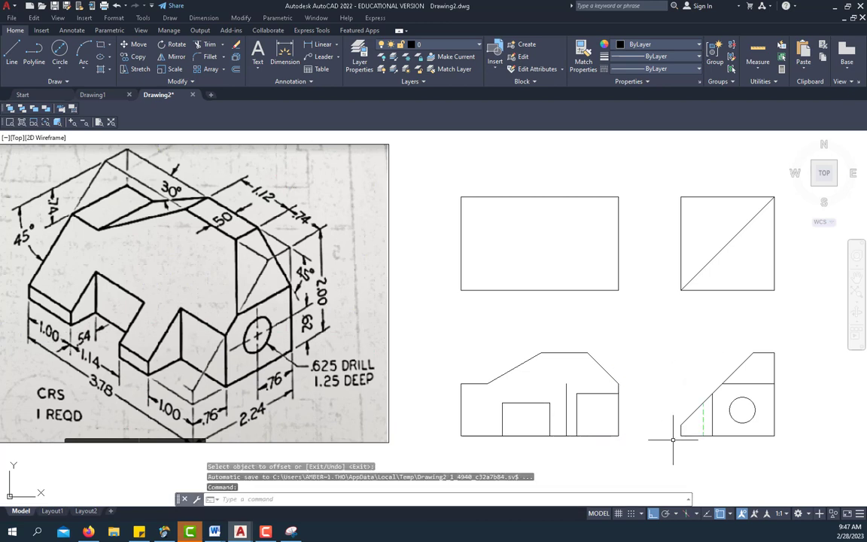
- Move the hole depth line in the front view to the Hidden layer and clear the selection
left_click(566, 406)
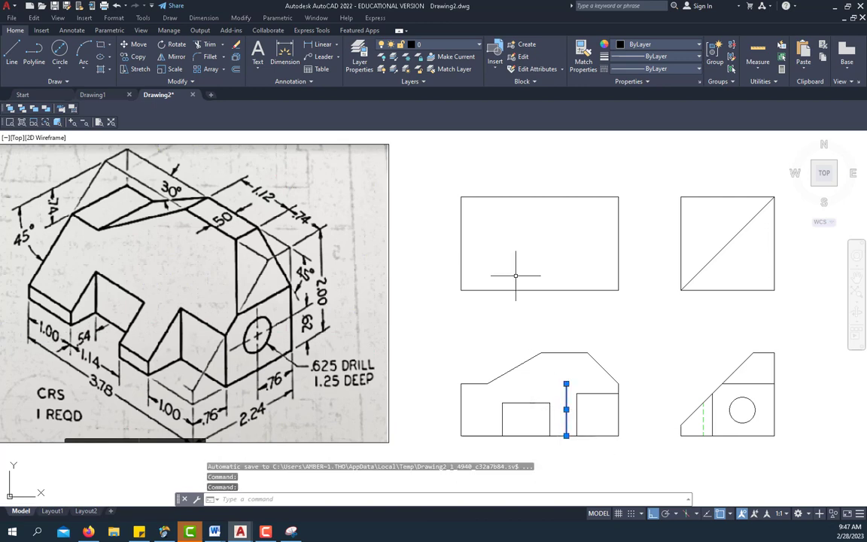
left_click(465, 46)
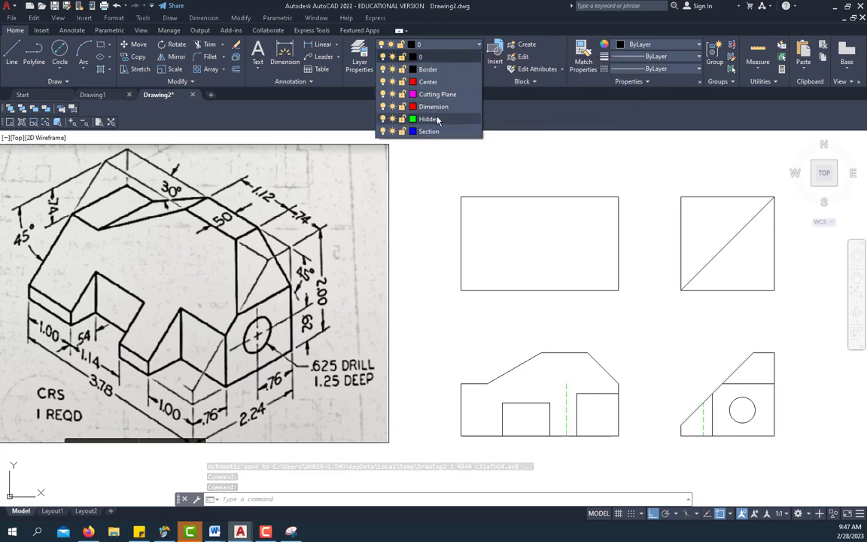
left_click(430, 119)
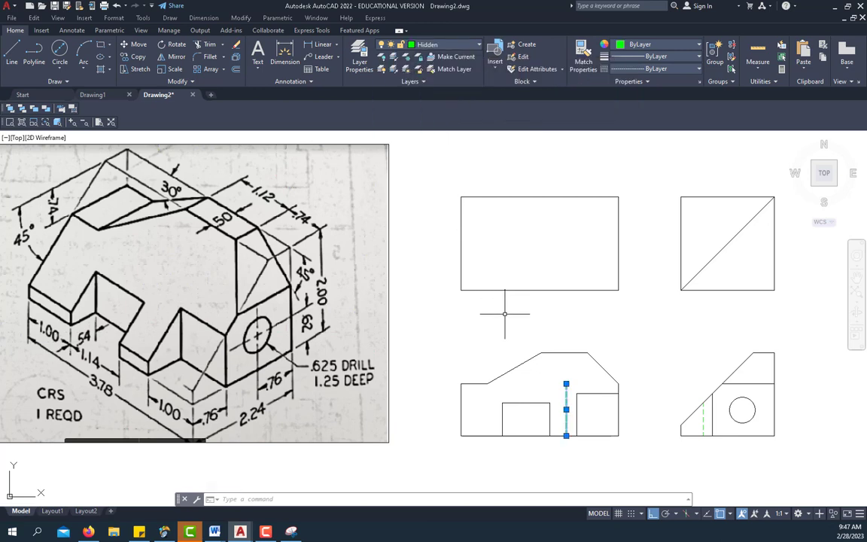
key("Escape")
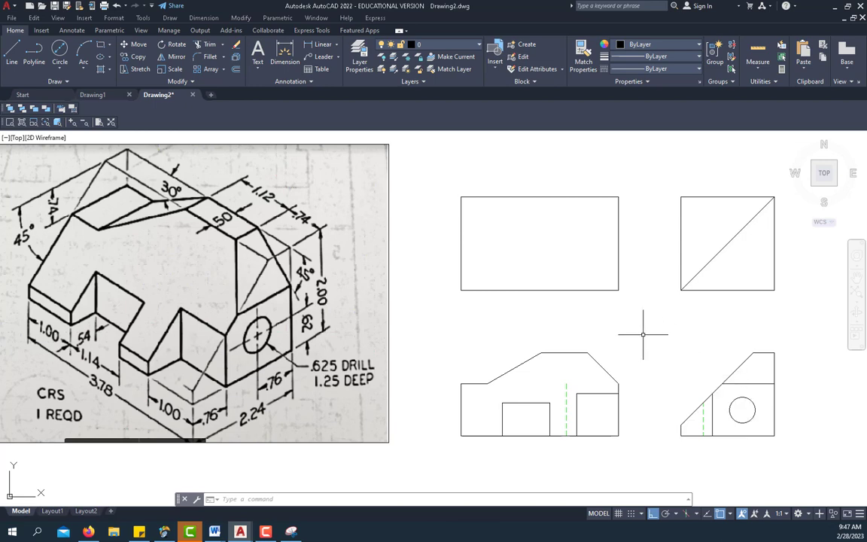
left_click(565, 401)
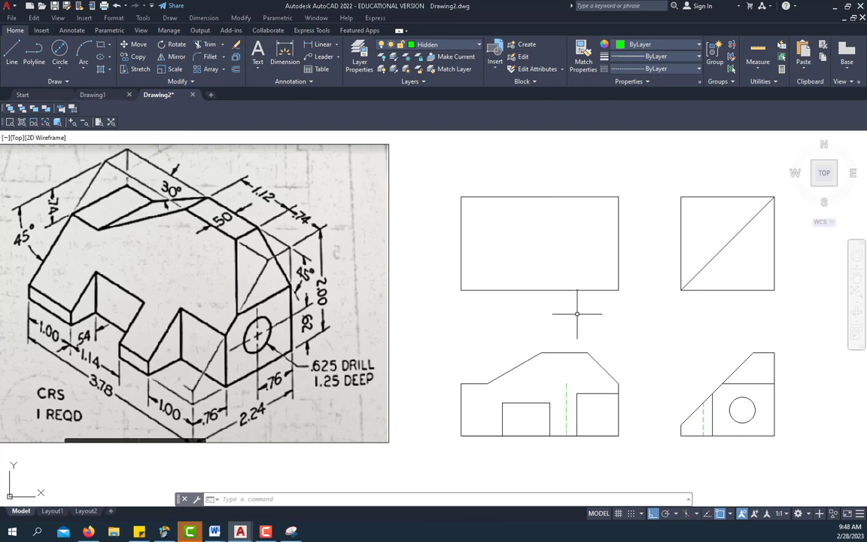
key("Escape")
key("Escape")
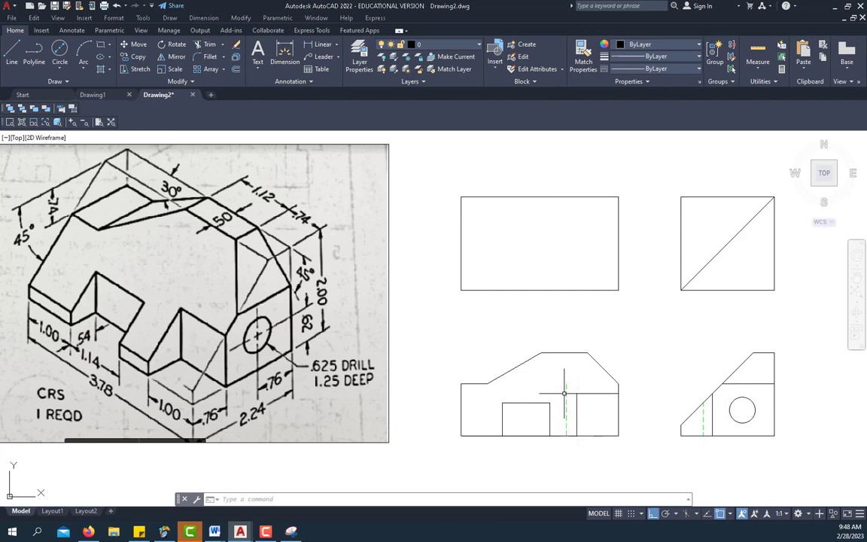
- Make Hidden the current layer and draw a horizontal projection line from the circle's top quadrant across the front view
left_click(477, 46)
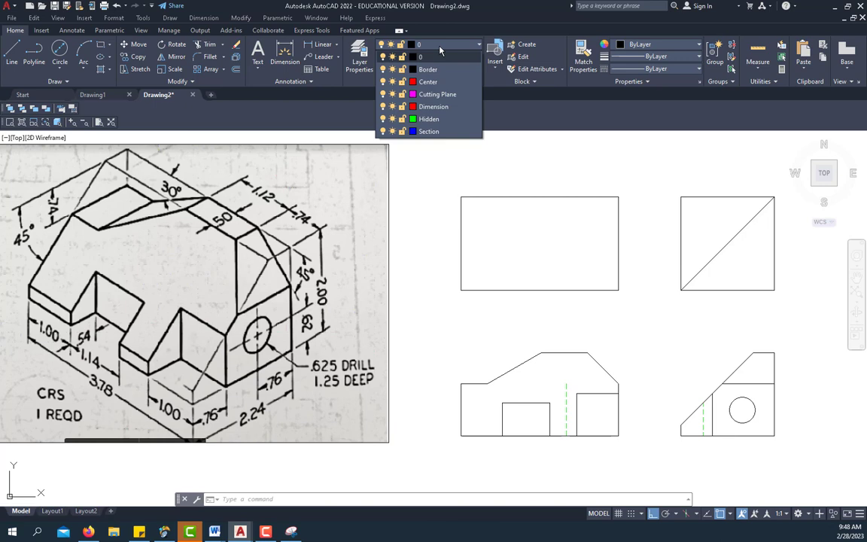
left_click(436, 121)
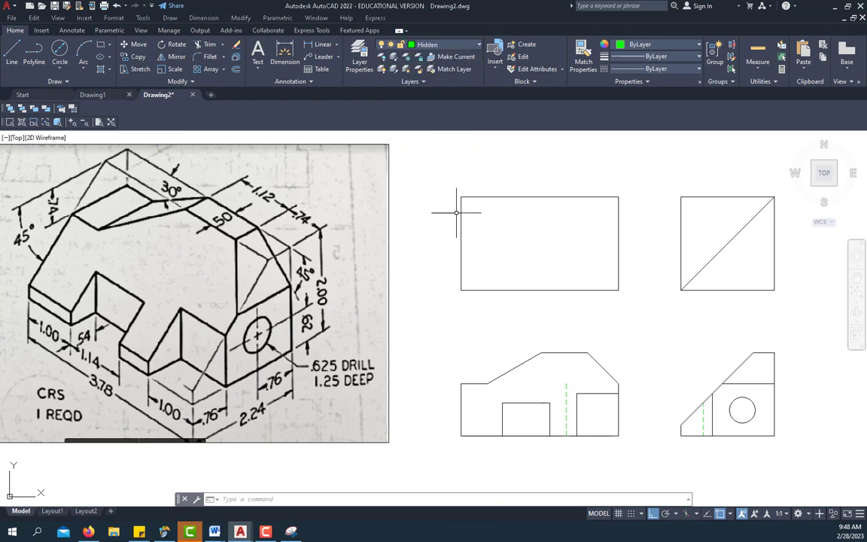
left_click(11, 50)
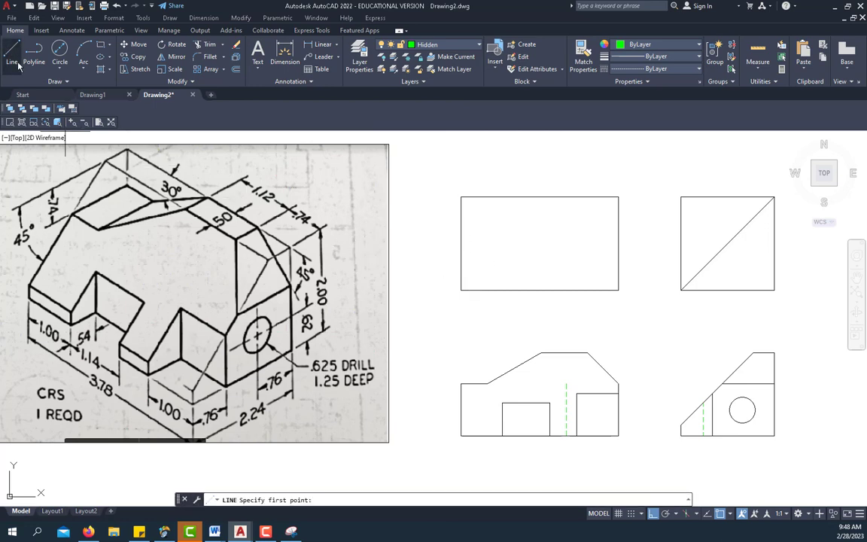
left_click(743, 397)
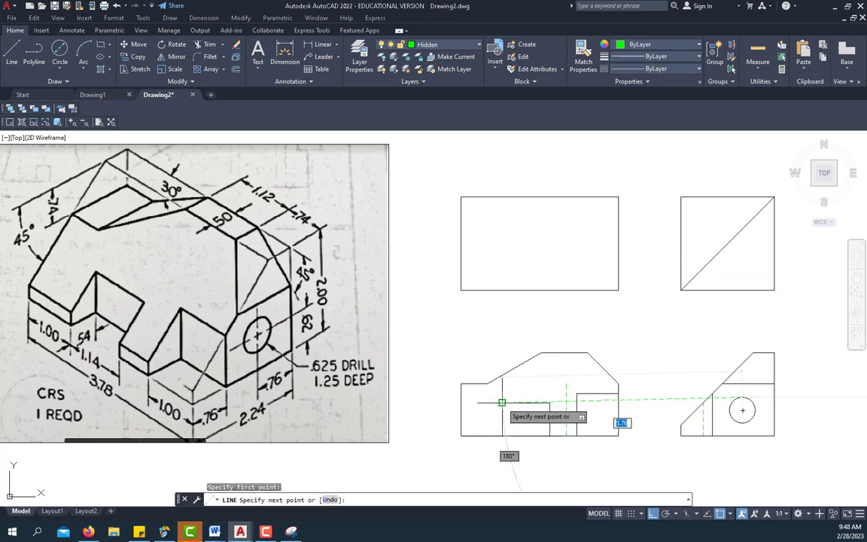
left_click(469, 396)
right_click(633, 334)
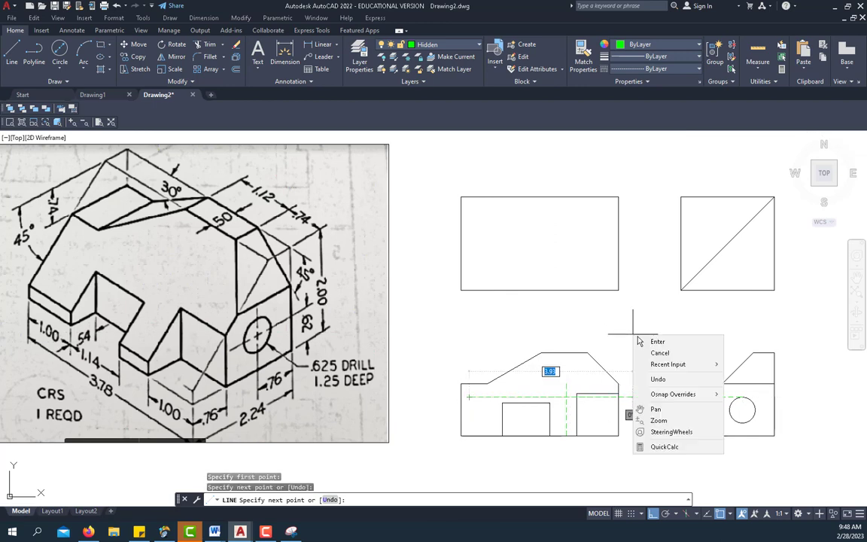
left_click(637, 341)
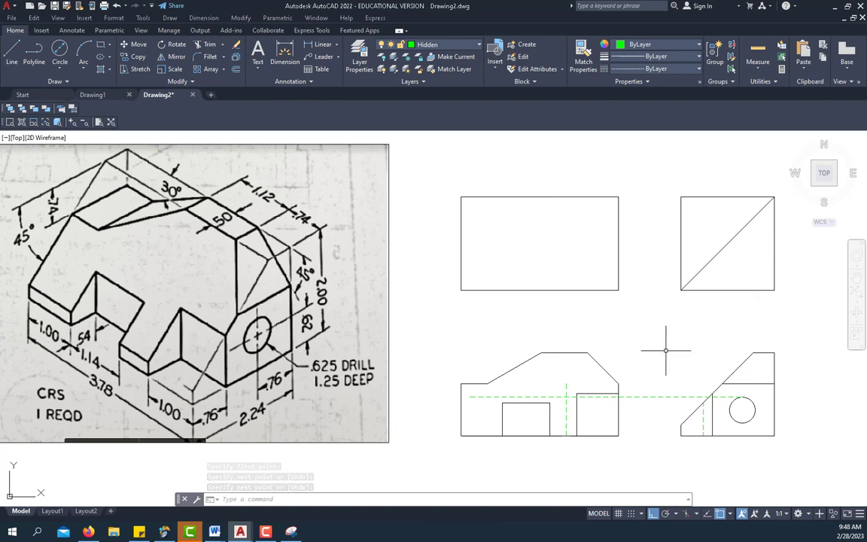
- Draw a horizontal hidden projection line from the circle's bottom quadrant across the front view
left_click(10, 54)
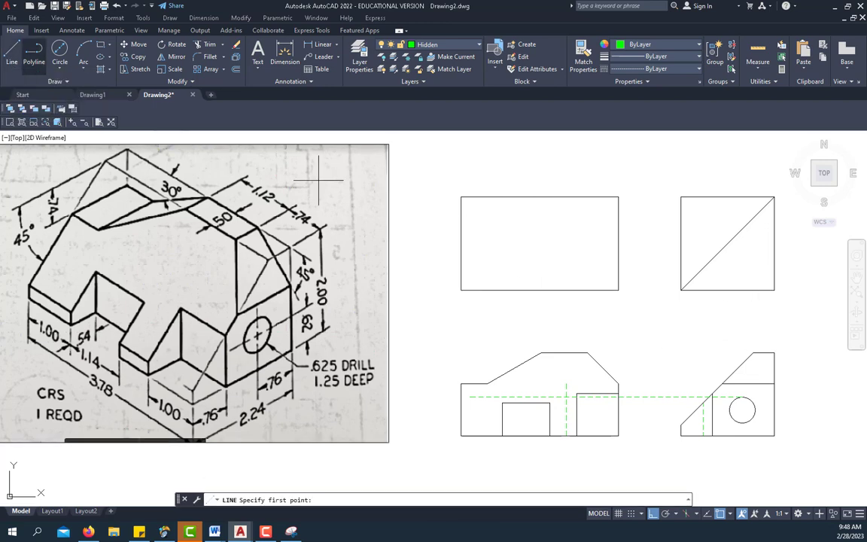
left_click(743, 423)
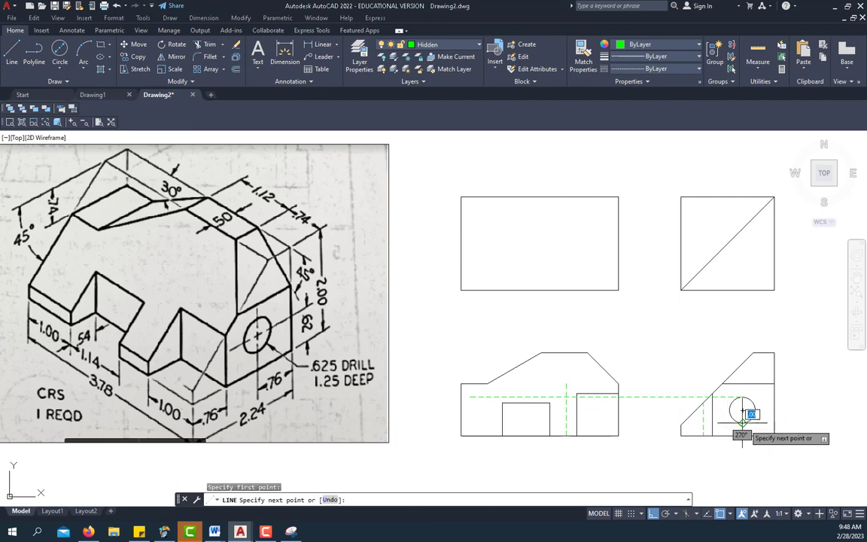
left_click(477, 423)
right_click(640, 319)
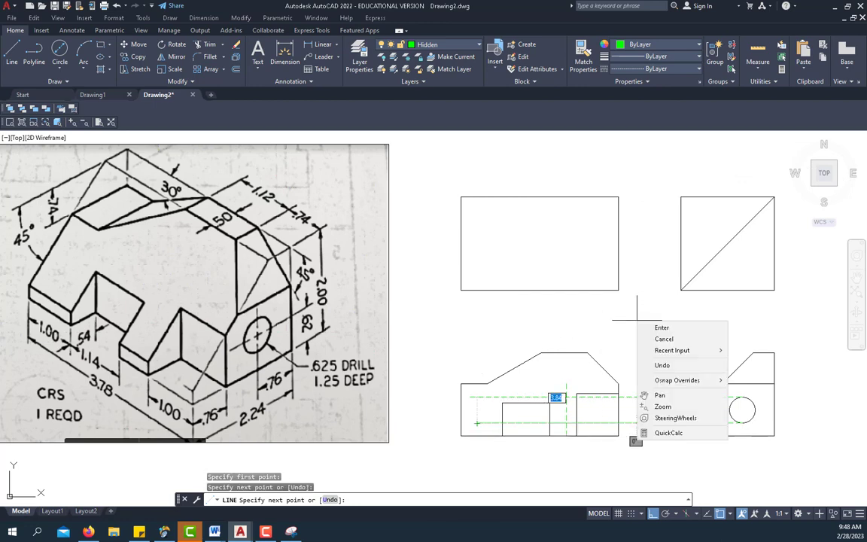
left_click(654, 329)
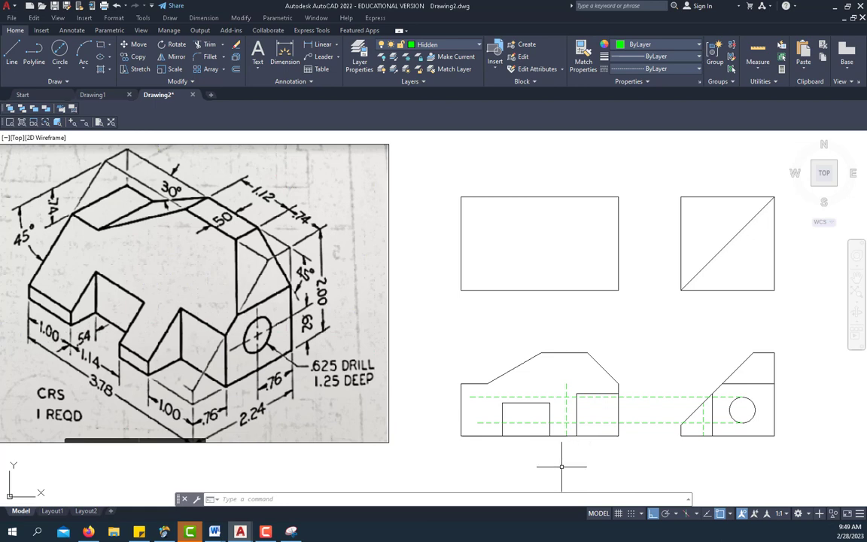
- Trim the hidden lines beyond the drilled hole's outline in the front view and across the gap between the front and side views
left_click(201, 45)
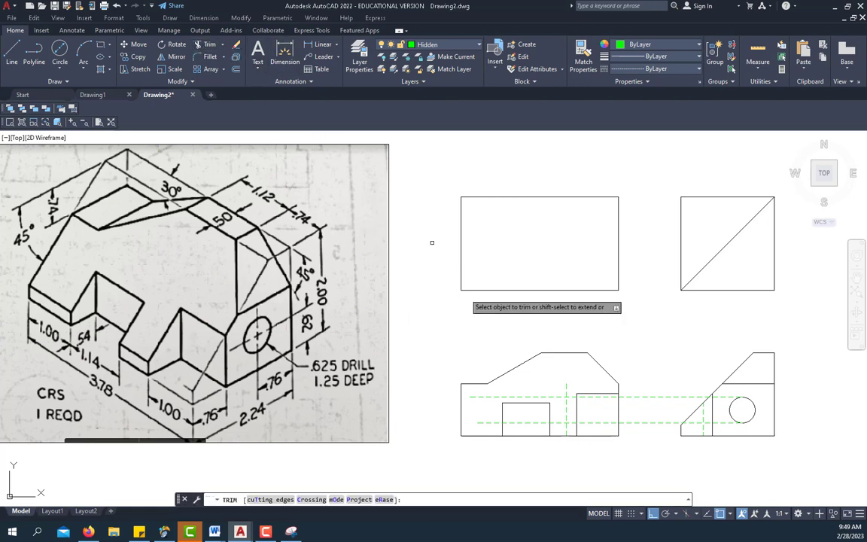
left_click(568, 385)
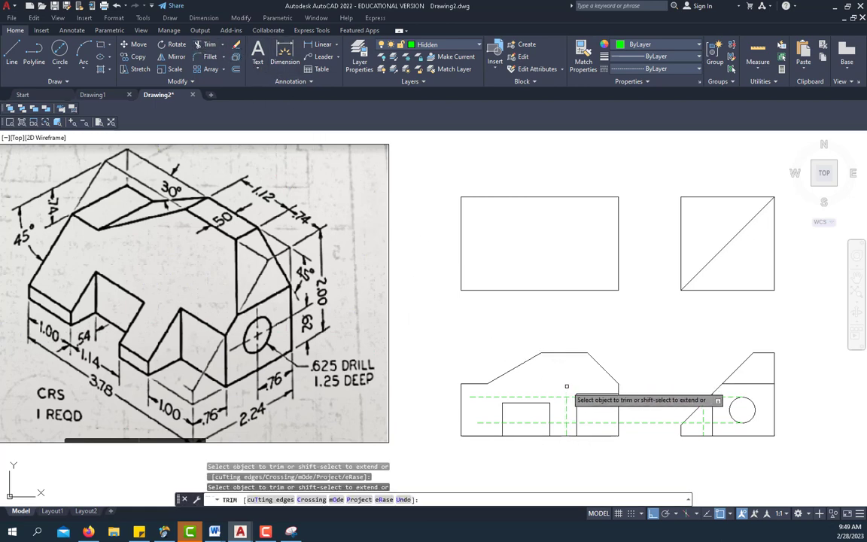
left_click(494, 423)
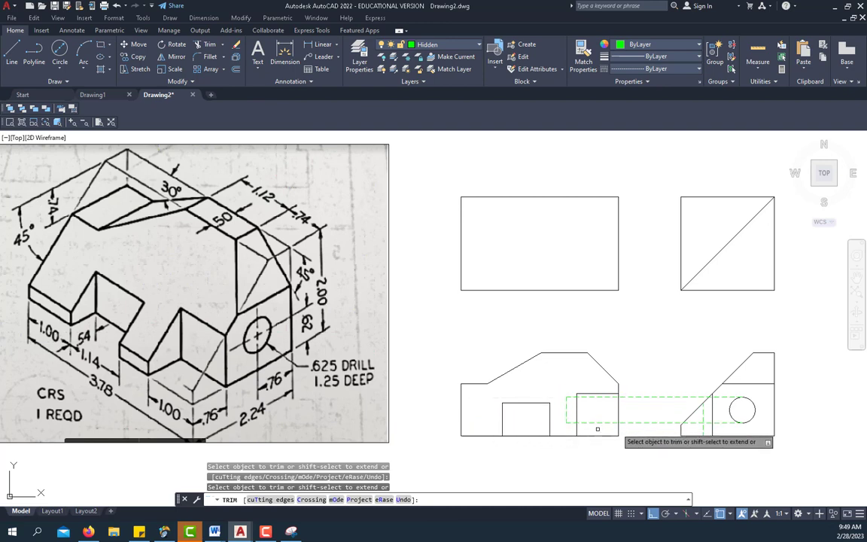
left_click(631, 422)
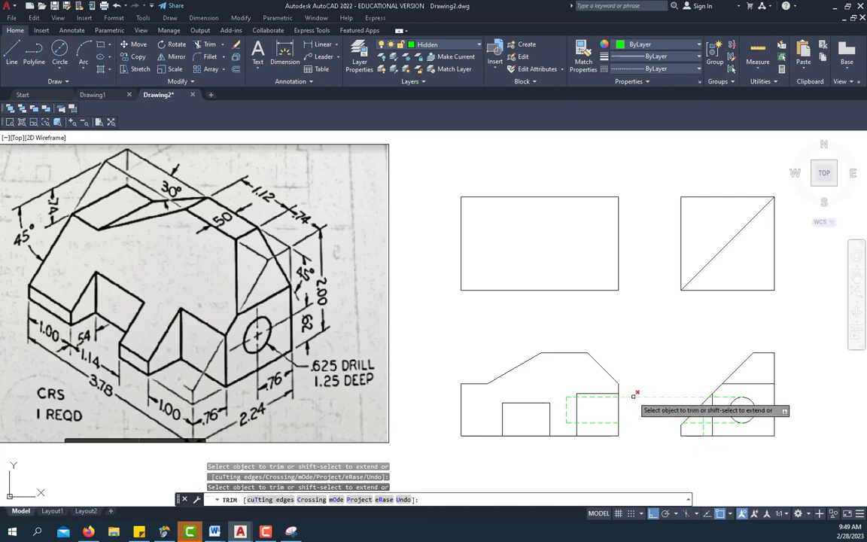
left_click(634, 397)
right_click(639, 361)
left_click(649, 365)
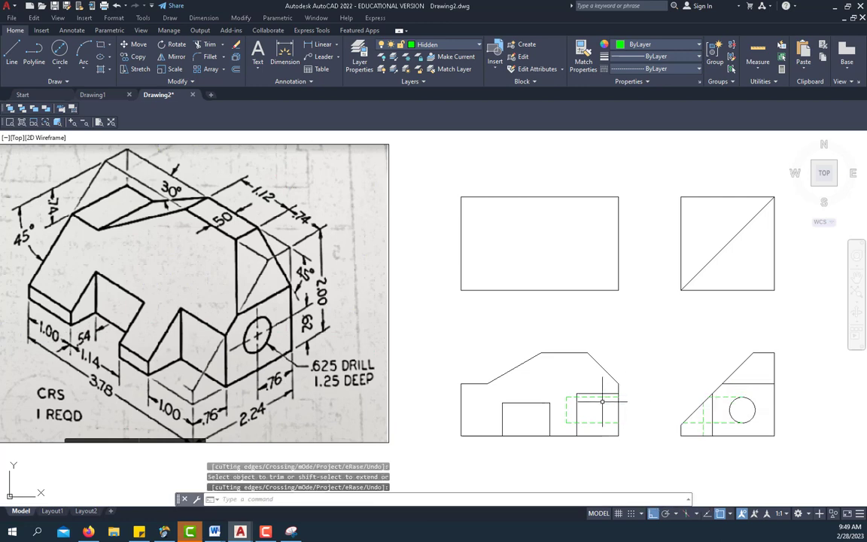
scroll(606, 403, "up", 4)
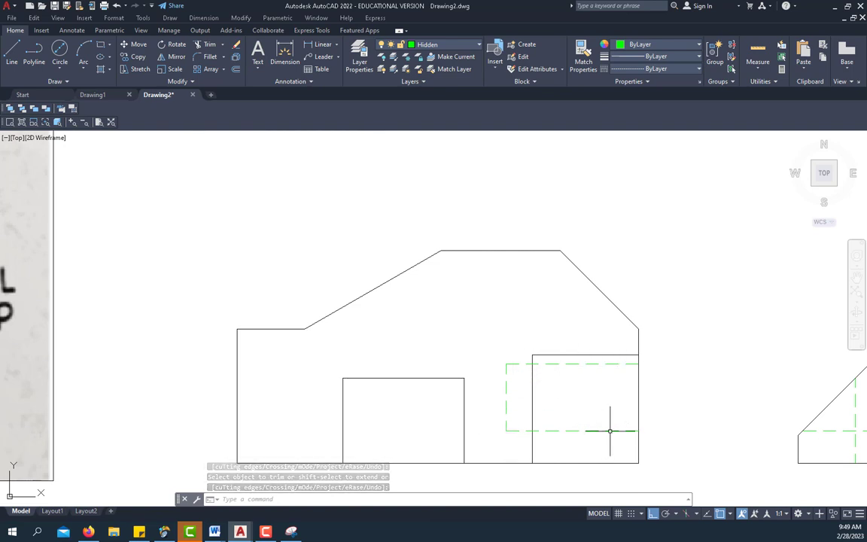
scroll(577, 384, "down", 4)
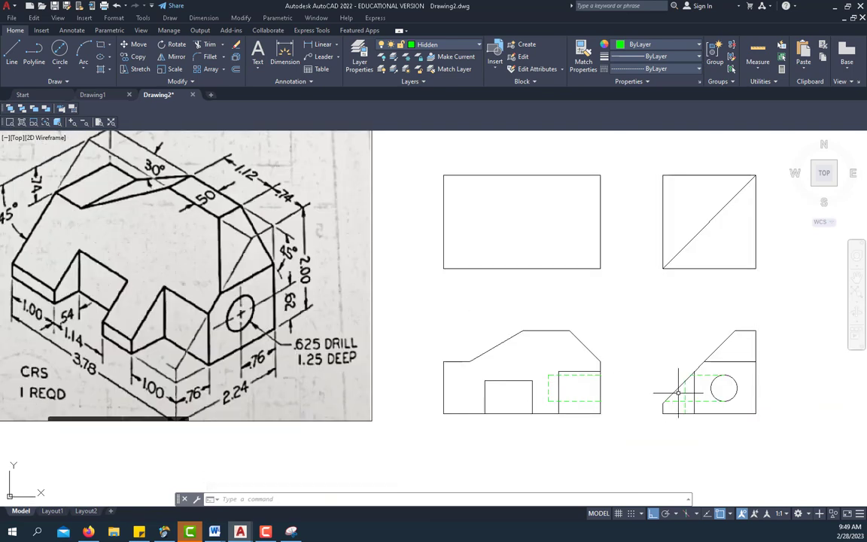
- Erase the two horizontal hidden projection lines running from the circle to the sloped edge in the side view
left_click(700, 375)
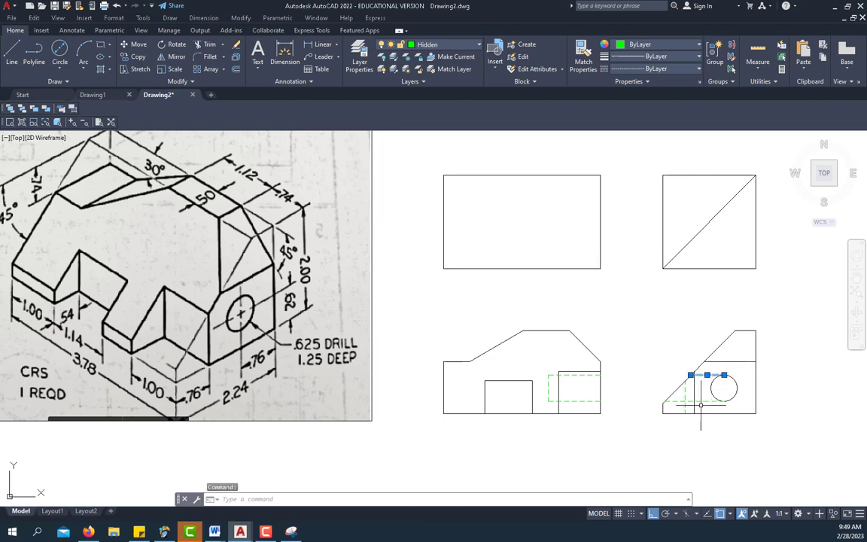
left_click(700, 401)
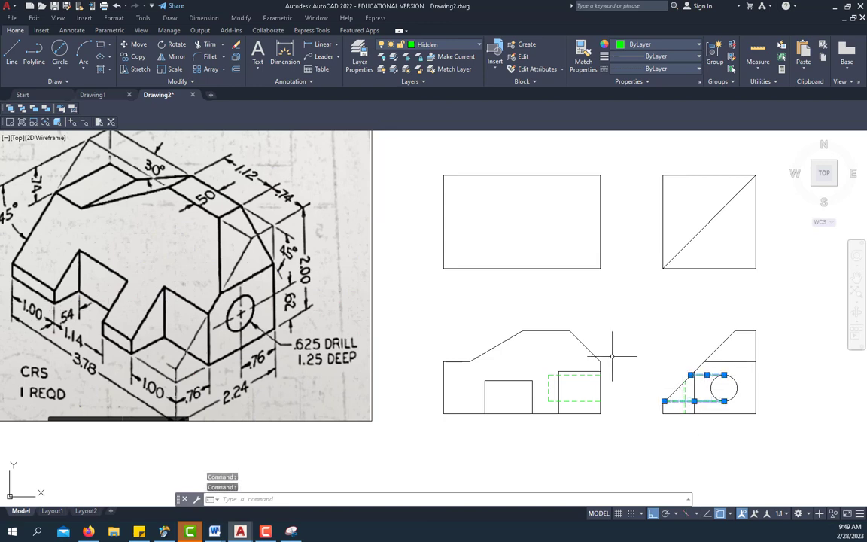
key("Delete")
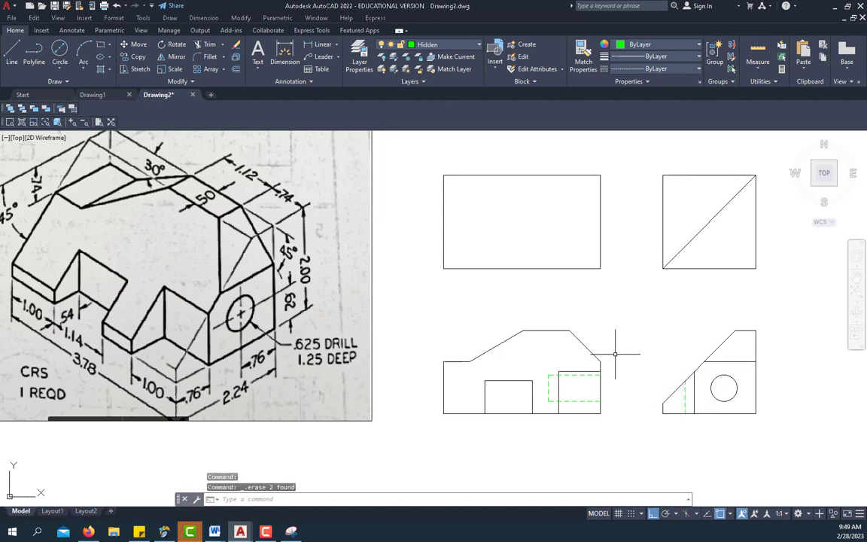
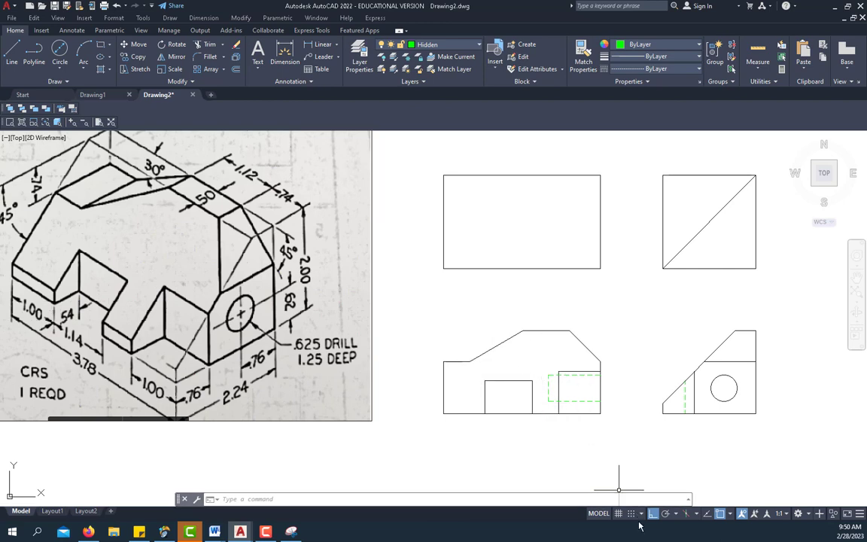
- Set polar tracking to 30° increments and draw a hidden line sloping down at 30° from the upper inner corner of the front view's drilled hole
left_click(677, 514)
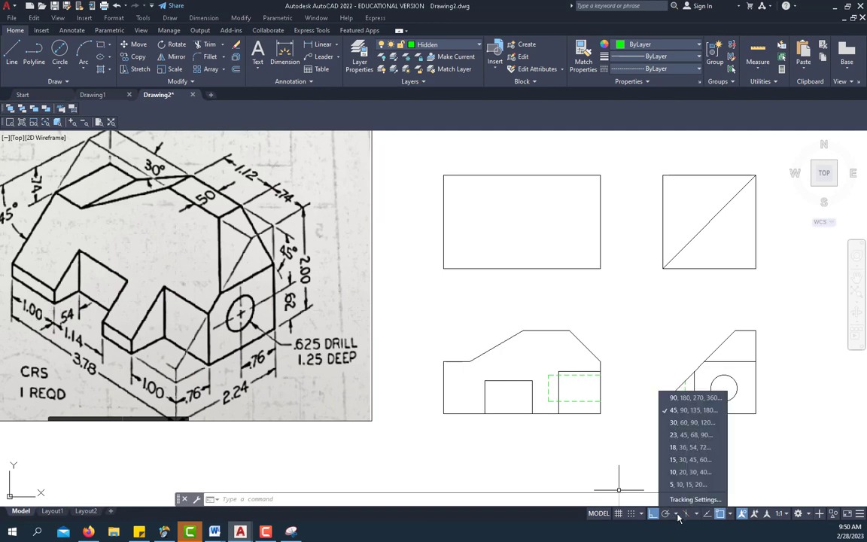
left_click(680, 430)
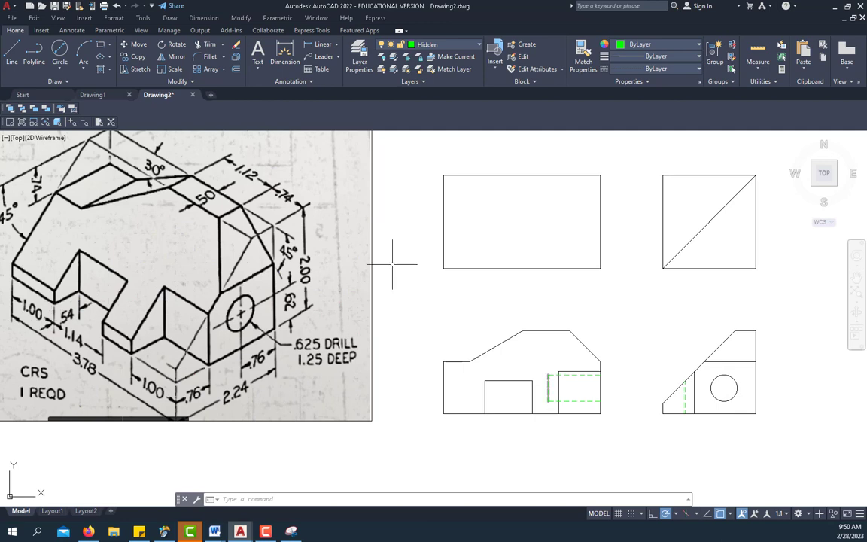
left_click(12, 53)
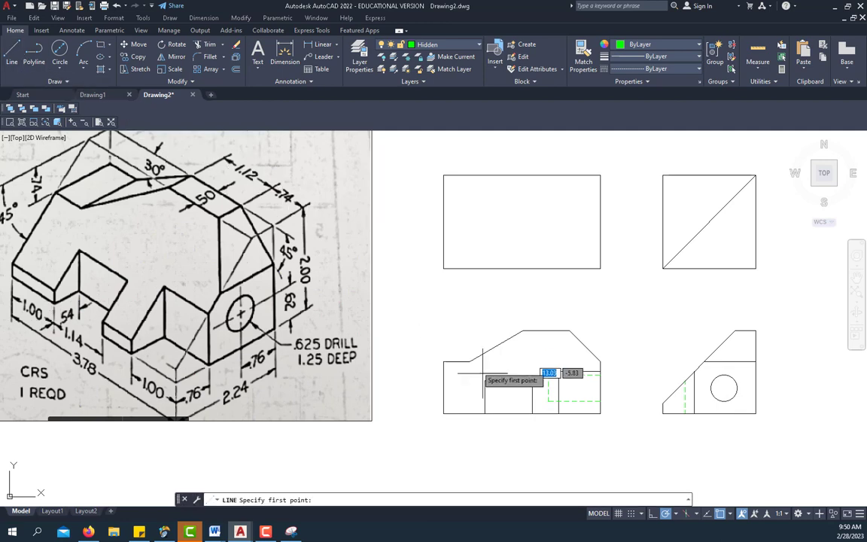
scroll(540, 388, "up", 2)
scroll(540, 388, "up", 3)
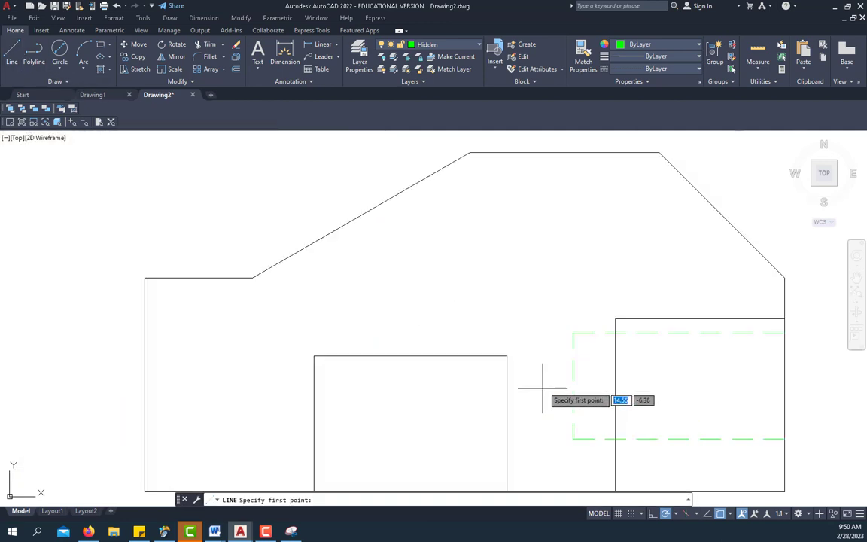
left_click(573, 332)
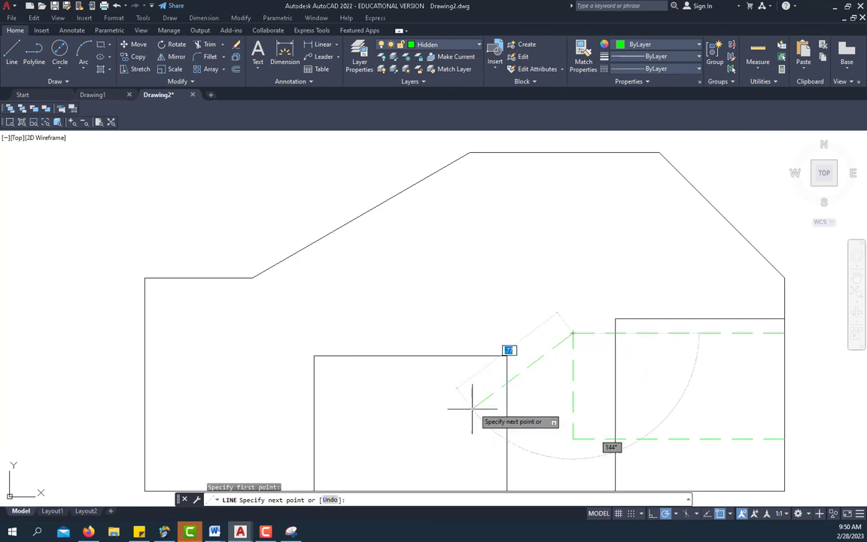
left_click(424, 421)
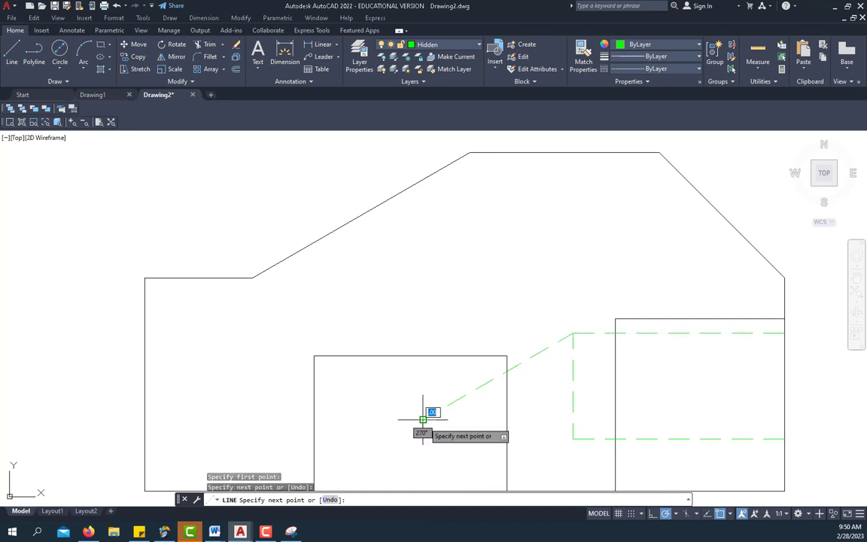
right_click(494, 289)
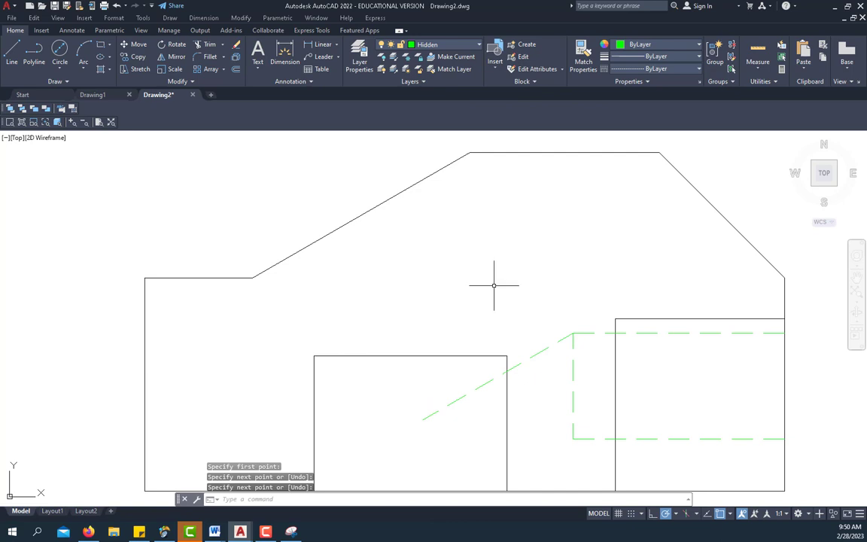
- Draw a second hidden line from the hole's lower inner corner, sloping up at 30° so it crosses the first one
left_click(21, 51)
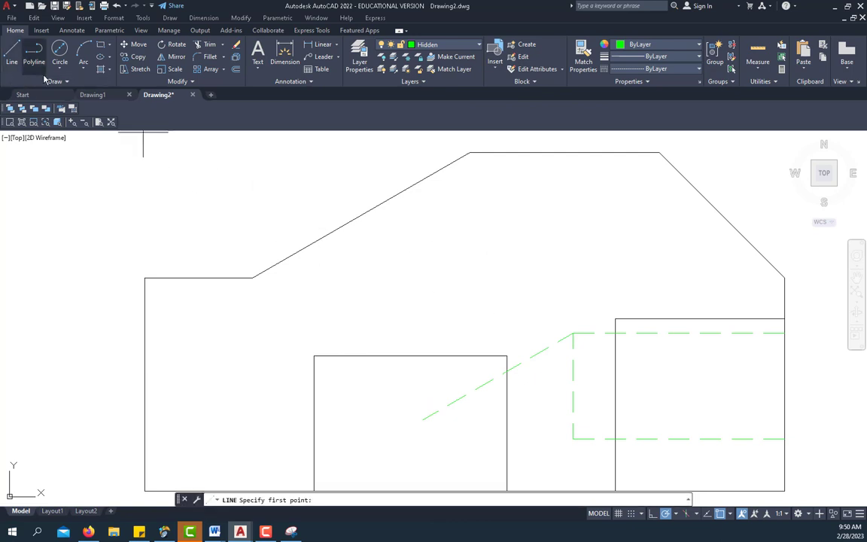
left_click(573, 439)
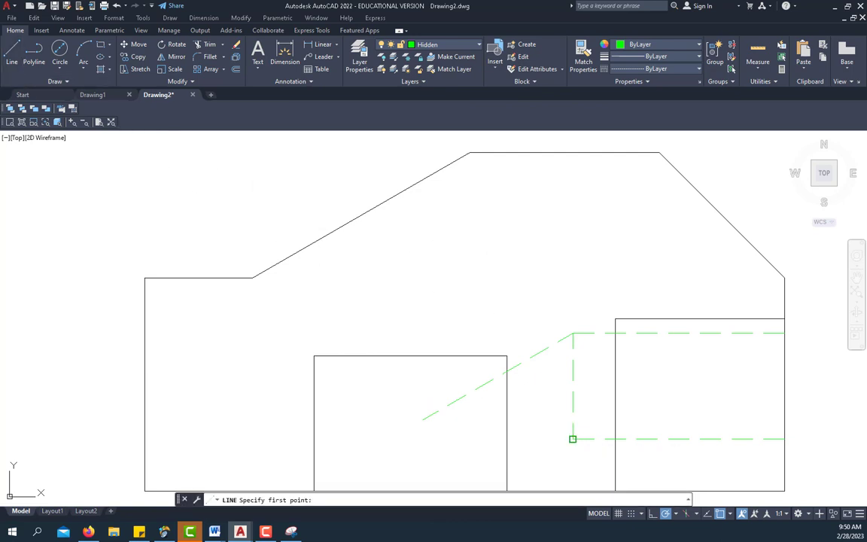
left_click(366, 318)
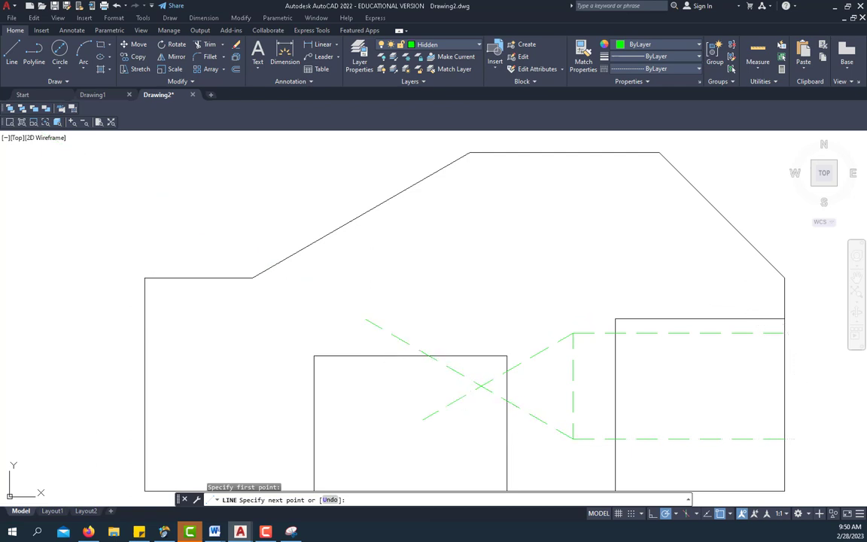
right_click(410, 289)
left_click(421, 298)
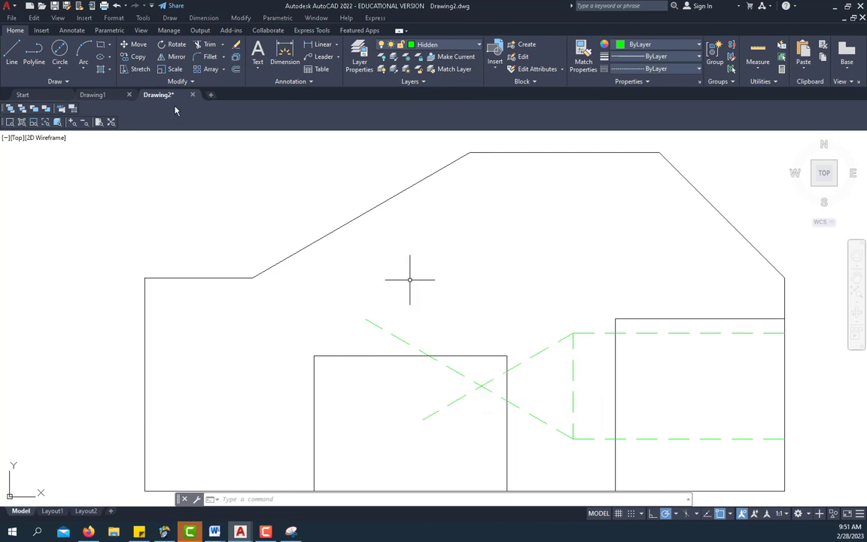
- Trim both sloped hidden lines beyond their crossing point to form the pointed end of the drilled hole
type("tr")
key("Return")
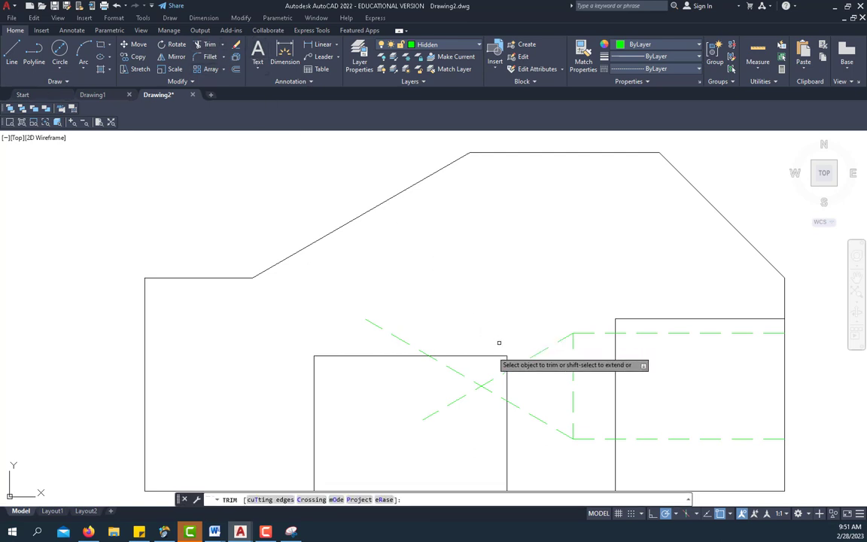
left_click(406, 341)
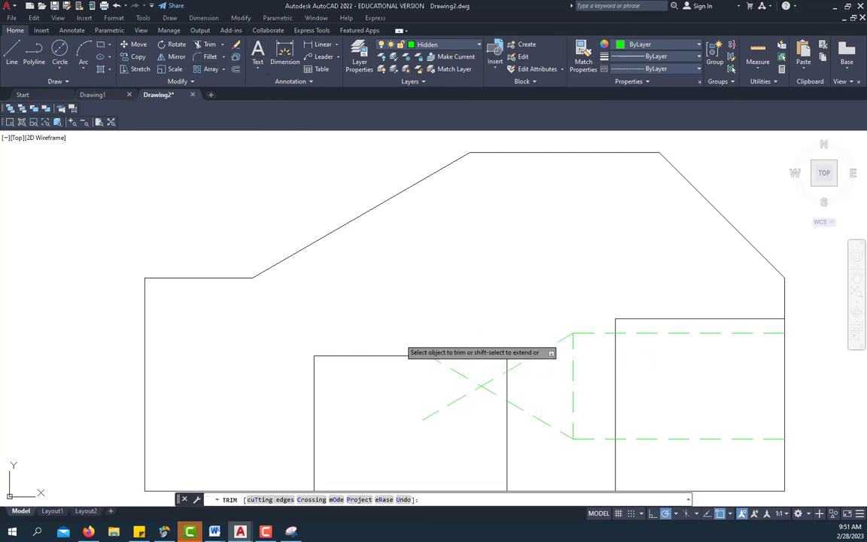
left_click(460, 373)
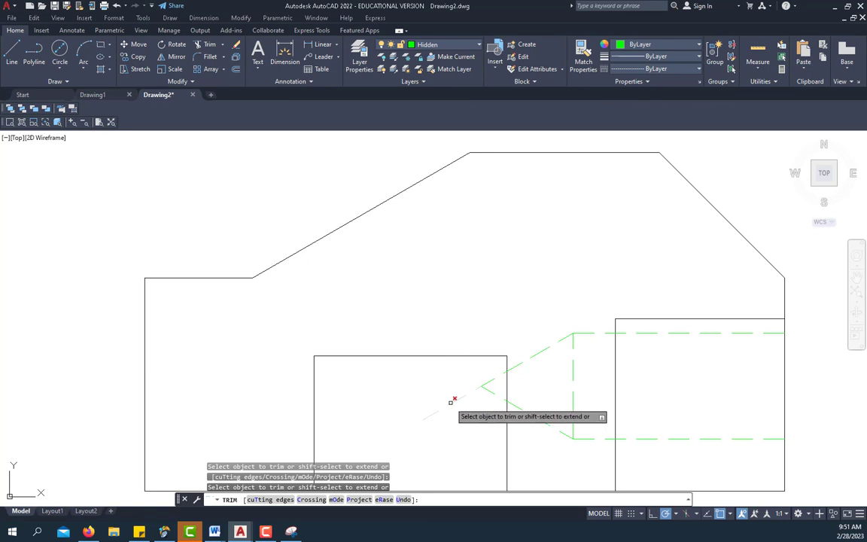
left_click(450, 402)
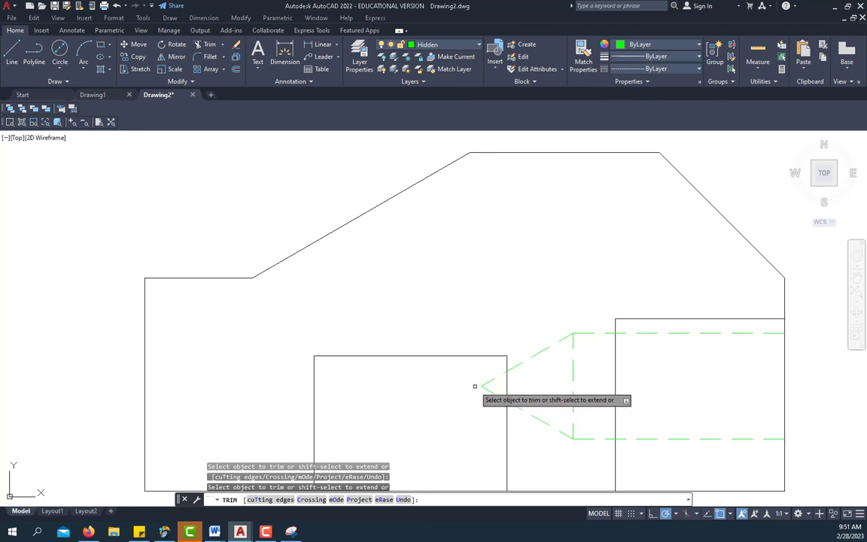
right_click(461, 241)
left_click(476, 243)
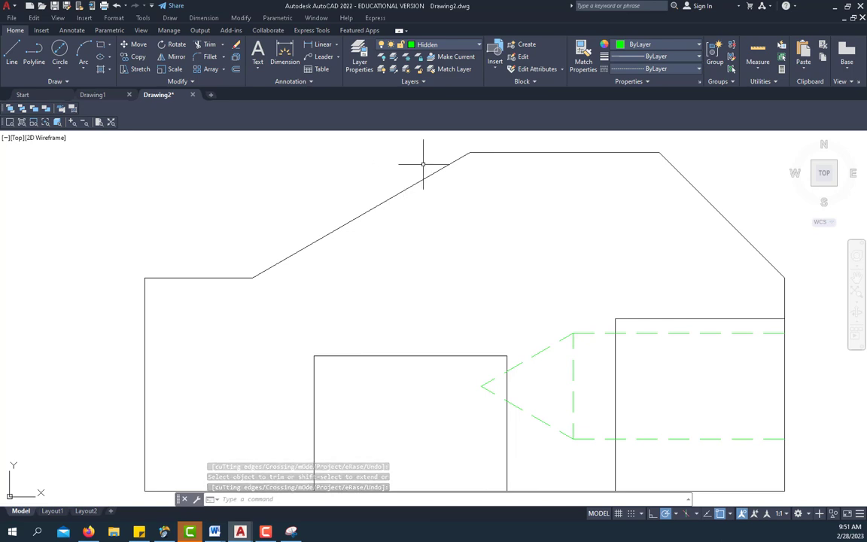
- Check the angle between the drill point's sloped lines with an angular dimension, and erase that dimension
left_click(337, 45)
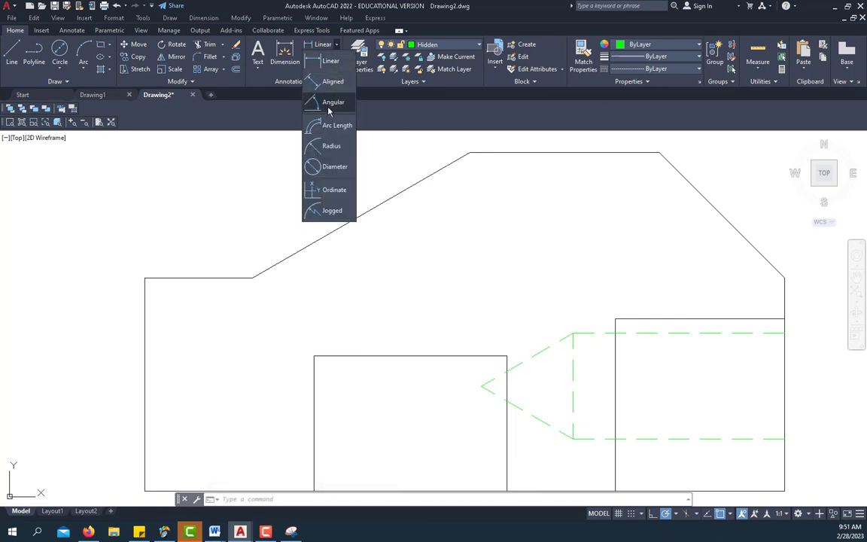
left_click(328, 106)
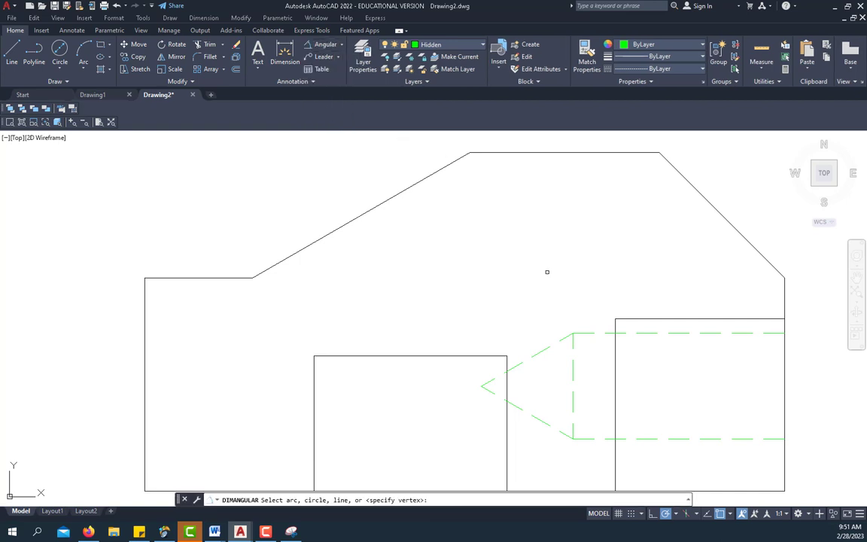
left_click(535, 365)
left_click(540, 420)
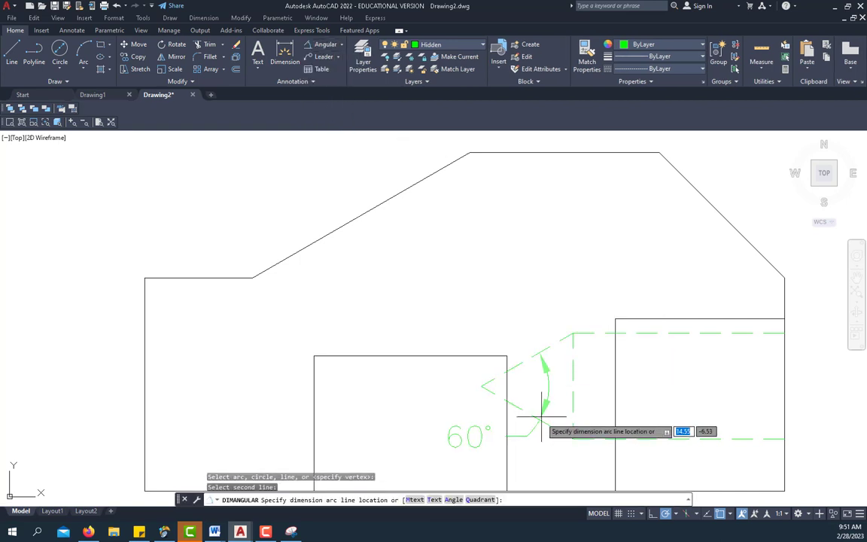
left_click(549, 385)
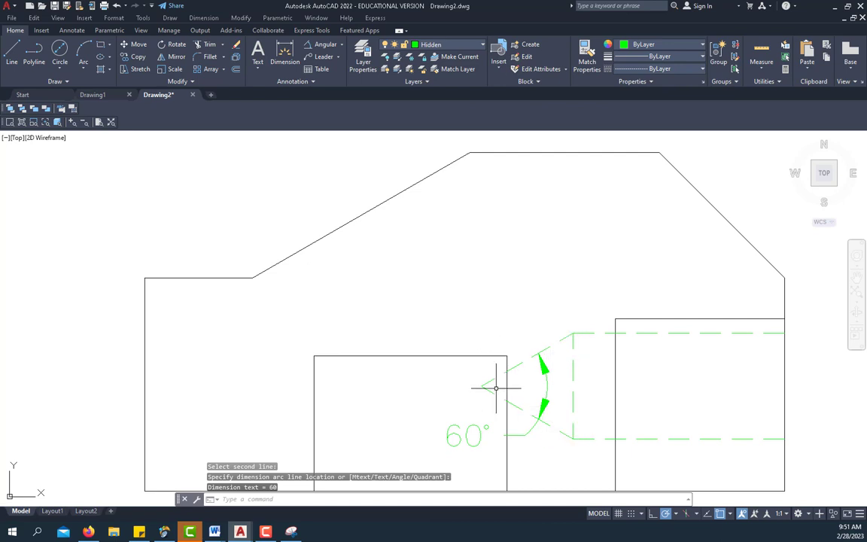
left_click(544, 365)
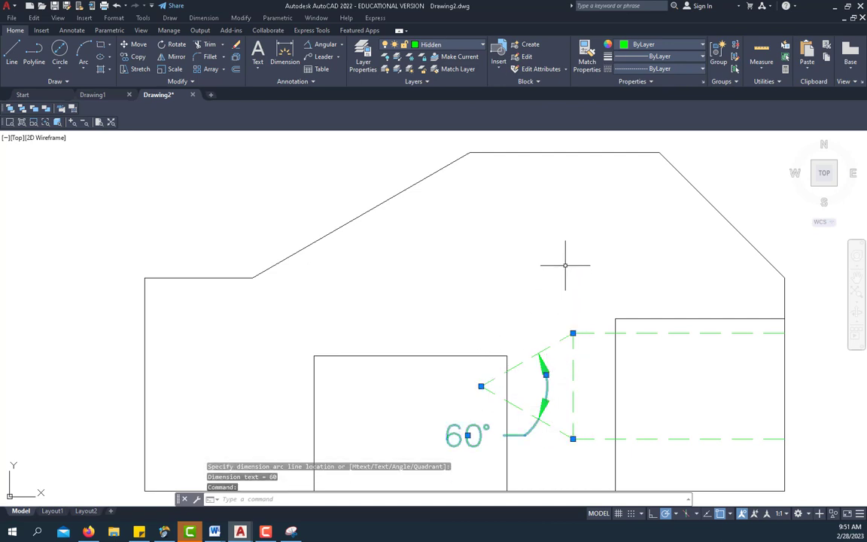
key("Delete")
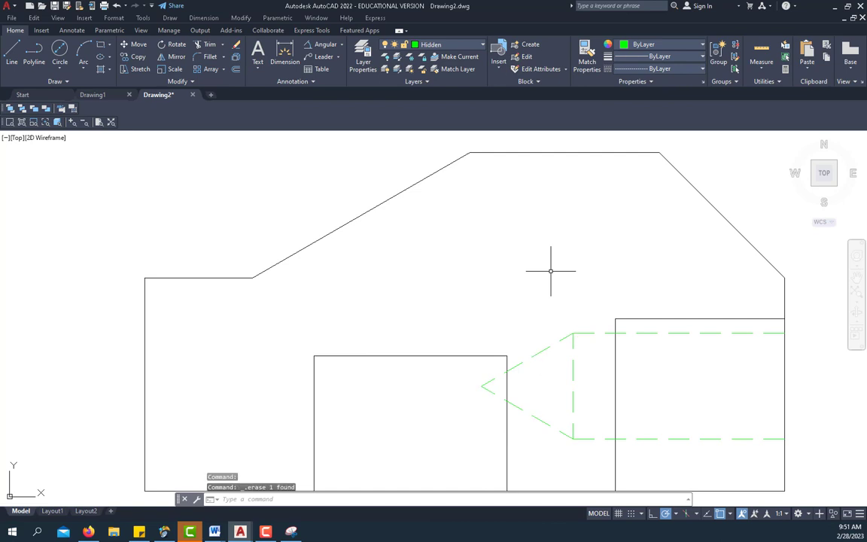
- Turn on Ortho mode and make layer 0 the current layer
scroll(429, 298, "down", 4)
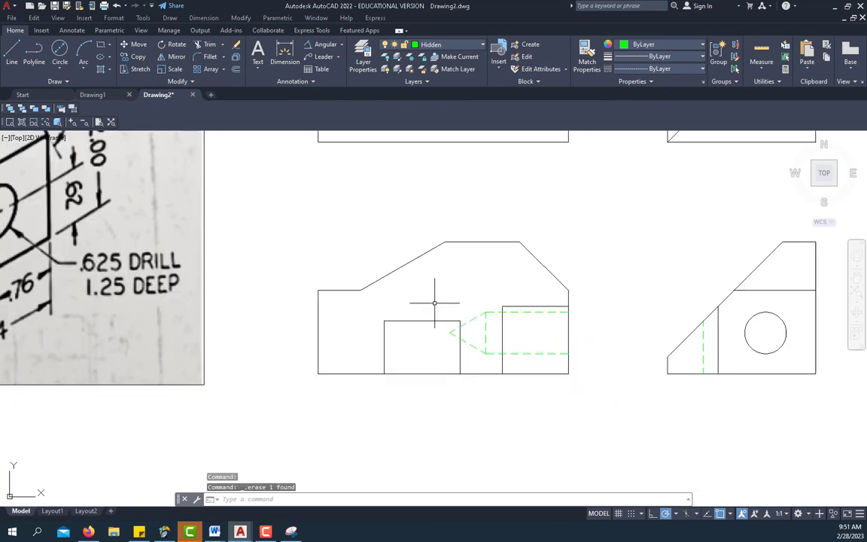
scroll(550, 339, "down", 3)
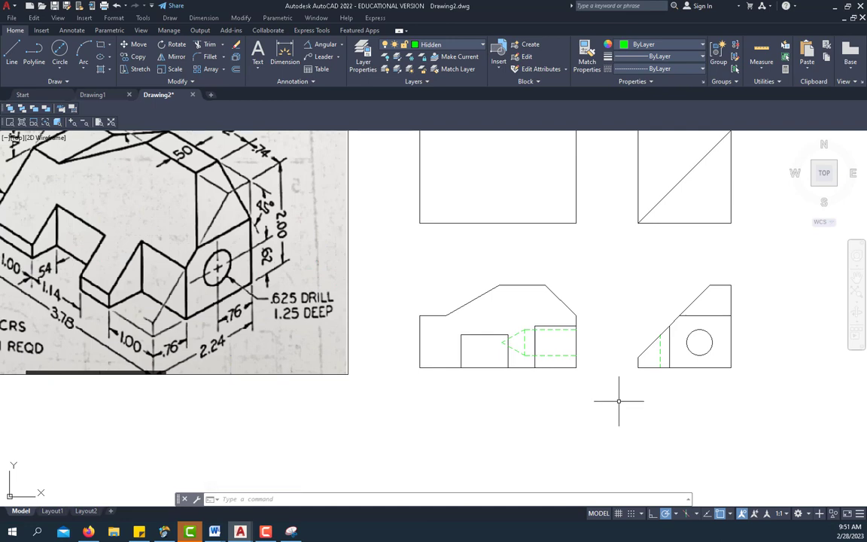
middle_click_drag(394, 404, 433, 451)
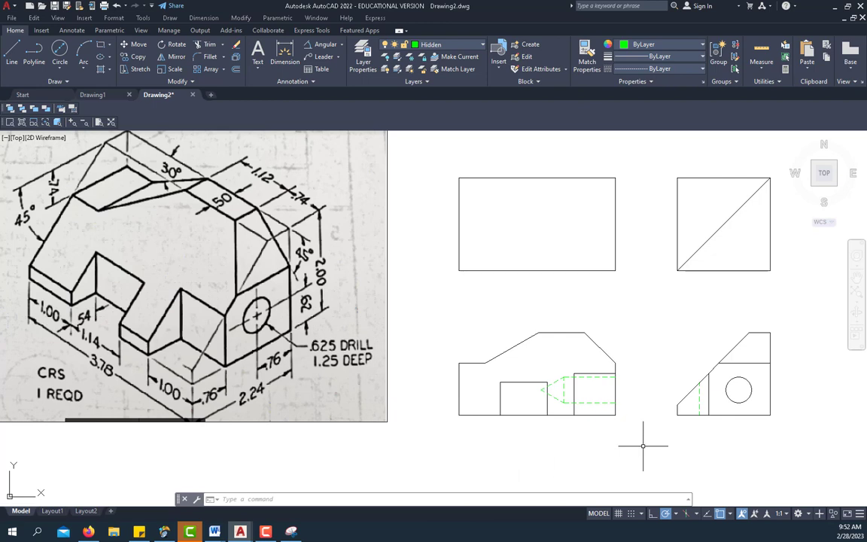
left_click(652, 514)
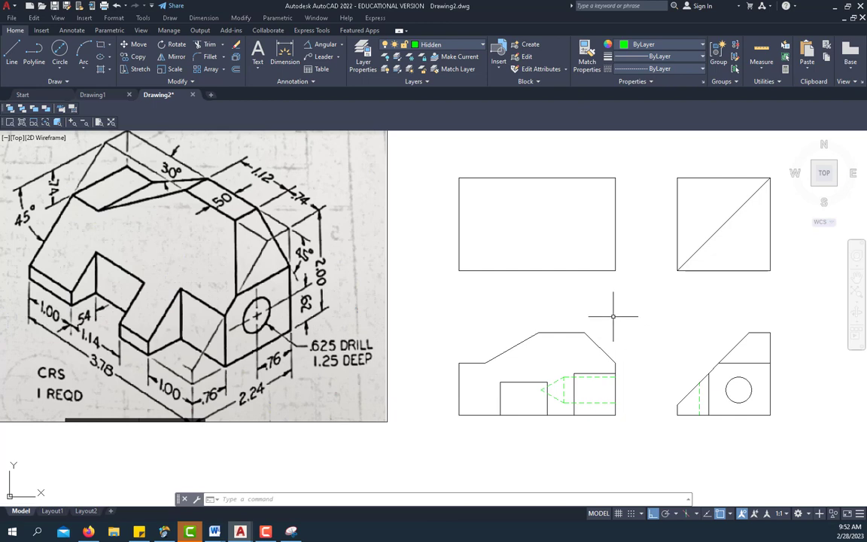
left_click(479, 47)
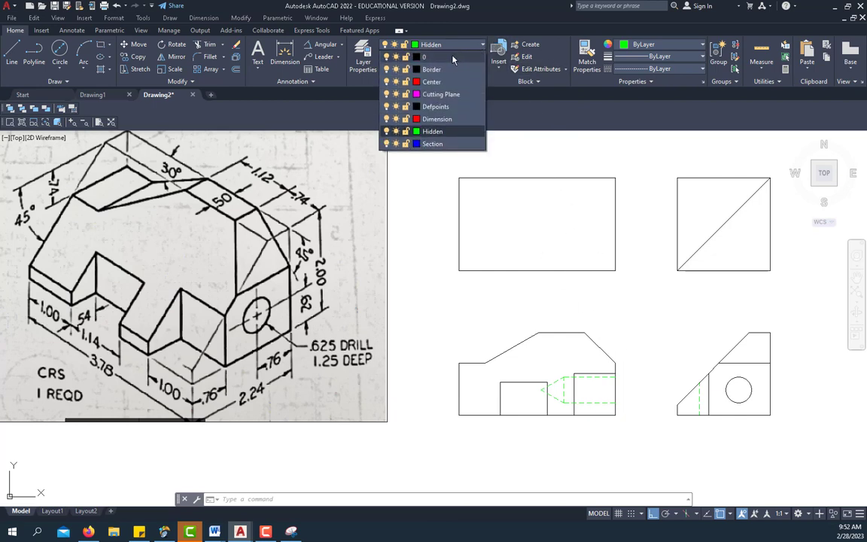
left_click(426, 57)
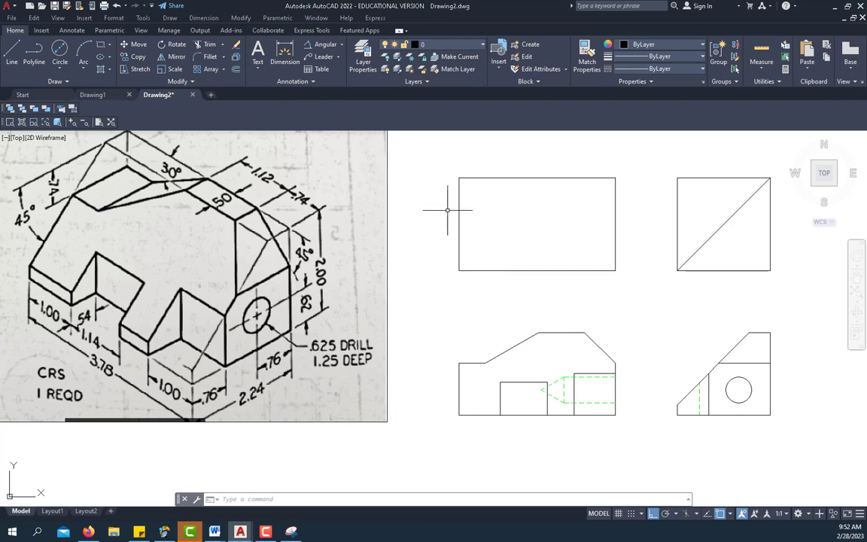
- Draw a vertical projection line from the lower end of the front view's 30° slope up through the top view
left_click(13, 54)
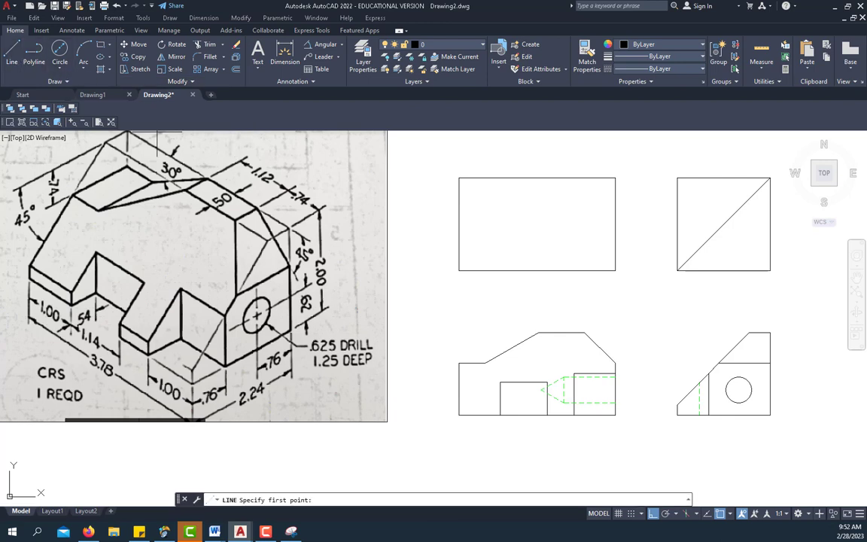
left_click(485, 364)
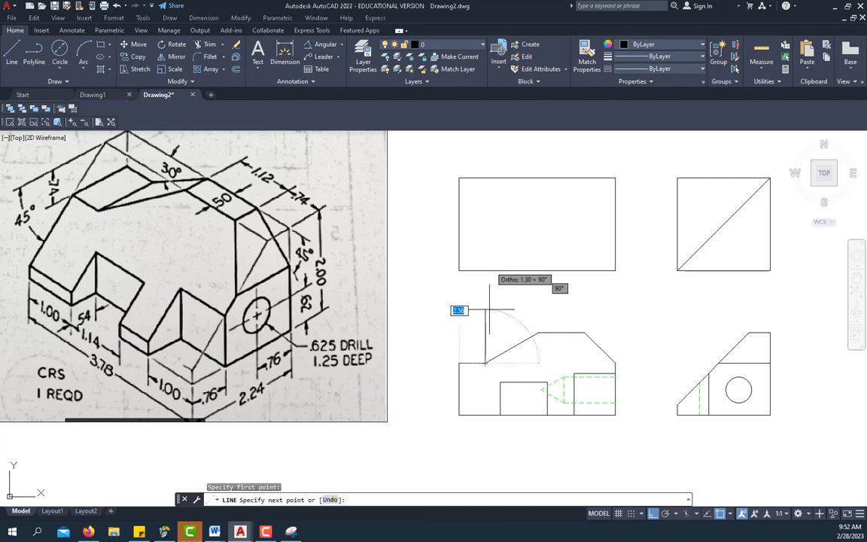
left_click(485, 159)
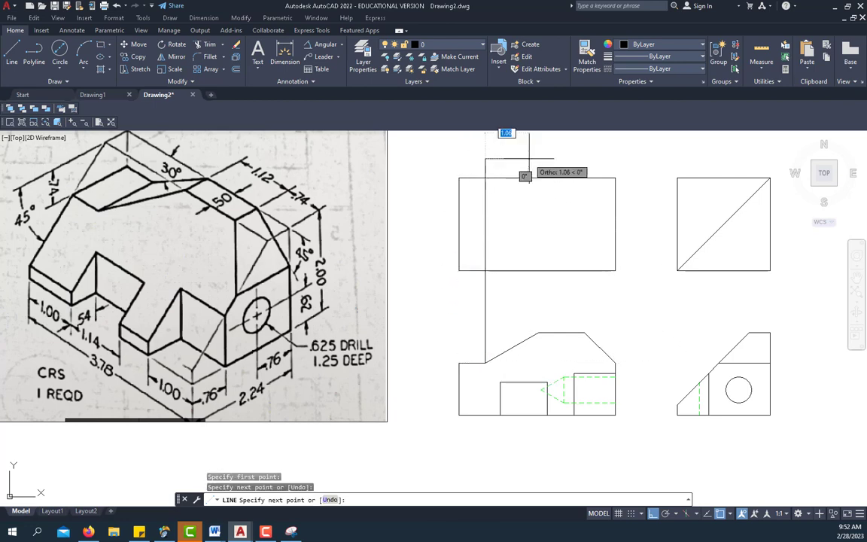
right_click(530, 162)
left_click(541, 166)
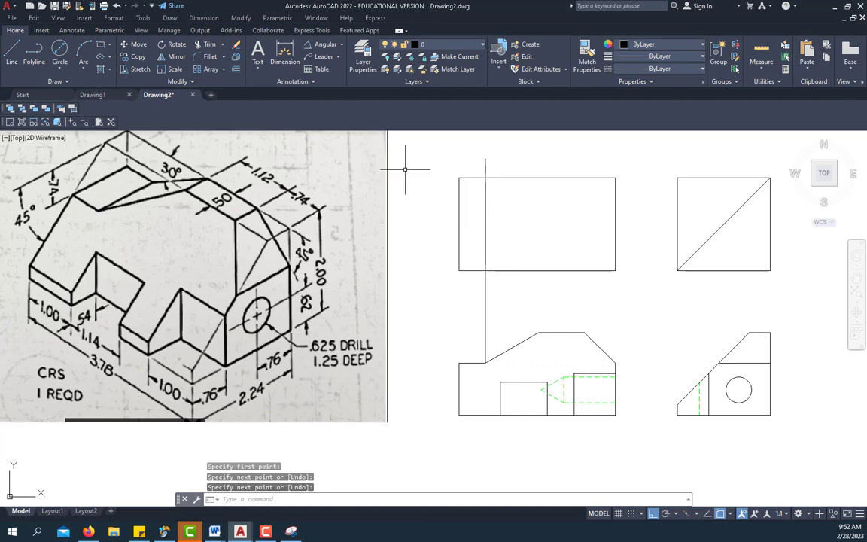
- Project the upper end of the front view's 30° slope with a vertical line extending past the top view's rear edge
left_click(15, 51)
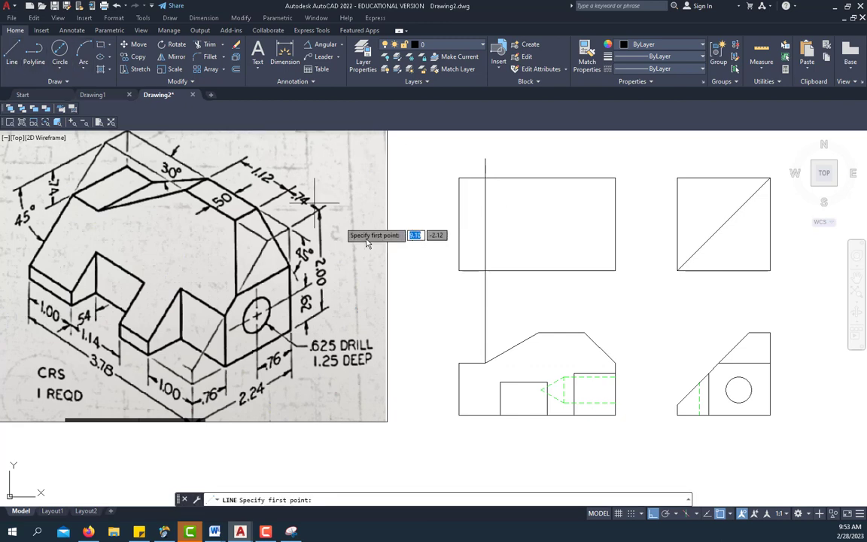
left_click(538, 332)
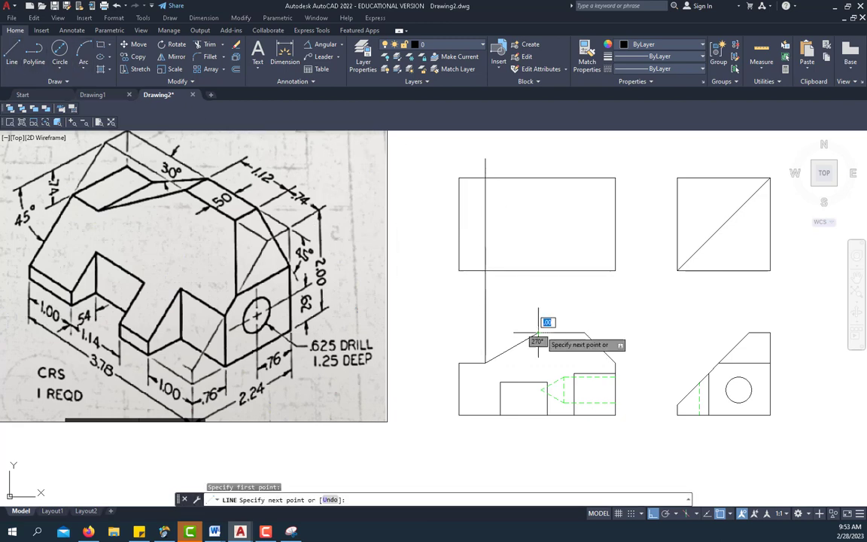
left_click(528, 157)
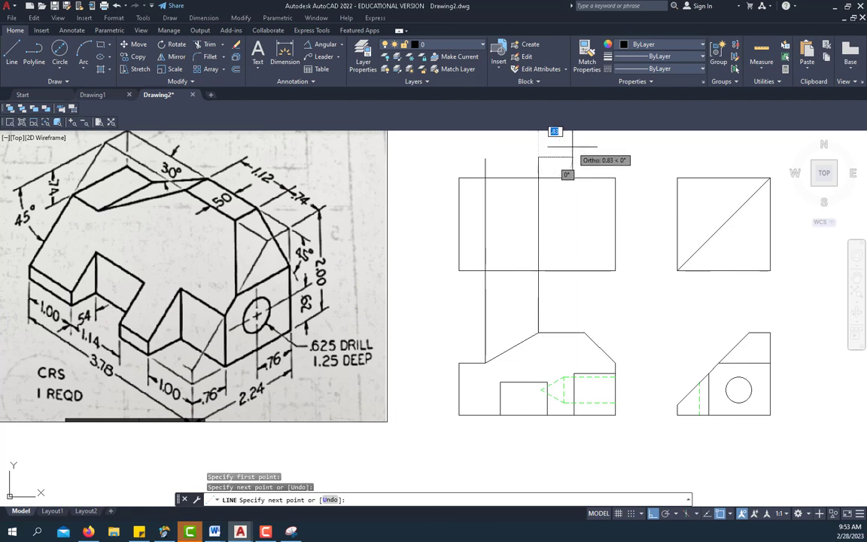
right_click(558, 146)
left_click(592, 152)
- Draw a vertical projection line through the top view from the corner where the front view's top edge meets the 45° chamfer
left_click(22, 55)
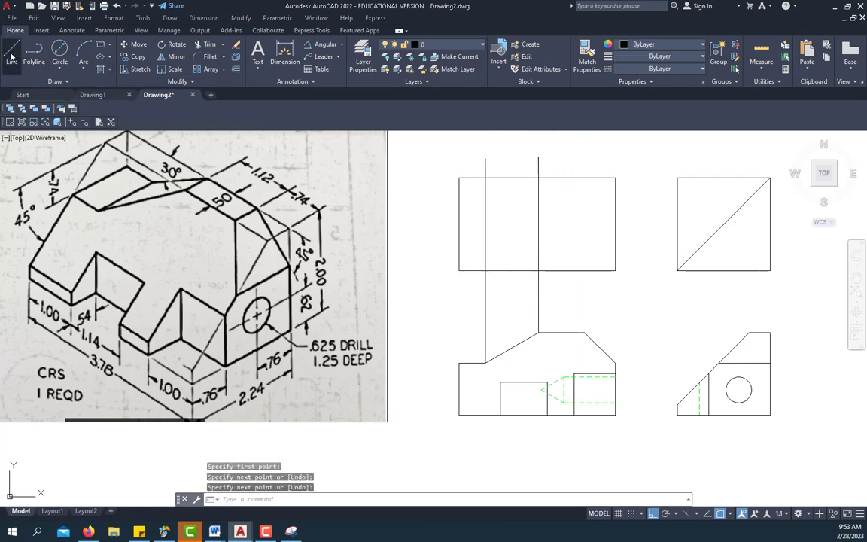
left_click(584, 332)
left_click(596, 154)
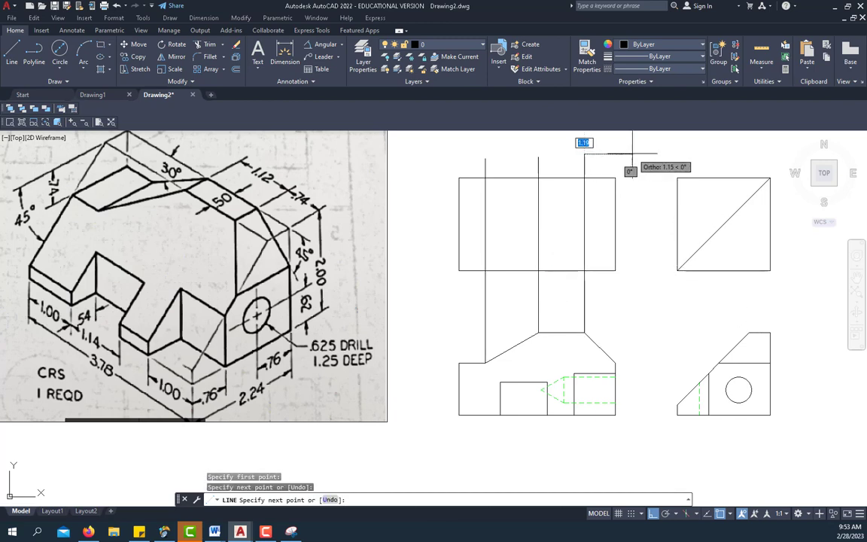
right_click(625, 160)
left_click(655, 165)
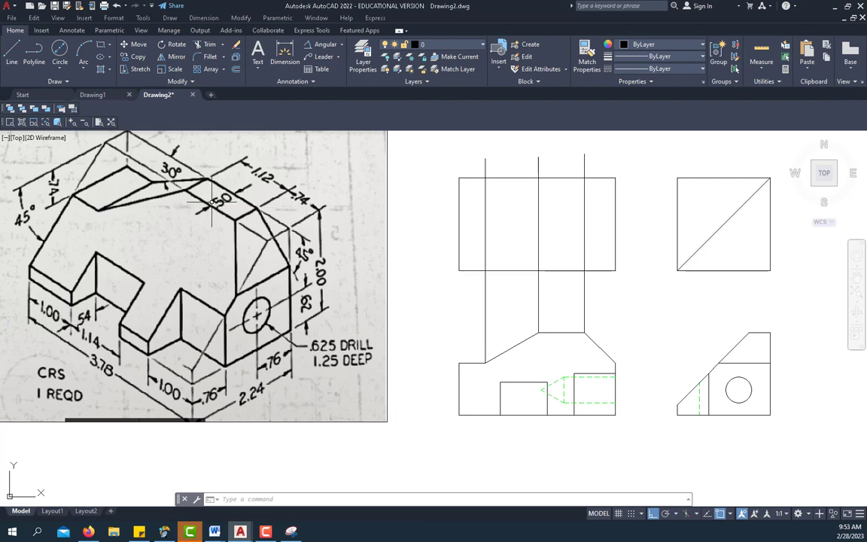
- Draw a vertical line from the upper end of the side view's 45° slope up past the diagonal mitre line
left_click(12, 53)
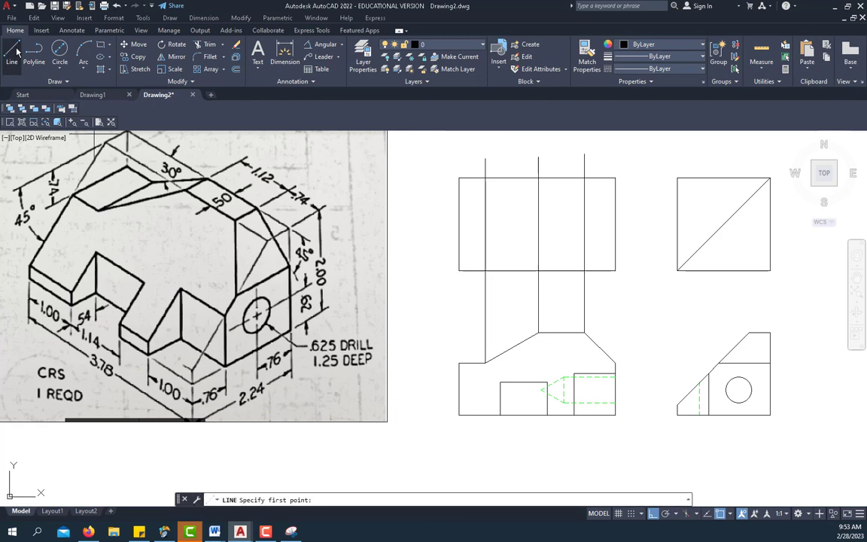
left_click(749, 332)
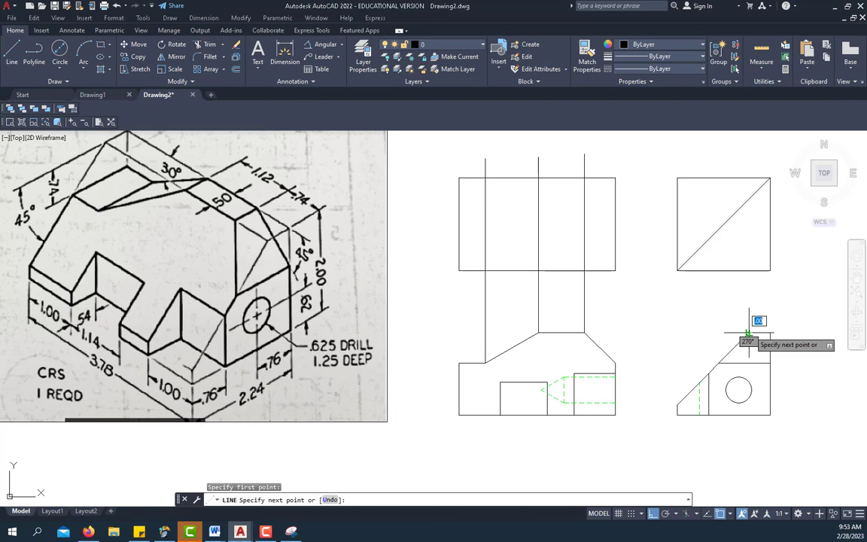
left_click(750, 217)
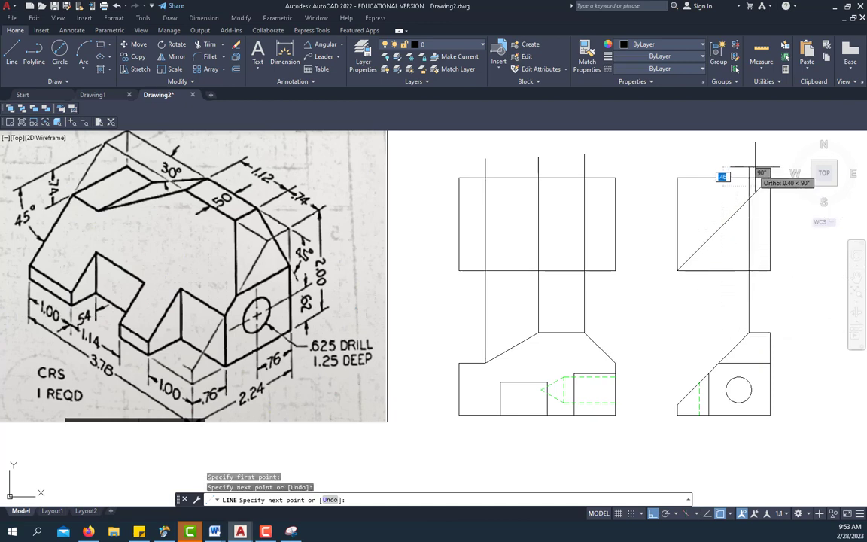
right_click(758, 166)
left_click(772, 170)
- Draw a horizontal line from that projection's crossing with the mitre line across the whole top view
right_click(734, 167)
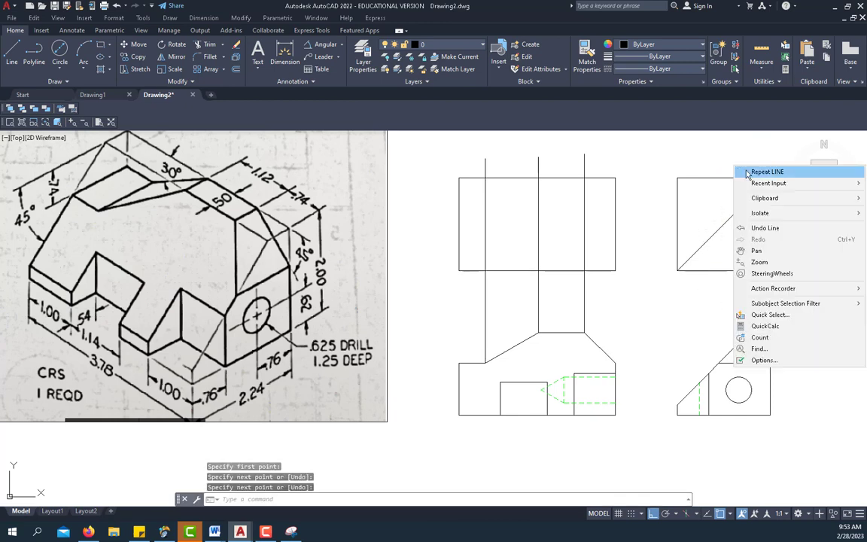
left_click(765, 172)
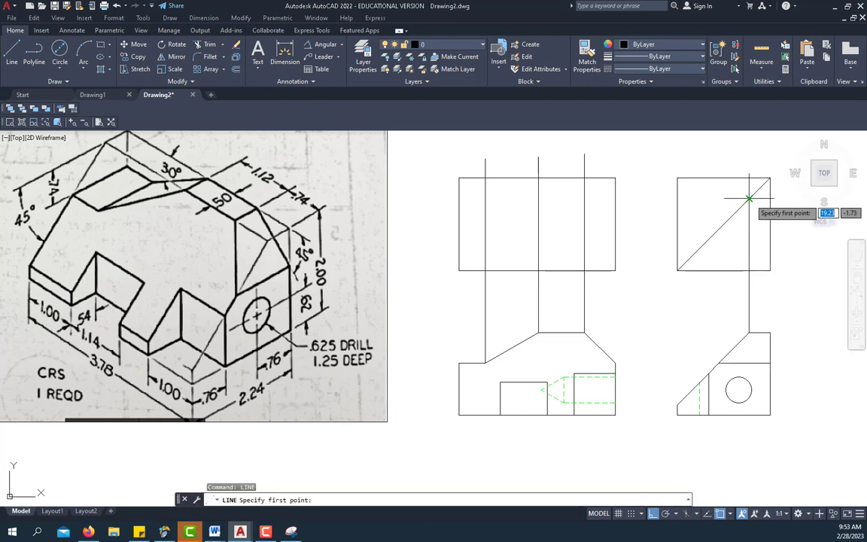
left_click(750, 198)
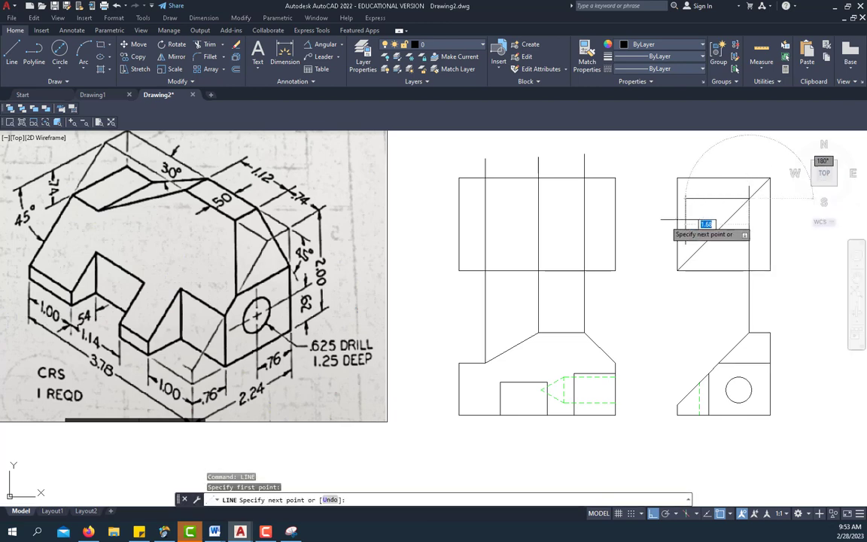
left_click(435, 214)
right_click(623, 163)
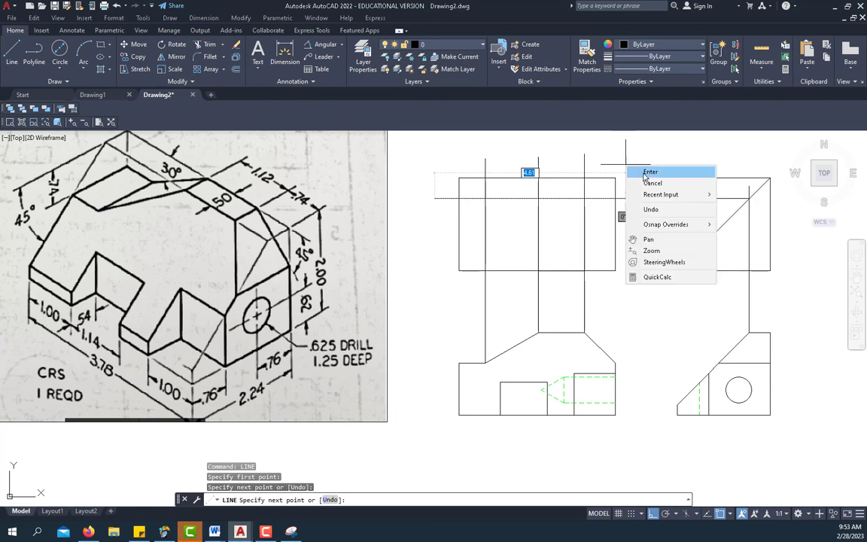
left_click(640, 171)
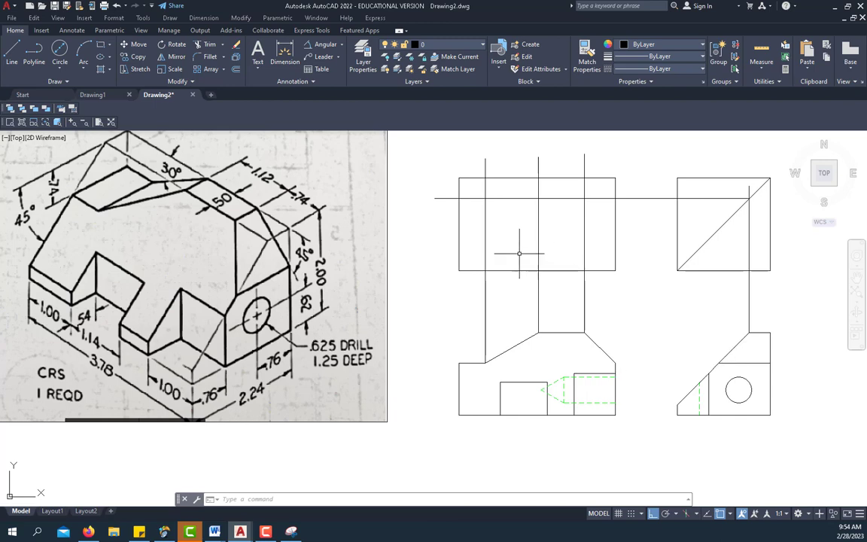
- Draw a vertical line from where the side view's horizontal edge above the hole meets the slope, up past the mitre line
left_click(12, 52)
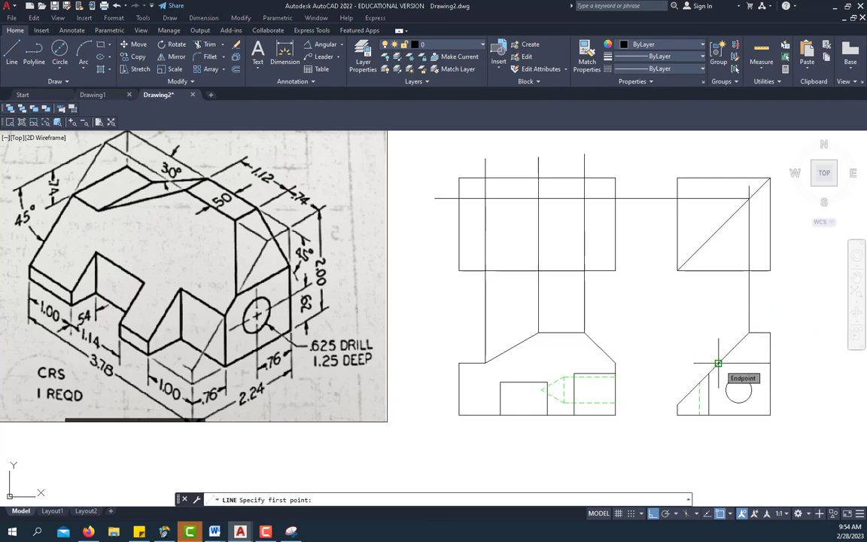
scroll(716, 364, "up", 4)
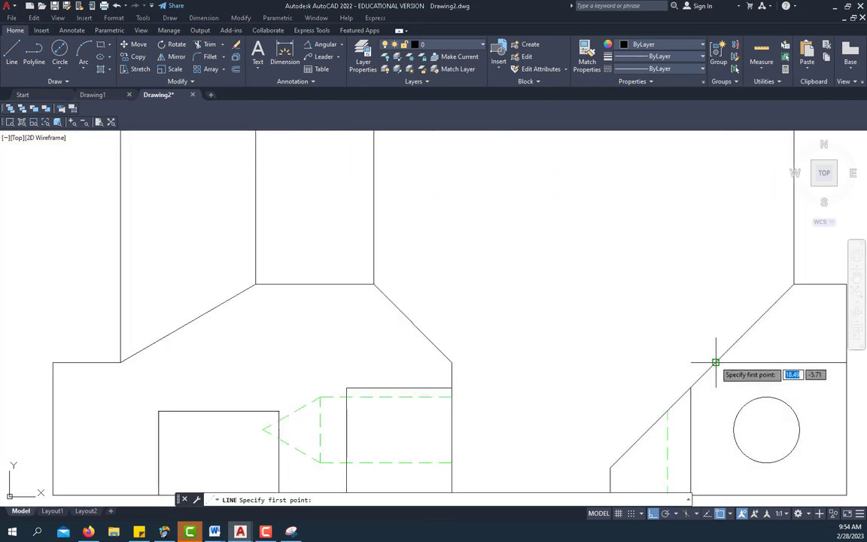
scroll(716, 364, "down", 4)
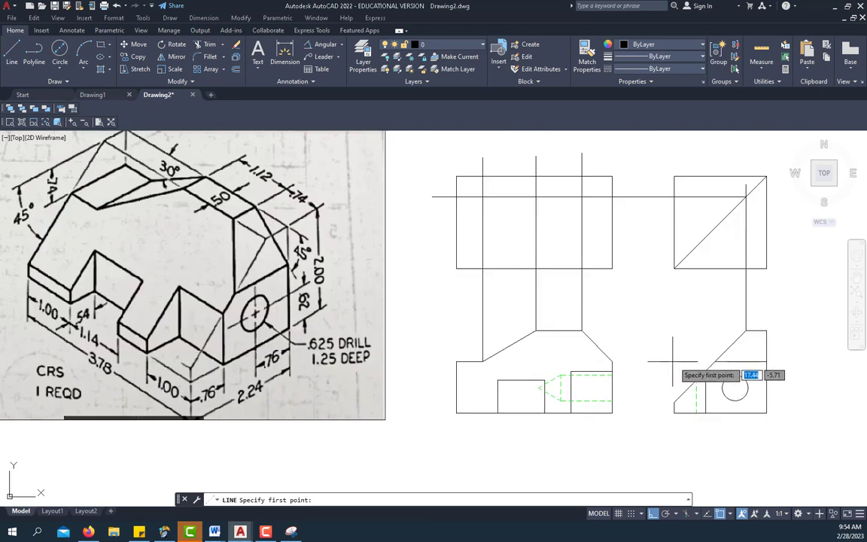
left_click(715, 363)
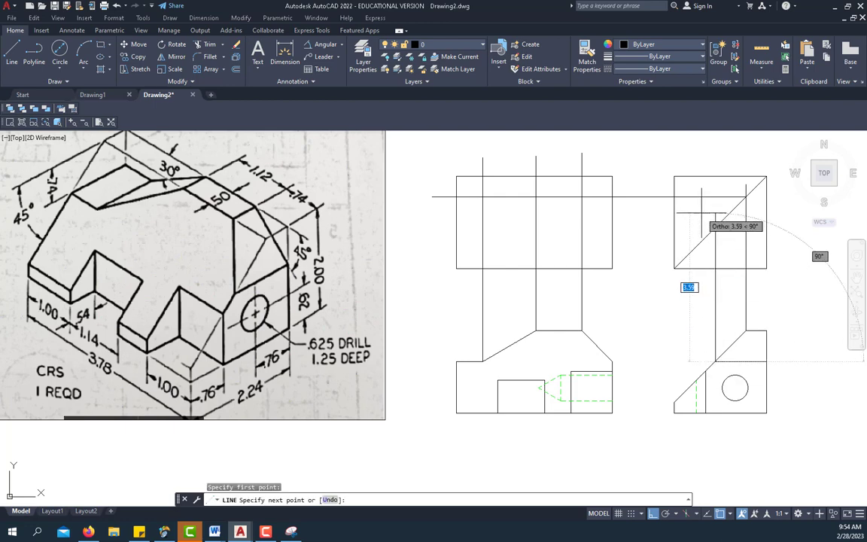
scroll(701, 211, "up", 3)
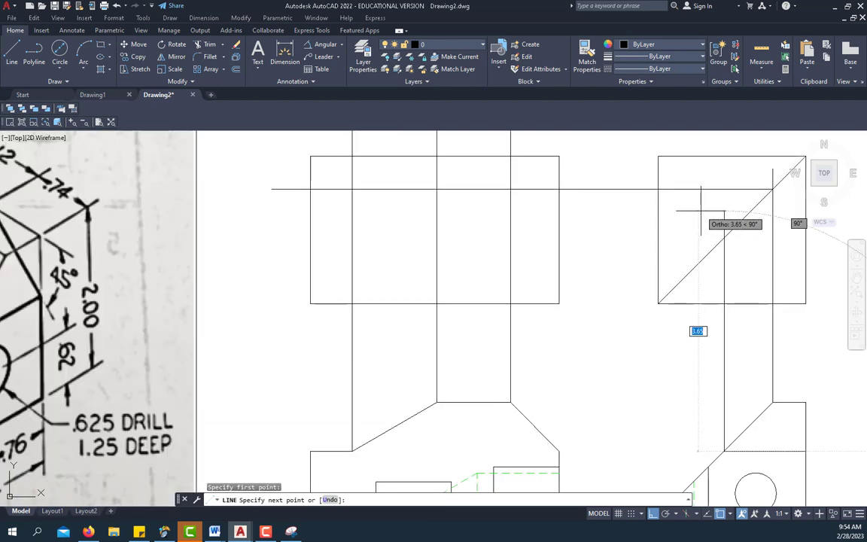
scroll(698, 212, "up", 2)
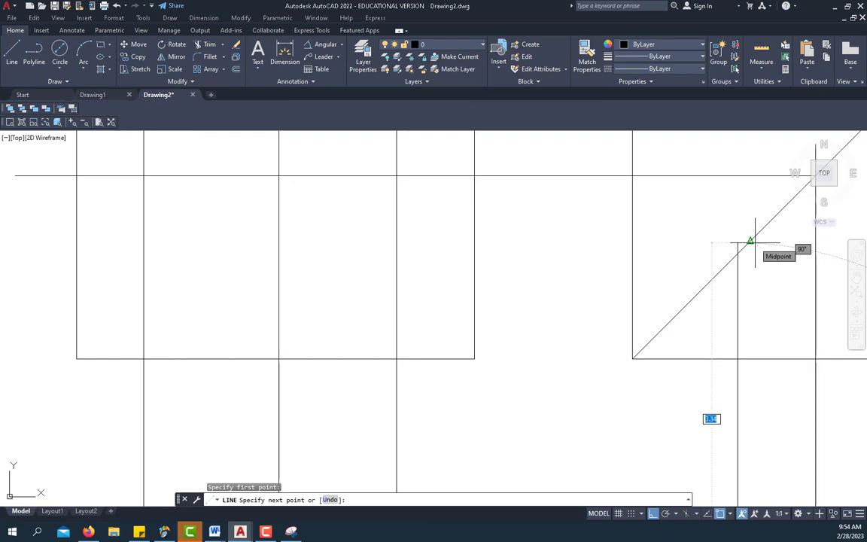
left_click(715, 213)
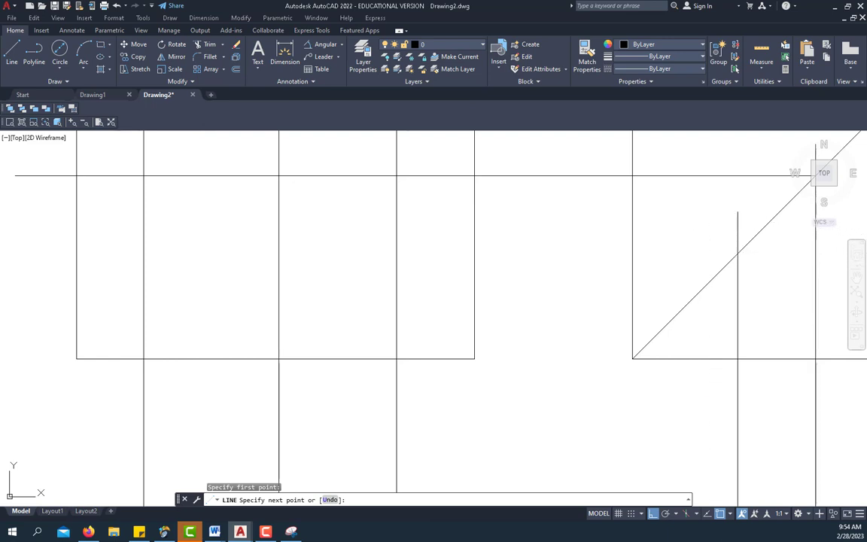
right_click(679, 220)
left_click(693, 228)
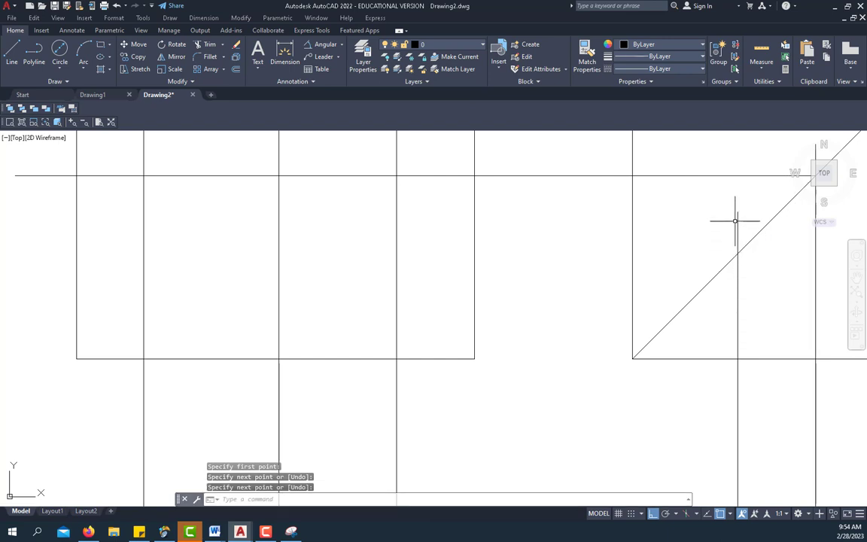
- Carry the second side-view projection from its crossing with the mitre line horizontally across the top view
scroll(663, 256, "down", 3)
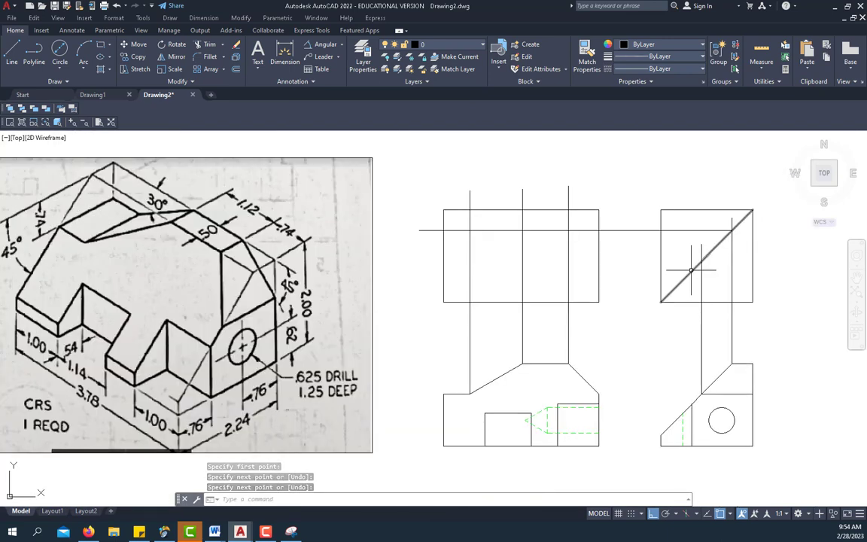
left_click(13, 54)
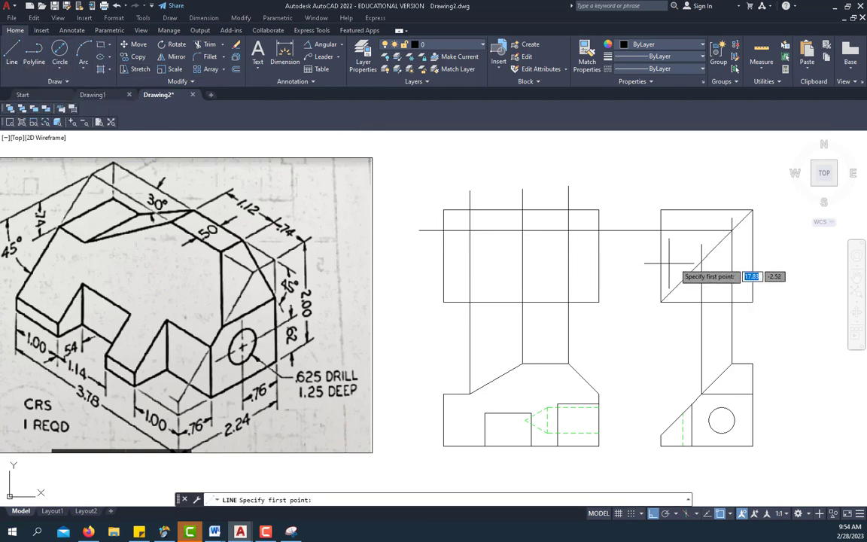
left_click(702, 261)
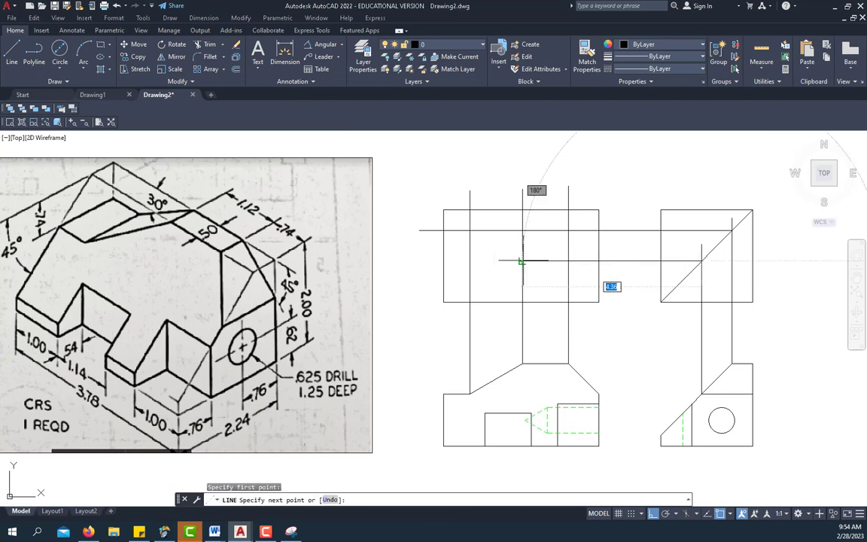
left_click(403, 256)
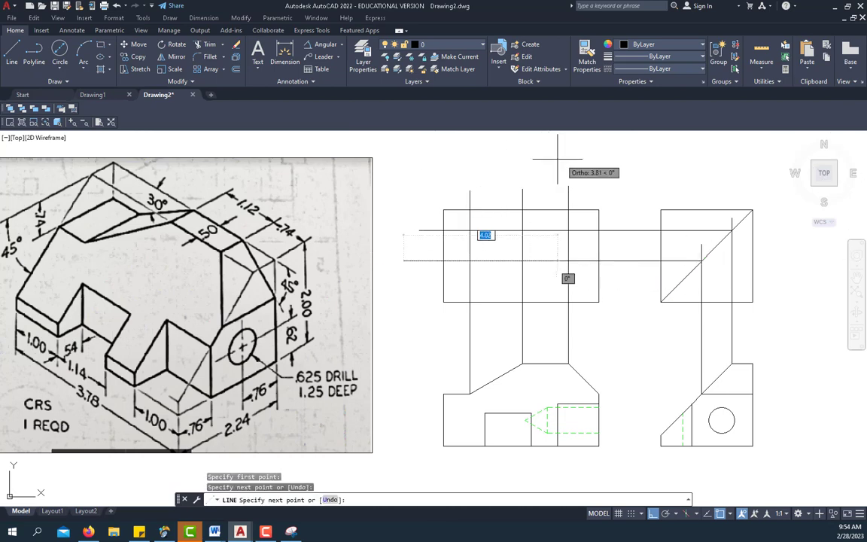
right_click(597, 160)
left_click(621, 167)
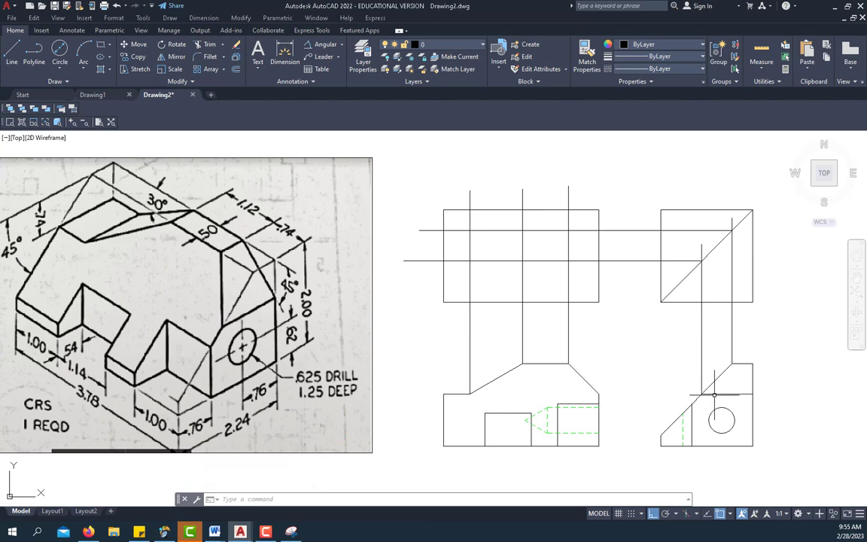
- Highlight the side view's horizontal edge above the hole and its top-view projection, and the front view's top edge, to compare matching edges
left_click(714, 394)
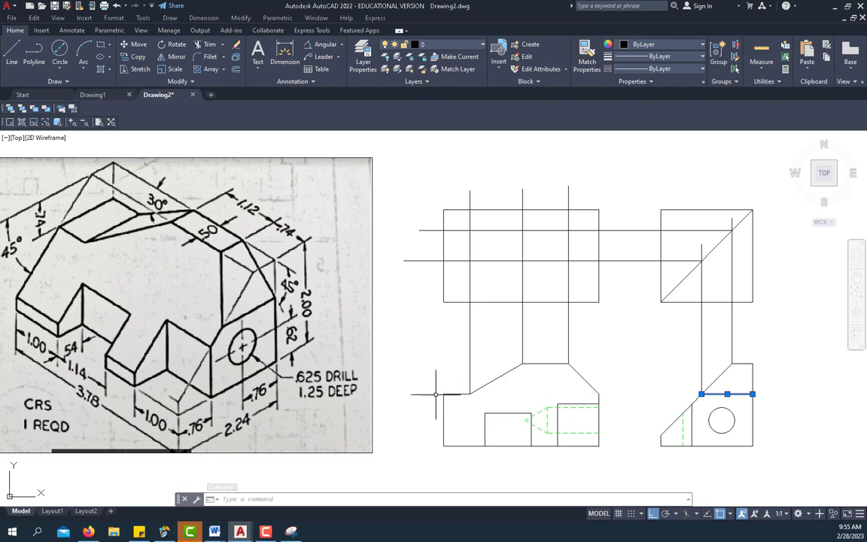
left_click(490, 262)
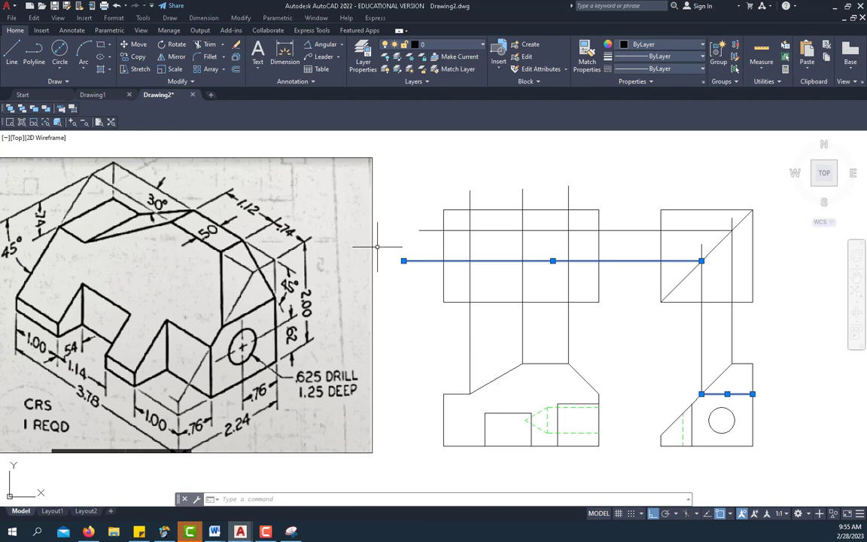
key("Escape")
key("Escape")
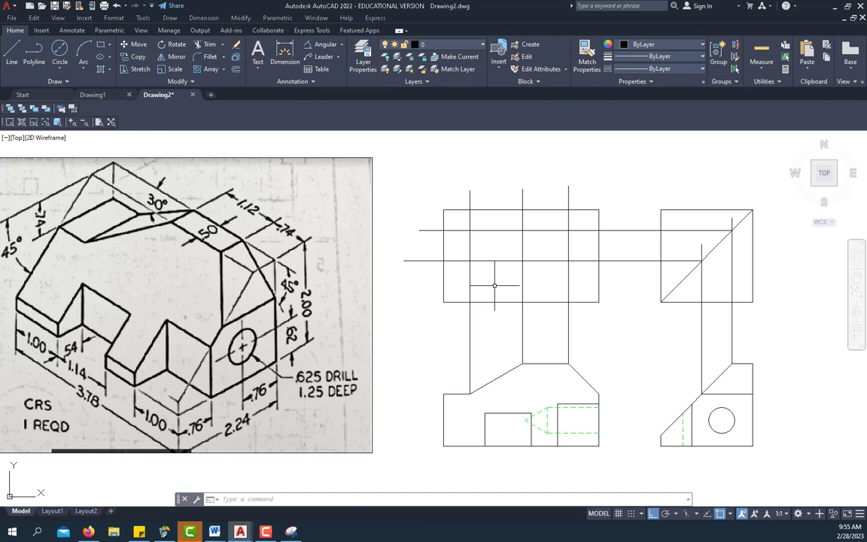
left_click(547, 364)
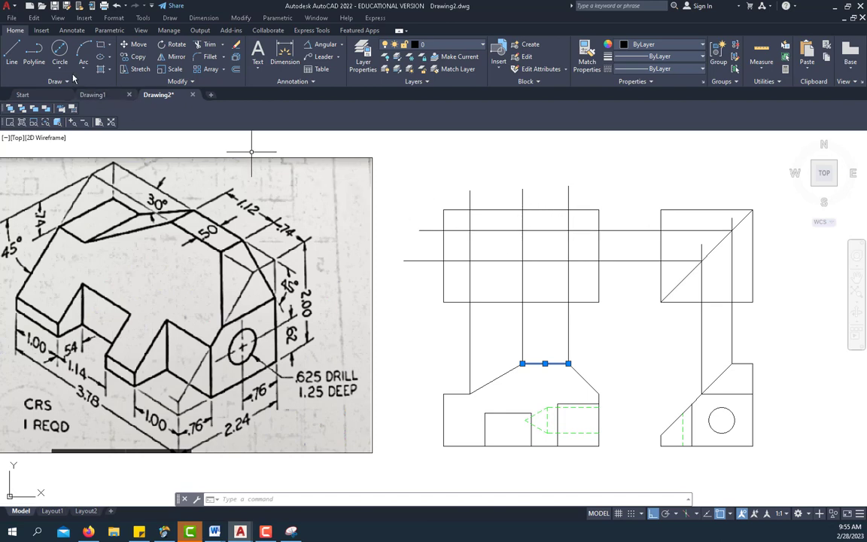
- Draw the sloped line in the top view from the right vertical and upper horizontal projections' crossing to the lower projection's crossing with the right edge
left_click(11, 52)
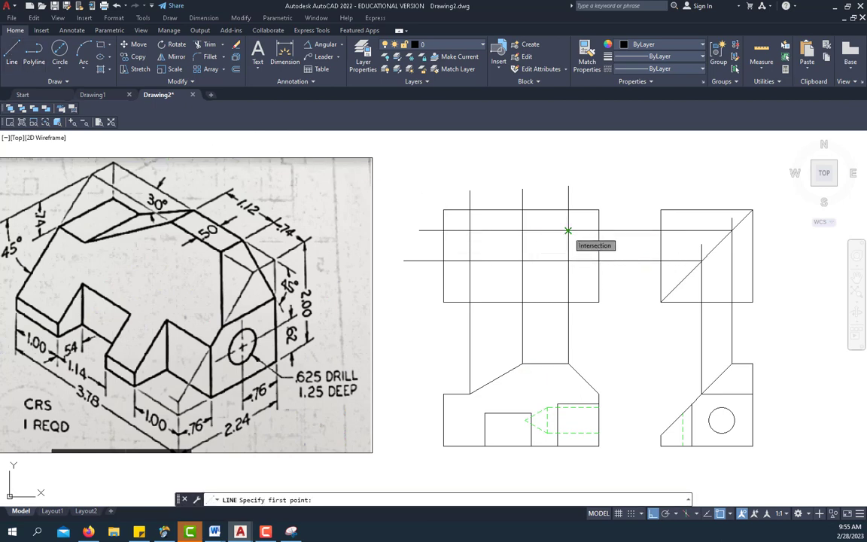
left_click(569, 231)
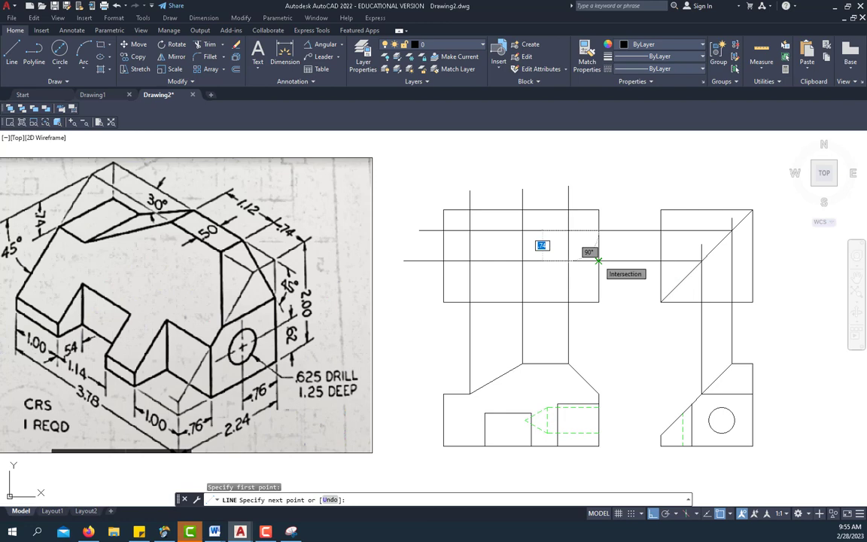
left_click(598, 261)
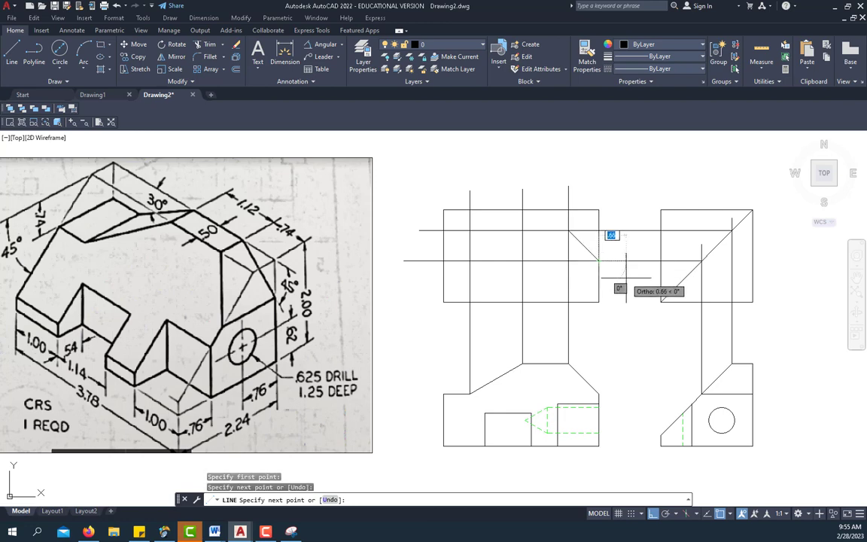
right_click(616, 278)
left_click(638, 284)
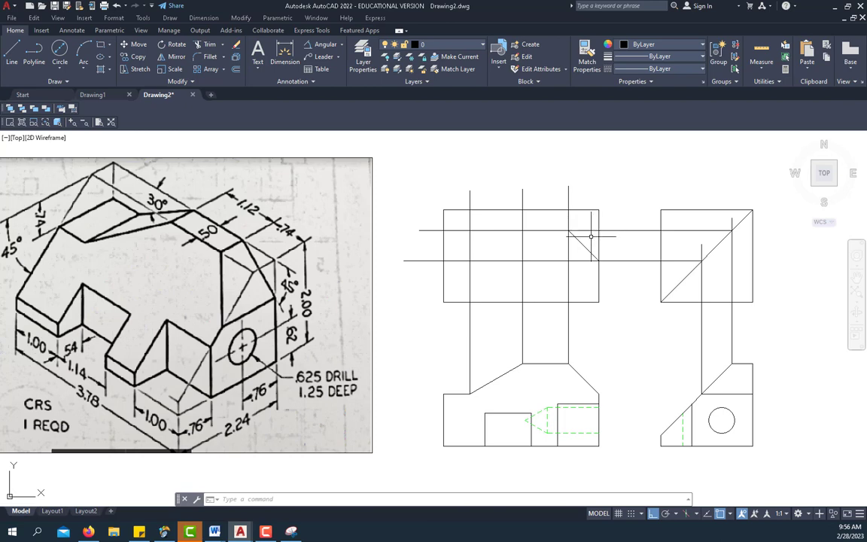
- Draw the top view's left sloped line from the middle vertical and upper horizontal projections' crossing to the left vertical and lower horizontal projections' crossing
left_click(11, 53)
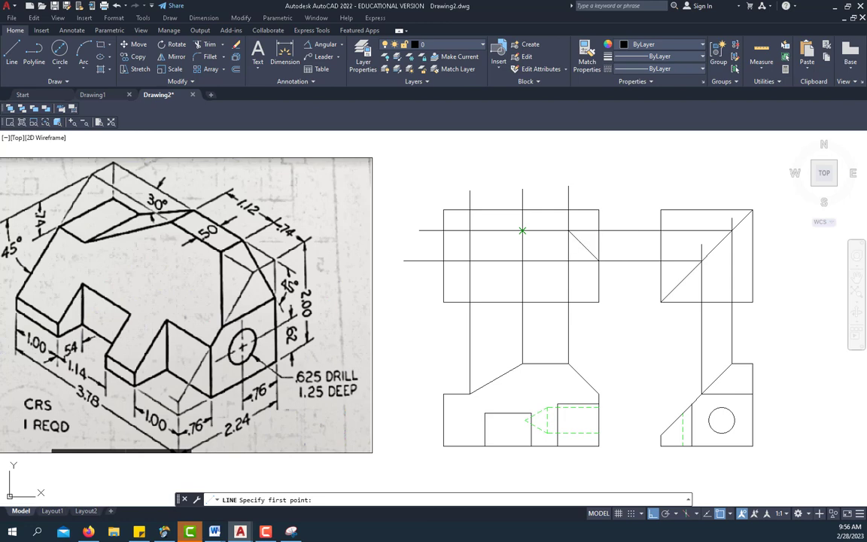
left_click(522, 230)
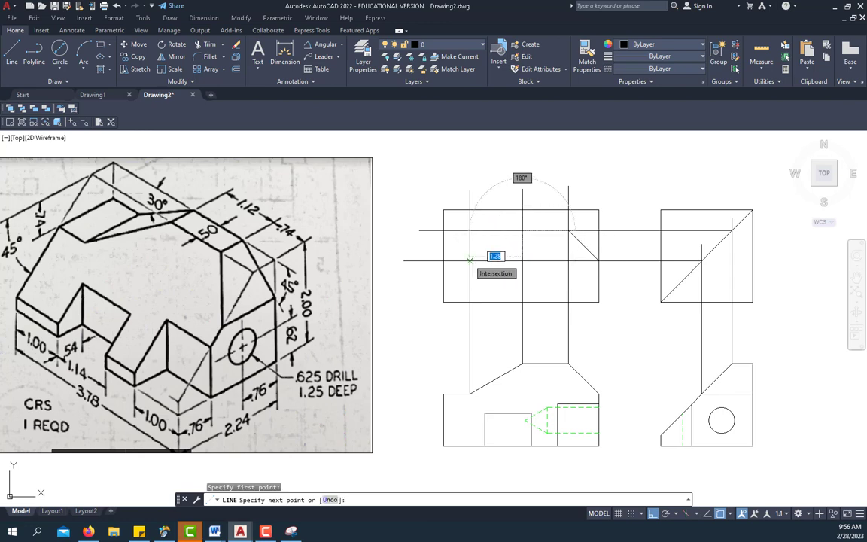
left_click(470, 261)
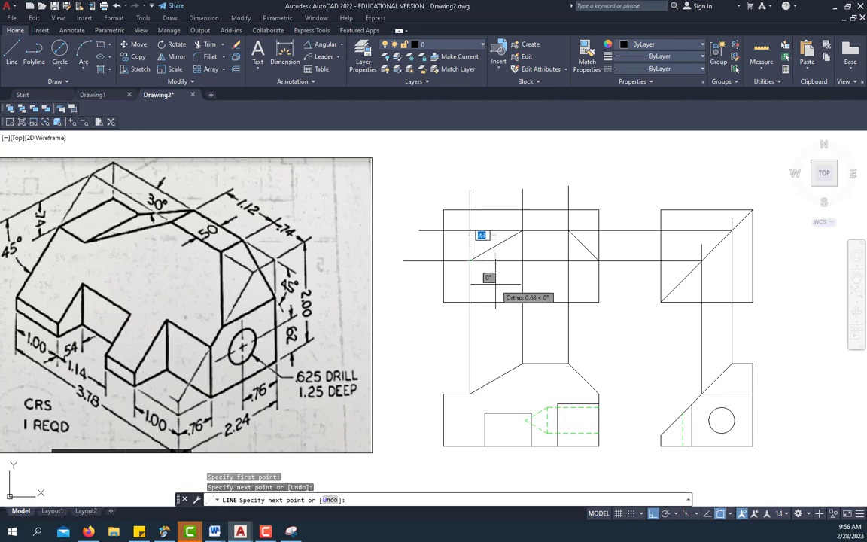
right_click(491, 277)
left_click(511, 289)
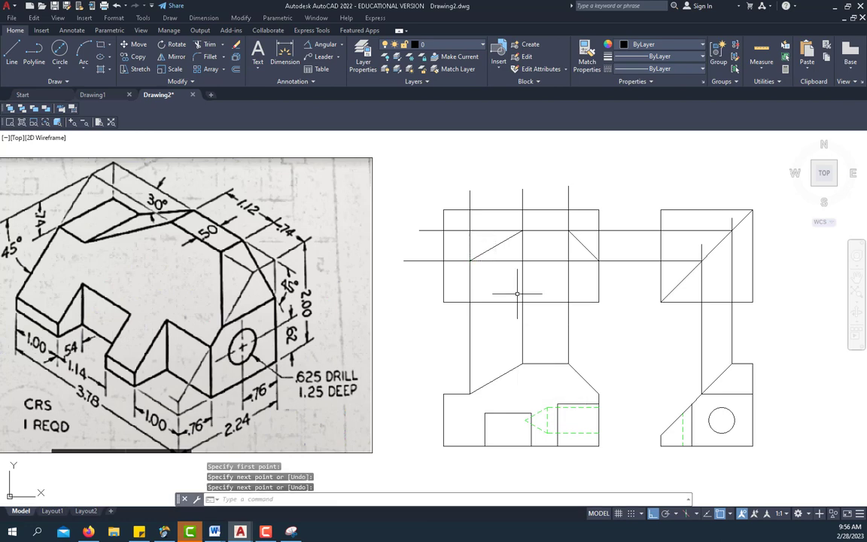
- Highlight the three vertical projection lines and the lower side-view projection to review the construction lines, then clear the selection
left_click(469, 331)
left_click(523, 322)
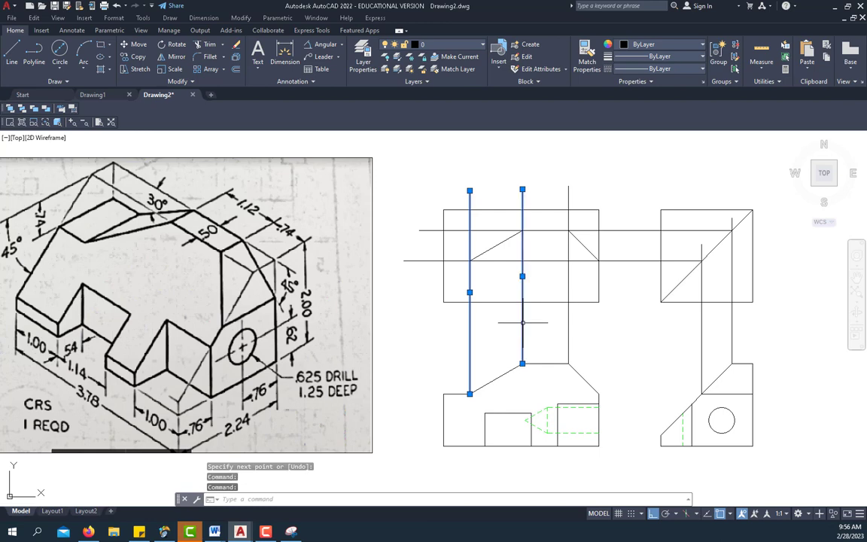
left_click(567, 317)
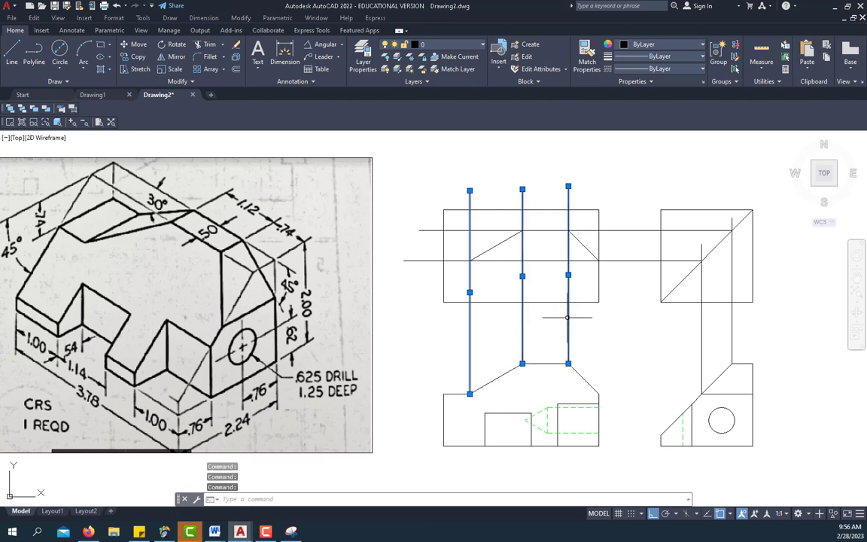
left_click(702, 285)
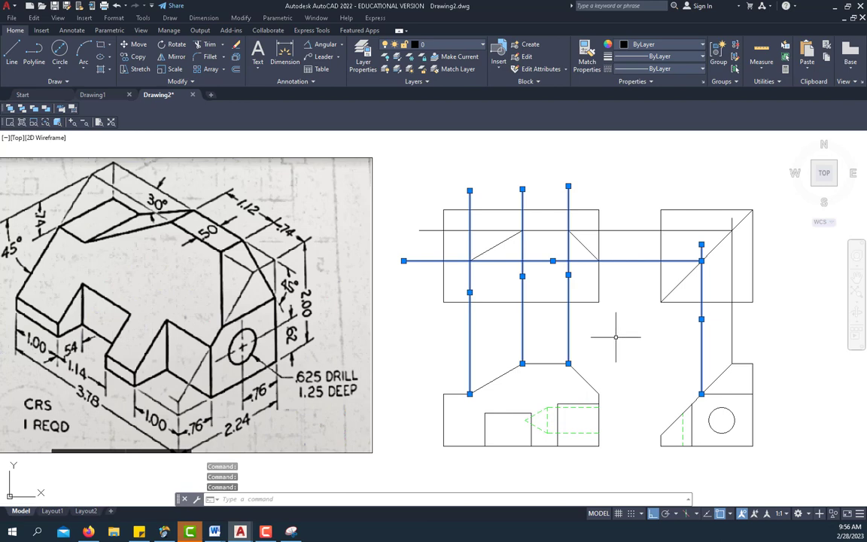
key("Escape")
key("Escape")
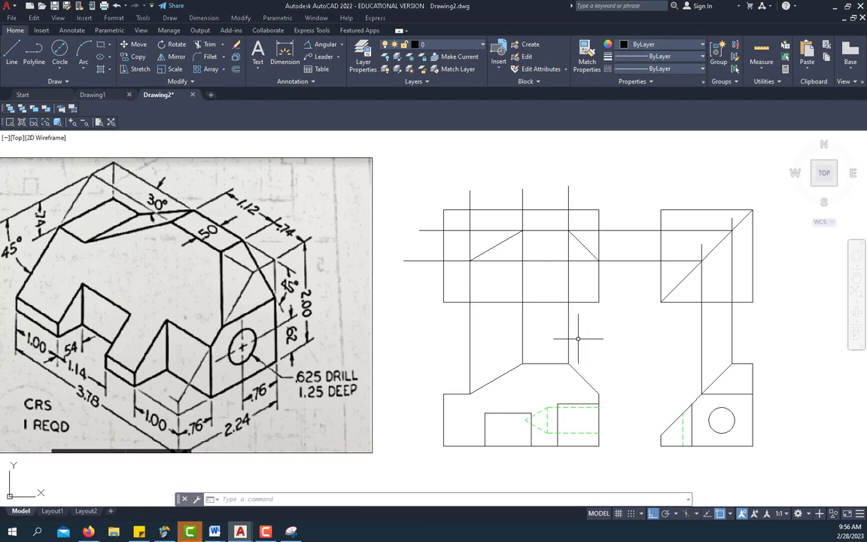
- Trim the projection lines outside the top view and the unneeded segments beside and below its sloped edges, keeping the real edges
left_click(207, 45)
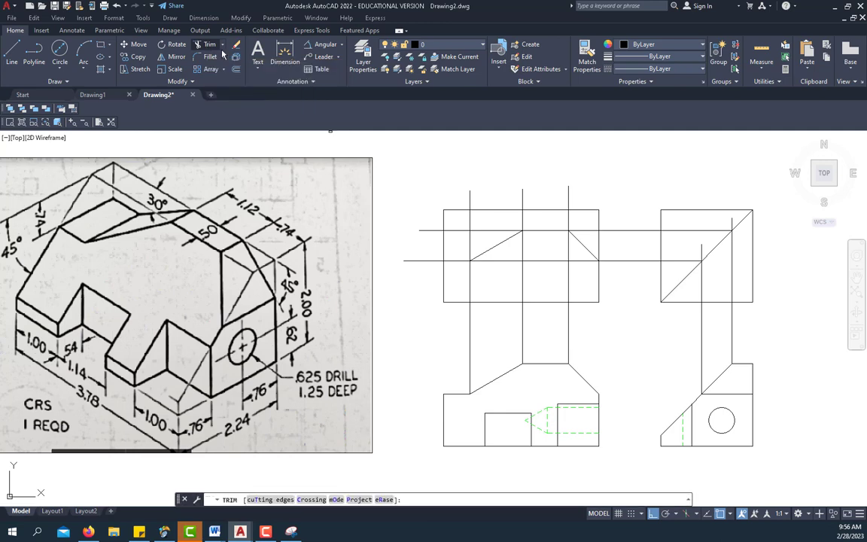
left_click(444, 228)
key("Return")
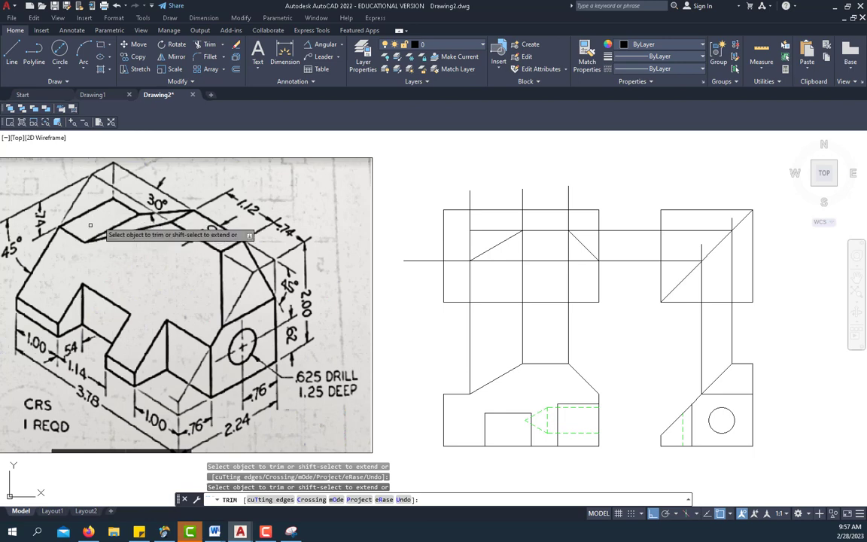
left_click(426, 261)
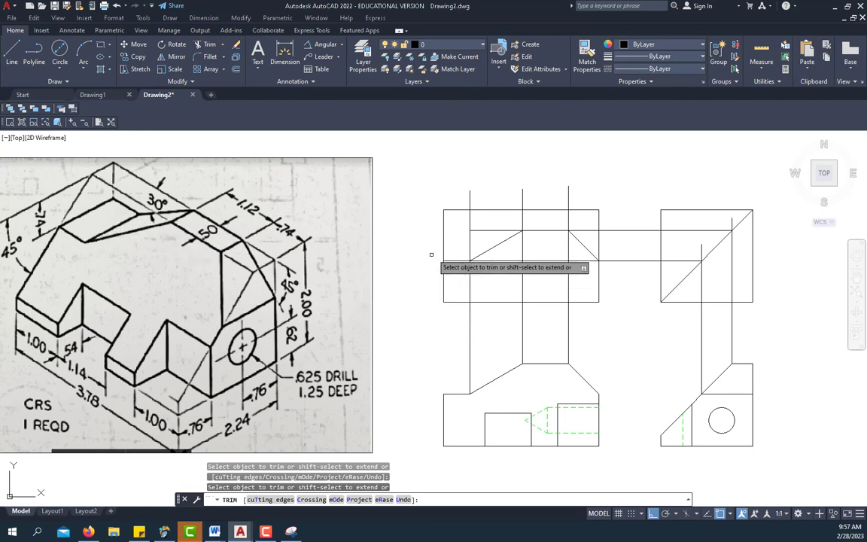
left_click(469, 194)
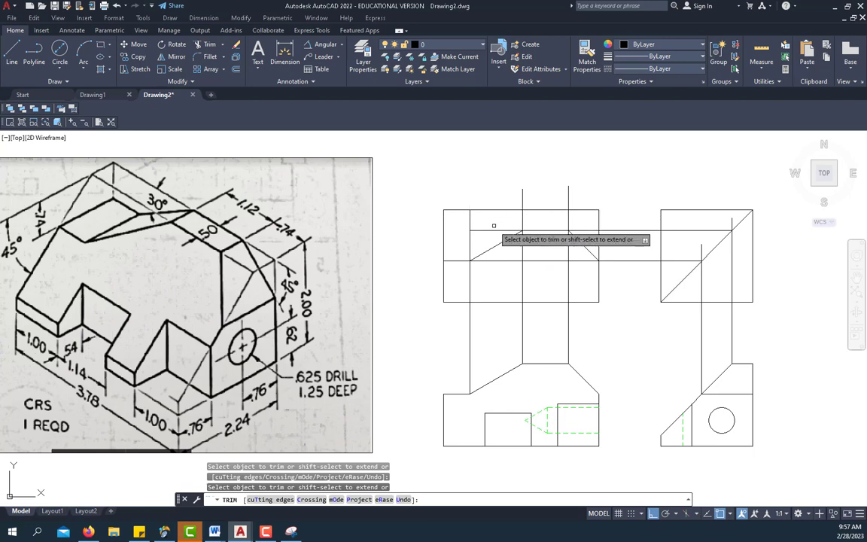
left_click(468, 278)
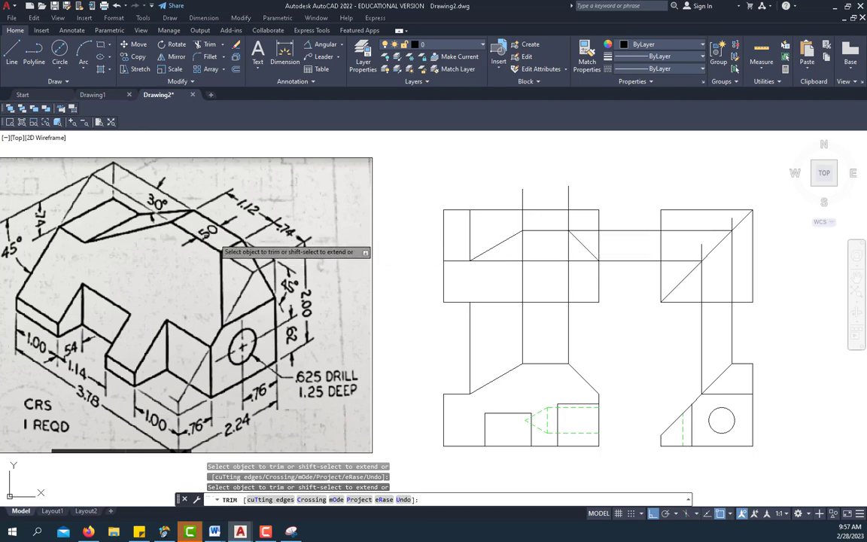
left_click(522, 197)
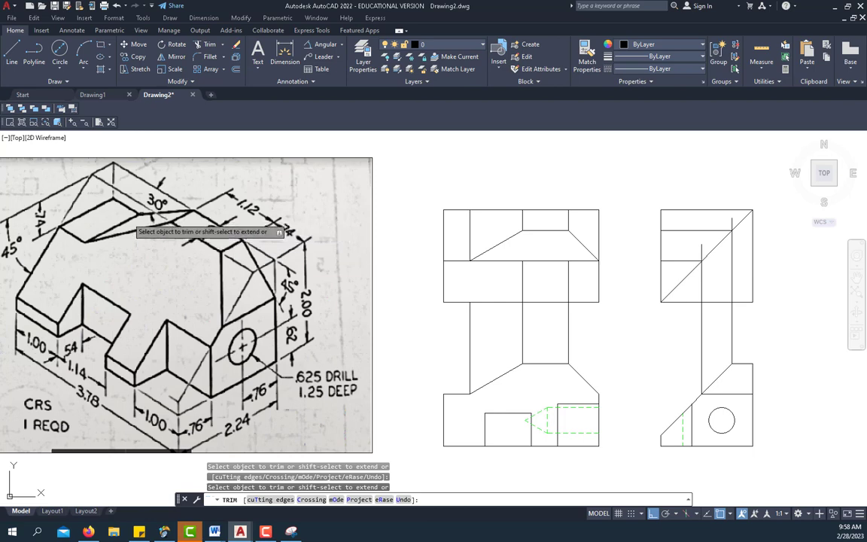
right_click(585, 331)
left_click(602, 337)
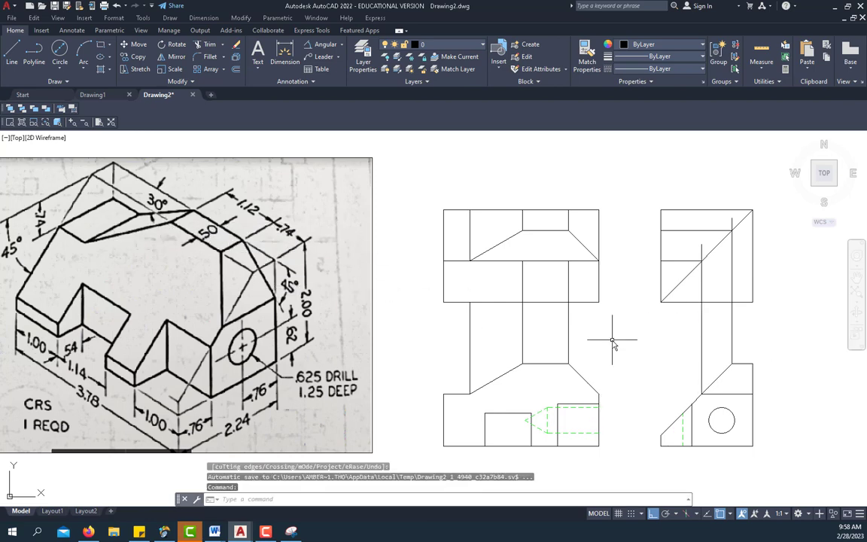
- Erase the three vertical projection lines remaining between the front view and the top view
left_click(607, 337)
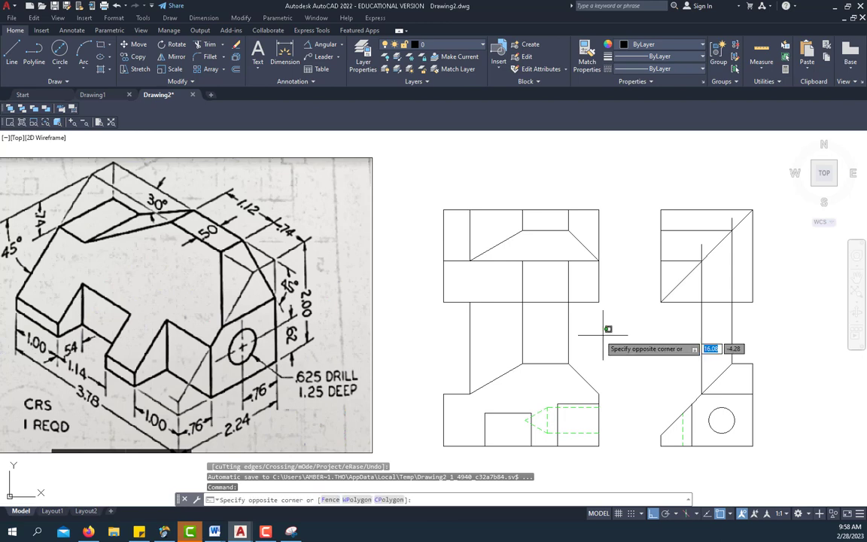
left_click(452, 331)
key("Delete")
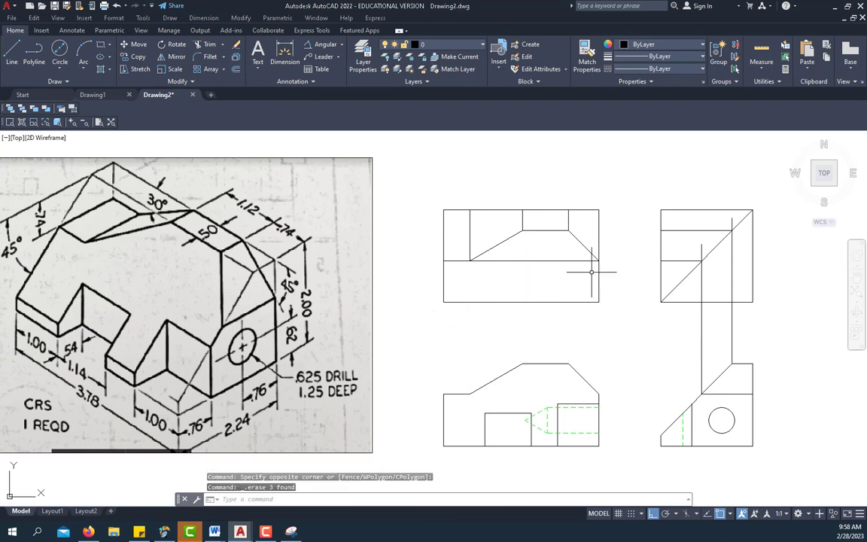
- Trim the lower horizontal projection line in the top view between the lower ends of the two sloped edges
left_click(202, 45)
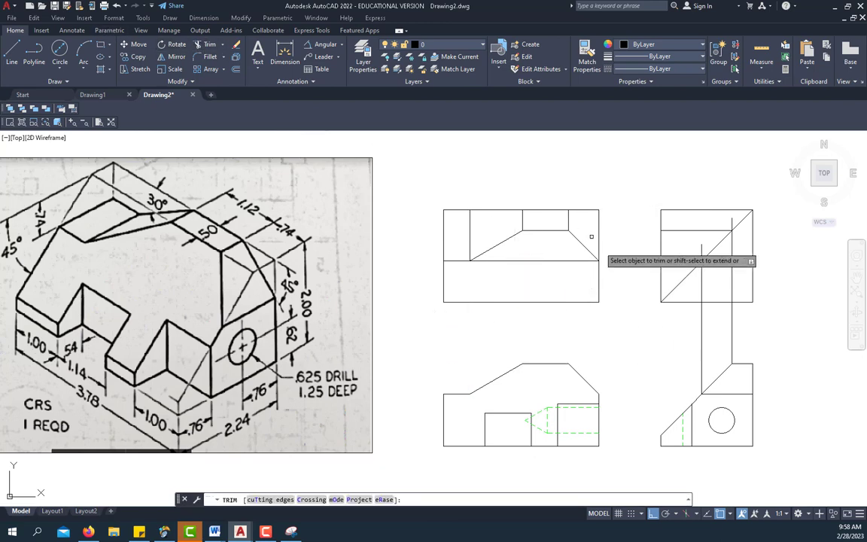
left_click(535, 260)
right_click(533, 266)
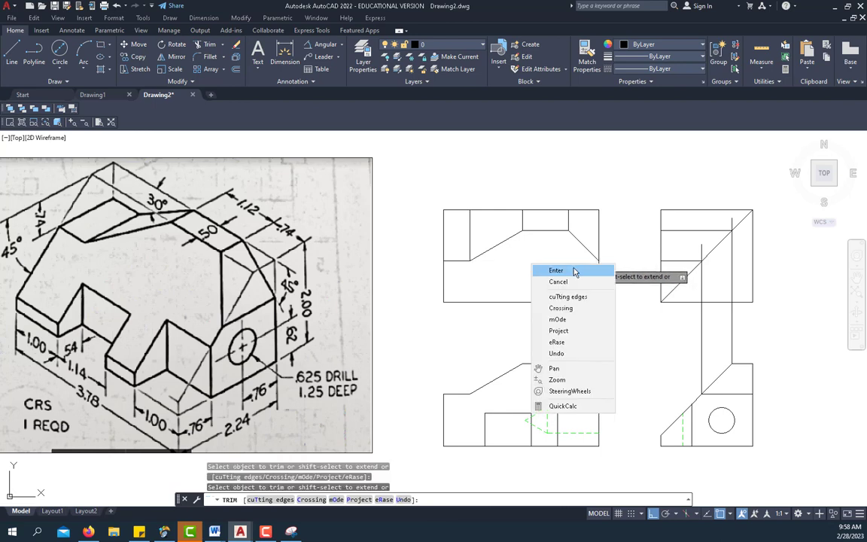
left_click(575, 272)
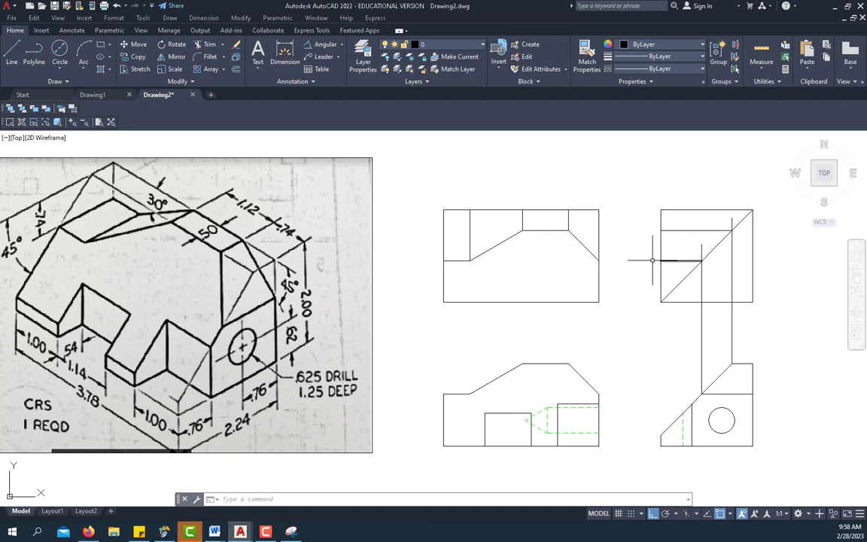
left_click(599, 260)
key("Delete")
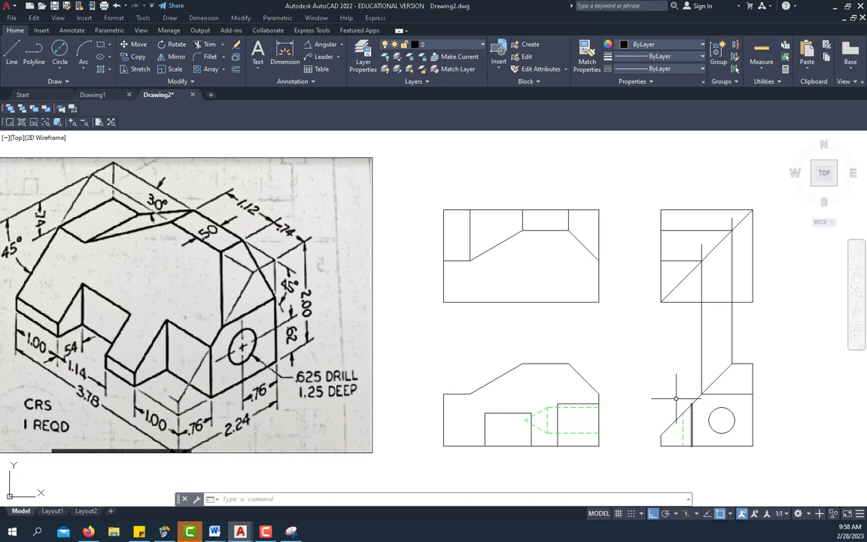
- Draw a vertical line about 3.35 long from where the side view's vertical line beside the hole meets the slope, up past the mitre line
left_click(10, 54)
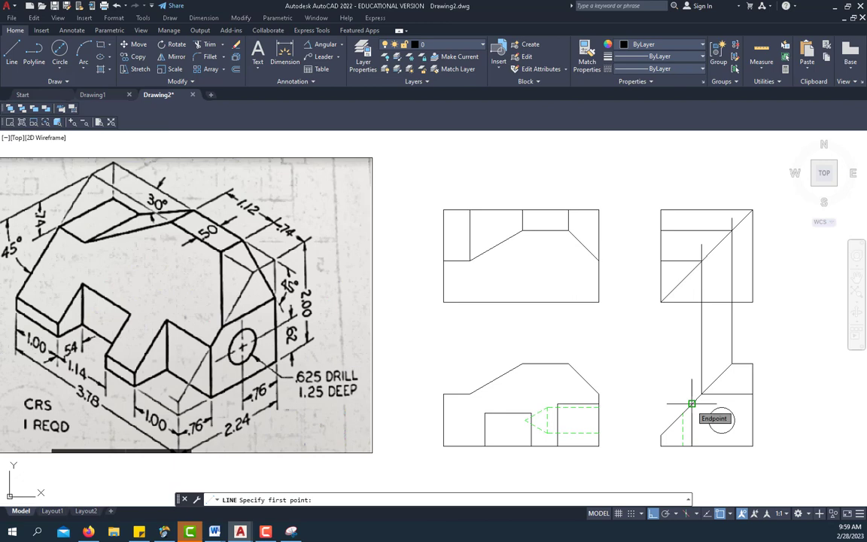
left_click(692, 403)
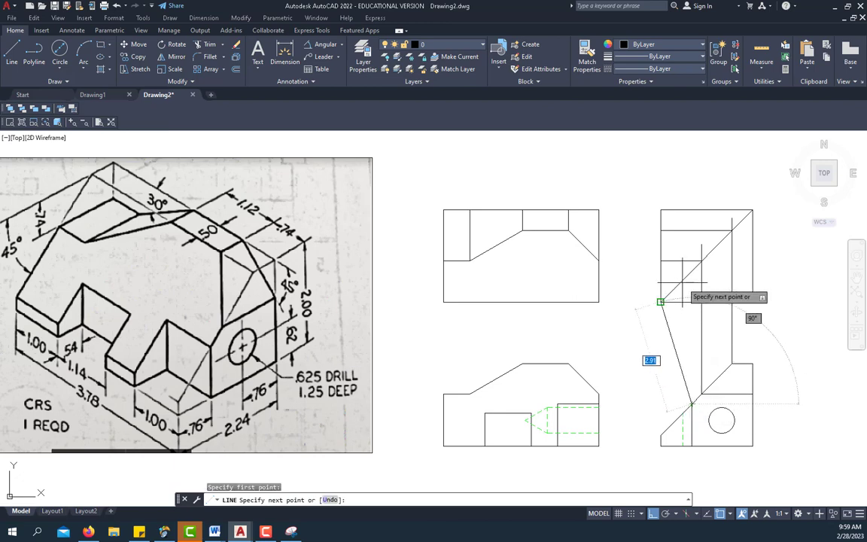
scroll(680, 273, "up", 4)
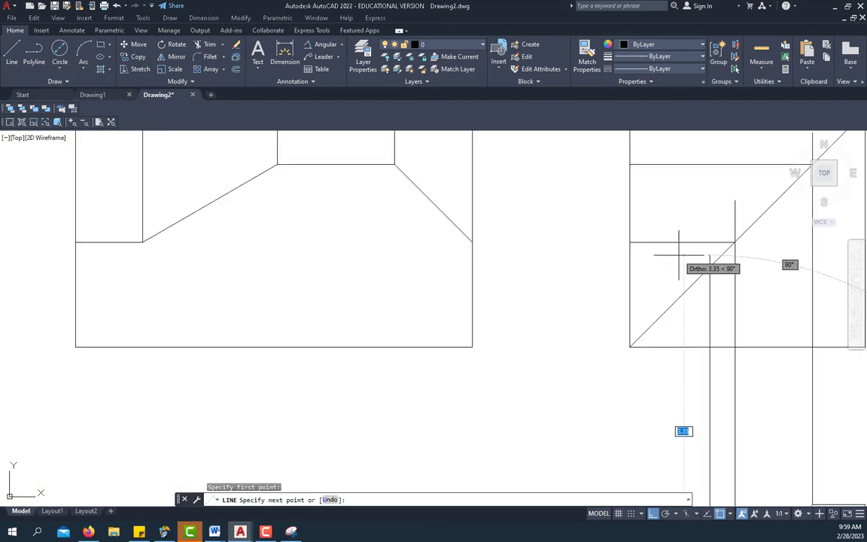
left_click(679, 255)
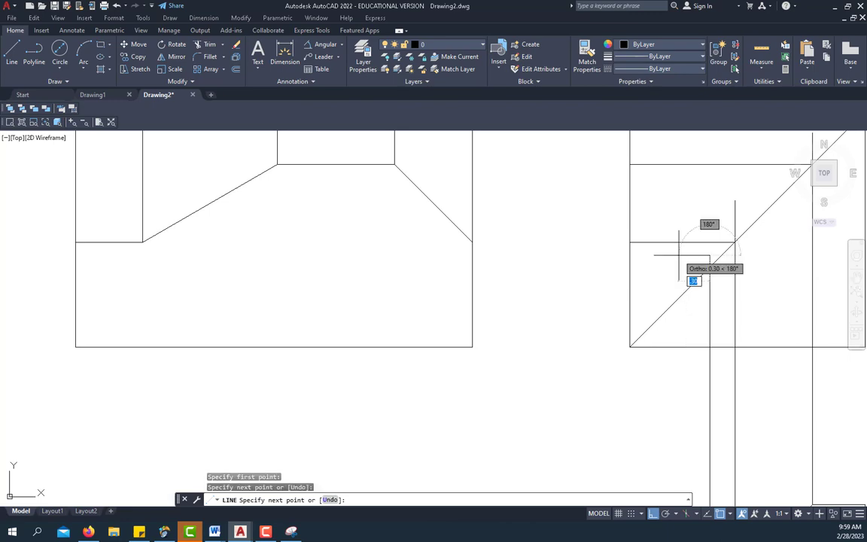
right_click(678, 262)
left_click(683, 268)
scroll(683, 267, "down", 5)
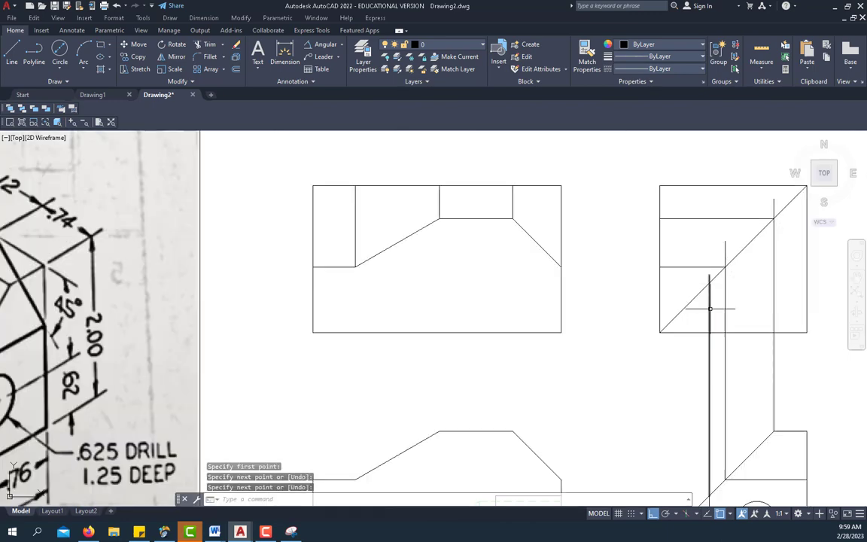
scroll(736, 333, "up", 2)
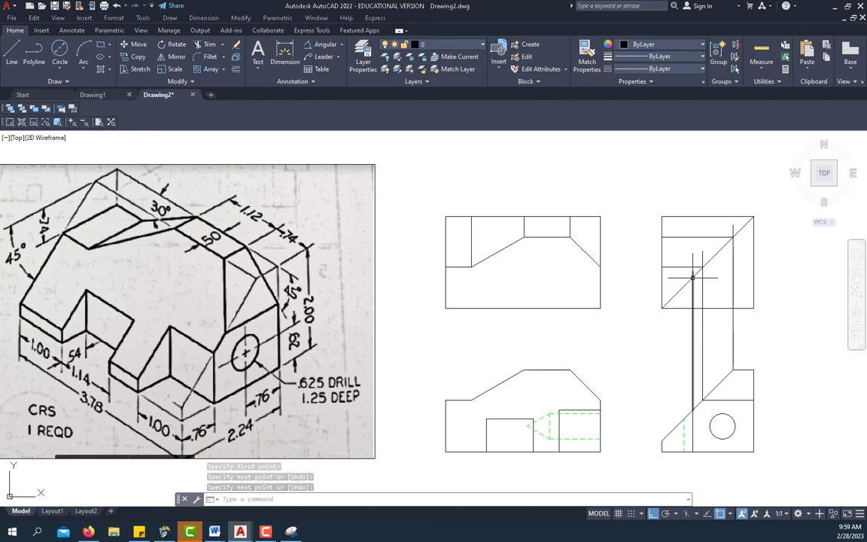
left_click(693, 303)
key("Delete")
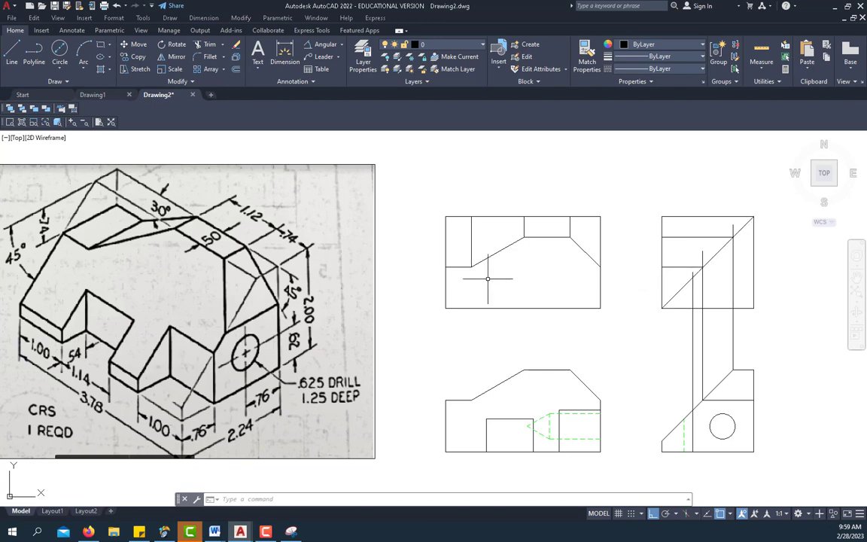
- Draw a horizontal projection line from the top of the nearest unprojected vertical line's crossing with the mitre line, leftward into the top view
left_click(12, 52)
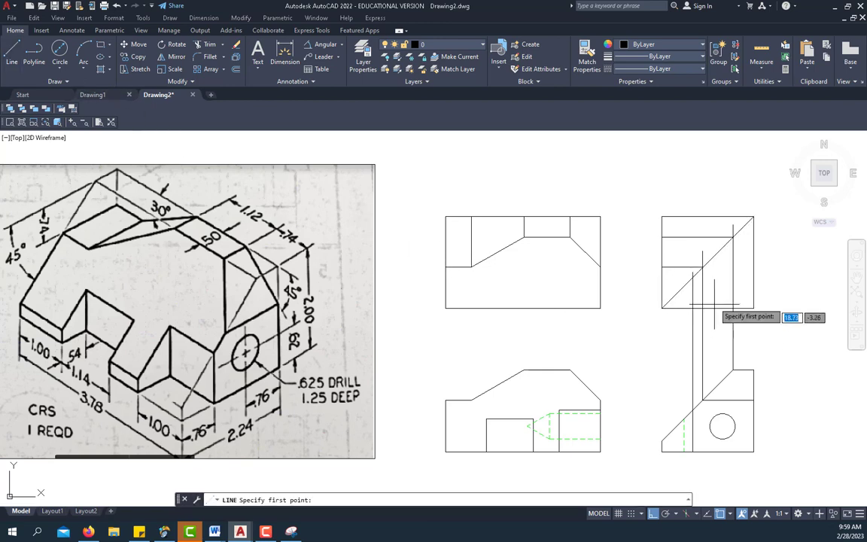
left_click(694, 274)
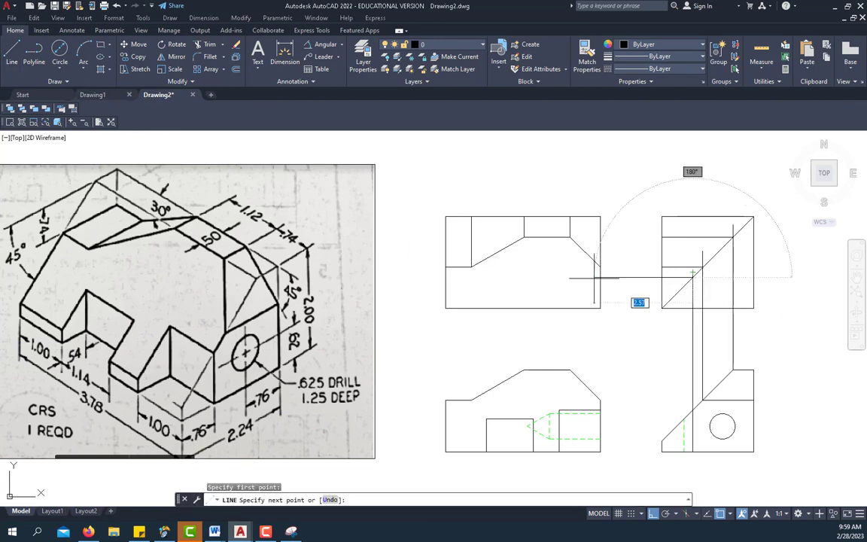
left_click(489, 276)
right_click(641, 230)
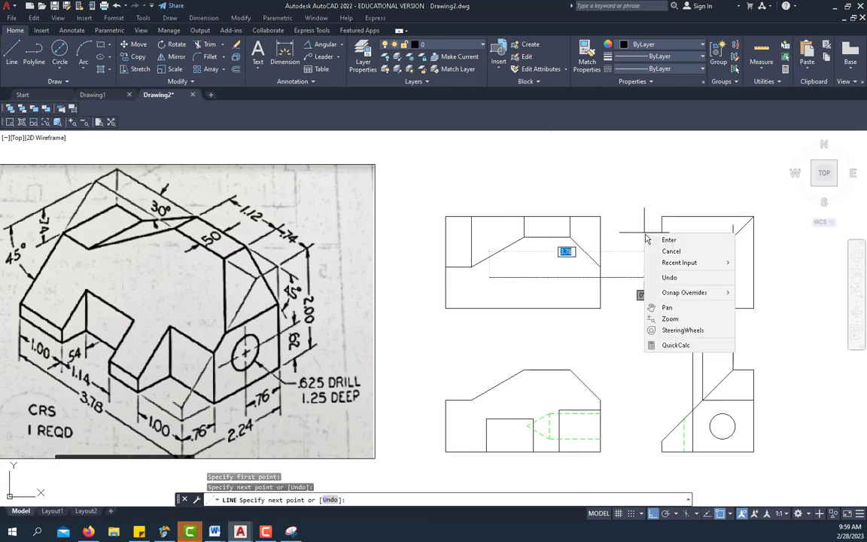
key("Escape")
key("Return")
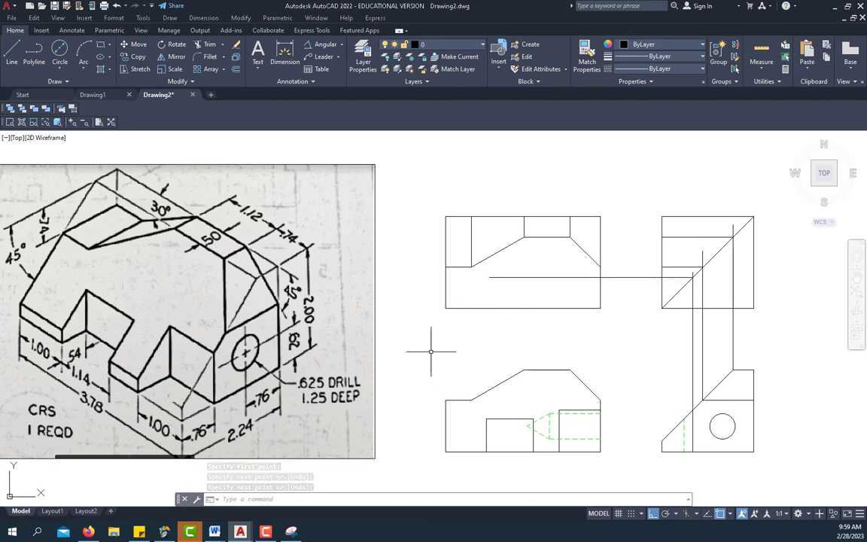
- Draw a vertical line about 3.33 long from the upper end of the side view's hidden line up past the mitre line
left_click(12, 53)
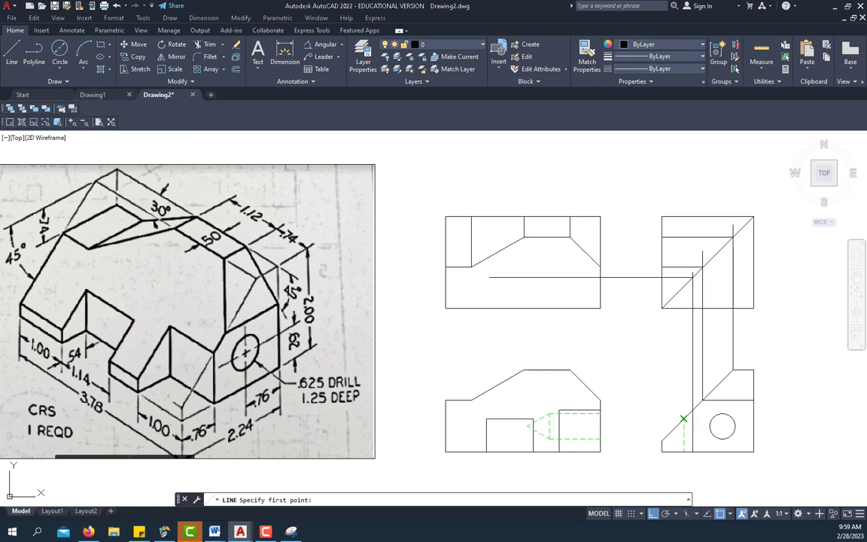
left_click(684, 418)
scroll(683, 285, "up", 4)
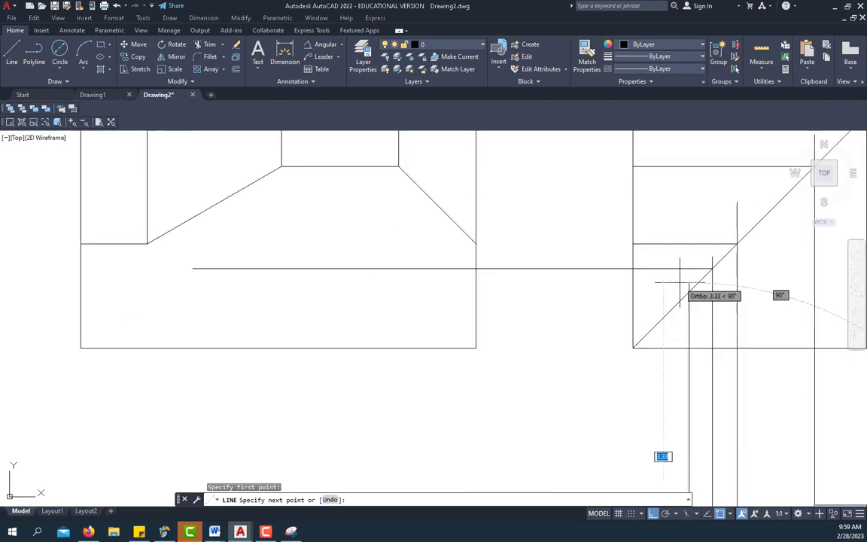
left_click(689, 283)
right_click(677, 292)
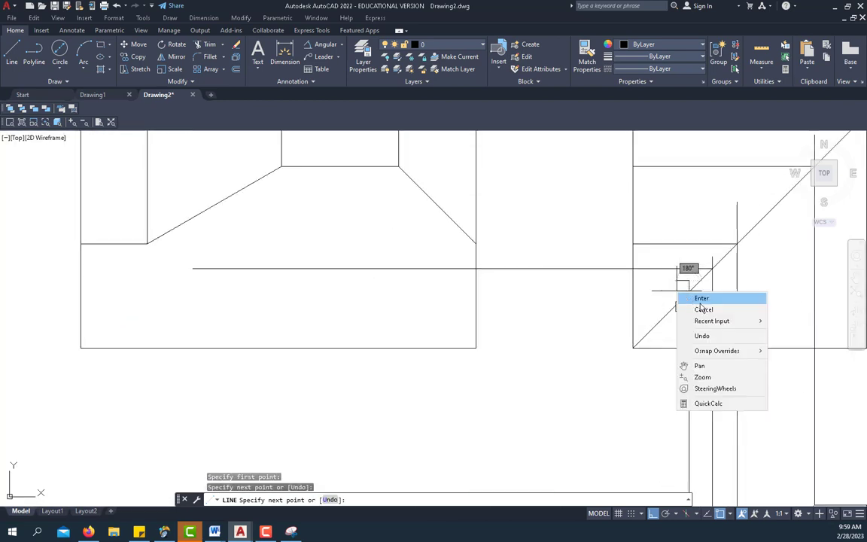
left_click(697, 299)
- Draw a horizontal projection line from that vertical line's mitre intersection across the top view, ending beyond its left edge
right_click(584, 306)
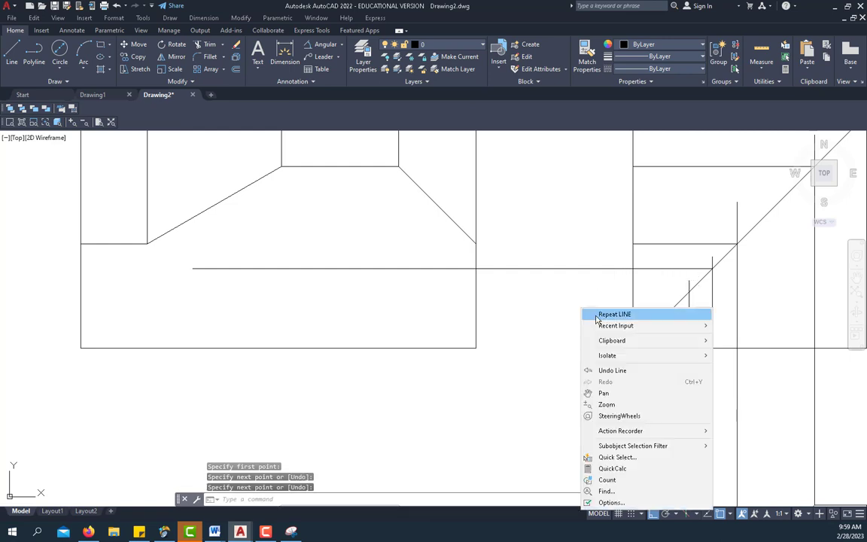
left_click(591, 313)
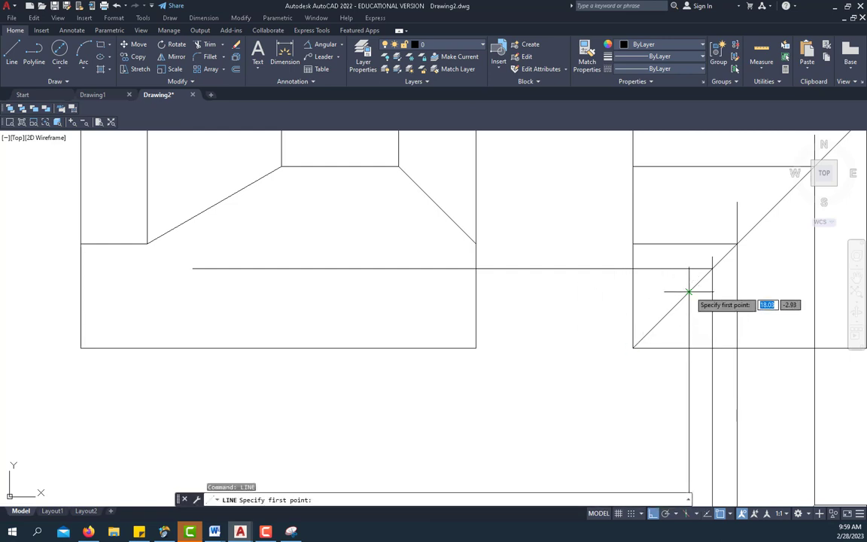
left_click(689, 291)
scroll(689, 292, "down", 4)
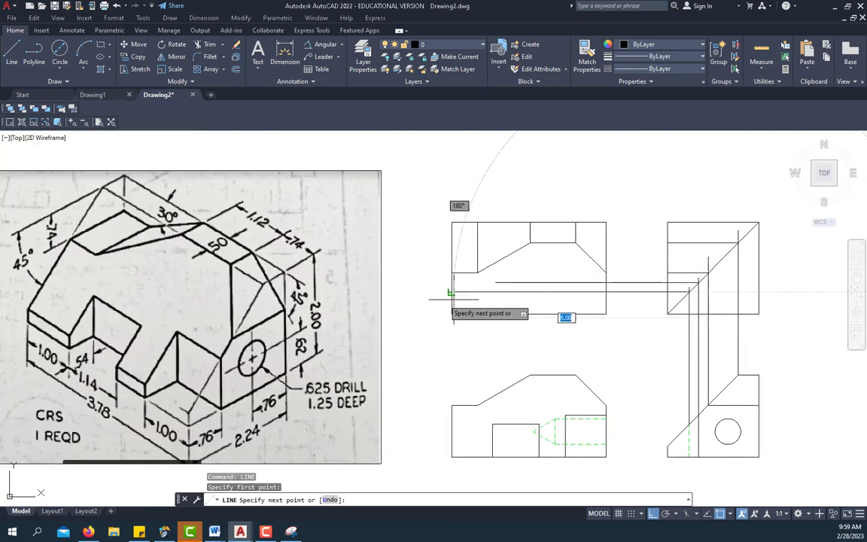
left_click(422, 299)
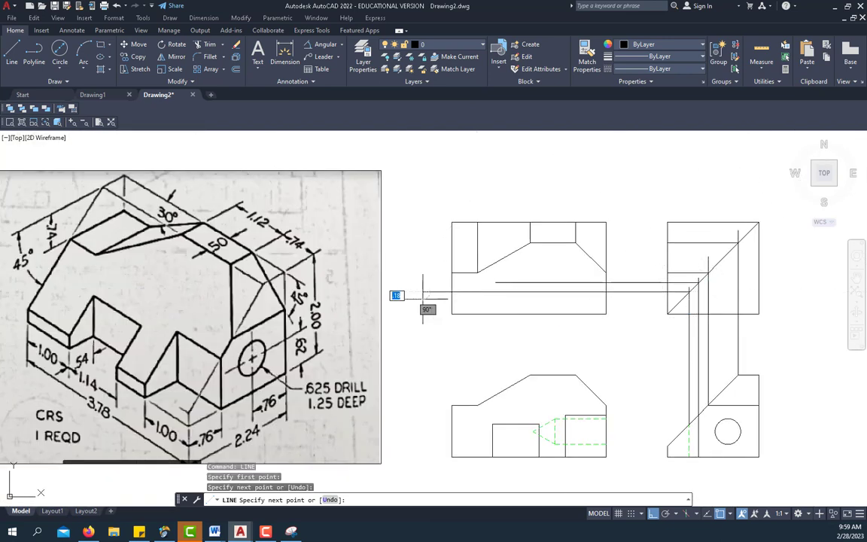
right_click(468, 344)
left_click(501, 350)
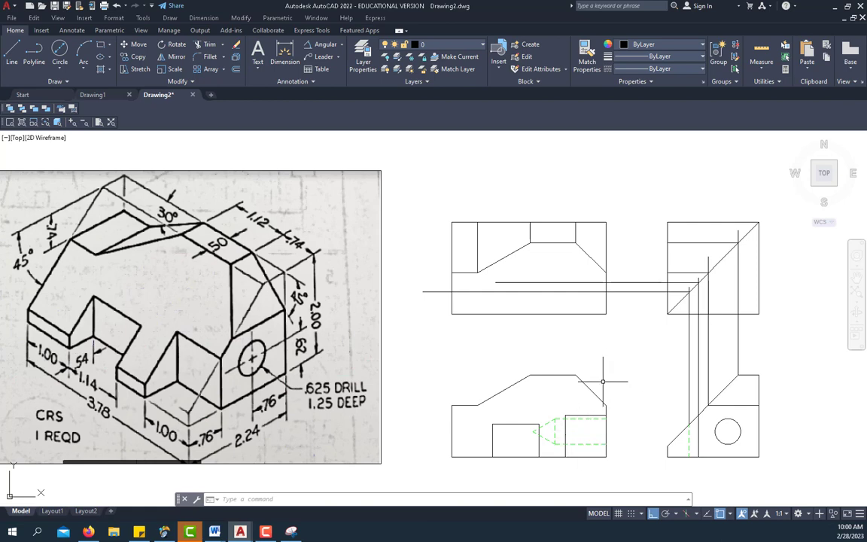
- Draw a vertical line from the upper-left corner of the front view's left notch up to the lower projection line in the top view
left_click(12, 53)
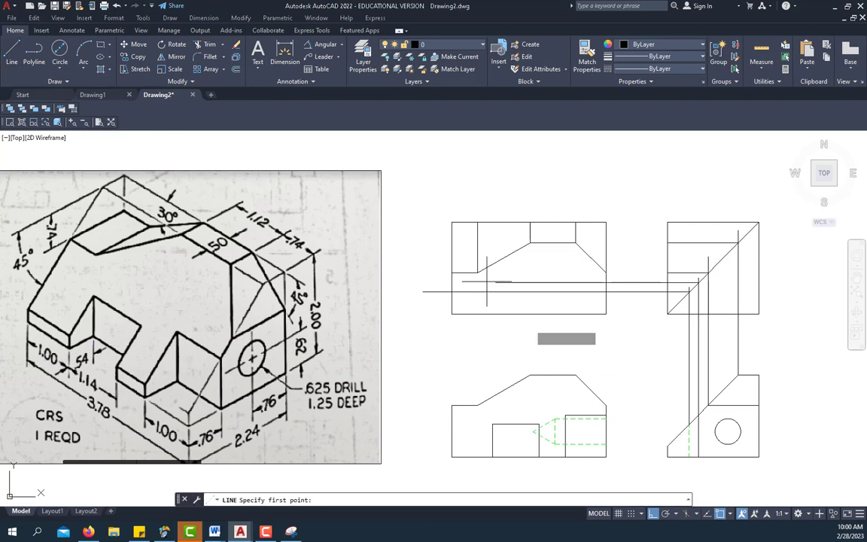
left_click(493, 424)
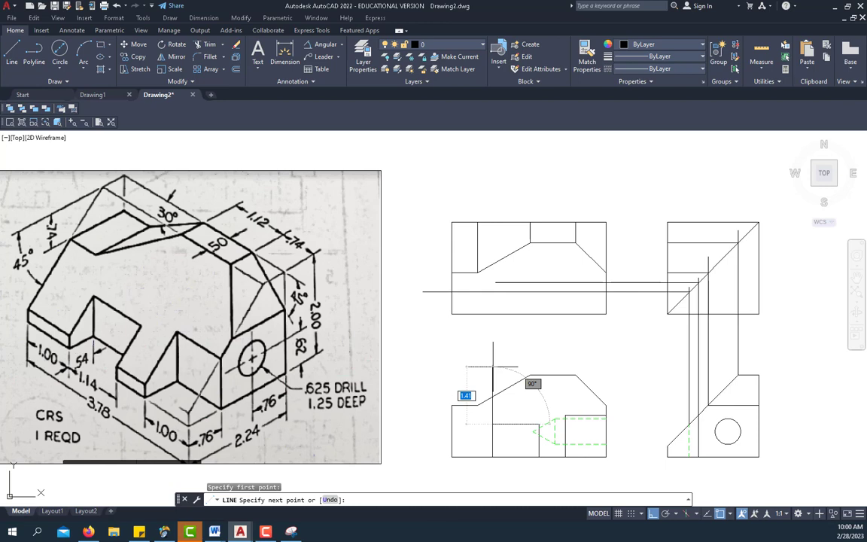
left_click(492, 292)
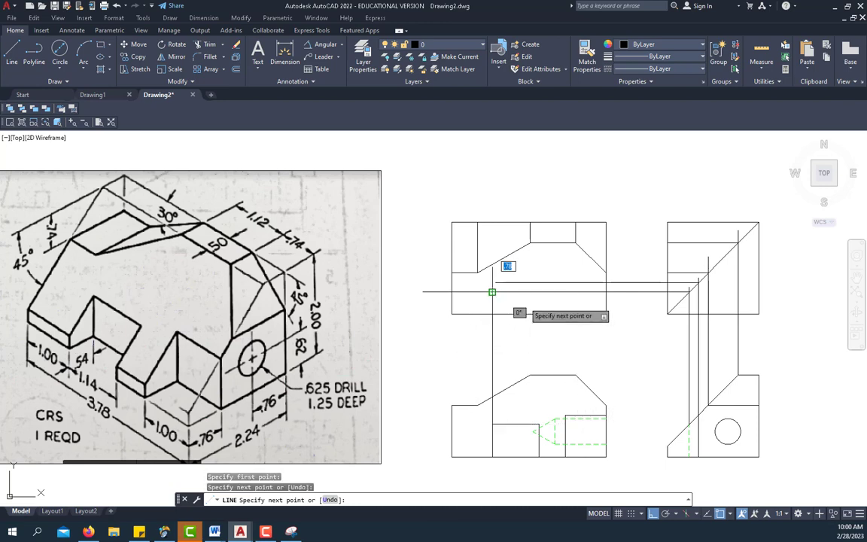
right_click(558, 329)
left_click(564, 331)
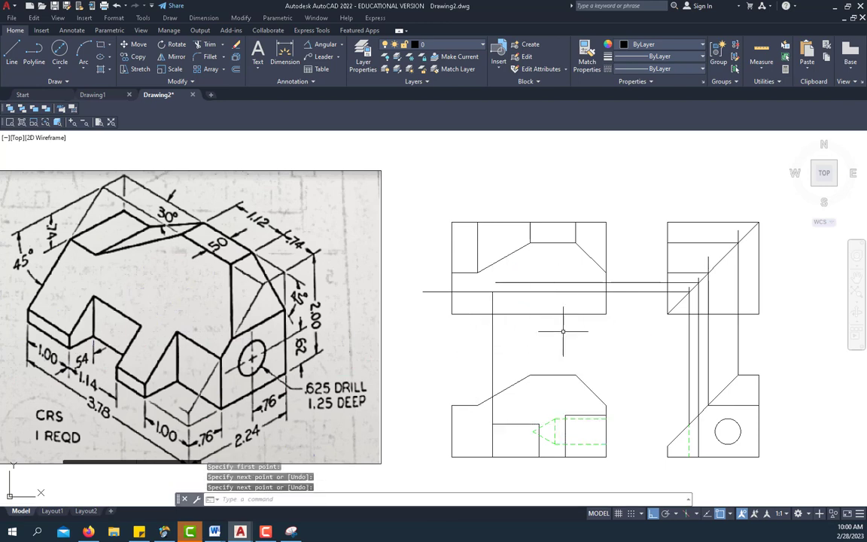
- Draw a vertical line from the upper-right corner of the front view's left notch up to the lower projection line in the top view
left_click(15, 51)
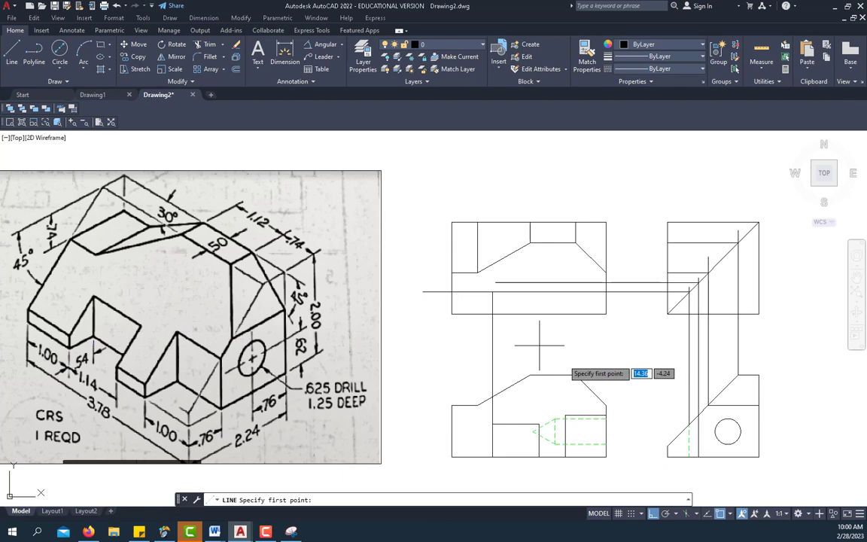
left_click(539, 424)
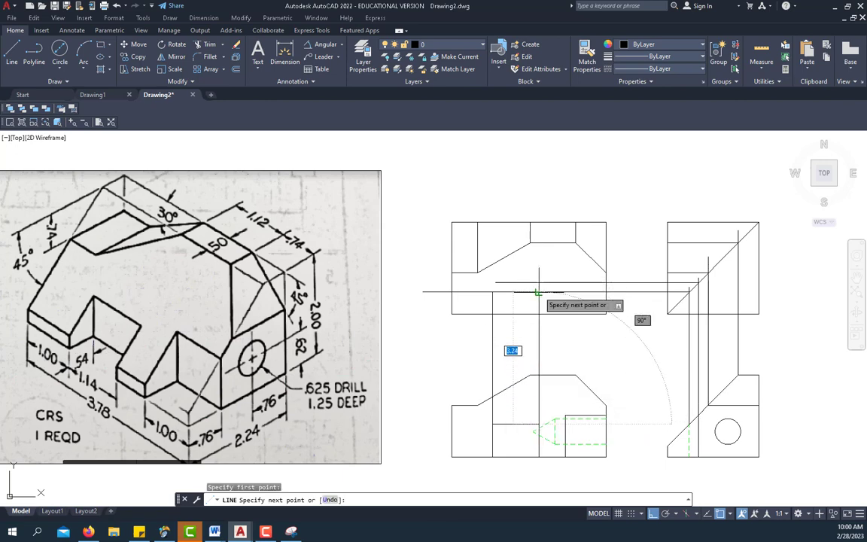
left_click(538, 293)
right_click(616, 310)
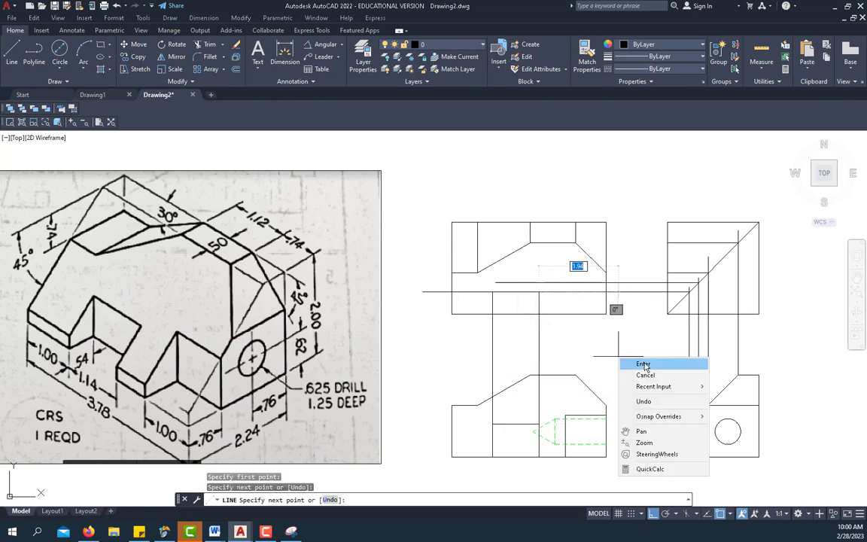
left_click(639, 333)
left_click(494, 425)
key("Return")
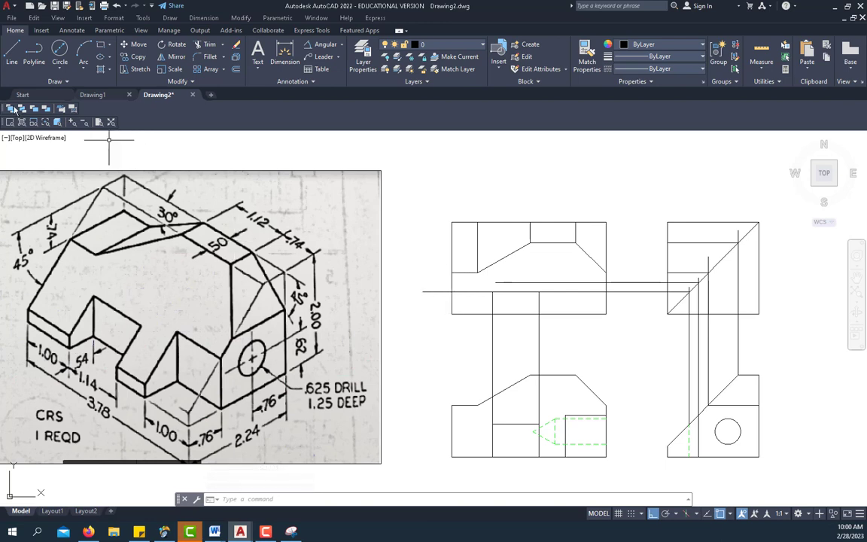
- Draw a vertical line from the upper-left corner of the front view's right notch up to the upper projection line in the top view
left_click(11, 54)
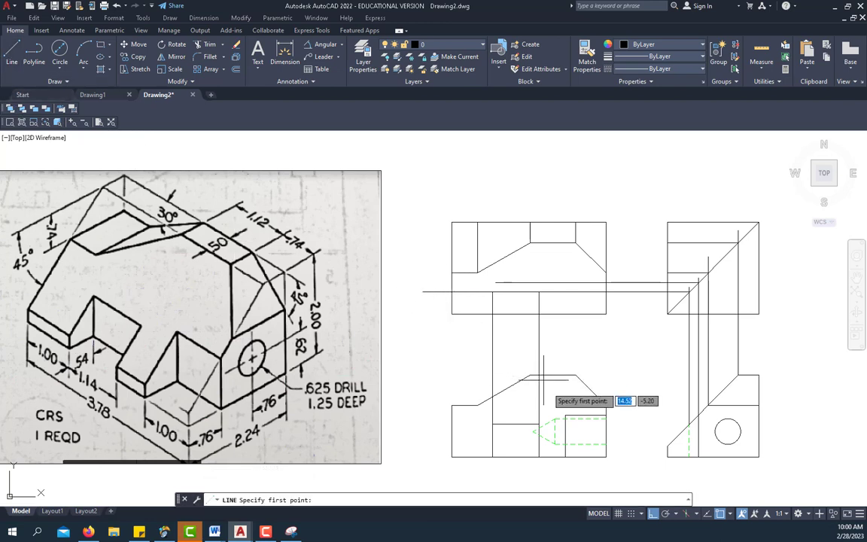
left_click(564, 415)
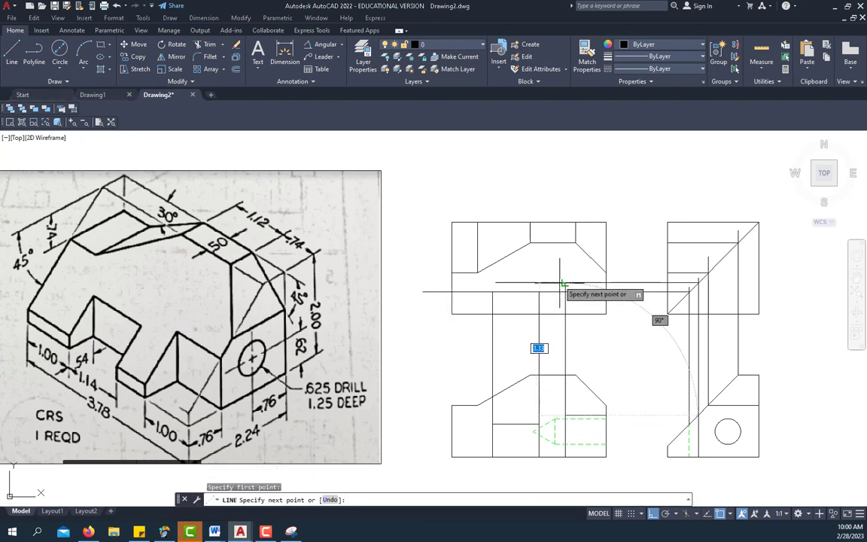
right_click(556, 257)
left_click(572, 265)
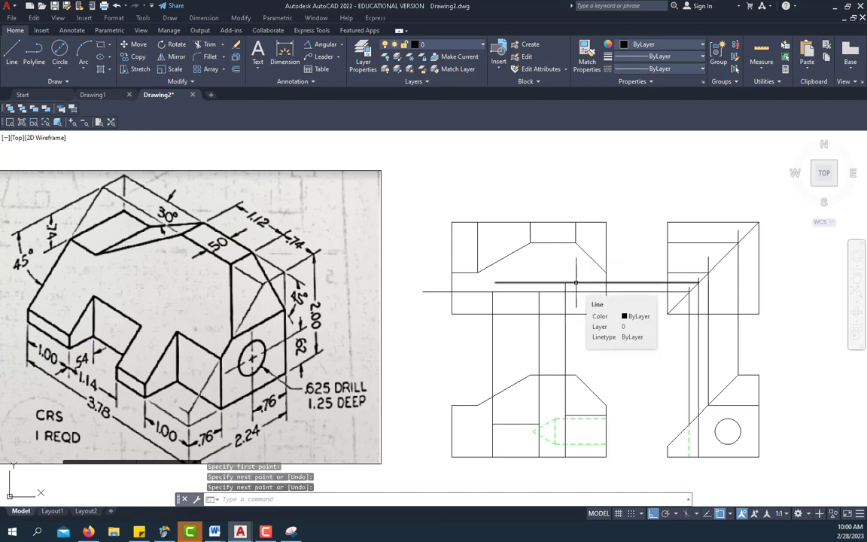
left_click(9, 52)
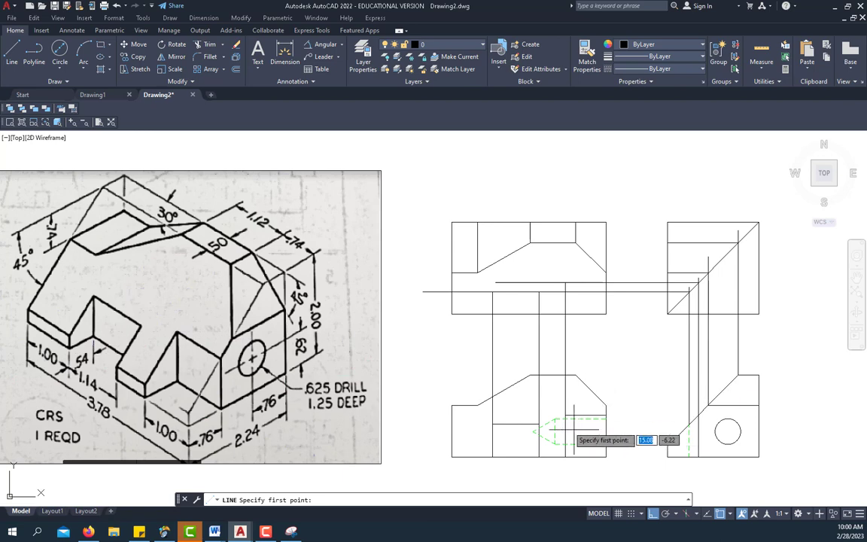
left_click(627, 340)
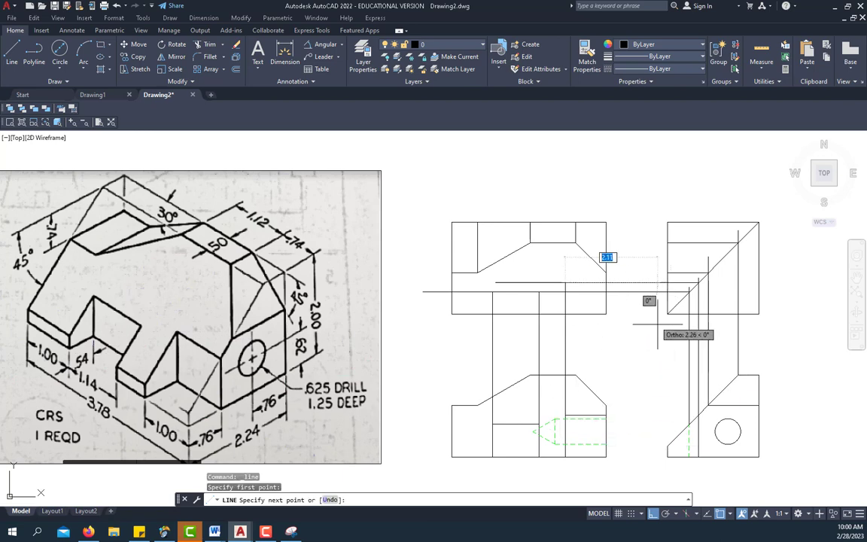
right_click(633, 342)
key("Escape")
key("Escape")
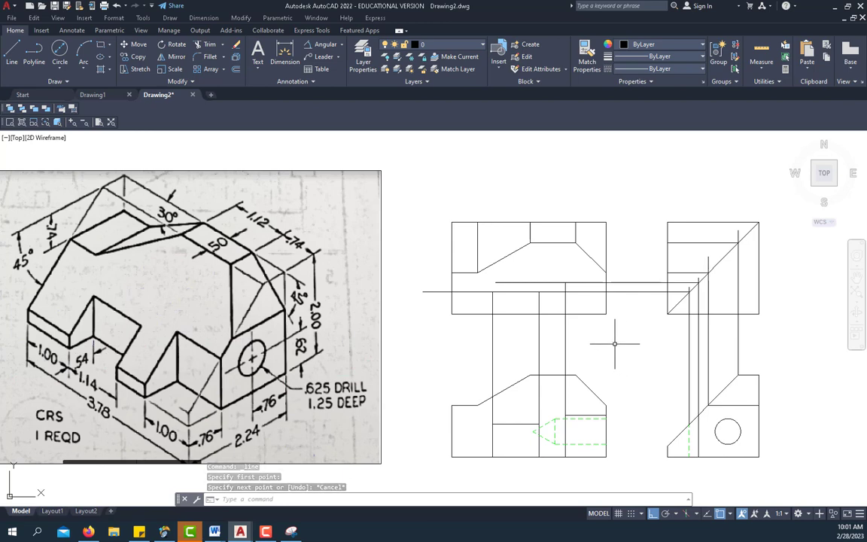
- Trim the projection lines and the top view's lower and right edges at the notches, leaving the outlines of both notches in the top view
left_click(207, 47)
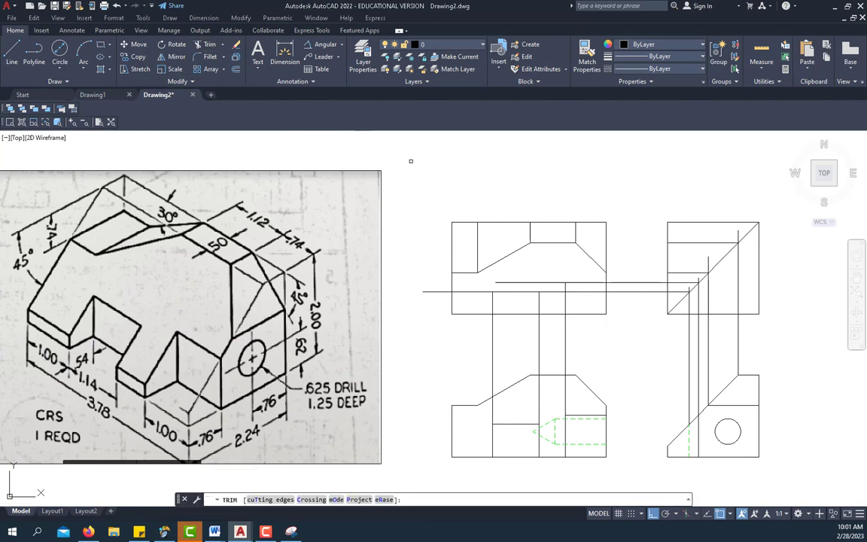
left_click(534, 282)
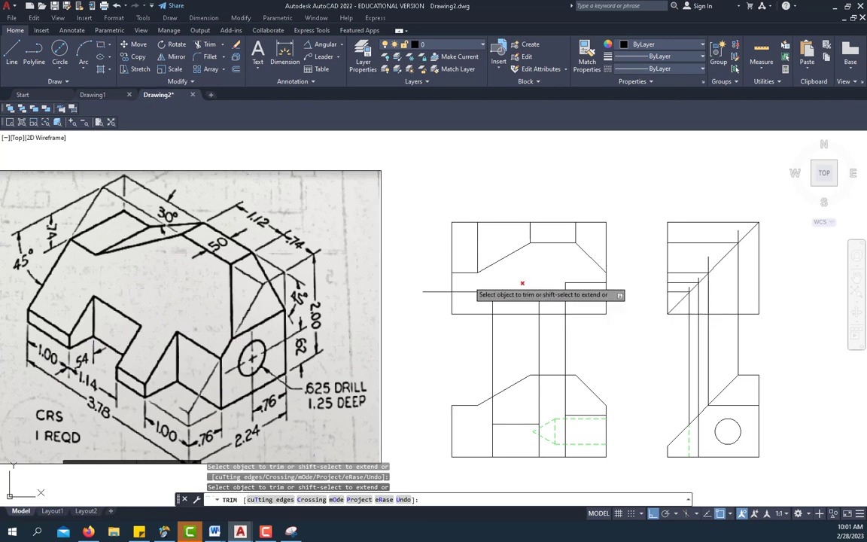
left_click(427, 291)
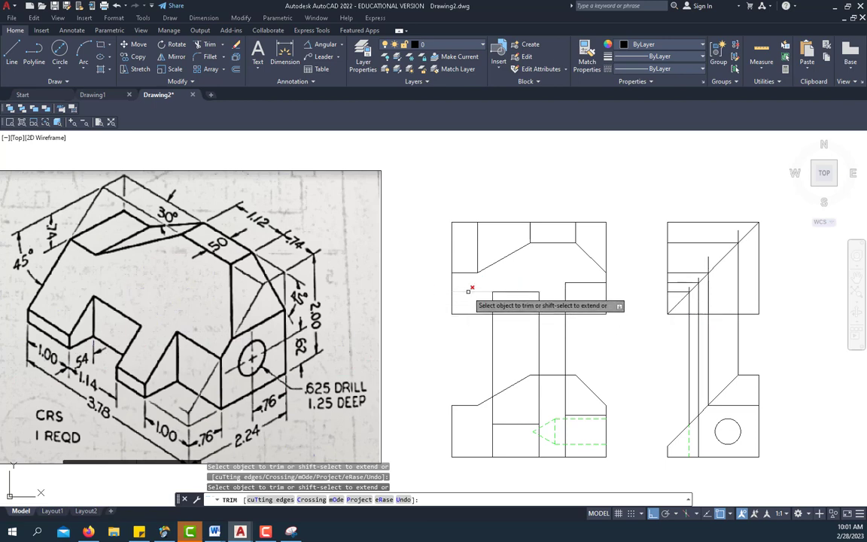
left_click(494, 345)
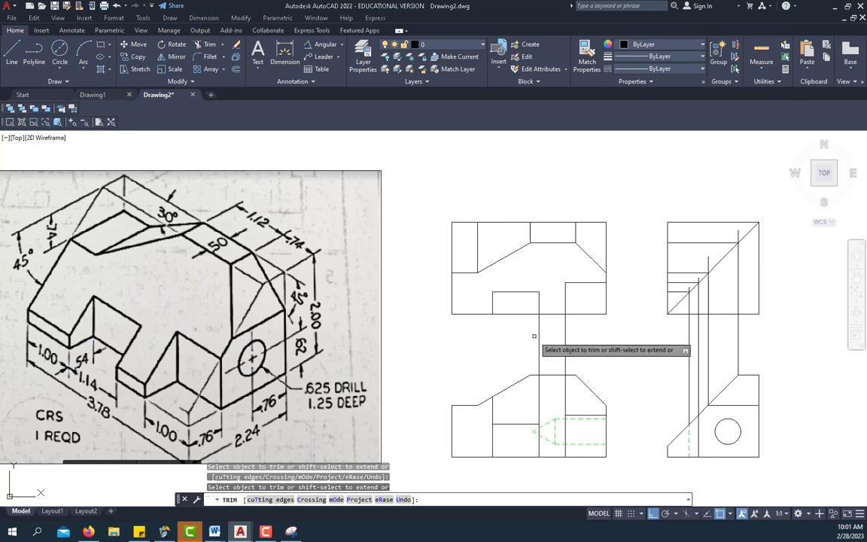
left_click(541, 331)
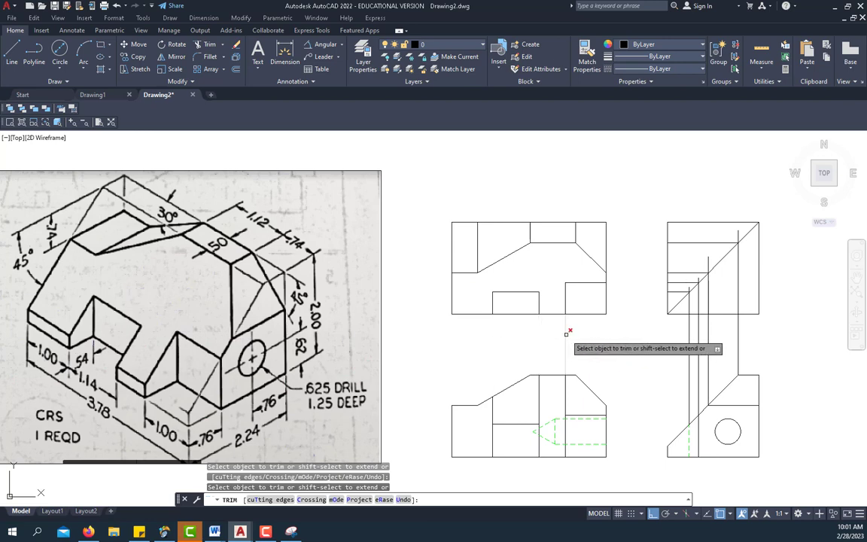
left_click(566, 335)
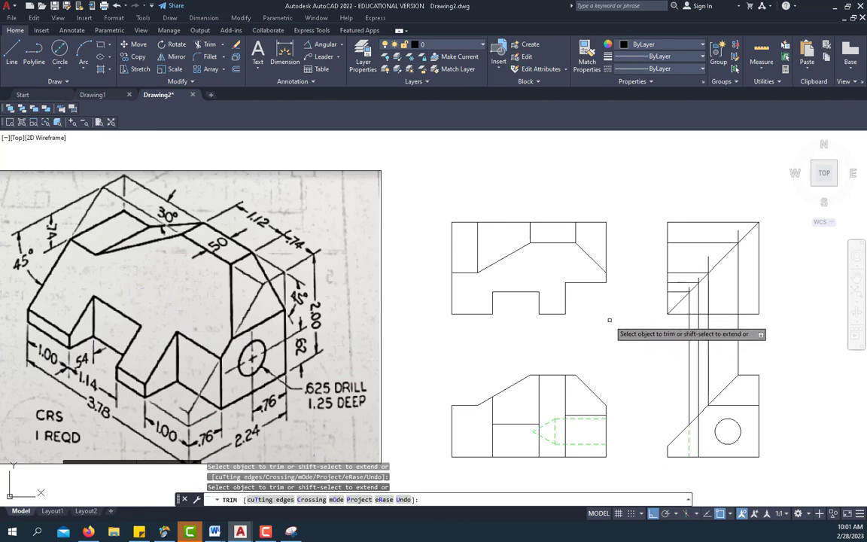
right_click(614, 326)
left_click(623, 329)
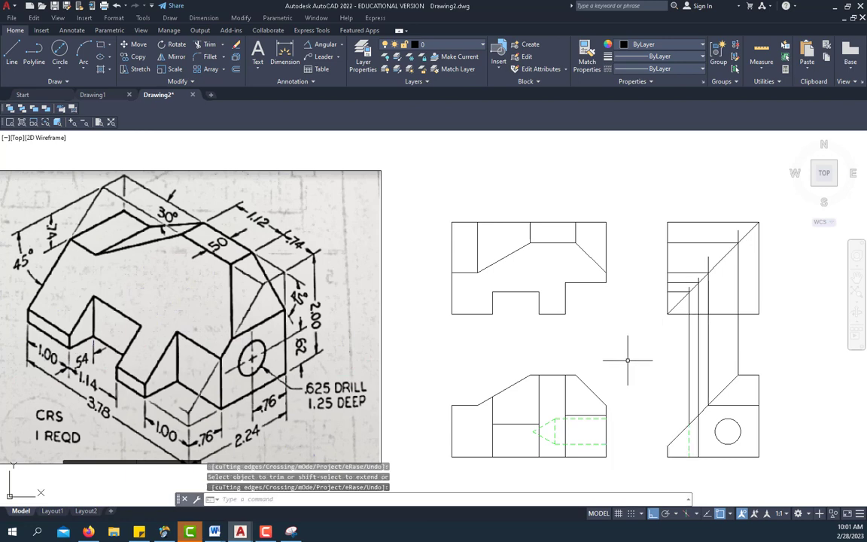
- Erase the three vertical projection lines that rise above the two notches in the front view
left_click(564, 394)
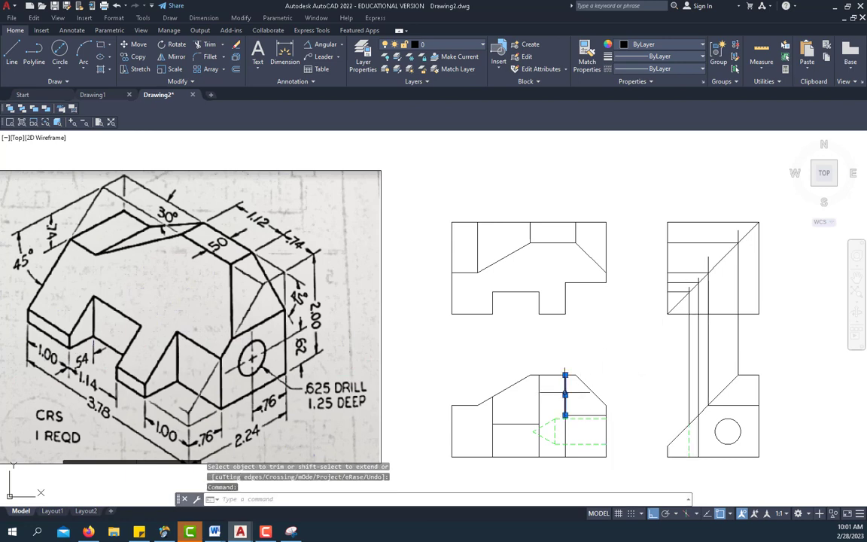
left_click(539, 392)
left_click(494, 411)
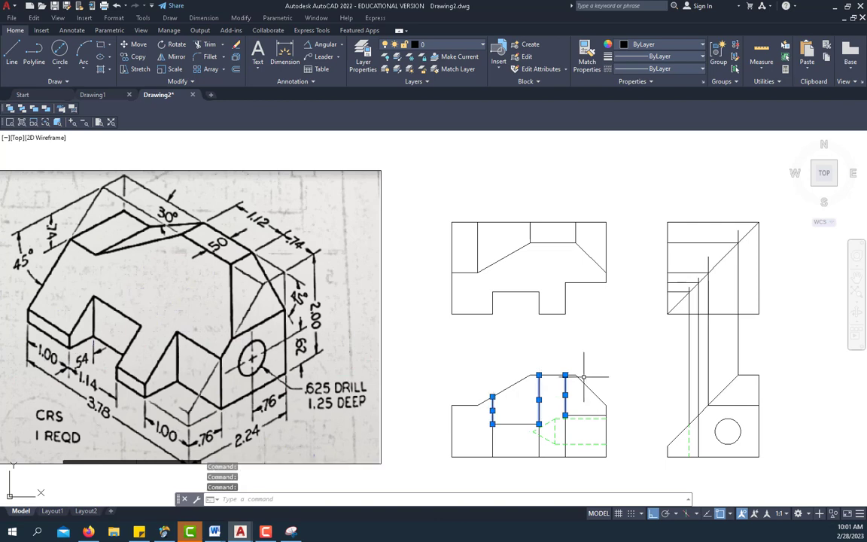
key("Delete")
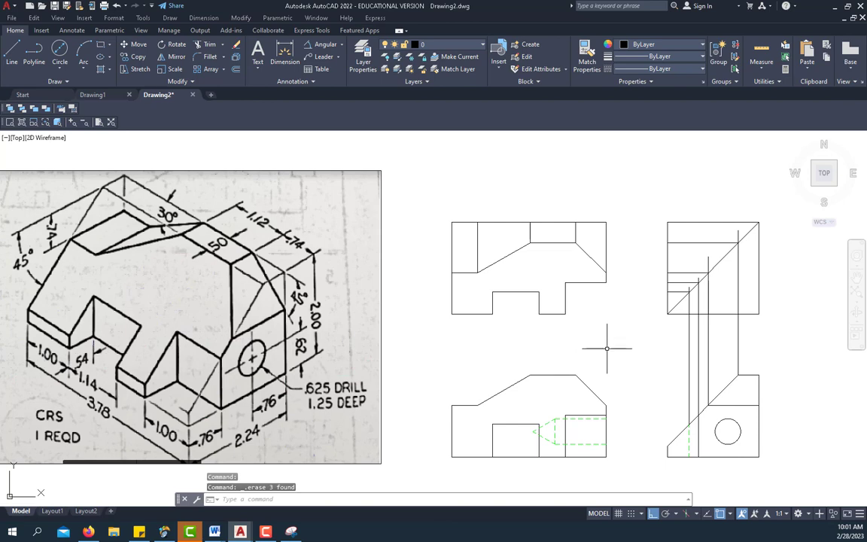
- Erase the four vertical projection lines running from the side view up into the square with the 45° mitre line
left_click(750, 338)
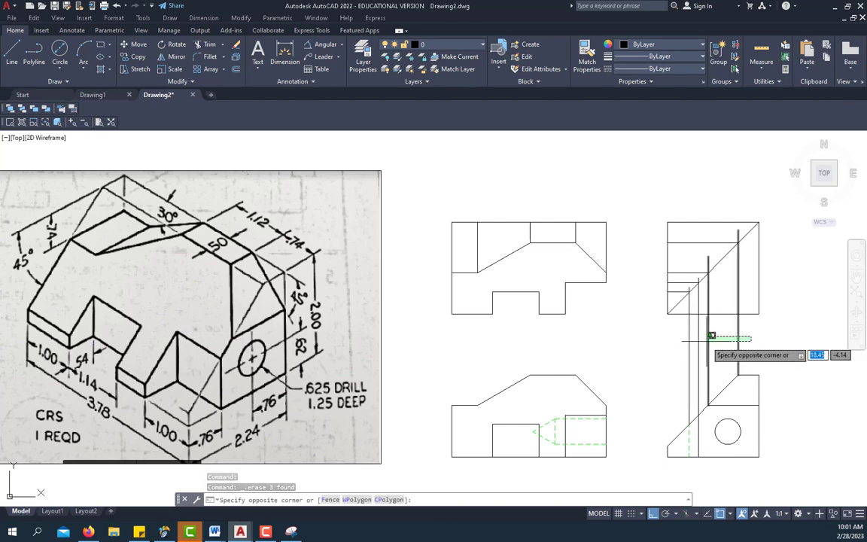
left_click(679, 351)
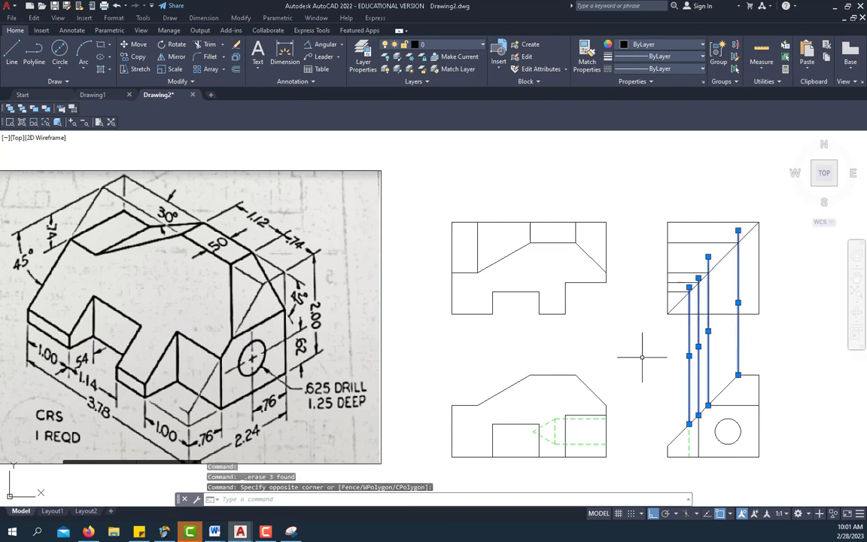
key("Delete")
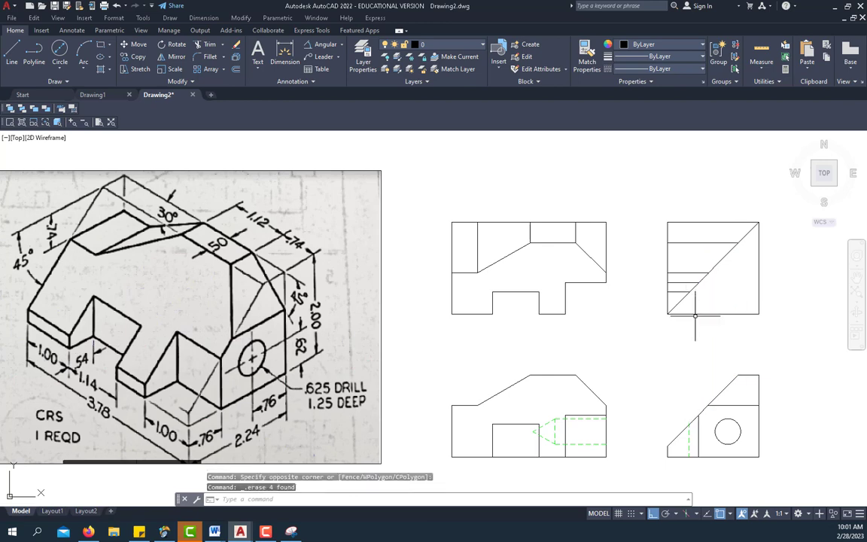
- Erase the four horizontal projection lines inside the square with the 45° mitre line
left_click(693, 242)
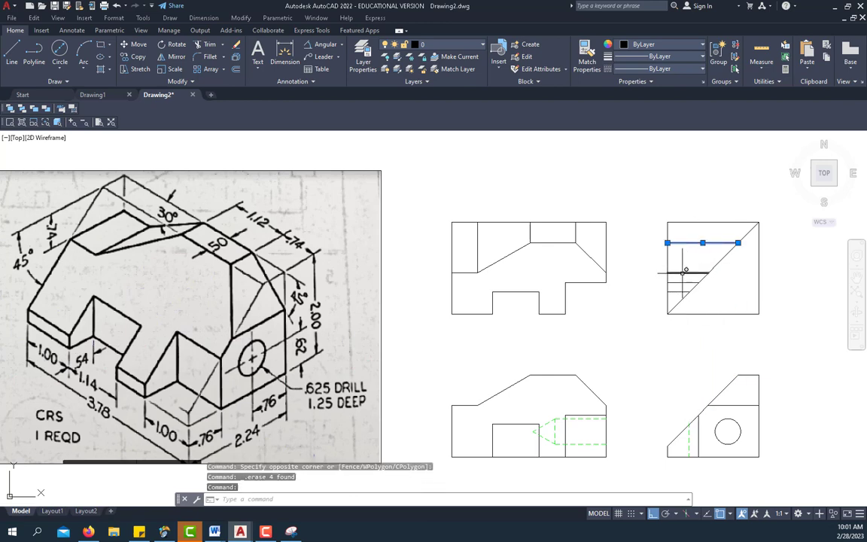
left_click(685, 273)
left_click(680, 279)
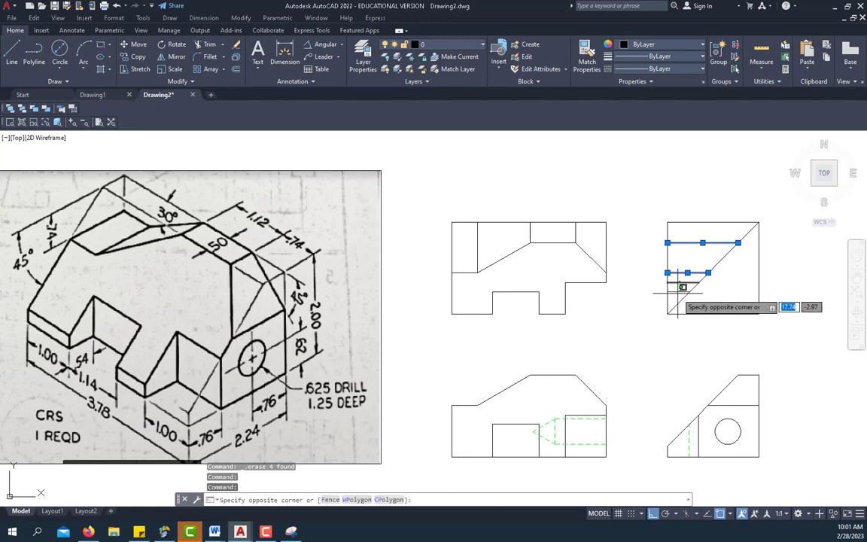
left_click(678, 292)
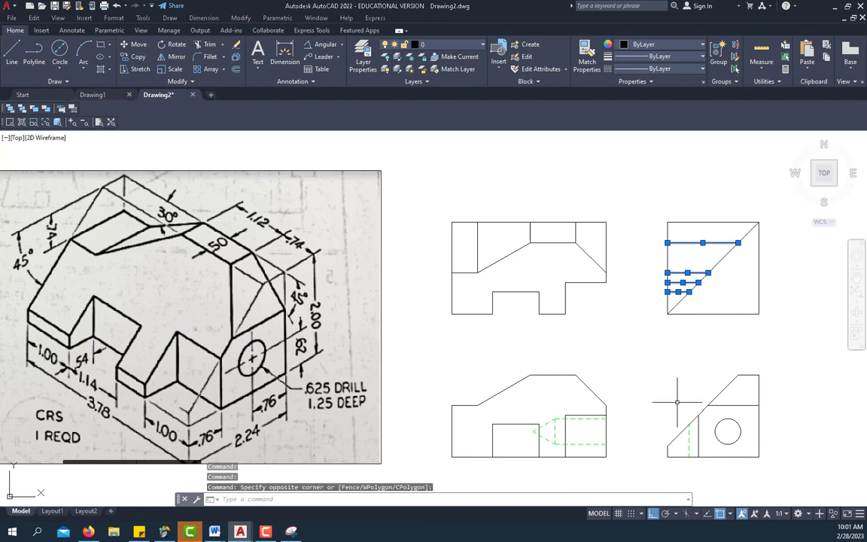
key("Delete")
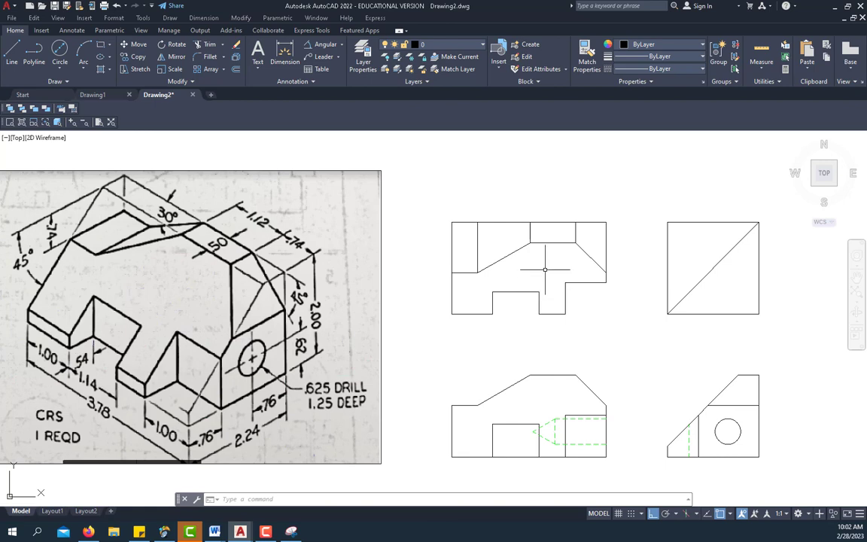
- Draw a vertical line from the tip of the drilled hole's cone in the front view up past the top view
left_click(13, 55)
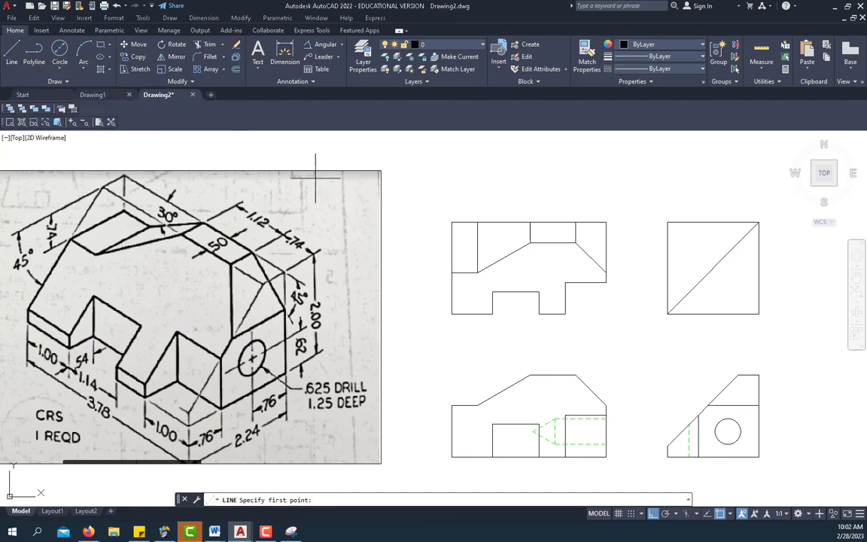
left_click(532, 431)
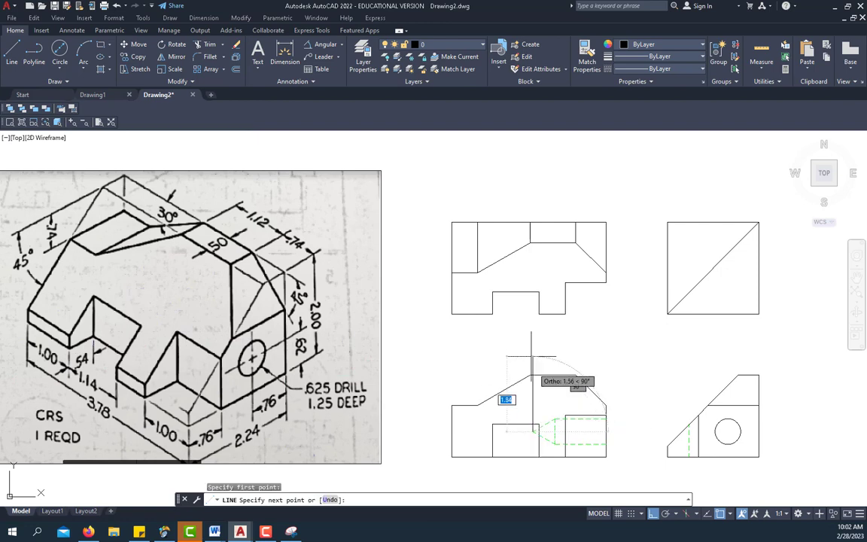
left_click(518, 198)
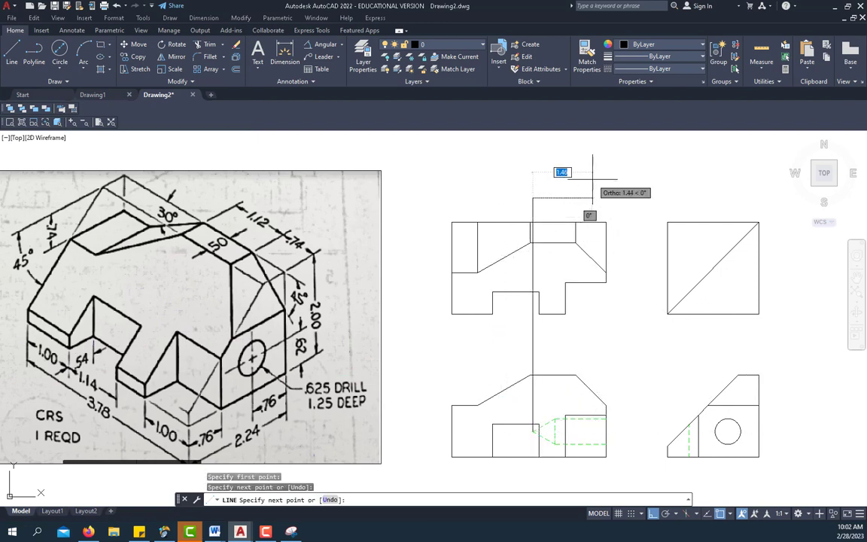
right_click(584, 176)
left_click(625, 186)
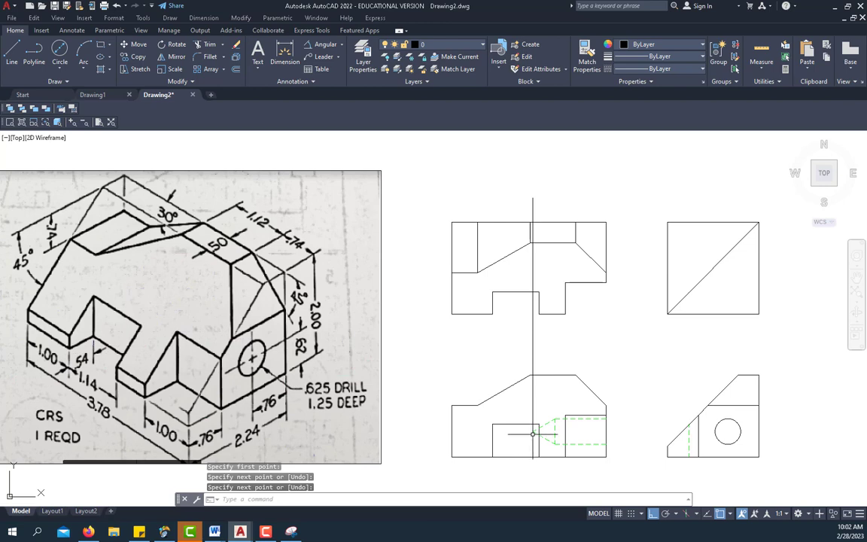
- Draw a vertical line from the upper corner where the drilled hole meets its cone in the front view up past the top view
key("Return")
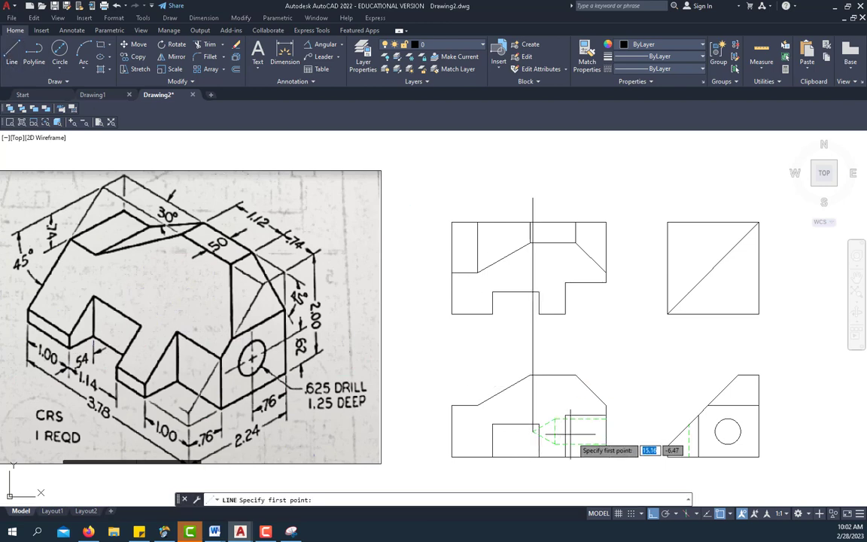
left_click(555, 418)
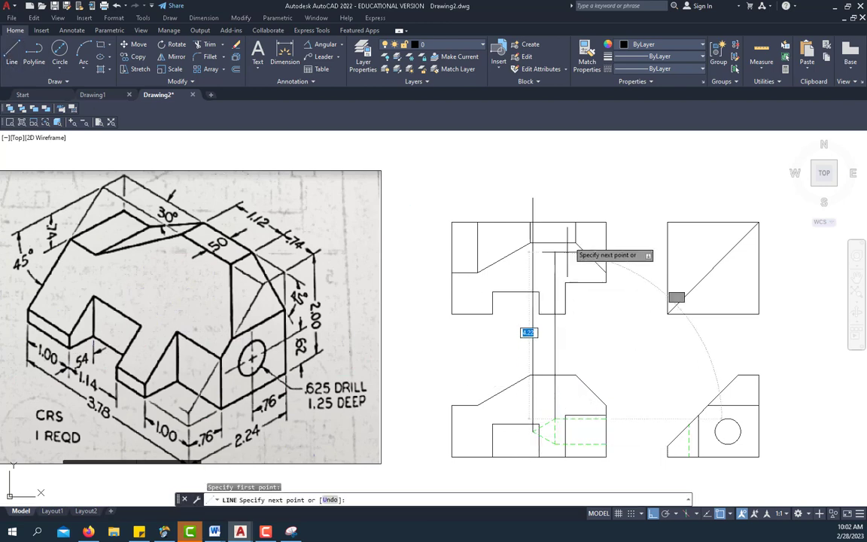
left_click(570, 188)
right_click(576, 177)
left_click(591, 186)
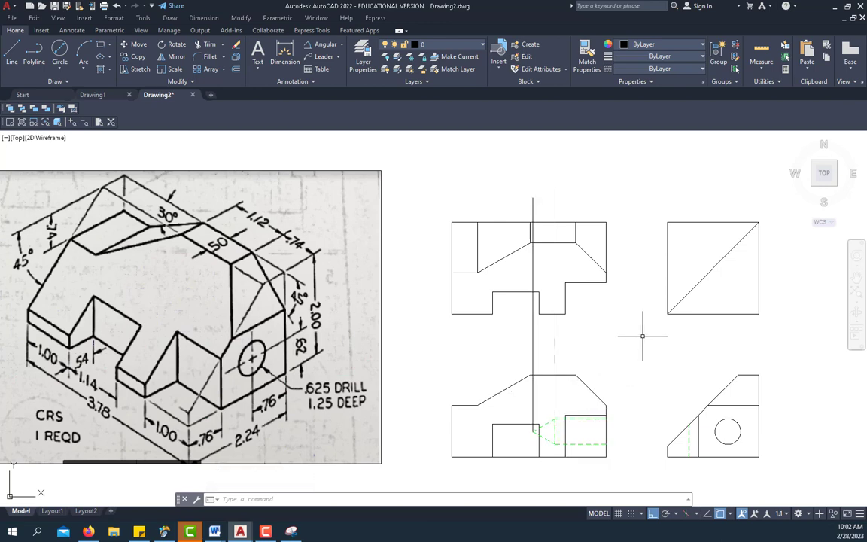
key("Escape")
key("Escape")
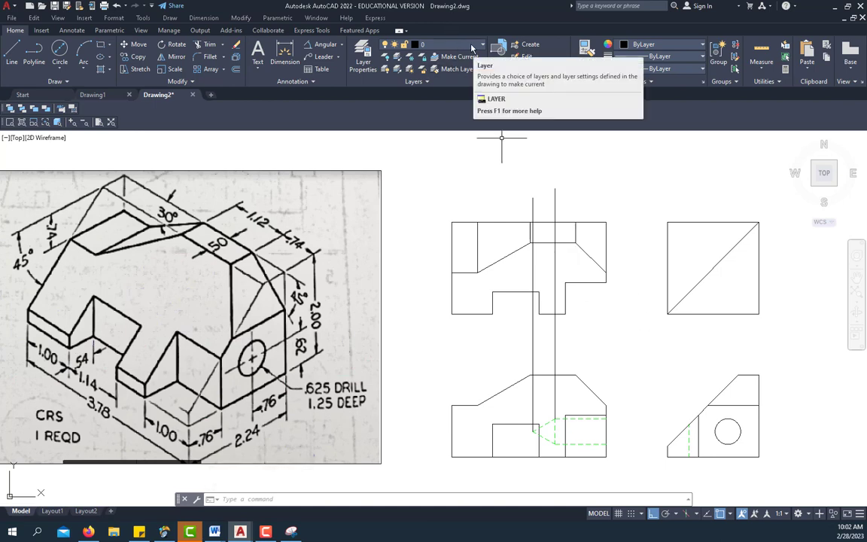
- Move the vertical projection line at the base of the drill cone to the Hidden layer
left_click(555, 262)
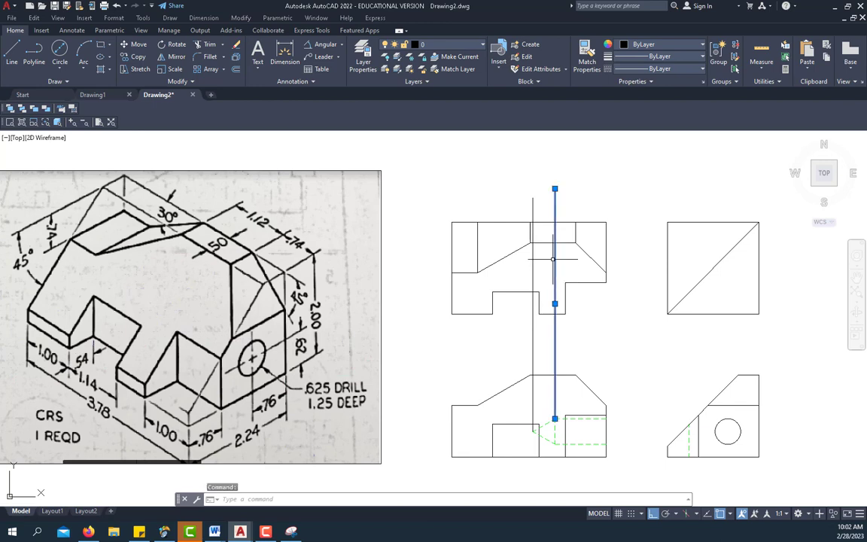
left_click(475, 46)
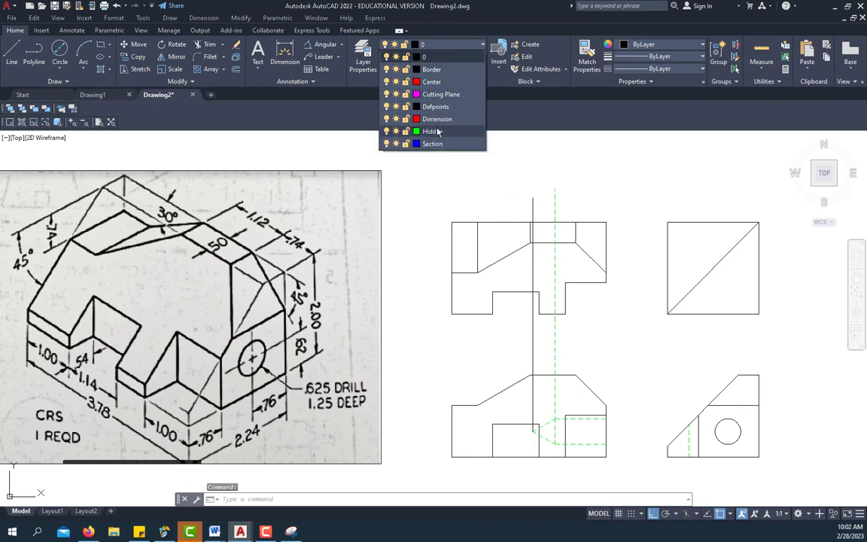
left_click(435, 131)
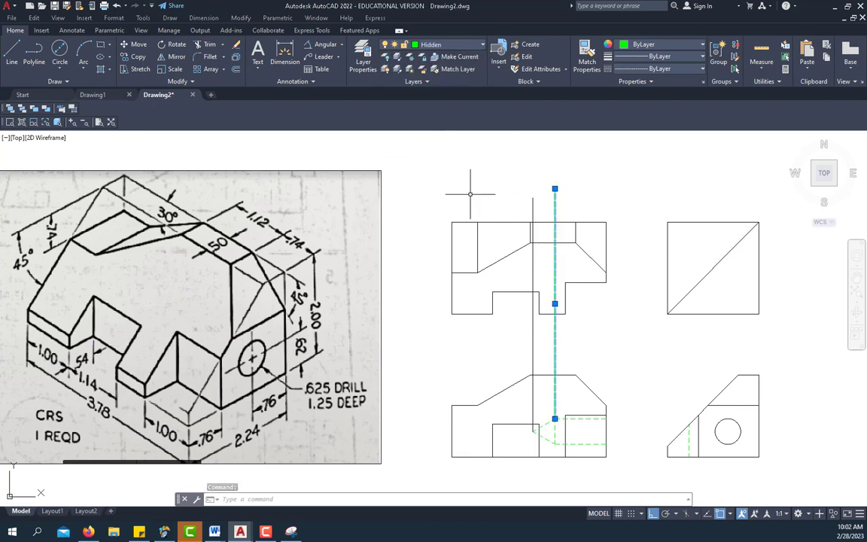
key("Escape")
key("Escape")
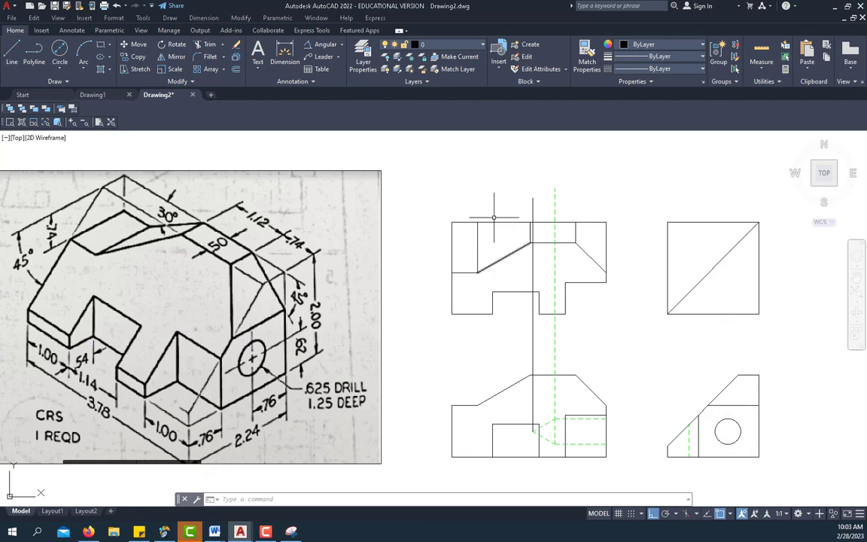
- Make Hidden the current layer and draw a vertical line from the side view circle's left quadrant up across the mitre line
left_click(472, 45)
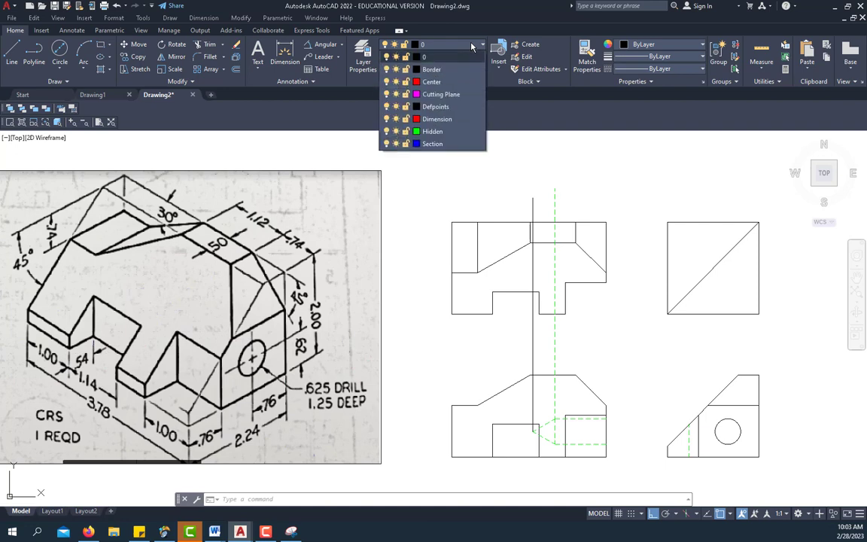
left_click(448, 133)
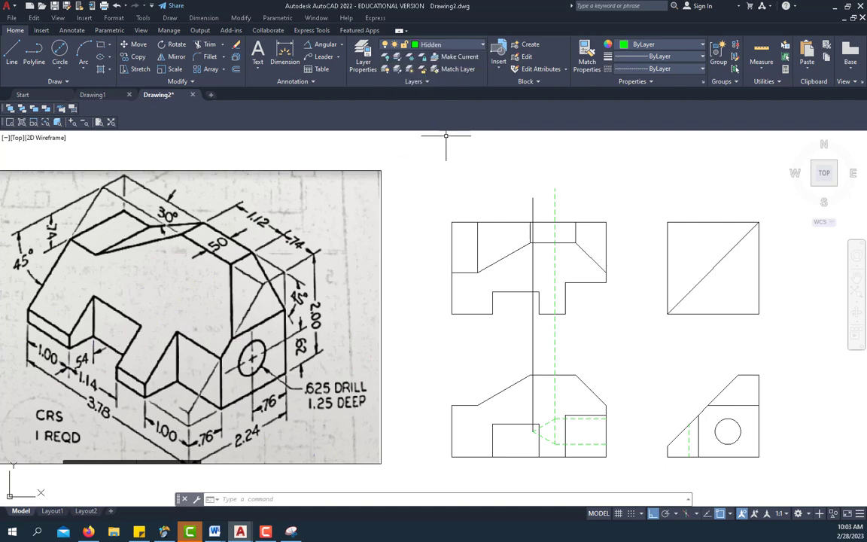
left_click(13, 55)
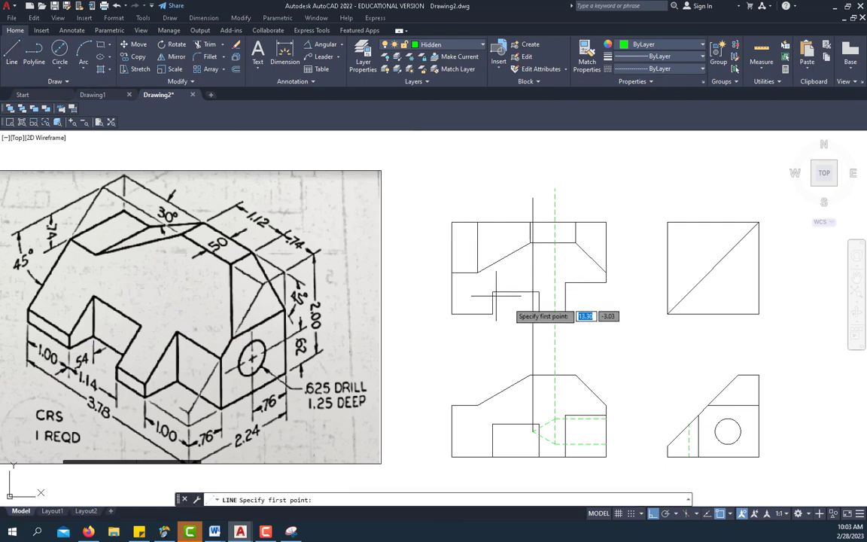
left_click(716, 432)
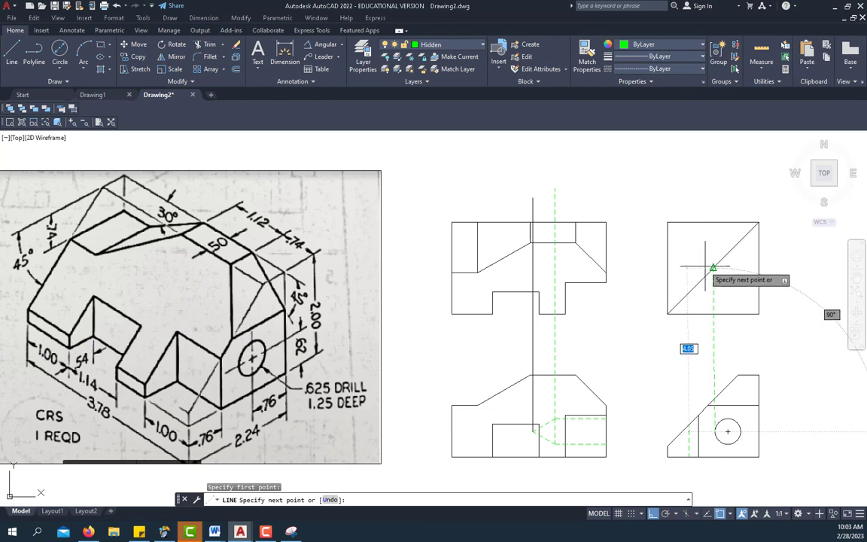
left_click(716, 190)
right_click(739, 196)
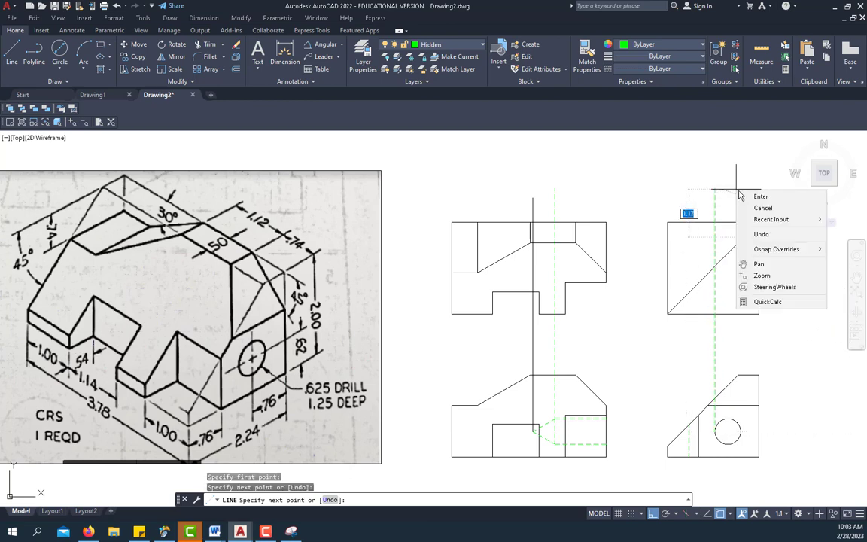
left_click(762, 196)
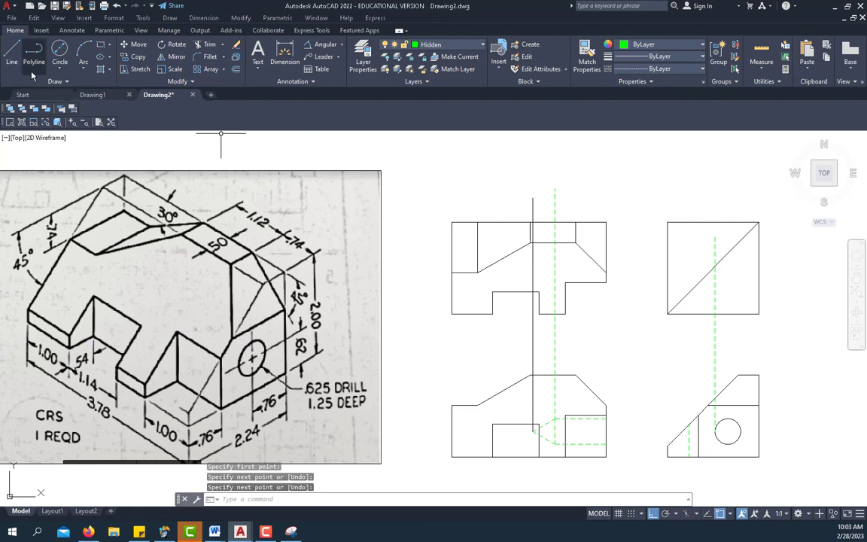
- Draw a vertical hidden line from the side view circle's right quadrant up across the mitre line
left_click(11, 52)
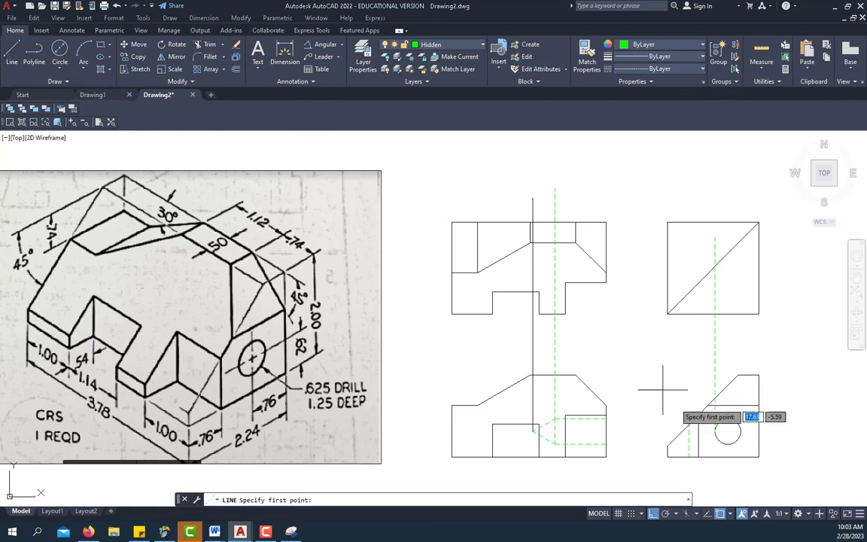
left_click(728, 432)
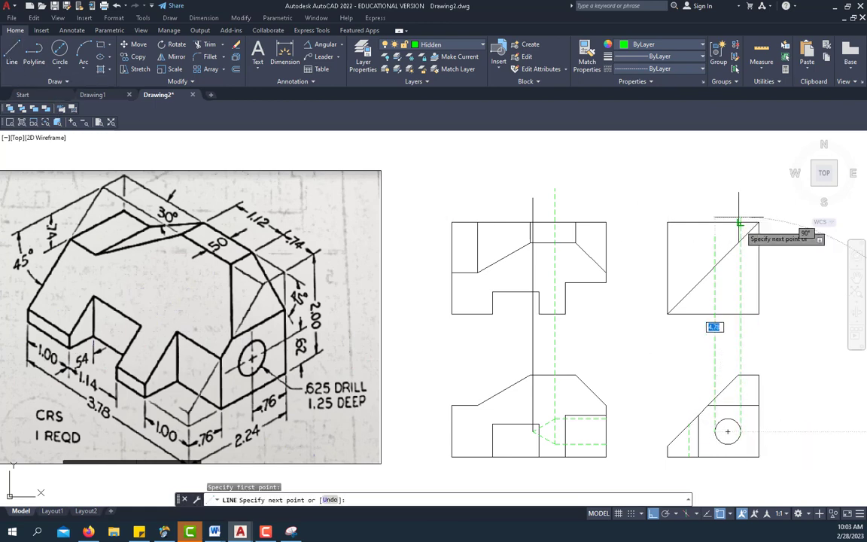
right_click(686, 184)
left_click(697, 190)
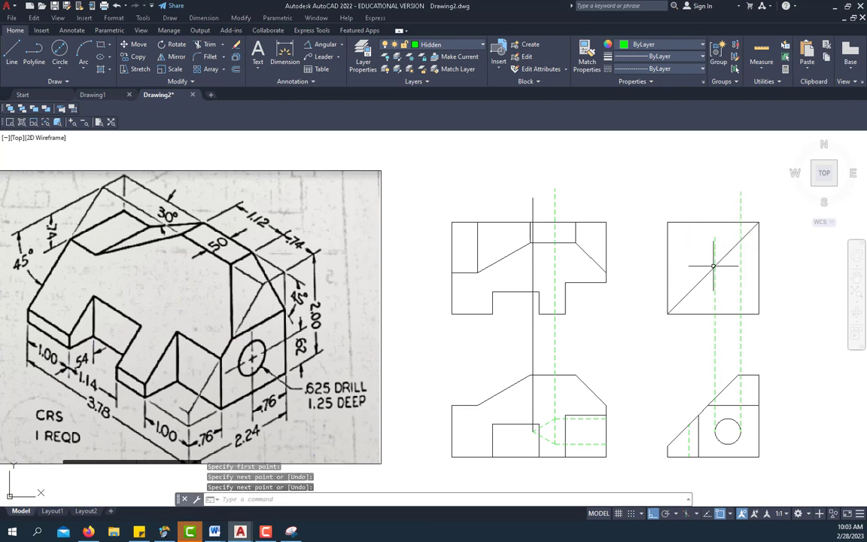
- Draw a horizontal hidden line from where the circle's left projection line crosses the mitre line into the top view, past the drill projection lines
key("Return")
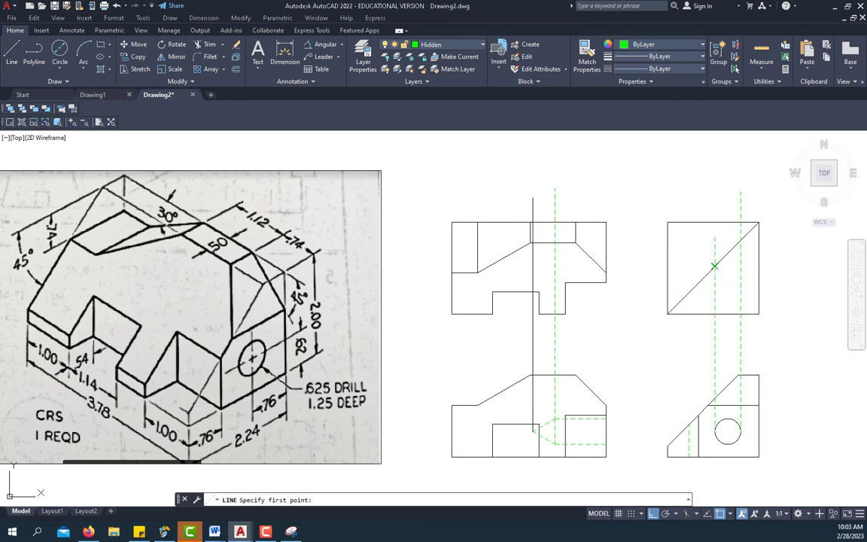
left_click(552, 266)
right_click(629, 192)
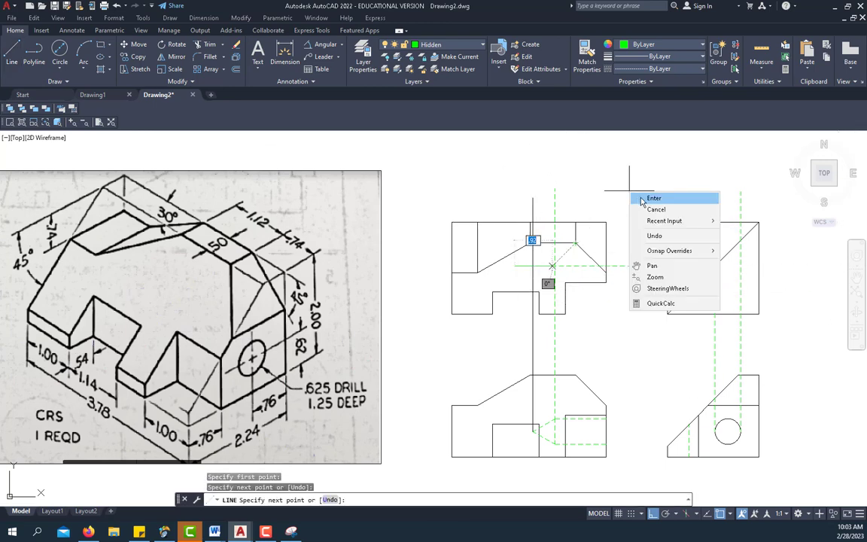
left_click(651, 199)
- Draw a horizontal hidden line from where the circle's right projection line crosses the mitre line into the top view, past the drill projections
right_click(632, 182)
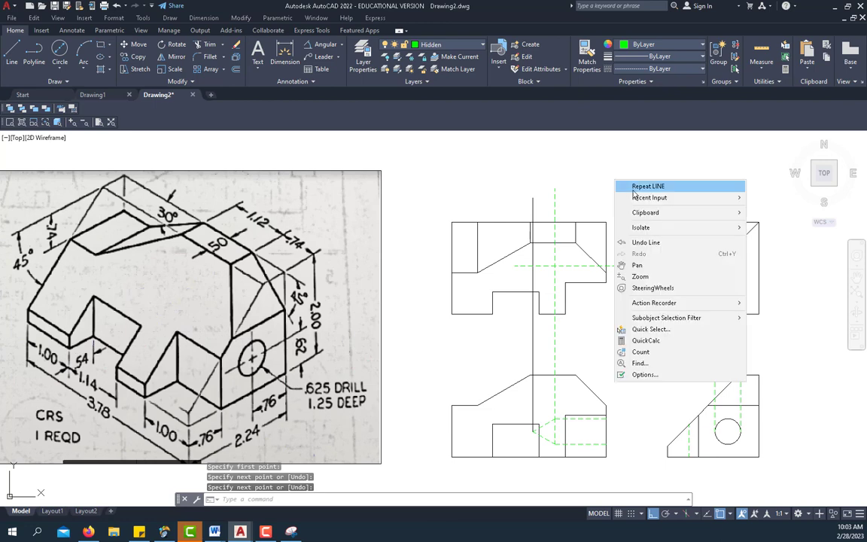
left_click(649, 186)
left_click(740, 241)
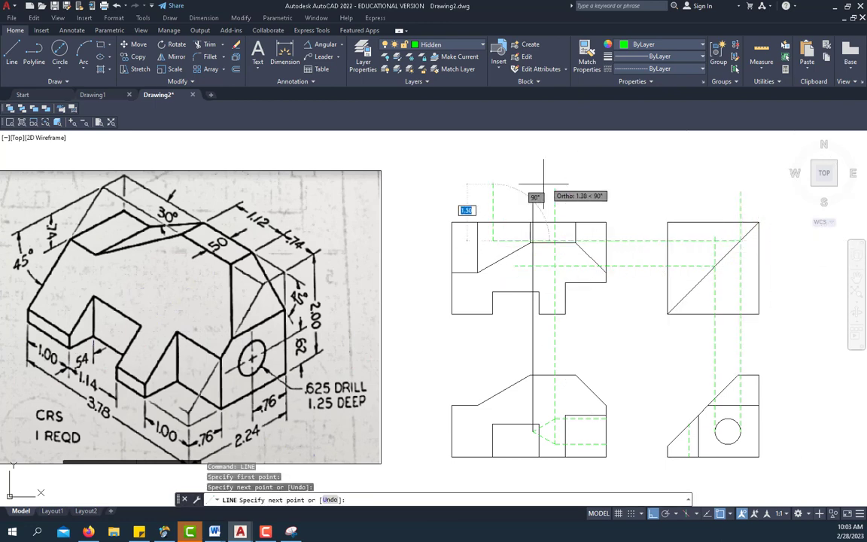
right_click(590, 163)
left_click(606, 170)
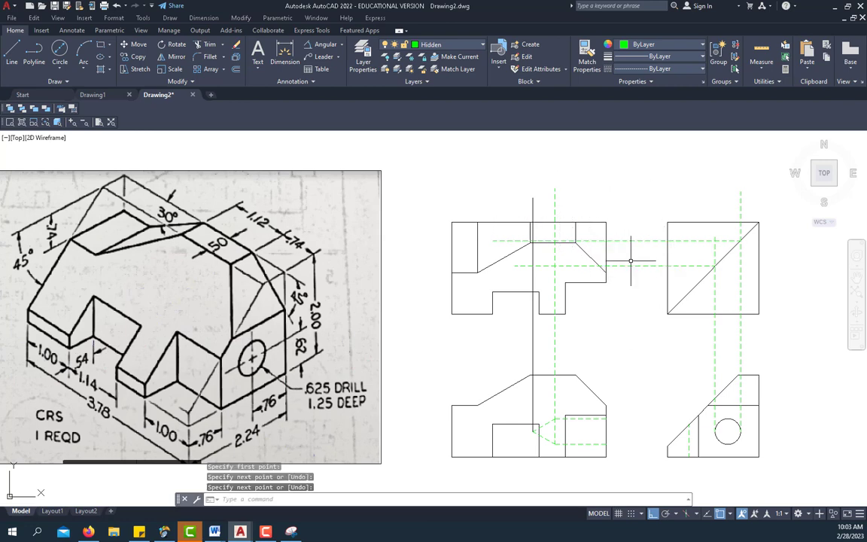
- Trim the top view's vertical projection lines above the hole, the cone tip line down to the notch, and the hidden lines' overshooting left ends
scroll(633, 254, "up", 2)
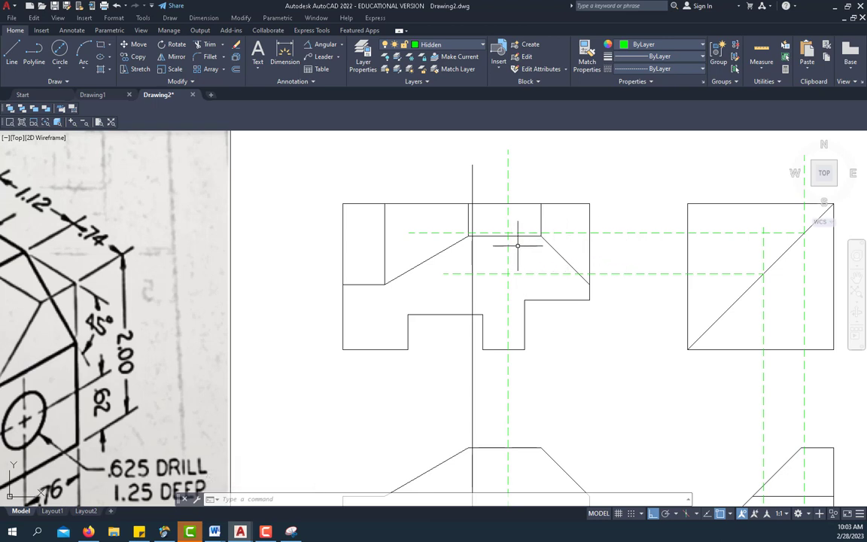
left_click(210, 45)
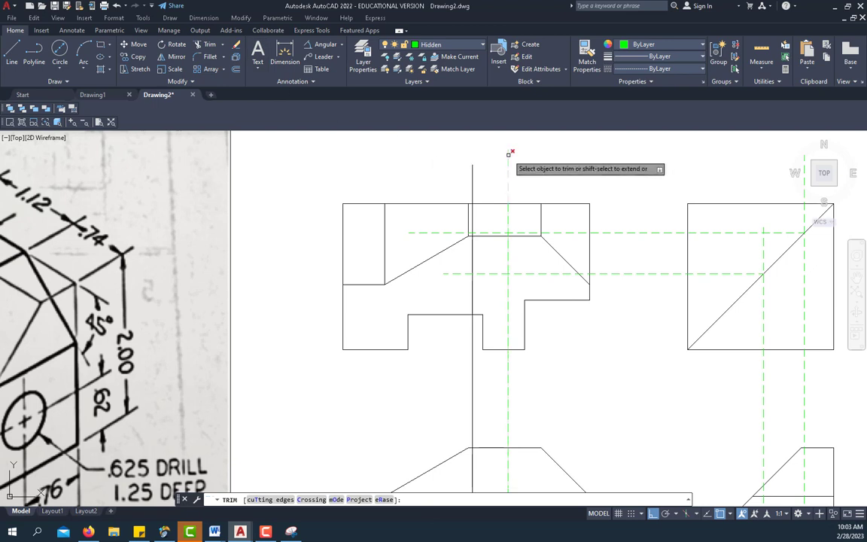
left_click(484, 204)
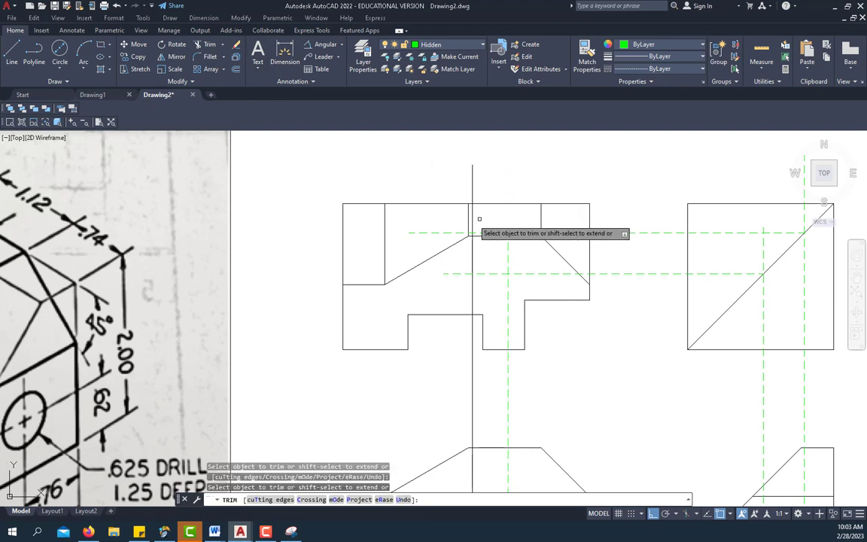
scroll(461, 229, "up", 2)
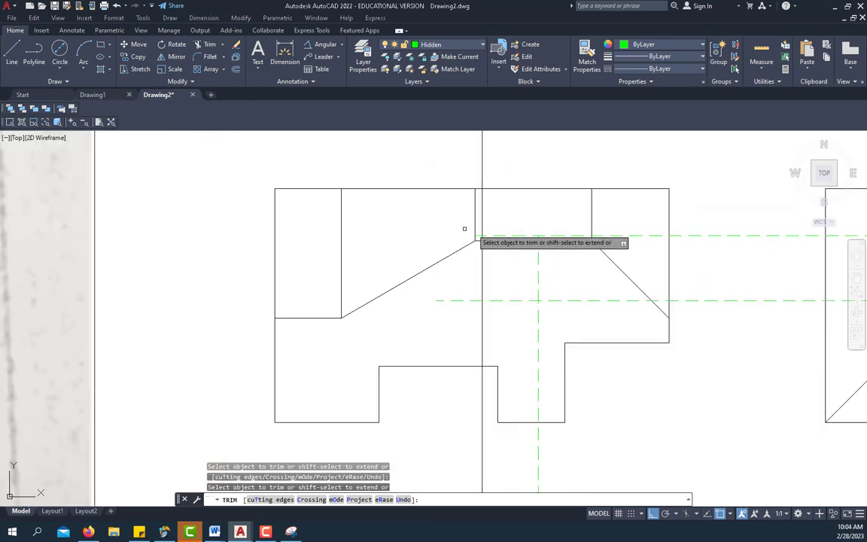
left_click(483, 172)
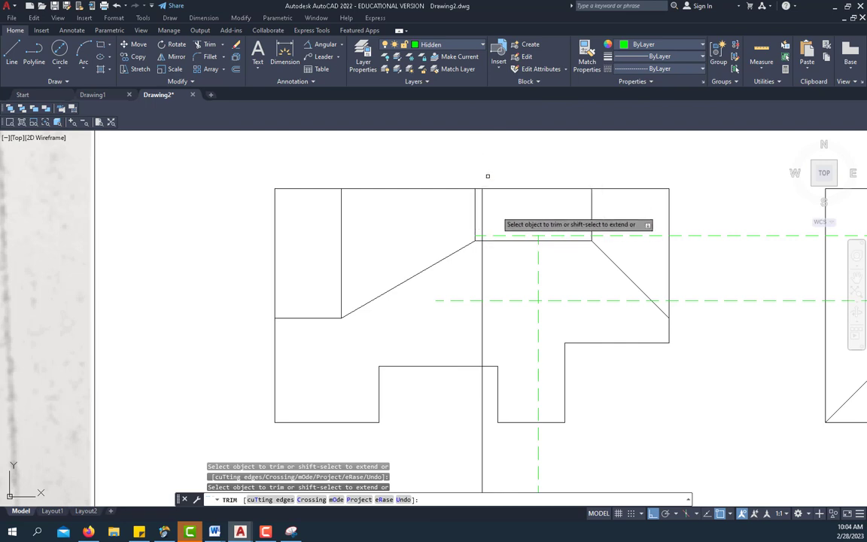
left_click(483, 209)
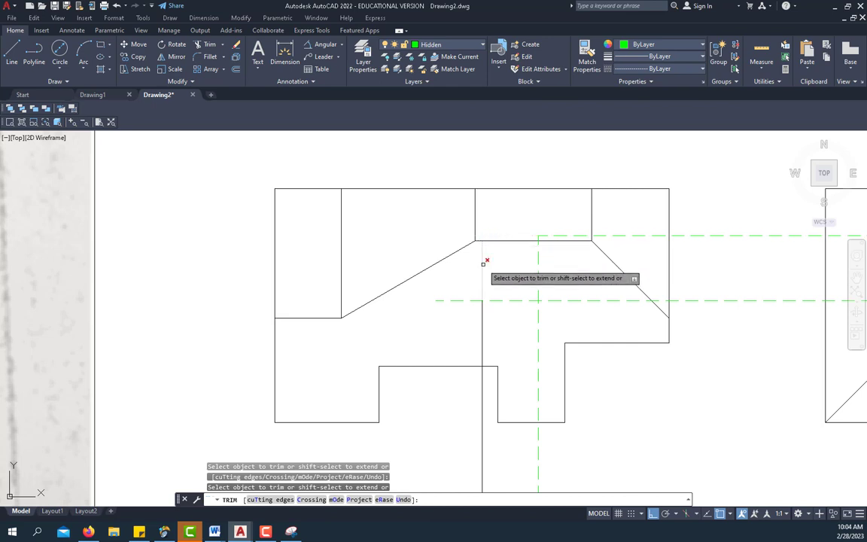
left_click(482, 262)
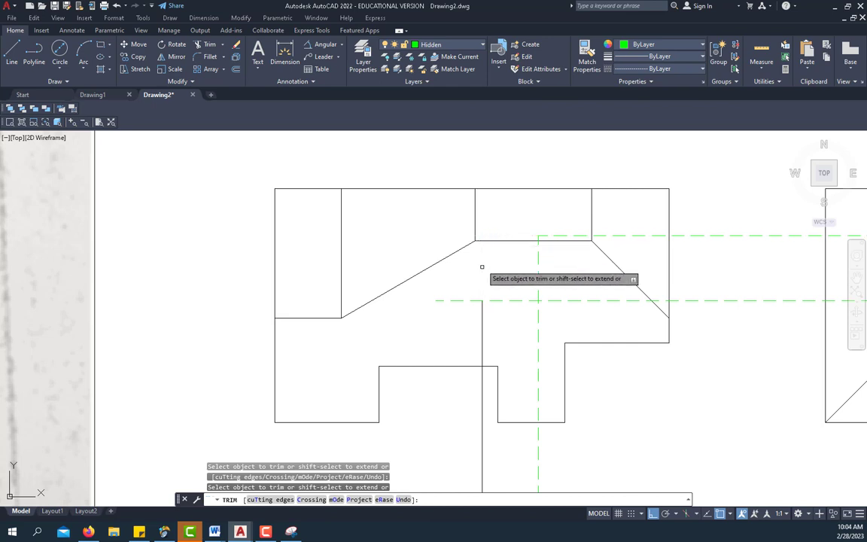
left_click(483, 305)
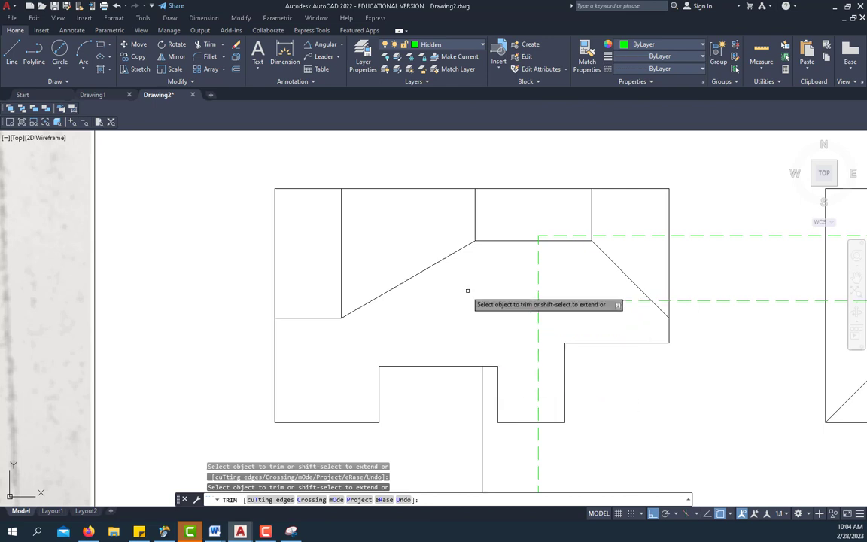
- Trim the vertical hidden line below the hole in the top view and the horizontal hidden lines between the top view and the mitre square
scroll(473, 299, "down", 2)
left_click(509, 318)
left_click(513, 311)
key("Return")
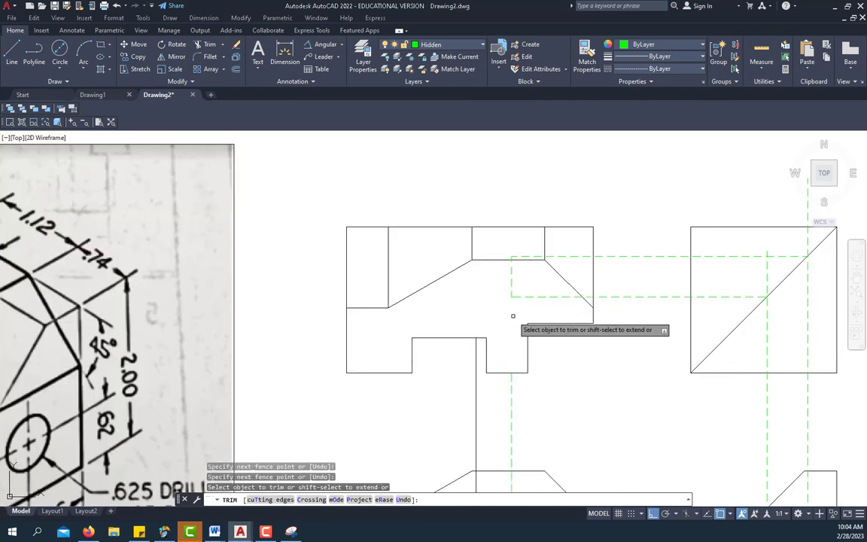
left_click(644, 256)
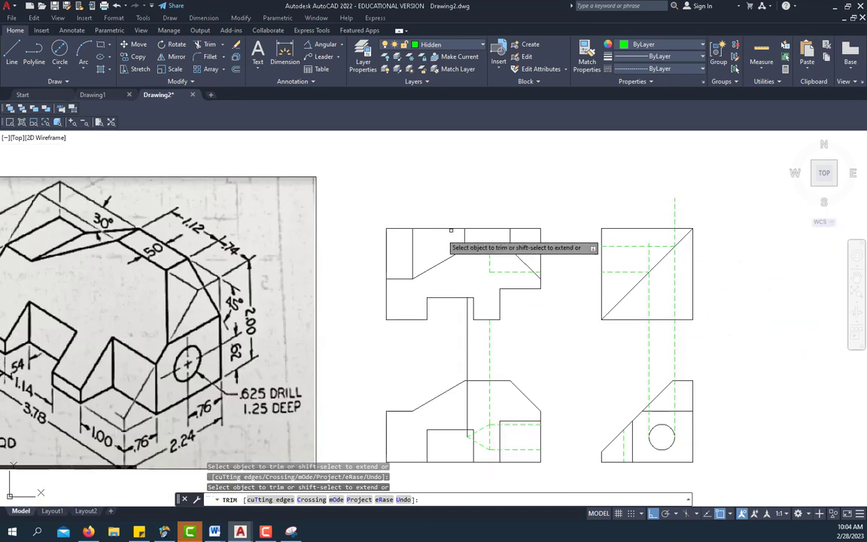
scroll(456, 214, "down", 2)
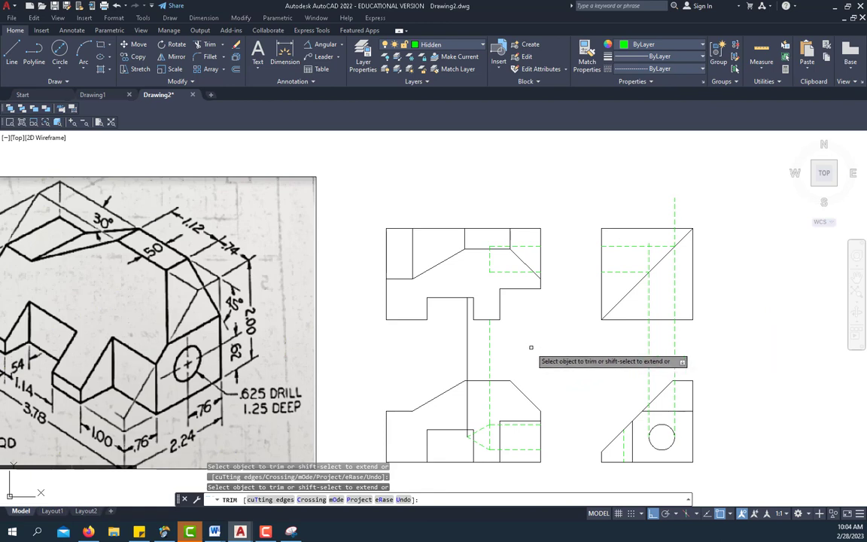
left_click(537, 275)
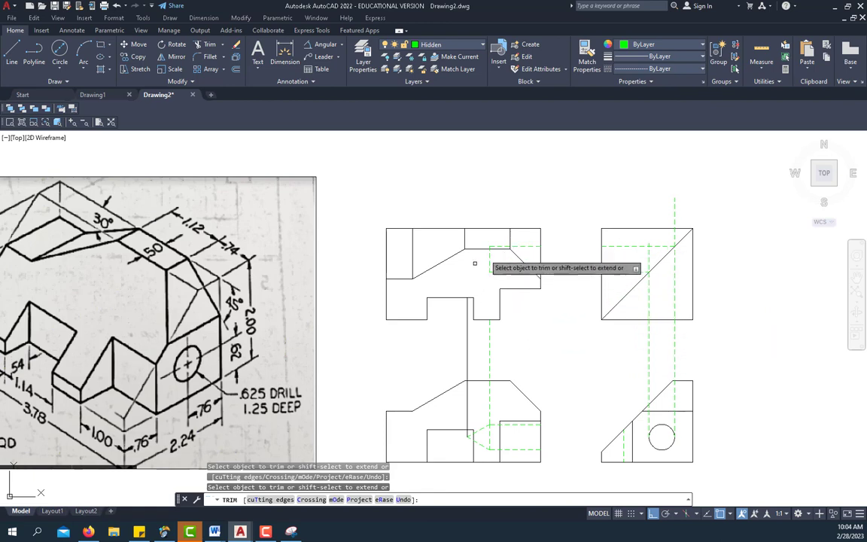
right_click(527, 334)
left_click(531, 340)
- Erase the two vertical projection lines remaining between the top and front views
left_click(501, 356)
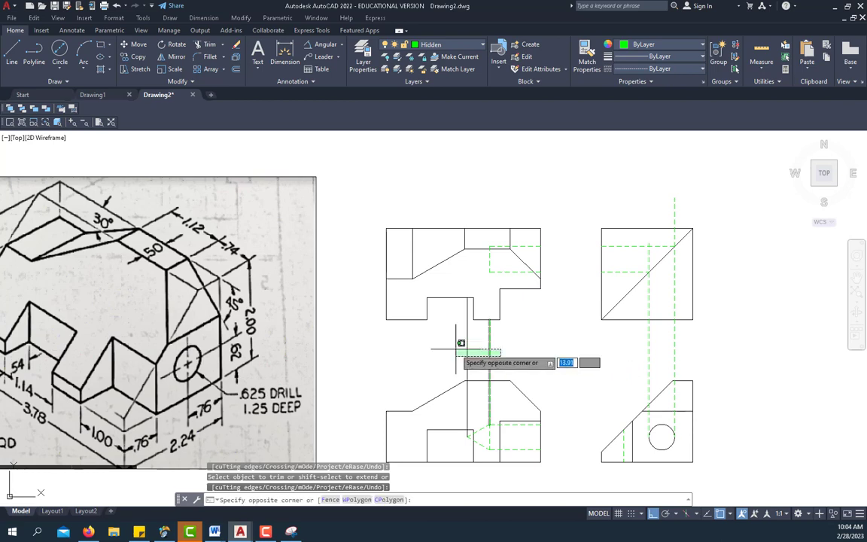
left_click(460, 346)
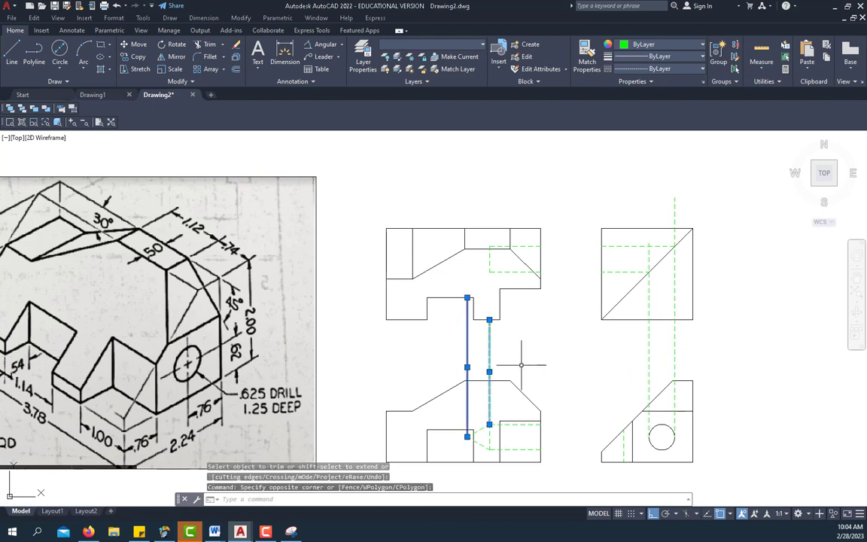
key("Delete")
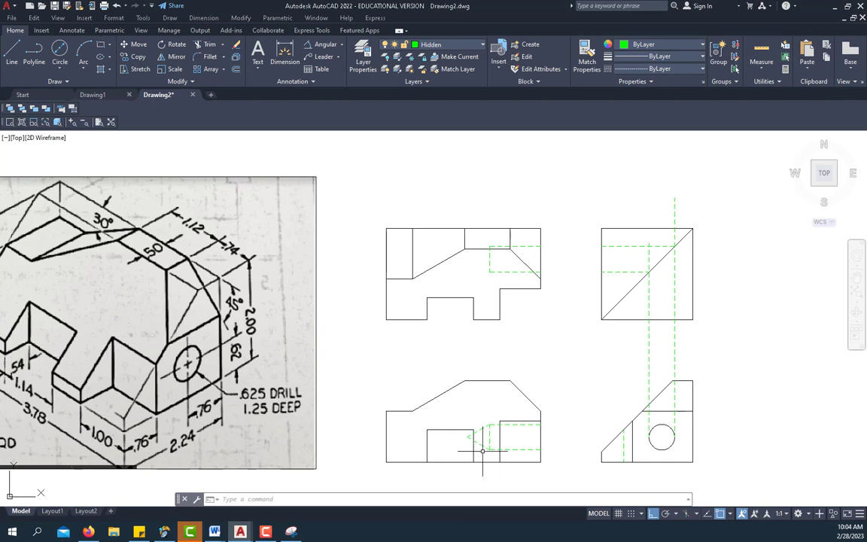
- Copy the two angled drill cone lines from the front view to the inner end of the hole in the top view
scroll(481, 450, "up", 4)
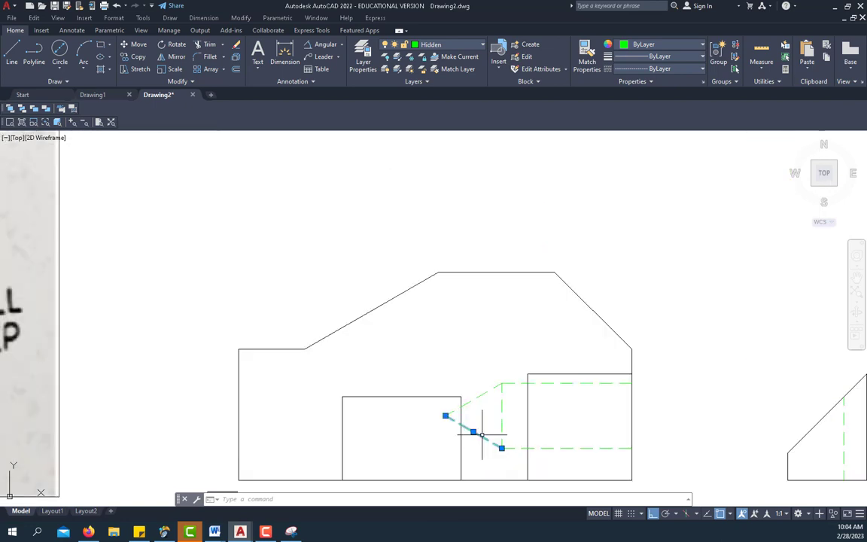
left_click(474, 398)
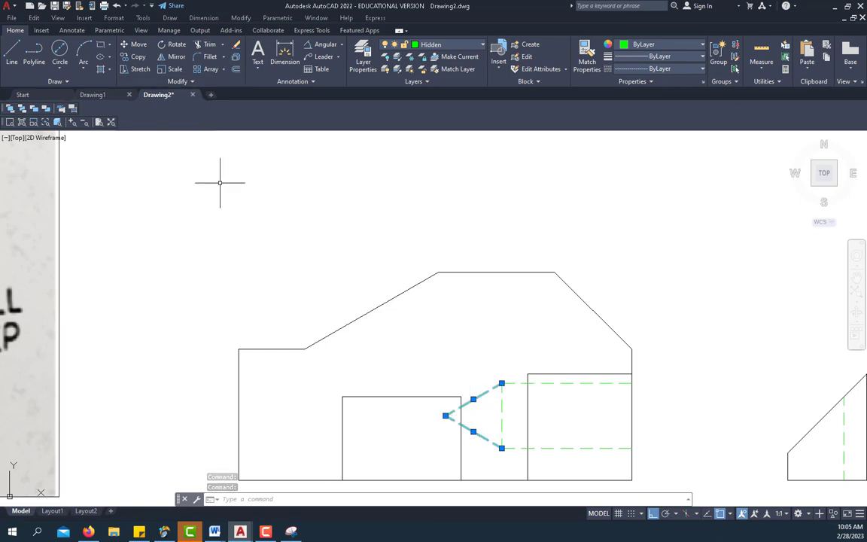
left_click(137, 60)
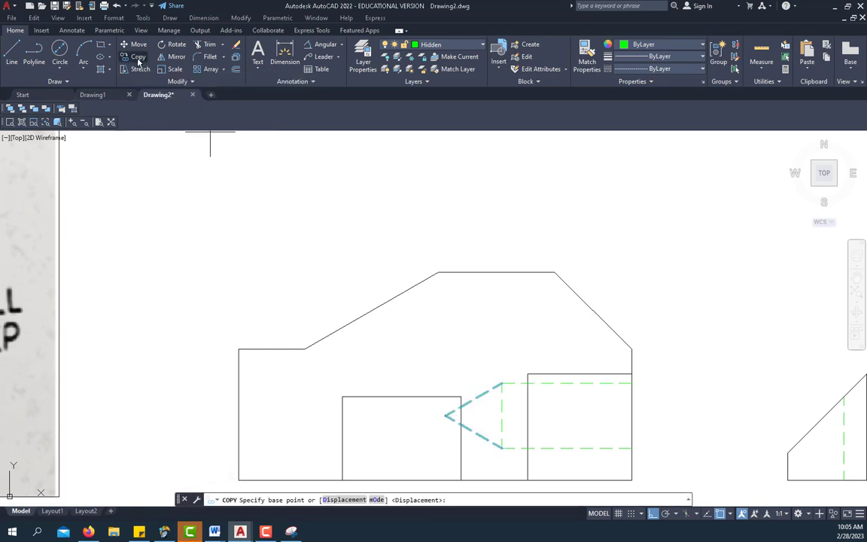
left_click(502, 448)
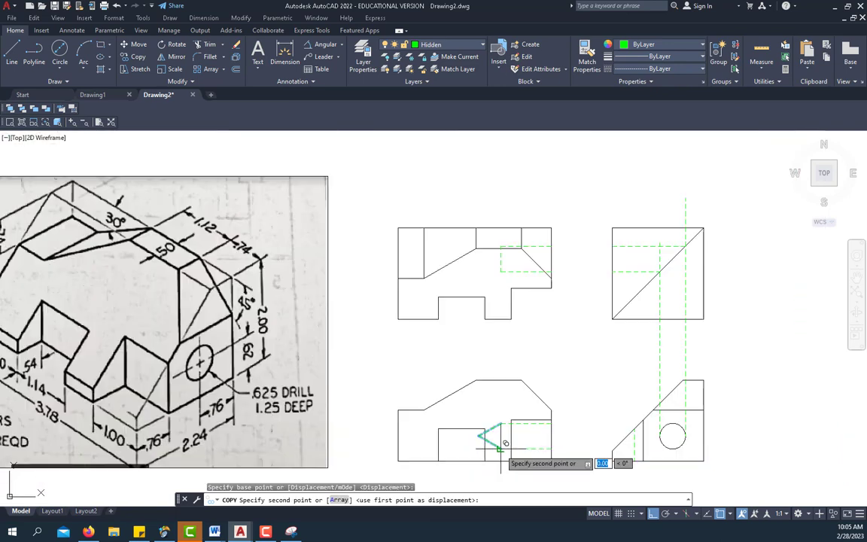
scroll(502, 448, "down", 4)
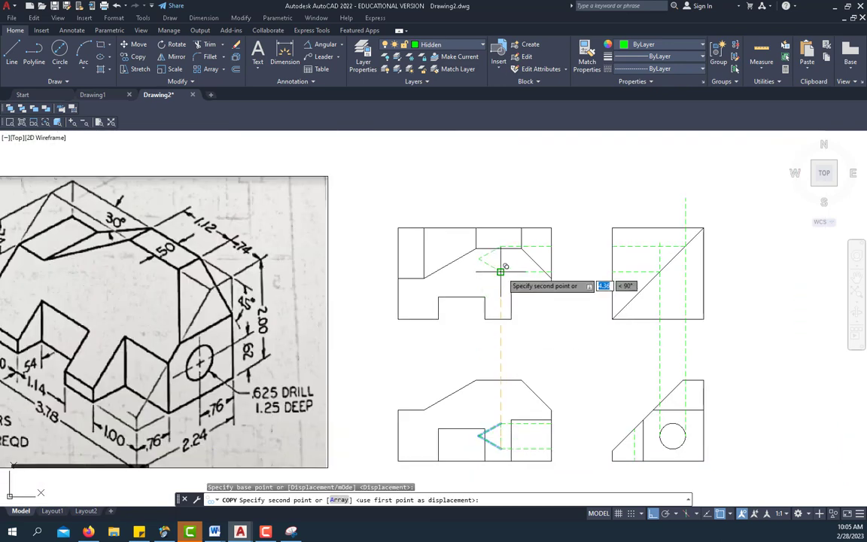
scroll(501, 272, "up", 5)
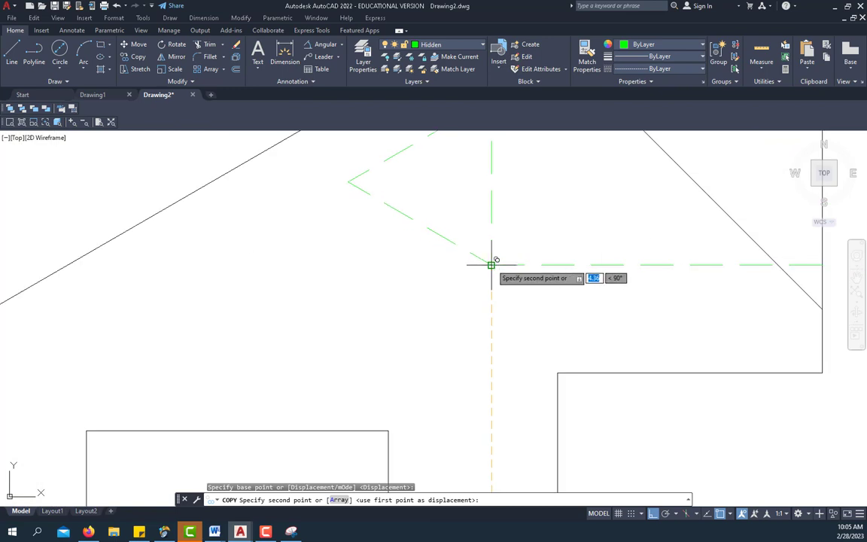
scroll(491, 265, "down", 5)
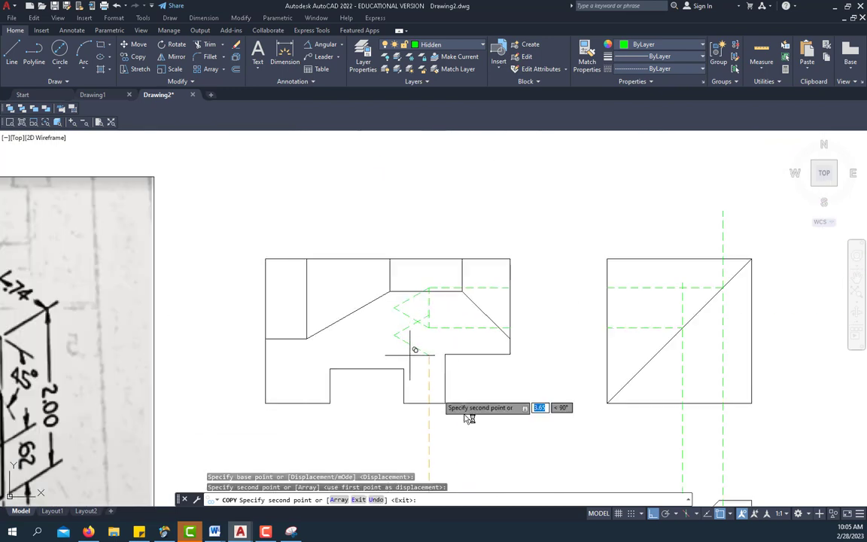
key("Escape")
key("Escape")
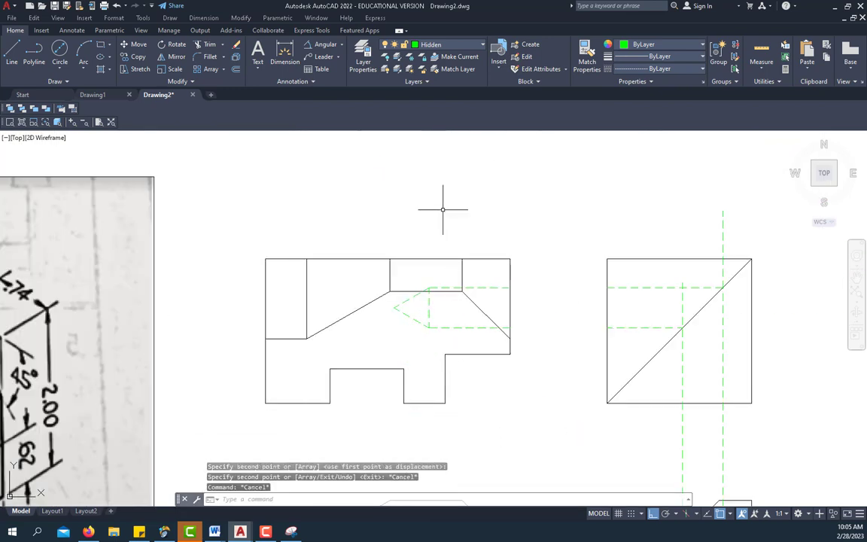
- Erase the two vertical hidden projection lines running from the side view circle up through the mitre square
scroll(440, 210, "down", 2)
scroll(437, 209, "down", 2)
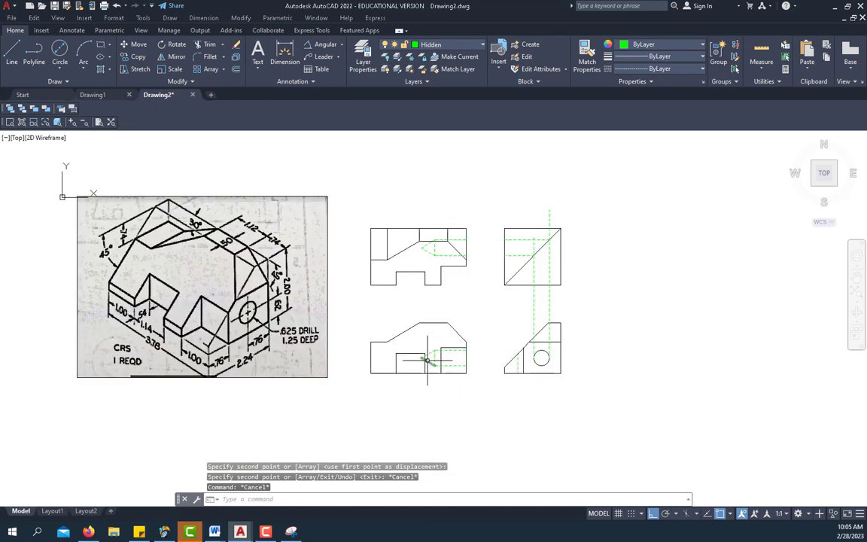
scroll(435, 348, "up", 2)
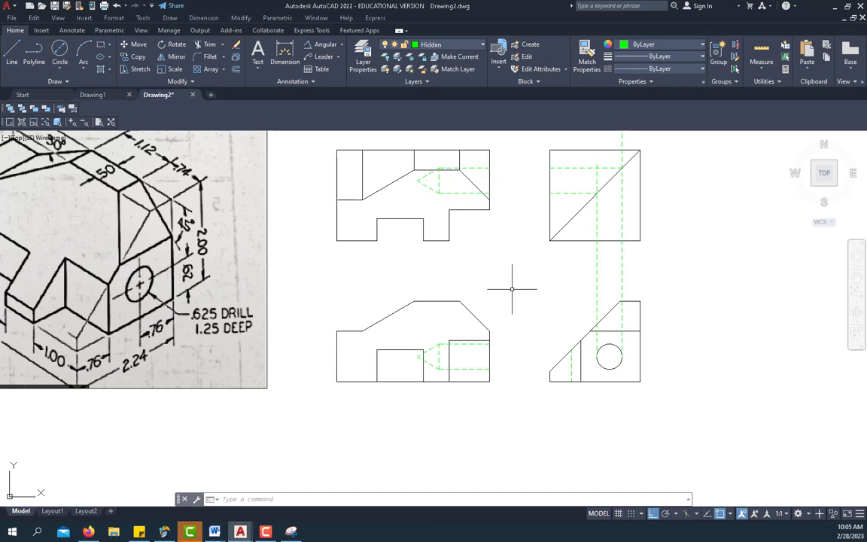
left_click(649, 272)
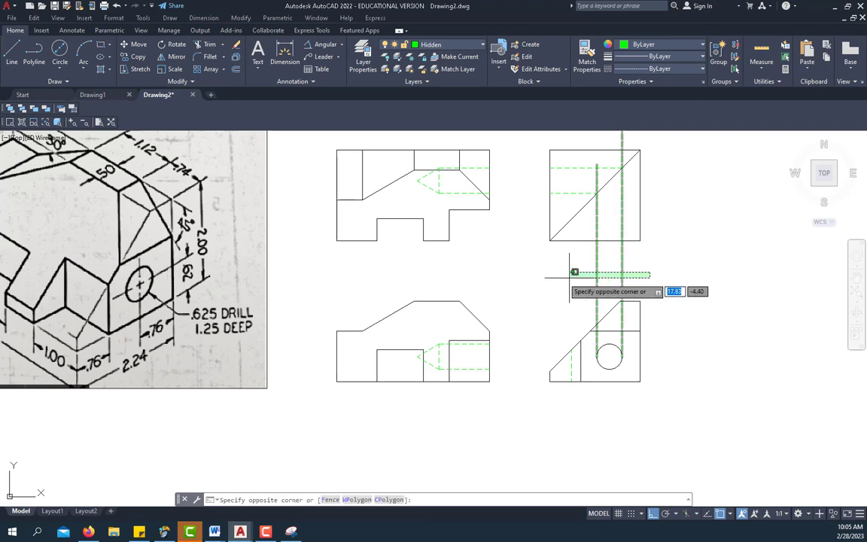
left_click(563, 277)
key("Delete")
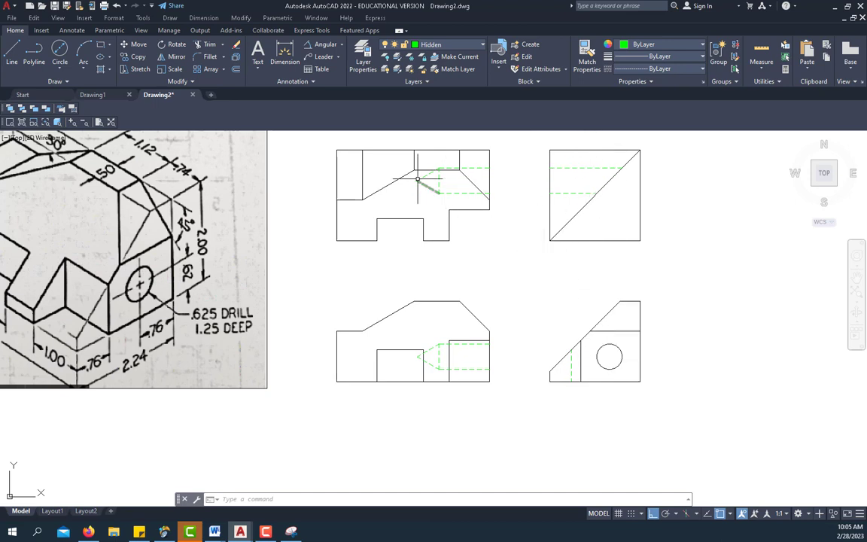
- Erase the mitre square with its diagonal and the leftover horizontal hidden segments inside it
scroll(418, 179, "up", 2)
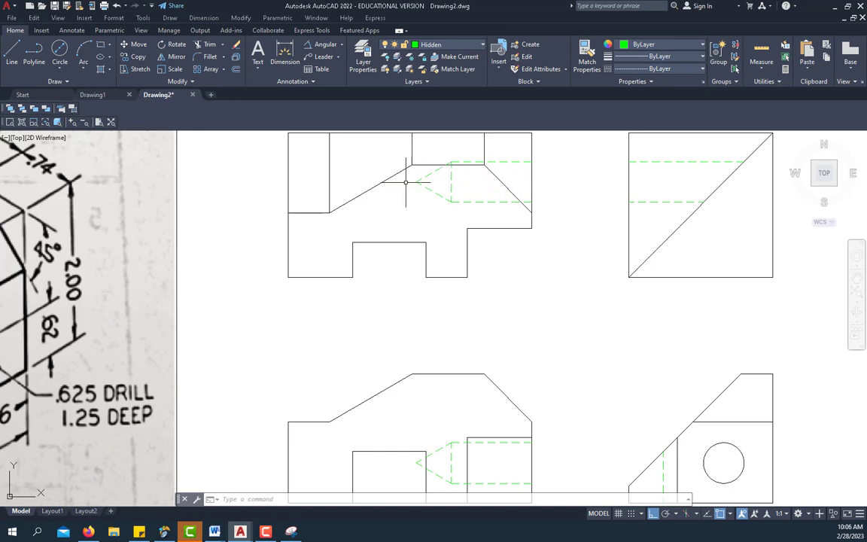
scroll(358, 222, "down", 2)
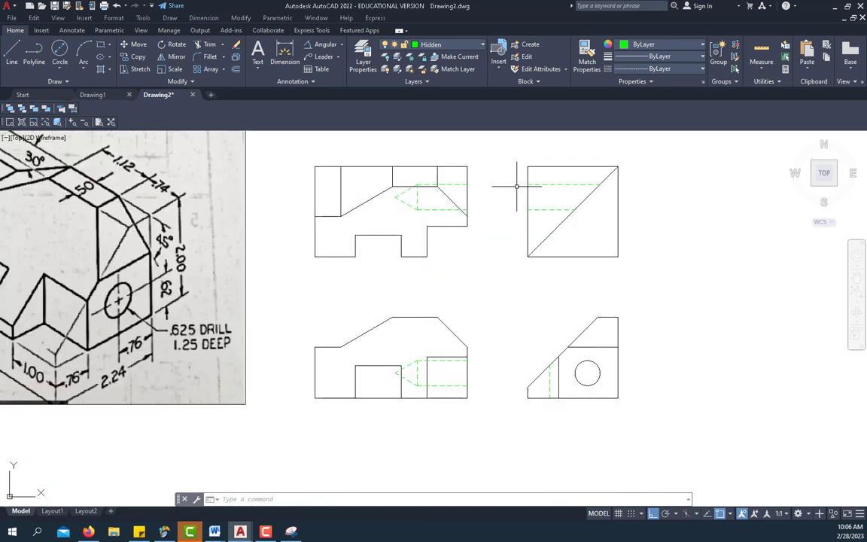
left_click(508, 143)
left_click(644, 259)
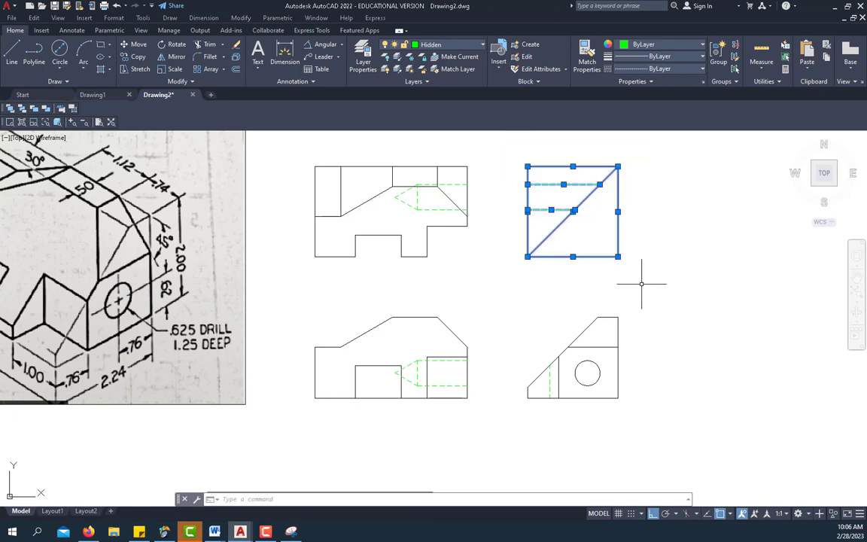
key("Delete")
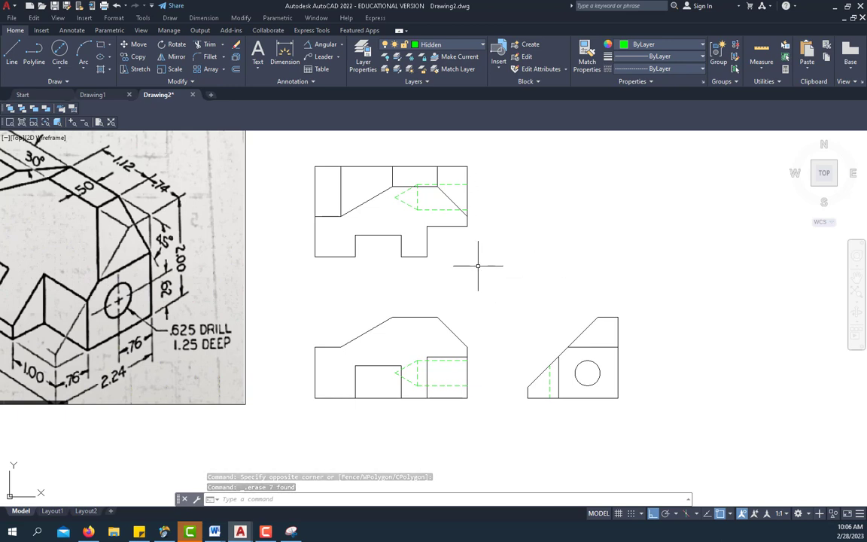
- Make the Center layer current and draw a horizontal centerline from the drill cone's tip past the block's right edge in the top view
left_click(467, 46)
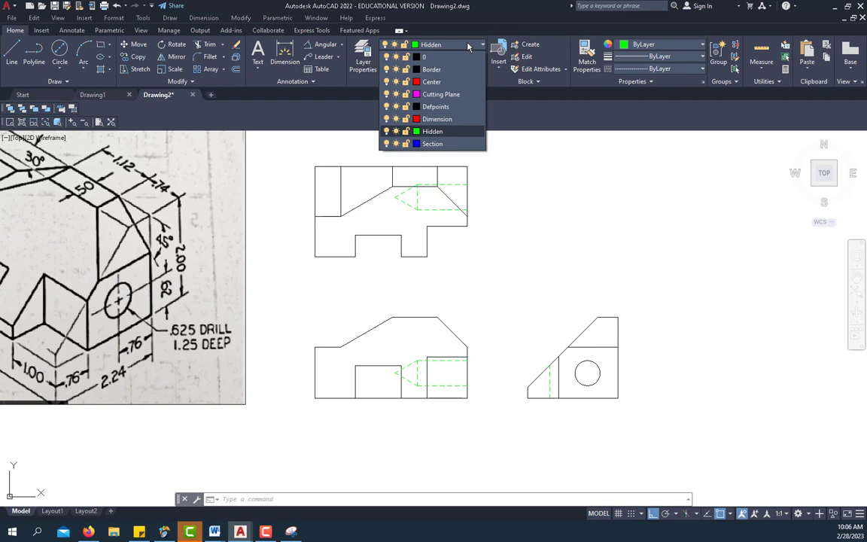
left_click(433, 81)
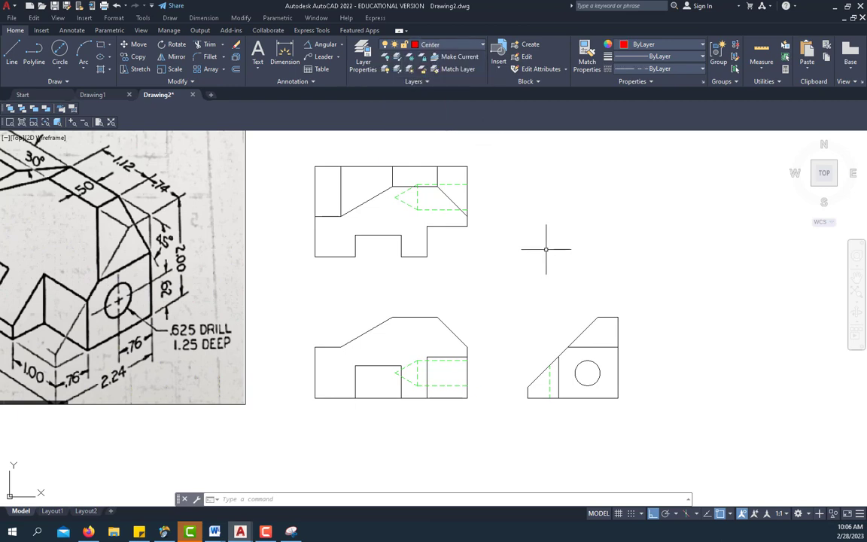
left_click(12, 52)
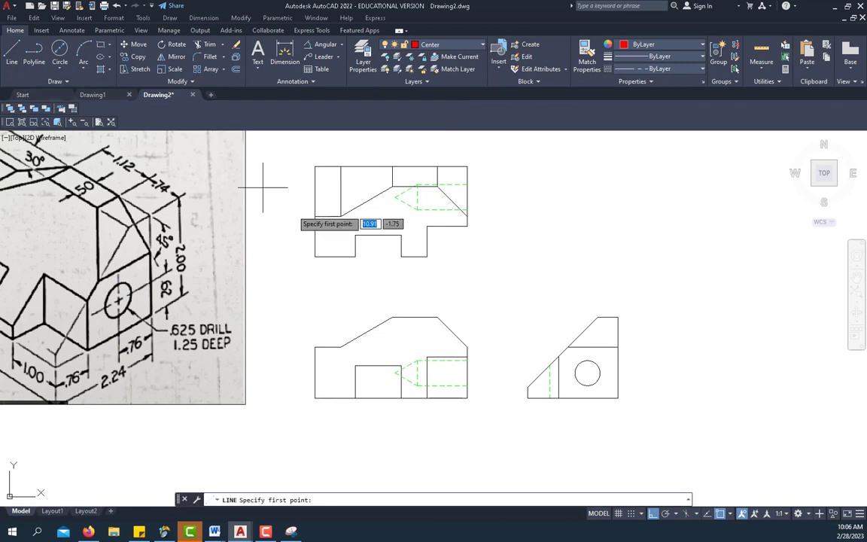
left_click(396, 197)
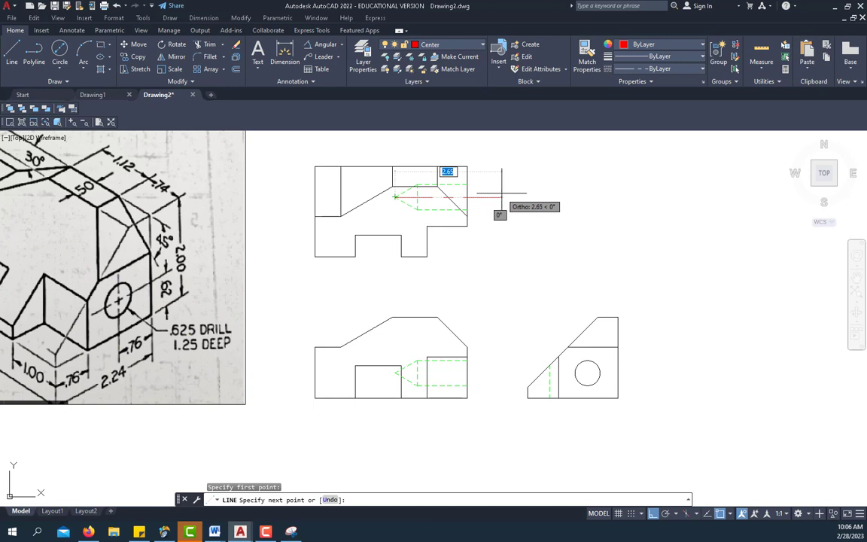
right_click(539, 171)
left_click(564, 177)
scroll(377, 192, "up", 4)
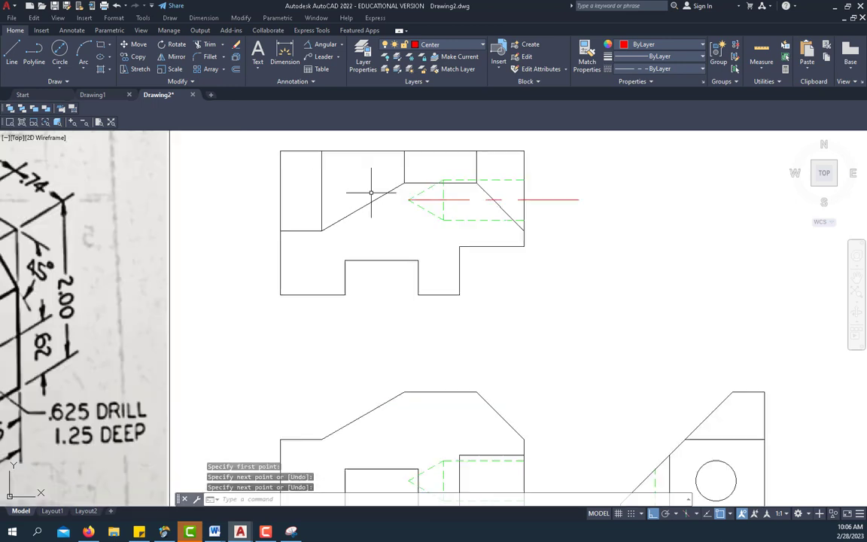
- Stretch the top view centerline's left end beyond the drill tip and shorten its right end to just outside the block's edge
left_click(453, 203)
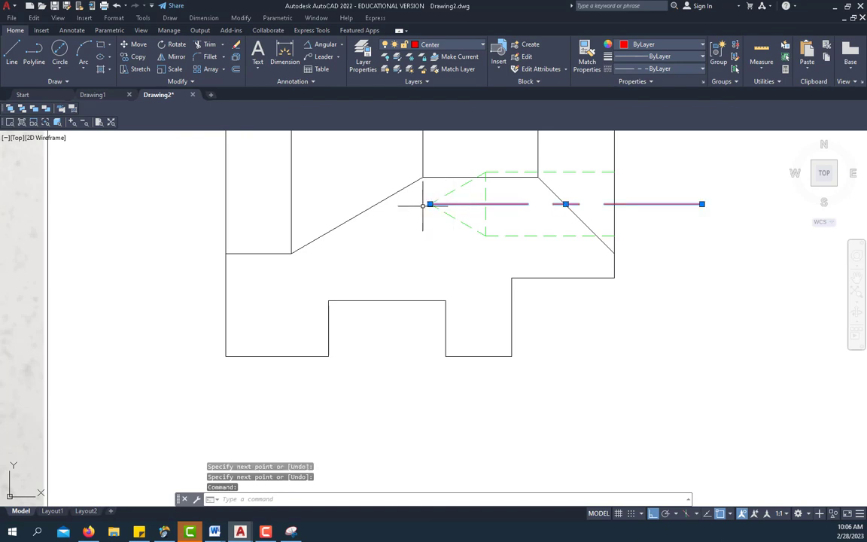
left_click(430, 203)
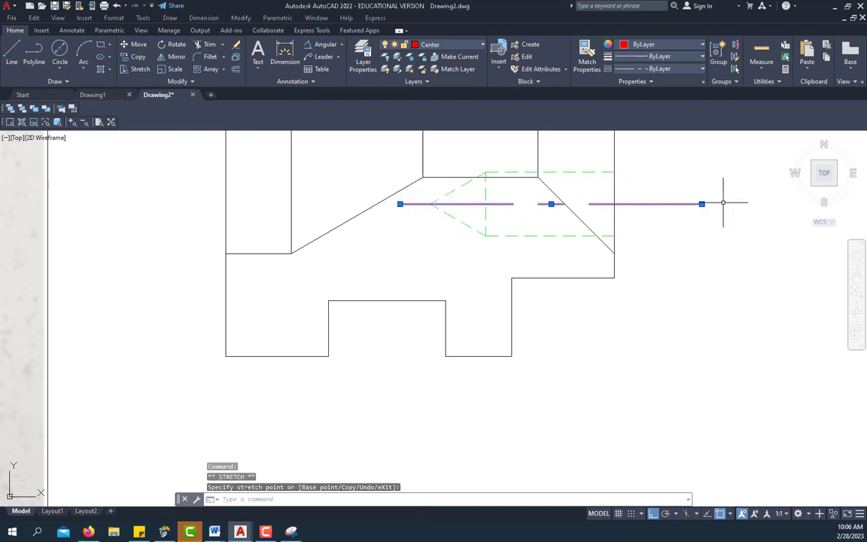
left_click(702, 204)
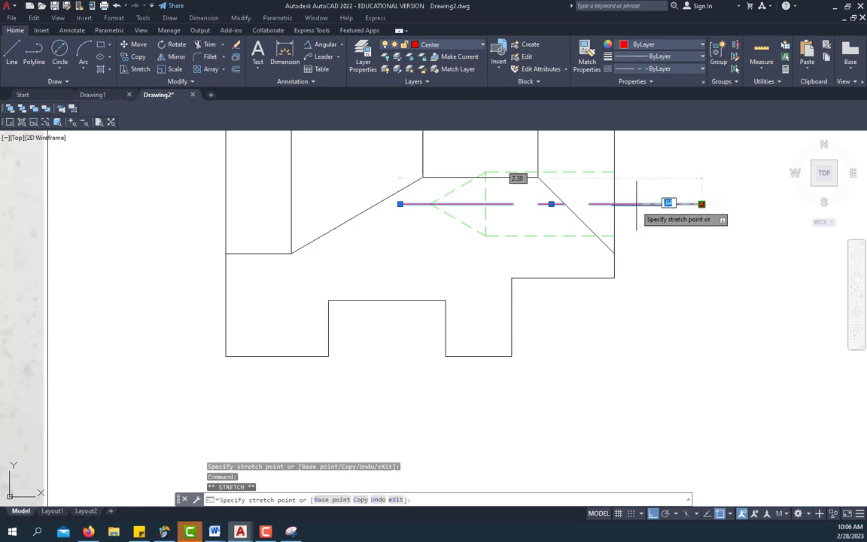
key("Escape")
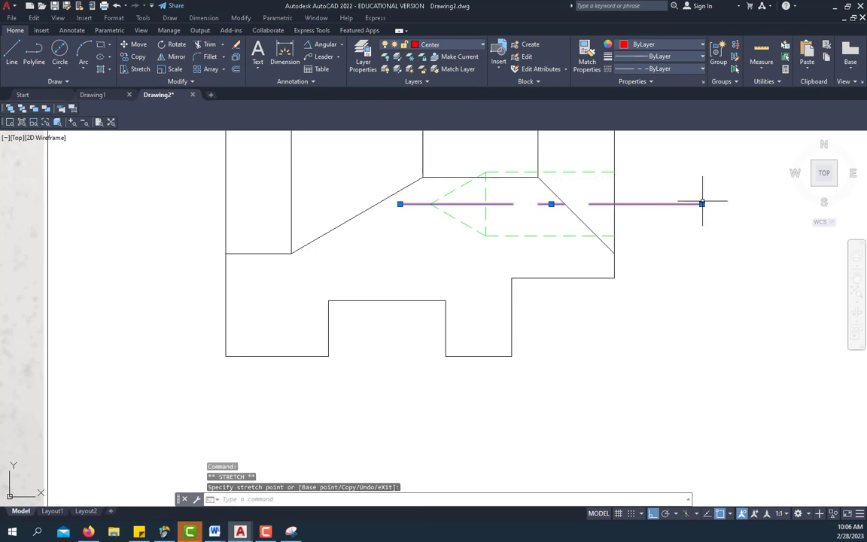
scroll(641, 201, "up", 8)
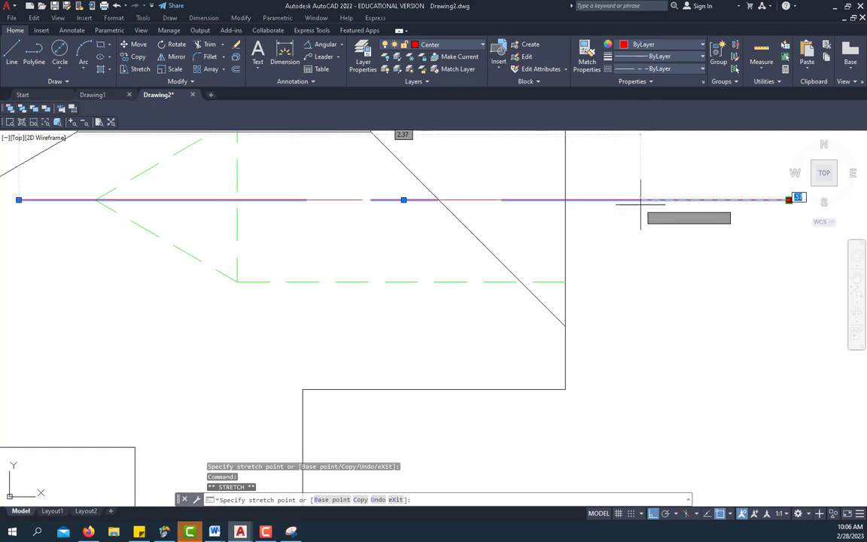
left_click(573, 195)
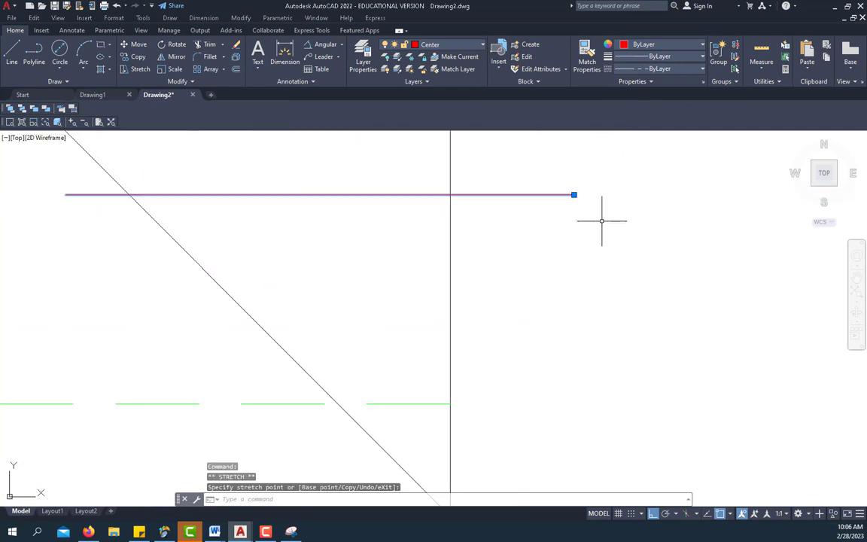
scroll(632, 218, "down", 4)
scroll(632, 218, "down", 4)
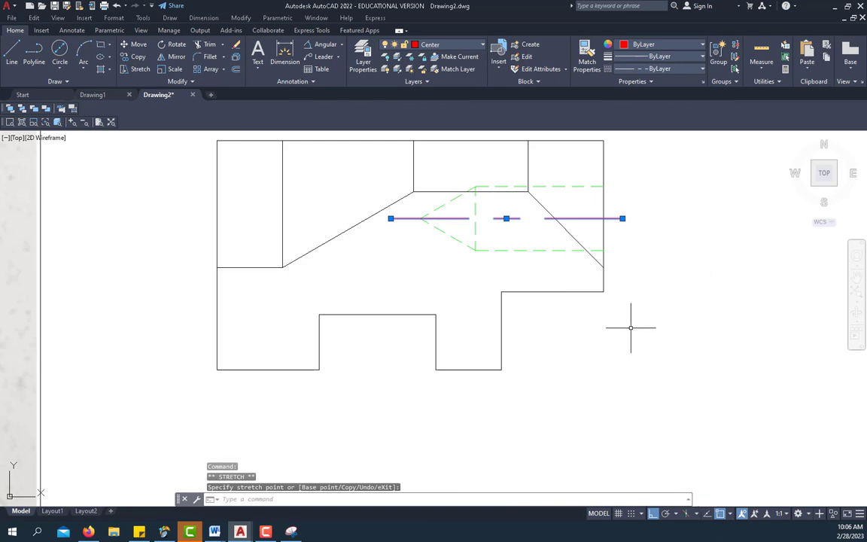
key("Escape")
key("Escape")
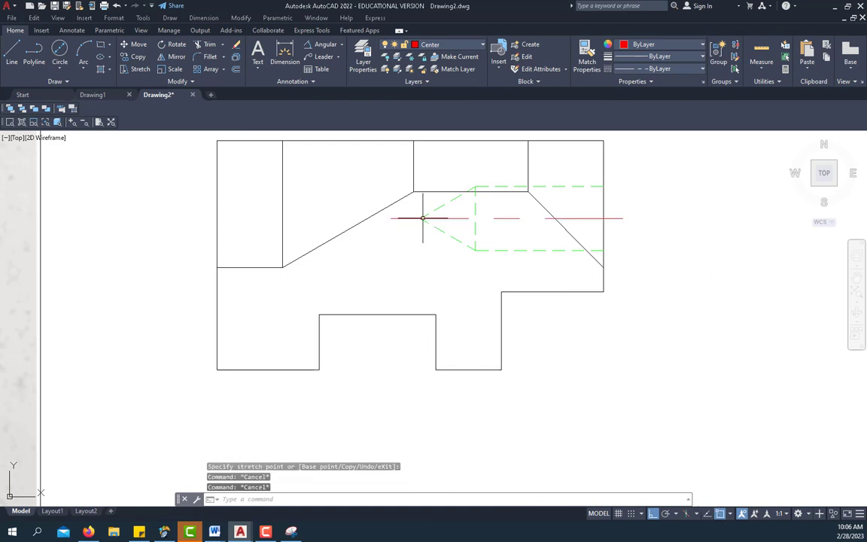
scroll(240, 246, "down", 2)
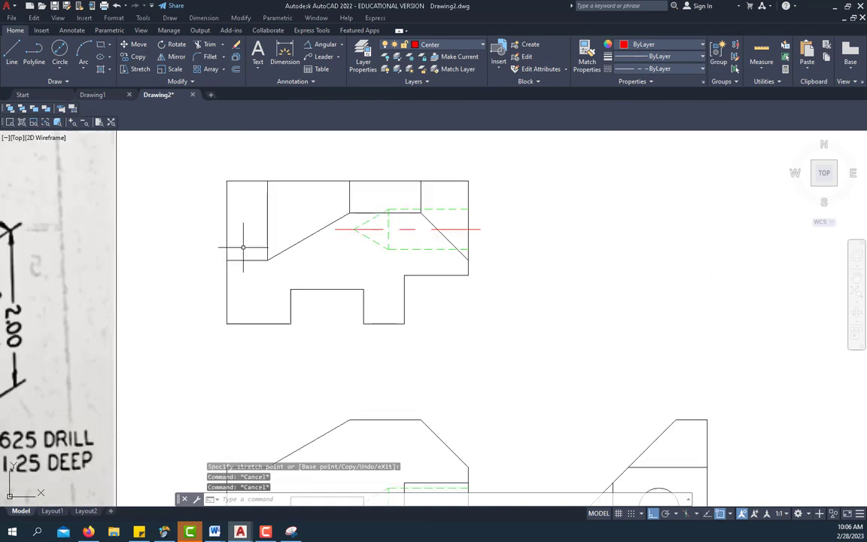
scroll(518, 187, "down", 2)
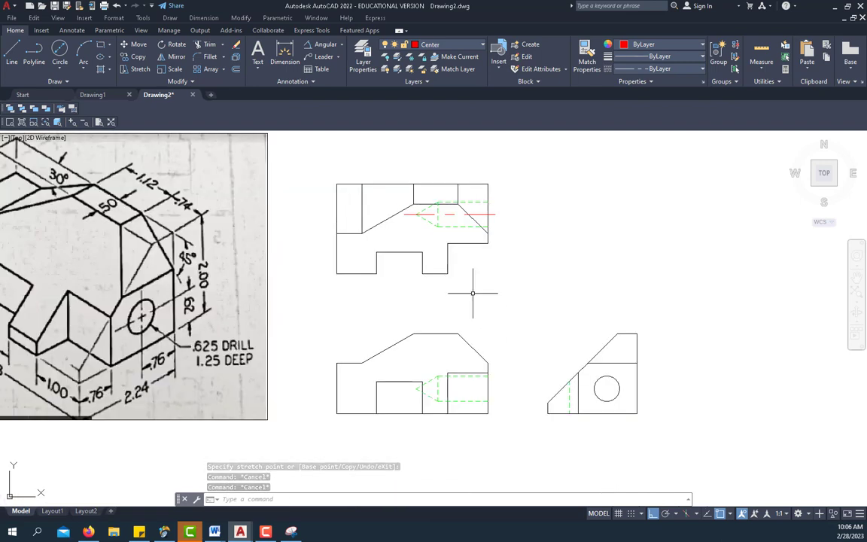
- Draw a horizontal centerline through the drilled hole in the front view, from the cone tip to just past the right edge
left_click(10, 54)
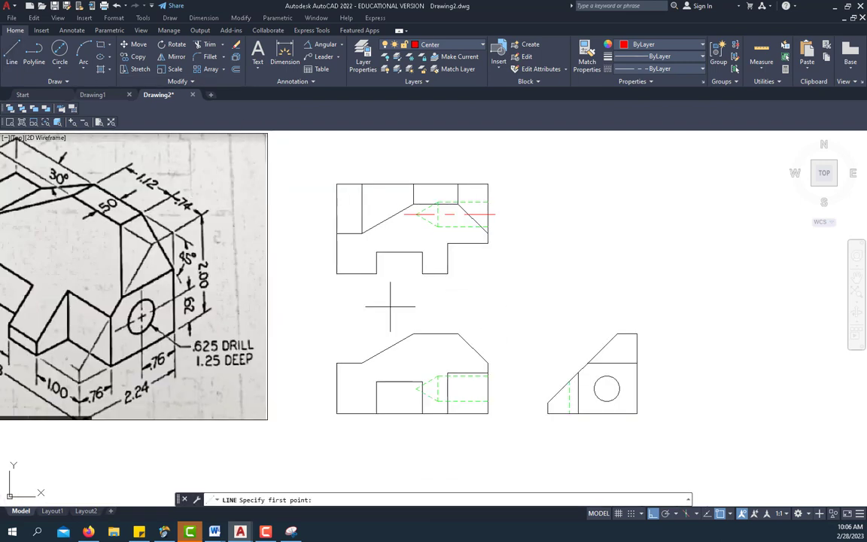
left_click(416, 388)
scroll(497, 387, "up", 2)
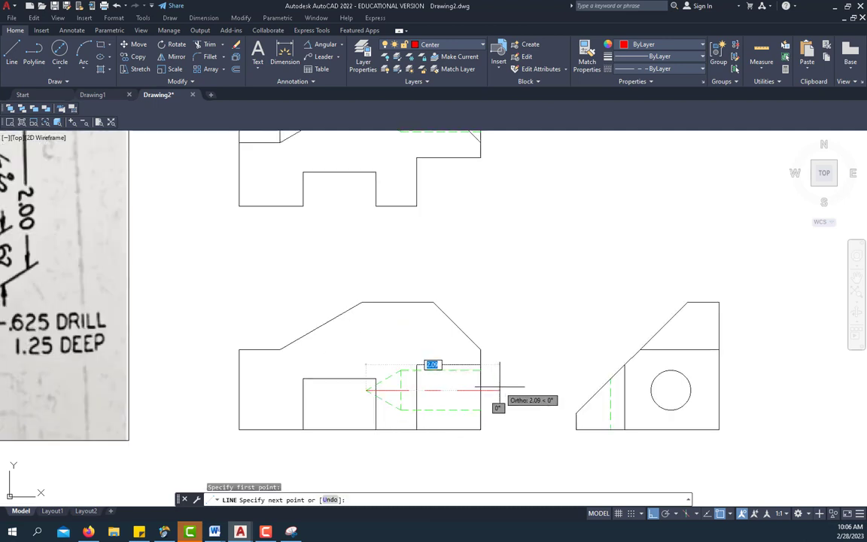
scroll(498, 387, "up", 5)
left_click(485, 351)
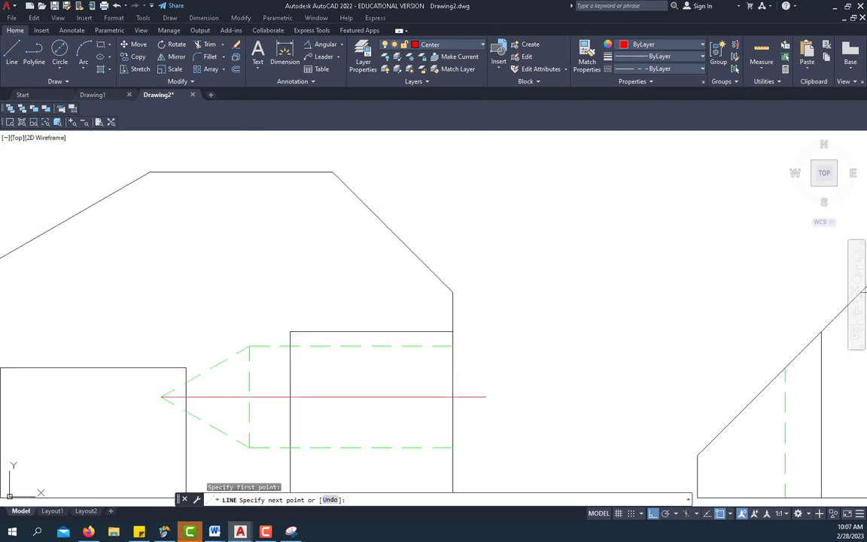
right_click(560, 335)
left_click(587, 345)
scroll(643, 304, "down", 2)
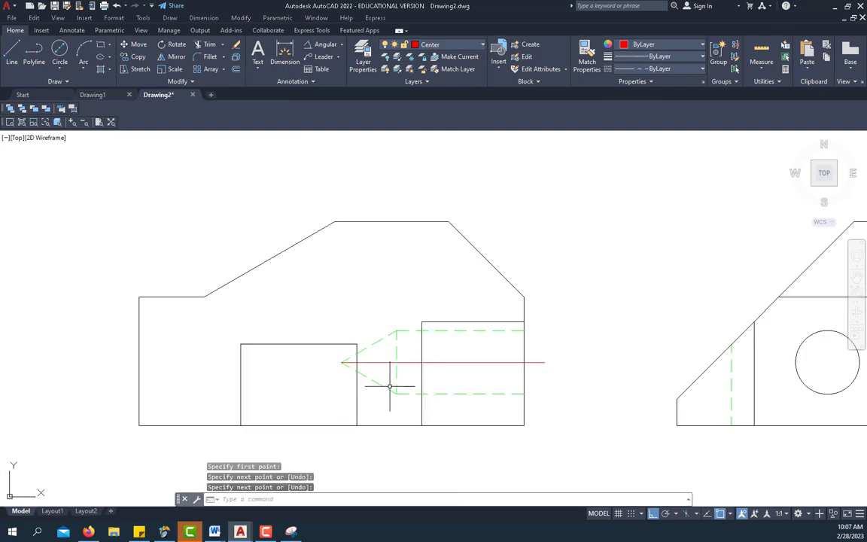
- Stretch the left end of the front view centerline beyond the drill cone's tip
left_click(381, 363)
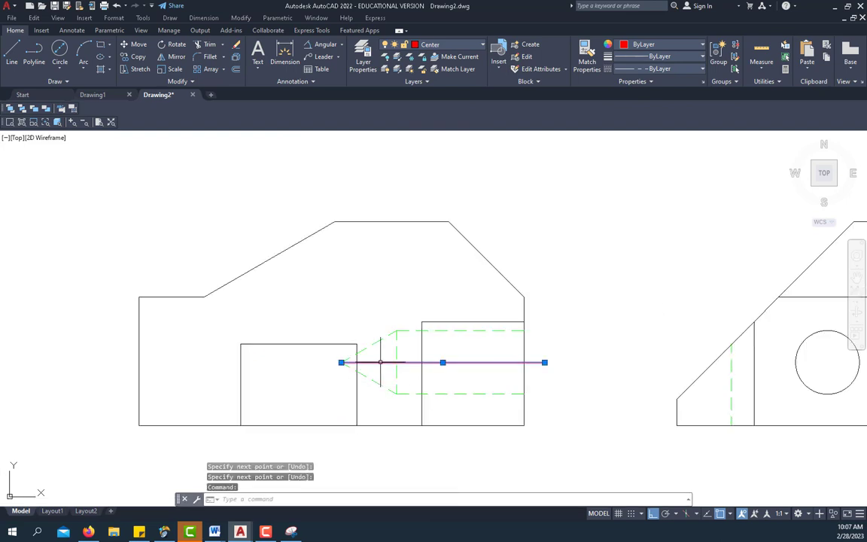
left_click(341, 362)
left_click(309, 364)
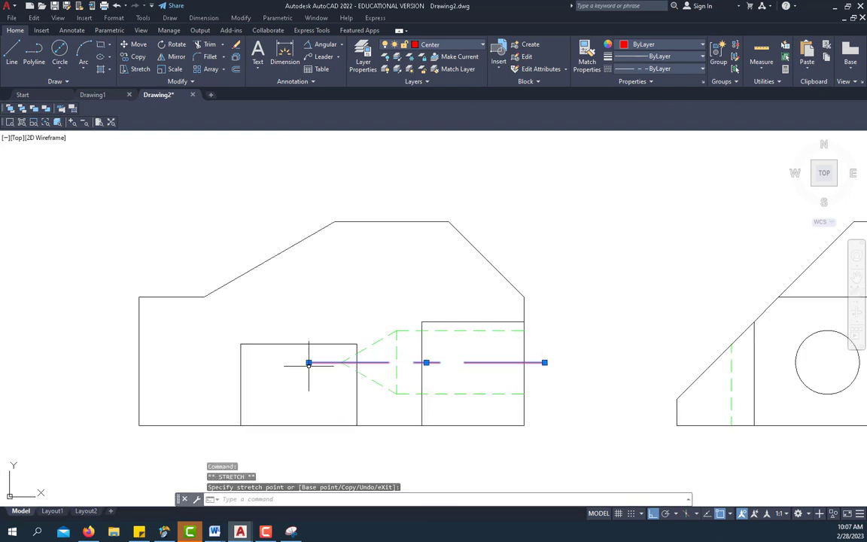
key("Escape")
key("Escape")
scroll(309, 405, "down", 3)
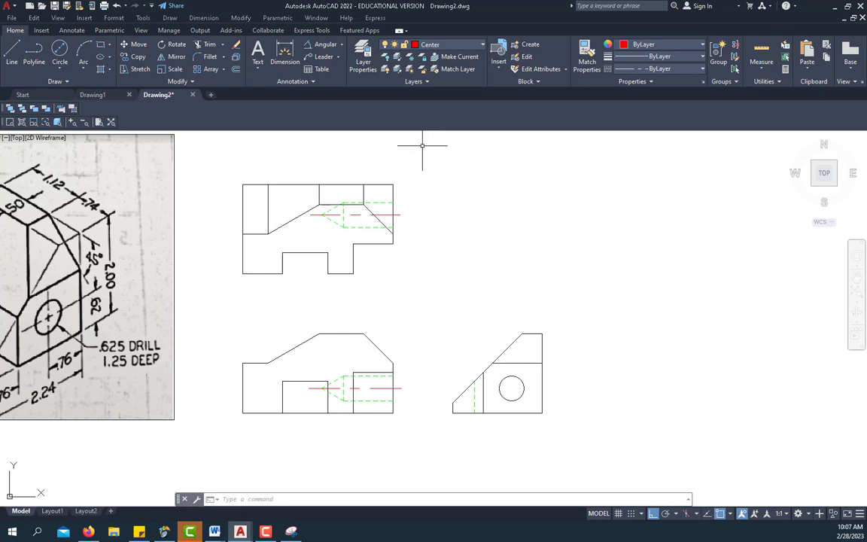
- Add a center mark to the hole circle in the side view
left_click(71, 30)
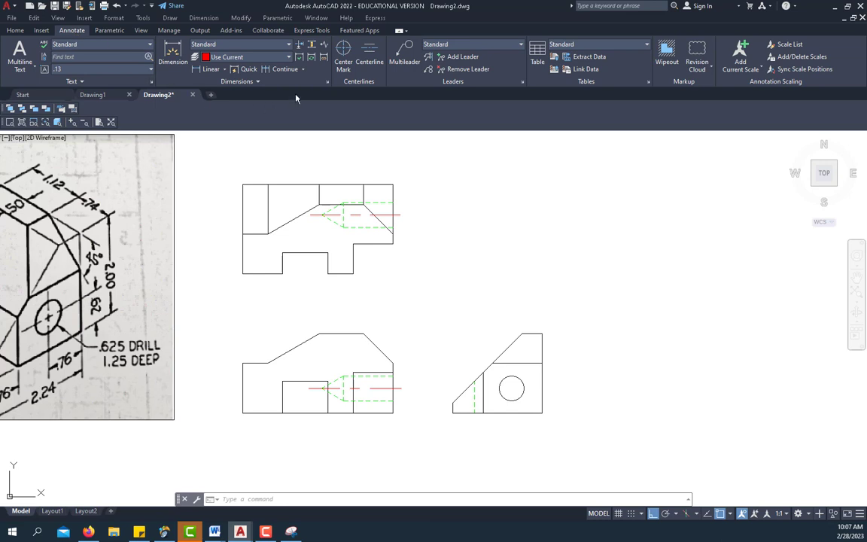
left_click(343, 51)
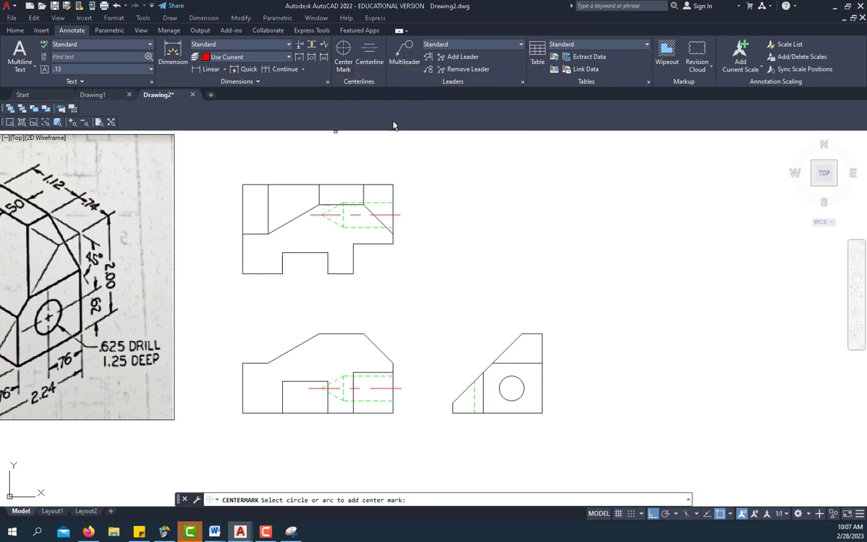
left_click(502, 378)
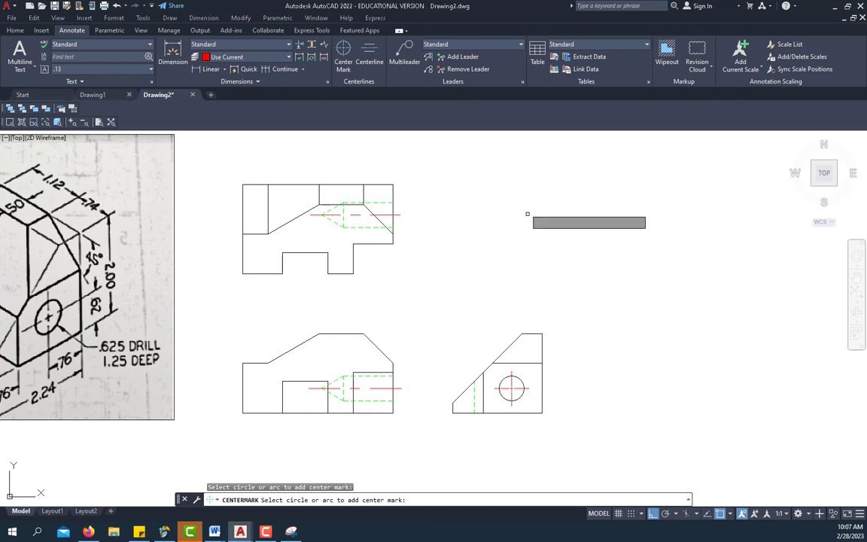
key("Return")
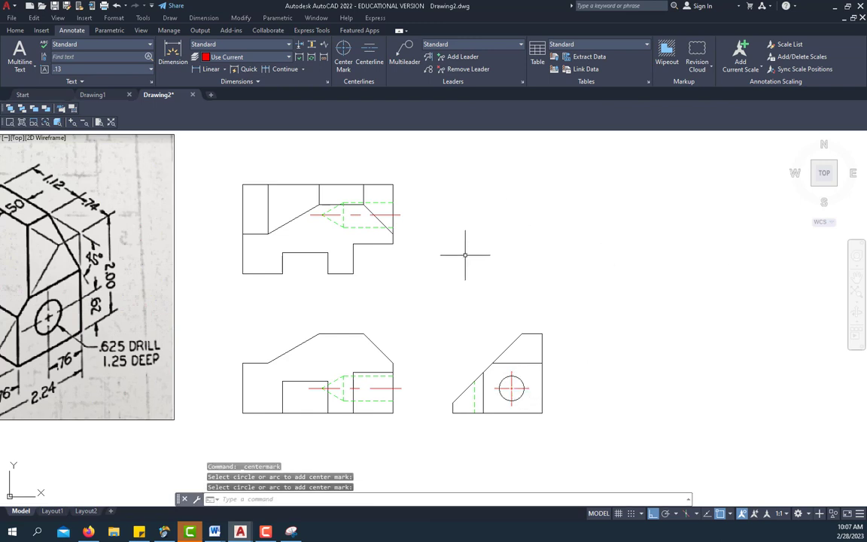
left_click(17, 31)
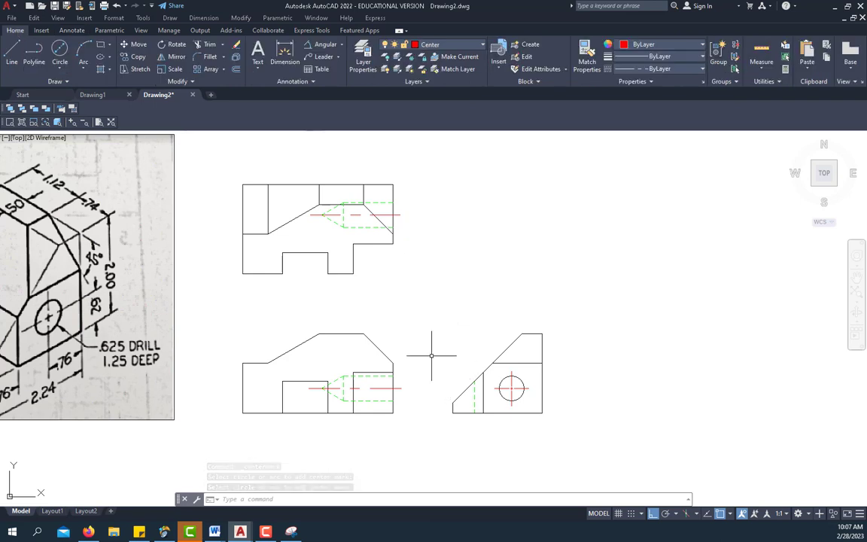
scroll(210, 367, "up", 2)
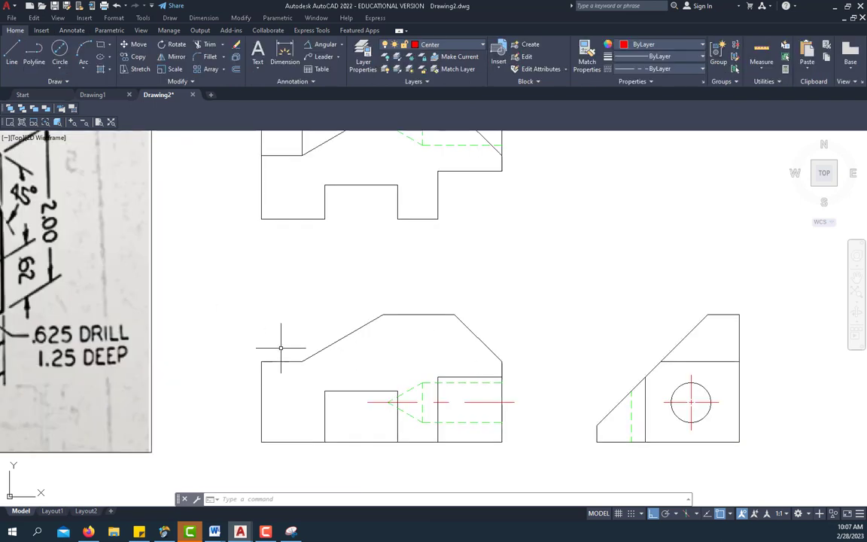
middle_click_drag(464, 267, 439, 314)
scroll(438, 314, "down", 2)
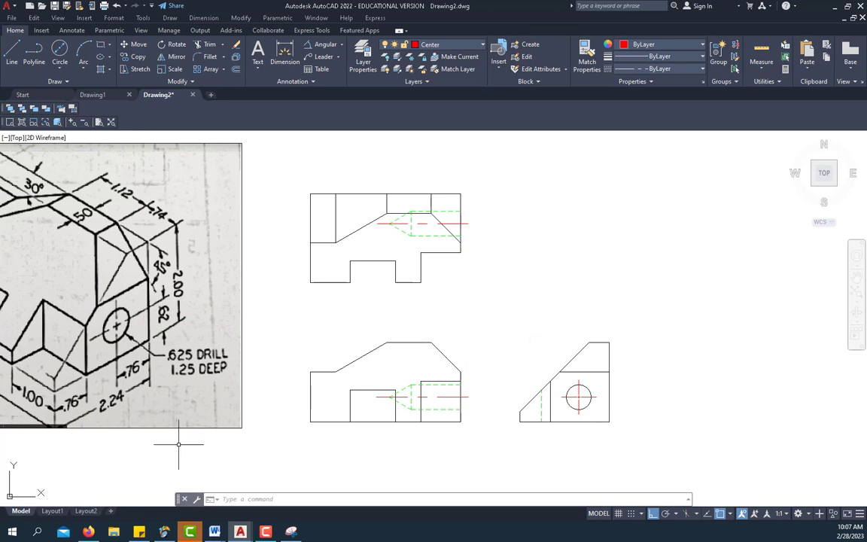
- Open Layout1, activate its viewport and zoom it to the drawing's extents
left_click(46, 513)
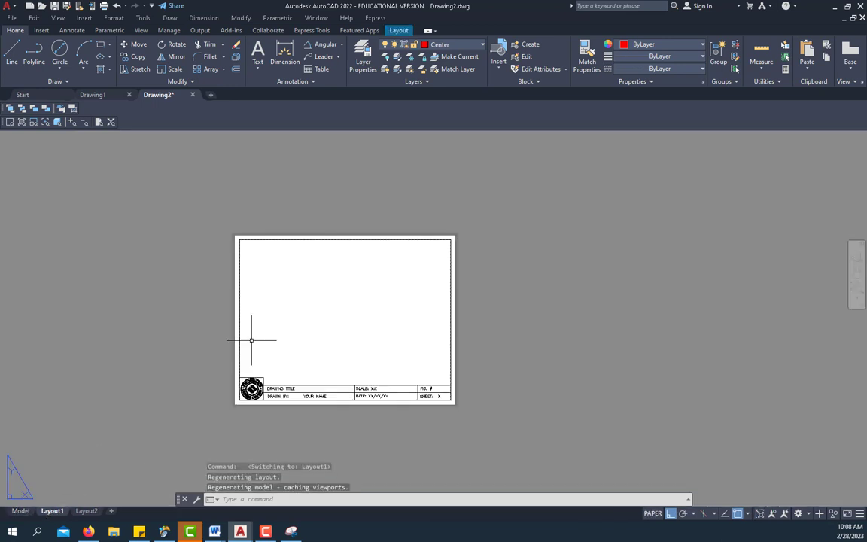
double_click(323, 295)
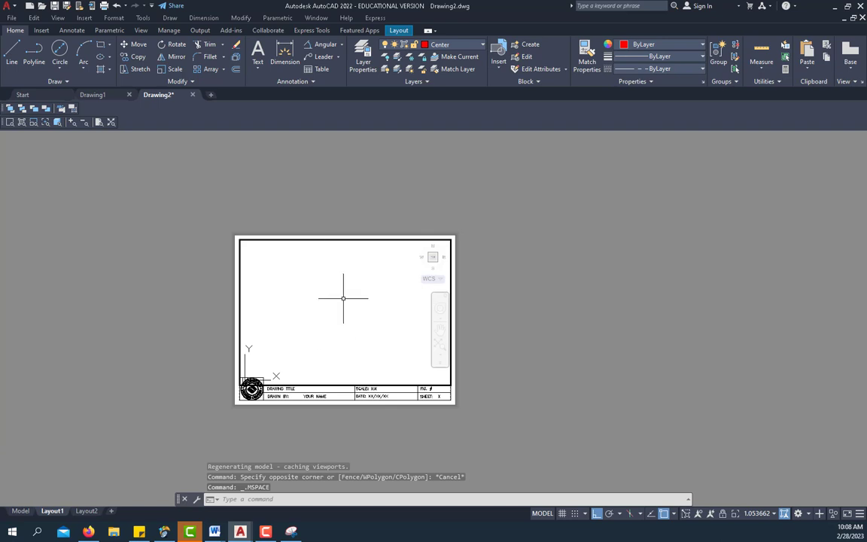
left_click(441, 346)
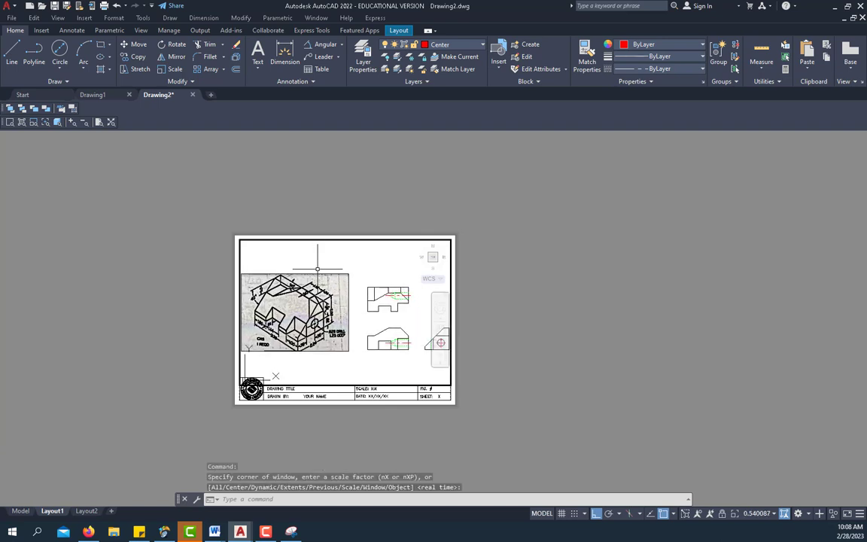
- Erase the isometric reference image from inside the layout viewport
left_click(241, 274)
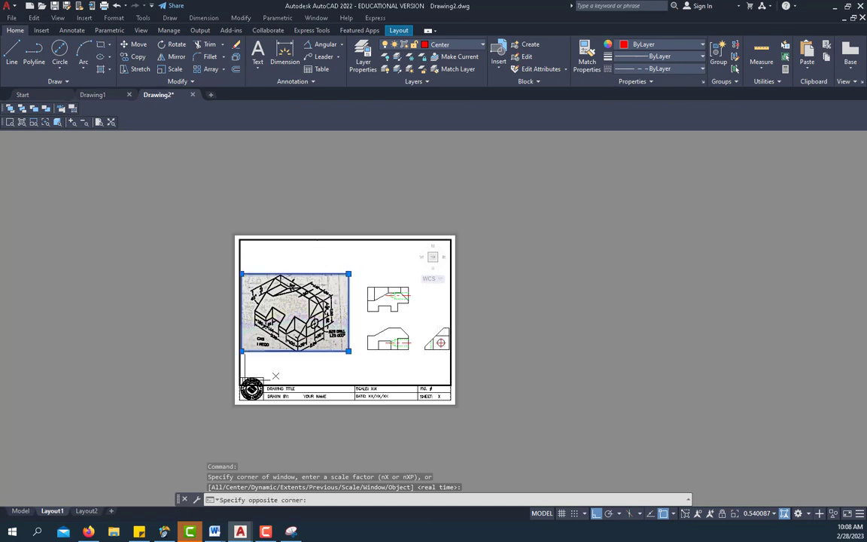
key("Escape")
left_click(334, 286)
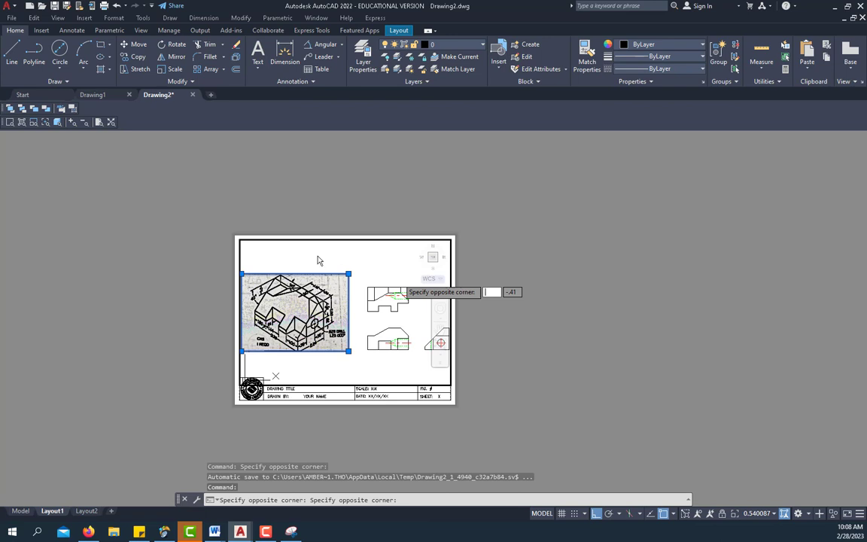
left_click(318, 259)
key("Delete")
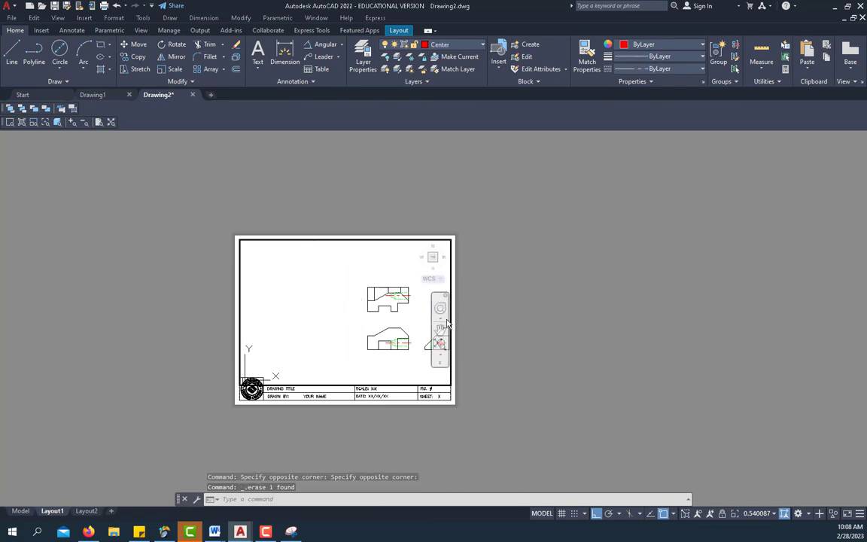
- Zoom the layout viewport to the extents of the three views and set its scale to 1:1
left_click(439, 346)
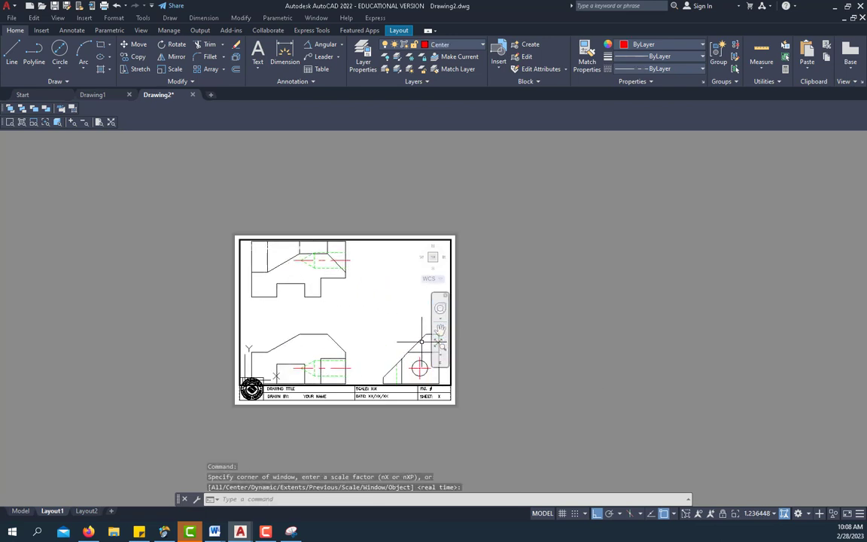
left_click(768, 514)
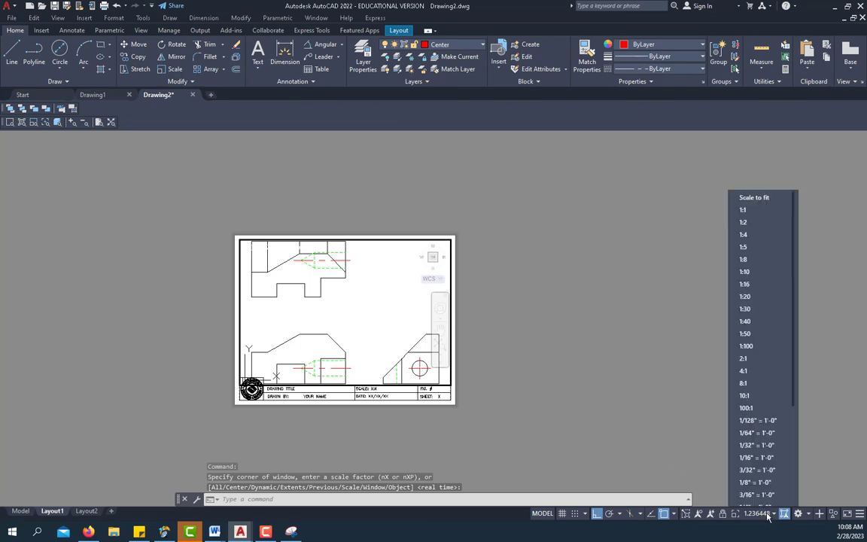
left_click(768, 208)
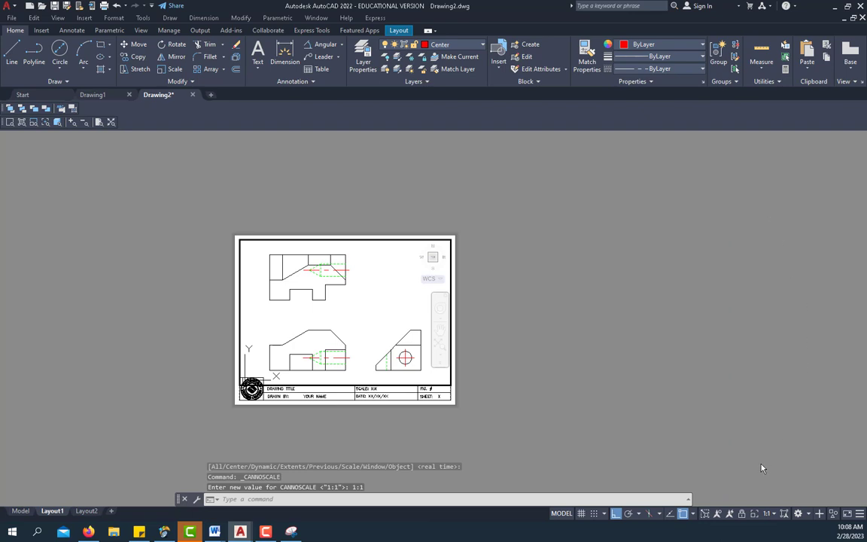
- Lock the layout viewport at its scale and return to paper space
left_click(743, 515)
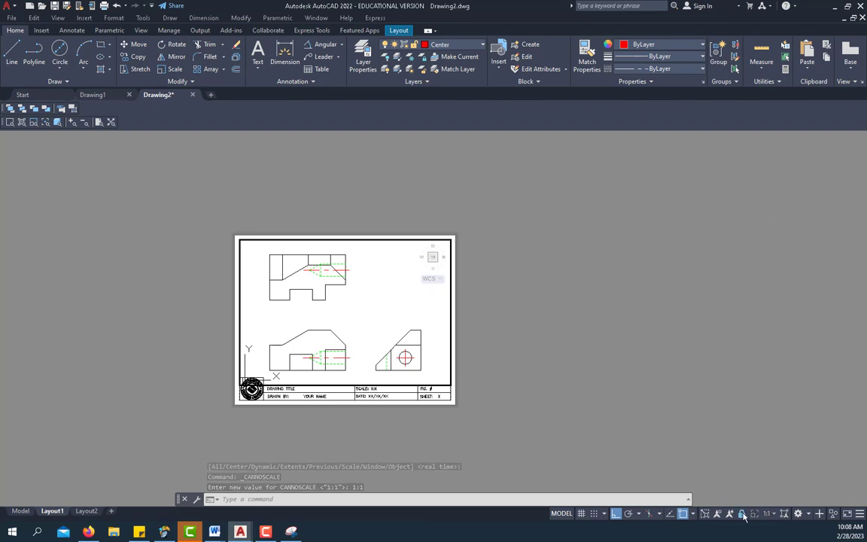
double_click(544, 360)
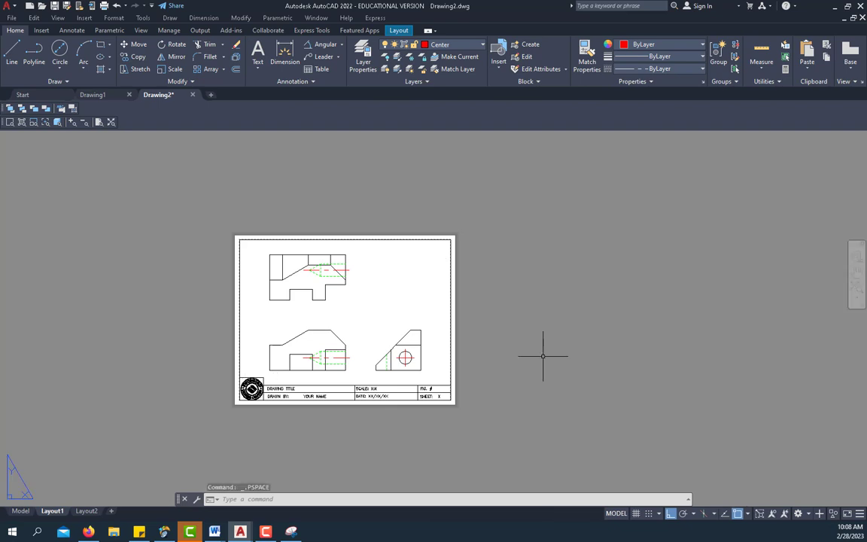
scroll(298, 388, "up", 5)
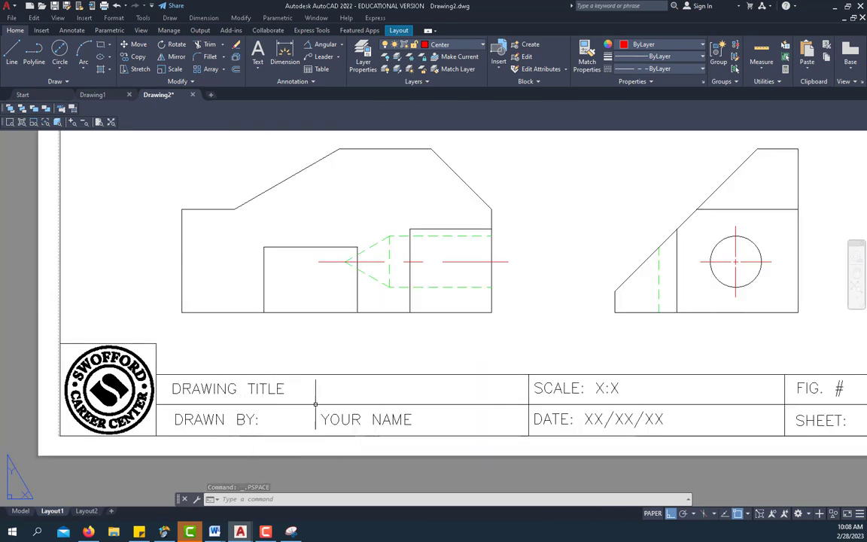
scroll(316, 397, "down", 5)
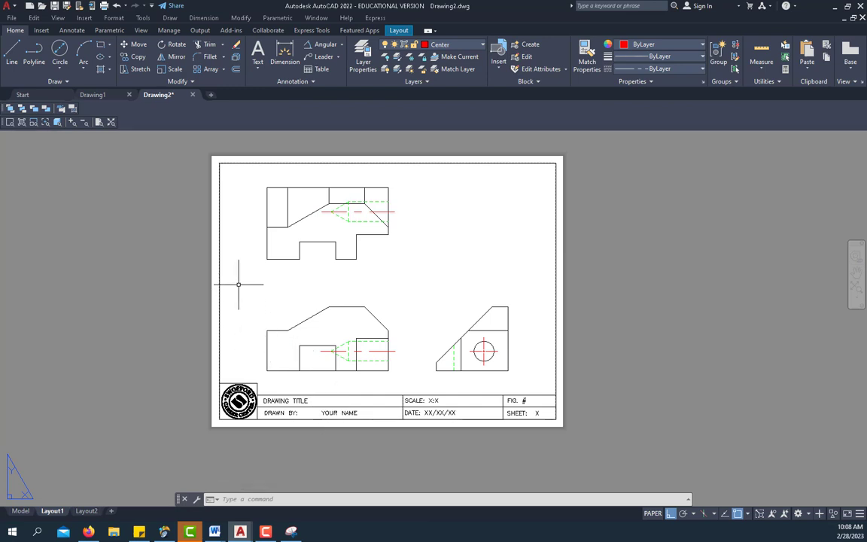